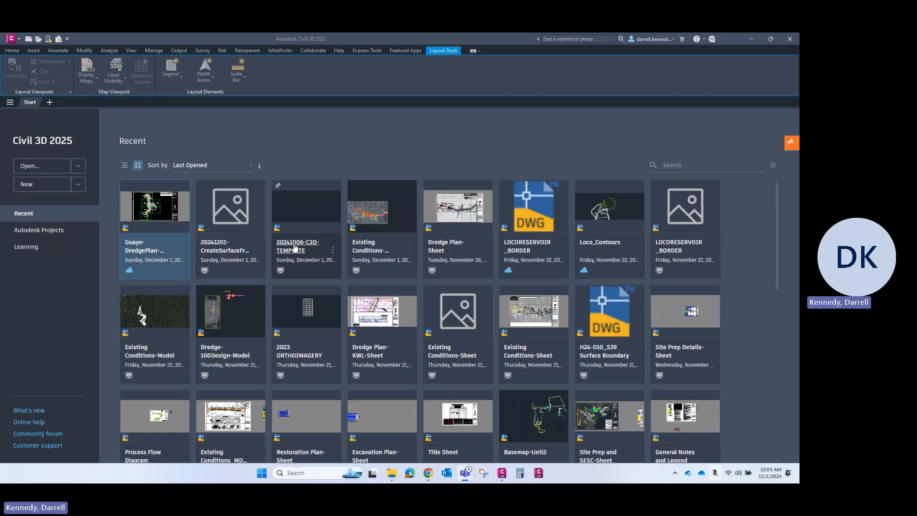
Step: Open the recent 20241006-C3D-TEMPLATE drawing, leaving no extra blank drawing open
left_click(295, 248)
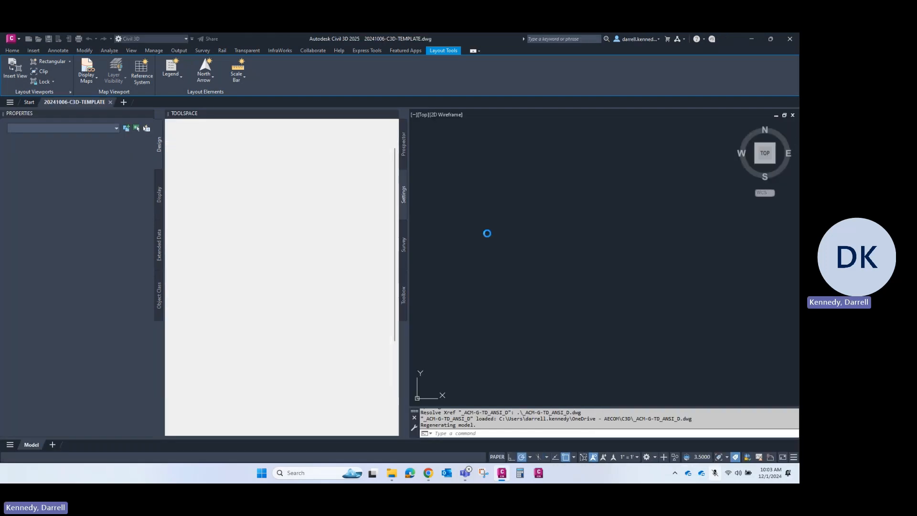
left_click(123, 101)
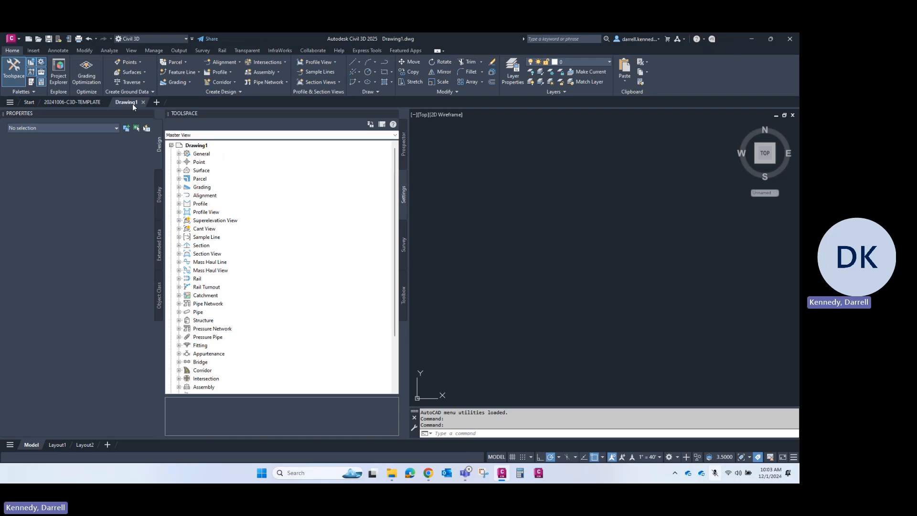
left_click(144, 103)
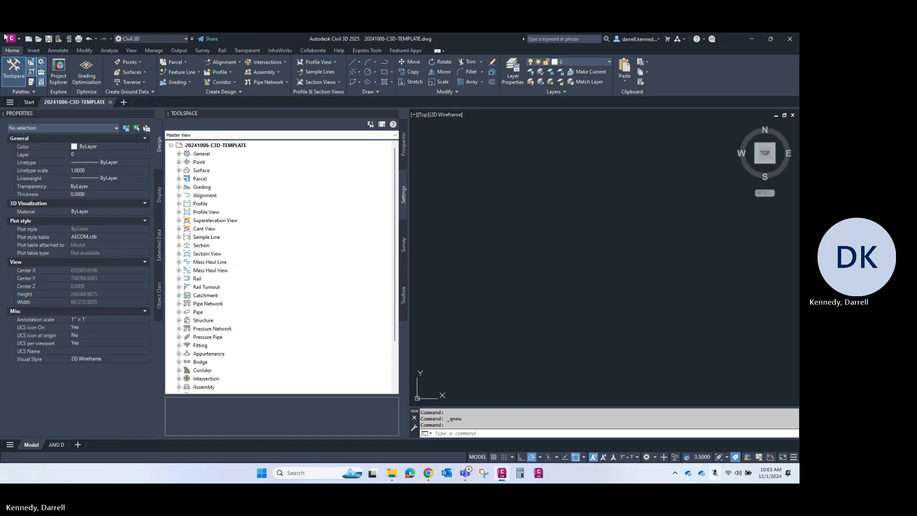
Step: Save the template in Autodesk Videos\202401201-CreateSurfaceFromPointFile as 20241201-CreateSurfaceFromPointFile.dwg, replacing the existing file
left_click(19, 38)
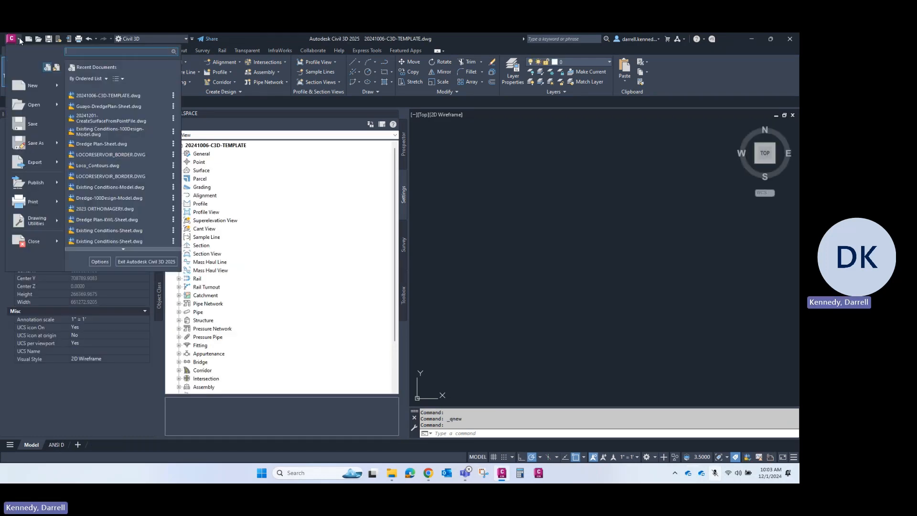
left_click(44, 144)
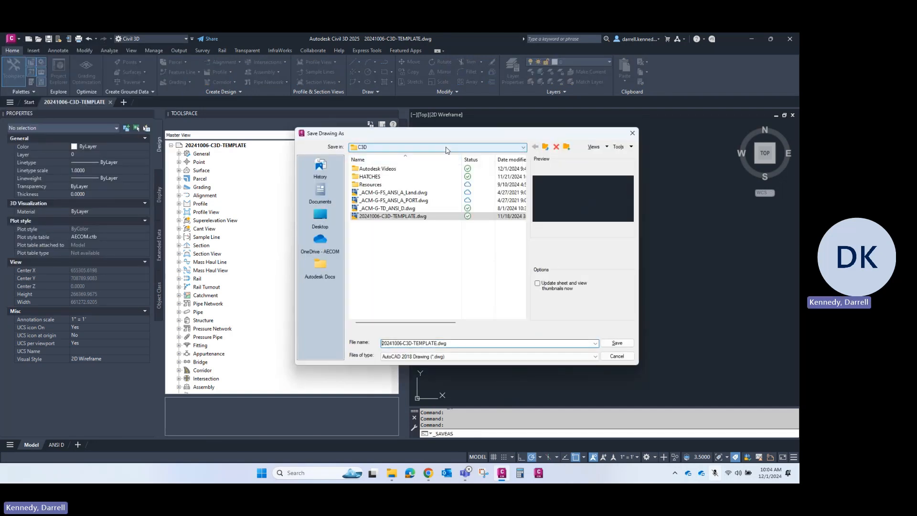
double_click(377, 169)
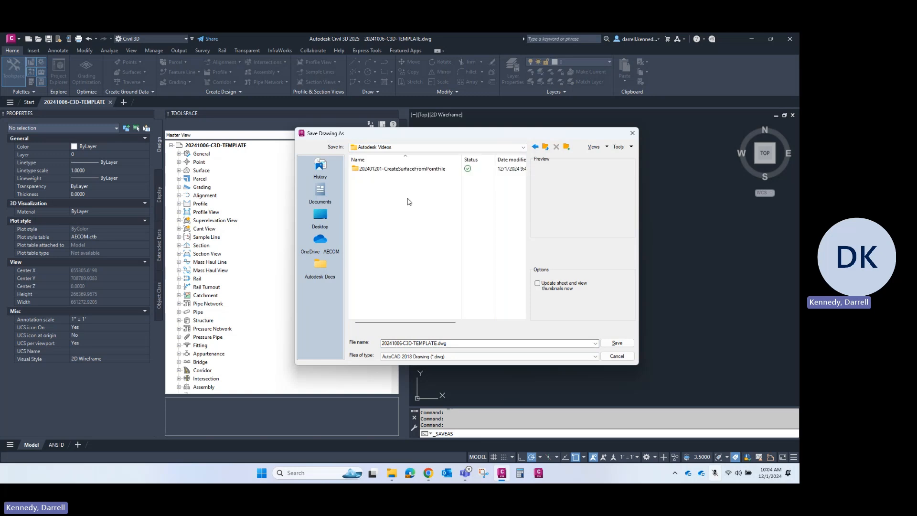
double_click(432, 171)
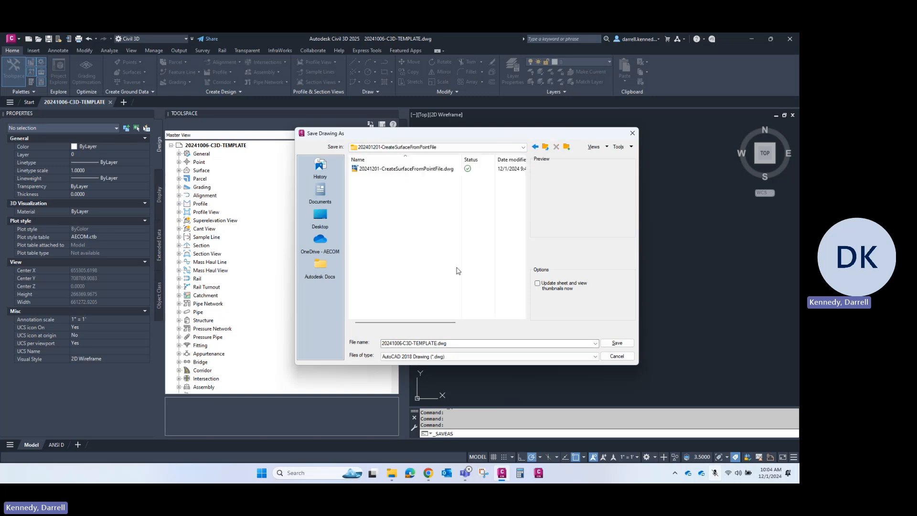
left_click(406, 170)
left_click(628, 344)
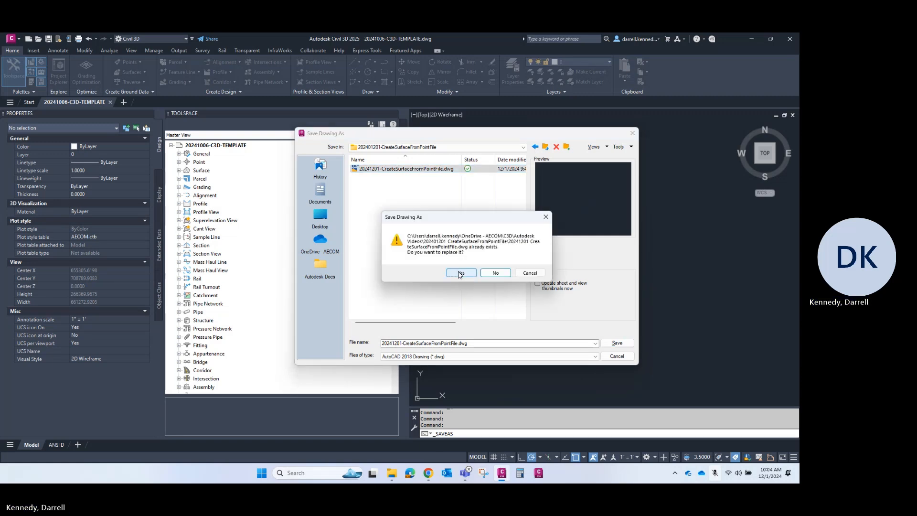
left_click(459, 273)
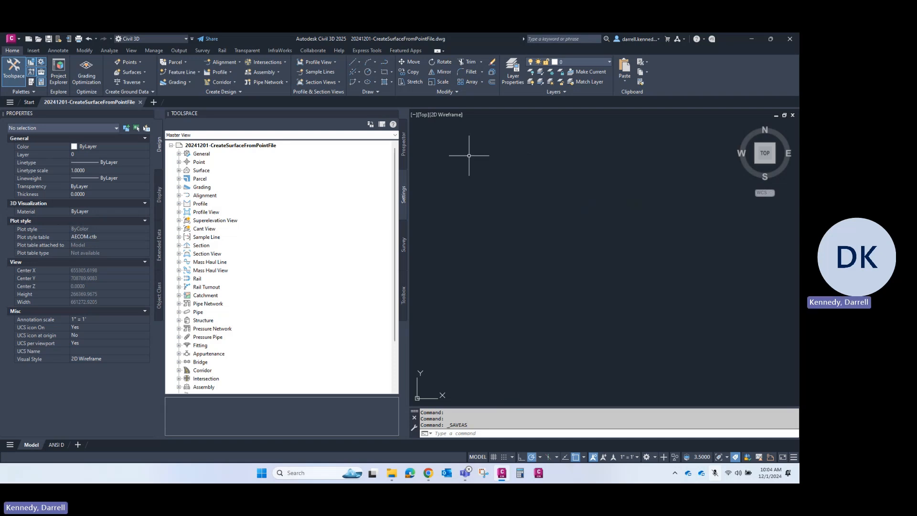
Step: Hide and restore the Toolspace, and view its Prospector tree before returning to its Settings tree
mouse_move(502, 480)
right_click(248, 149)
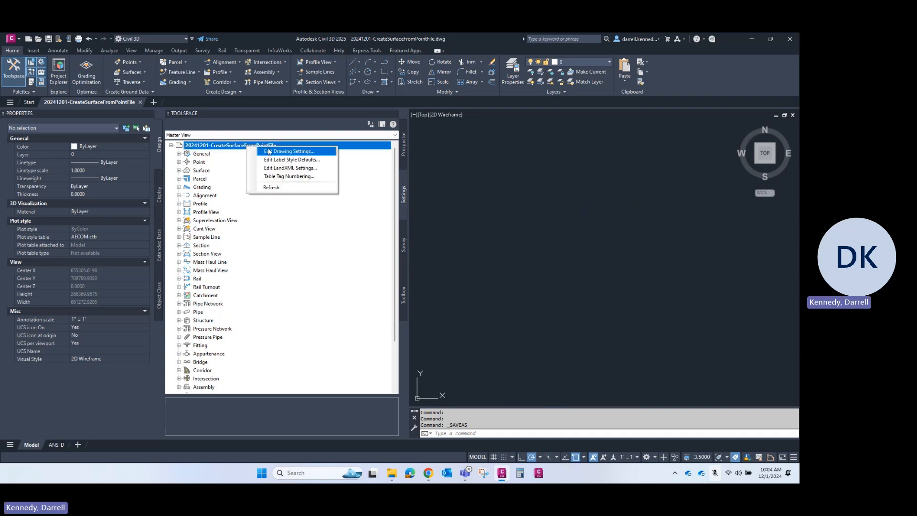
left_click(470, 194)
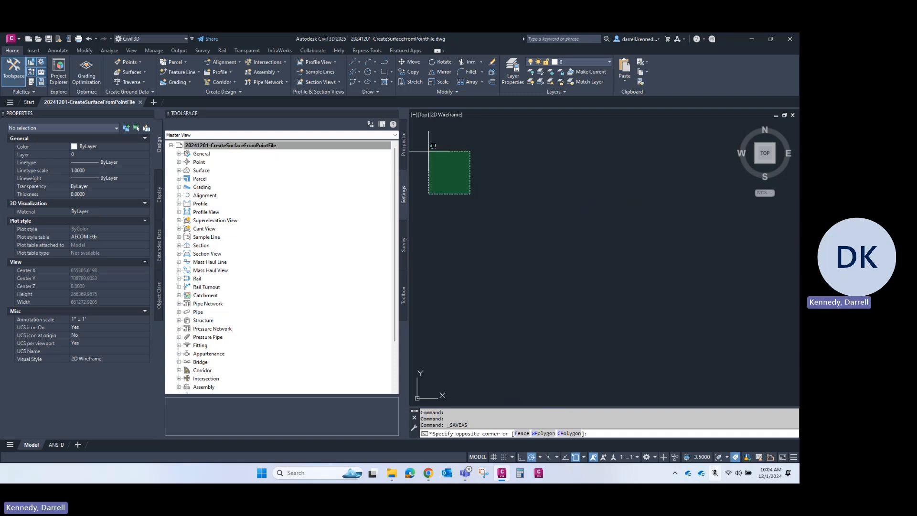
key("Escape")
left_click(14, 68)
left_click(15, 72)
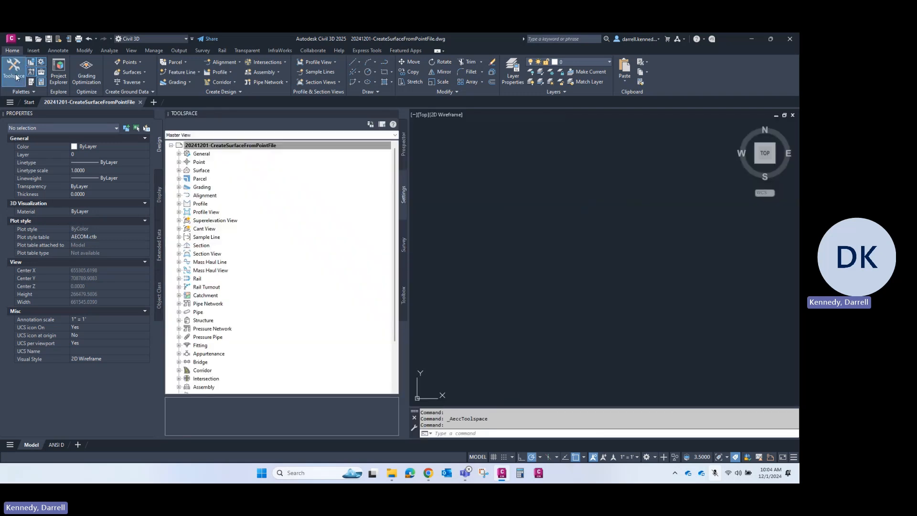
left_click(403, 144)
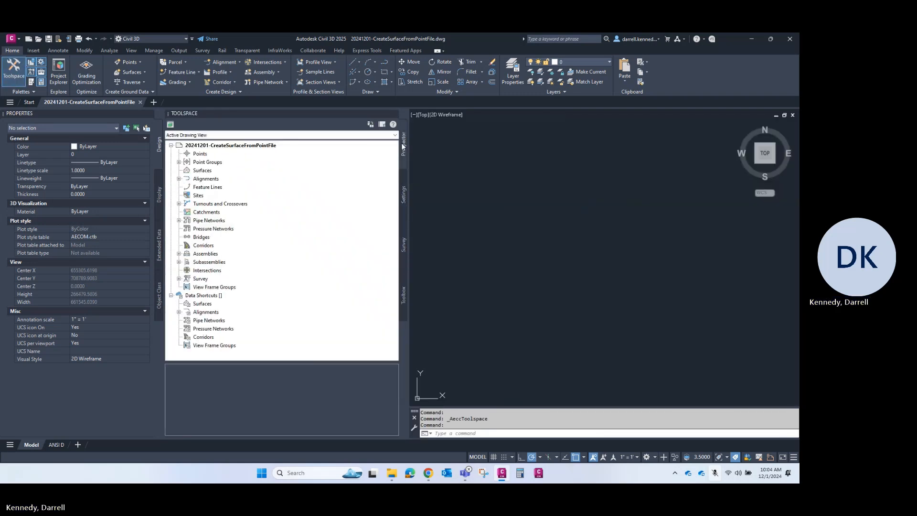
left_click(404, 179)
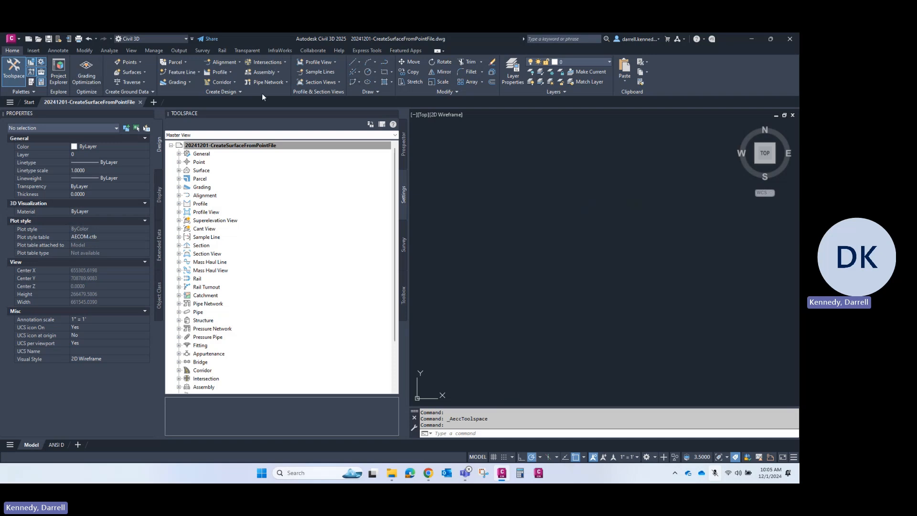
left_click(484, 433)
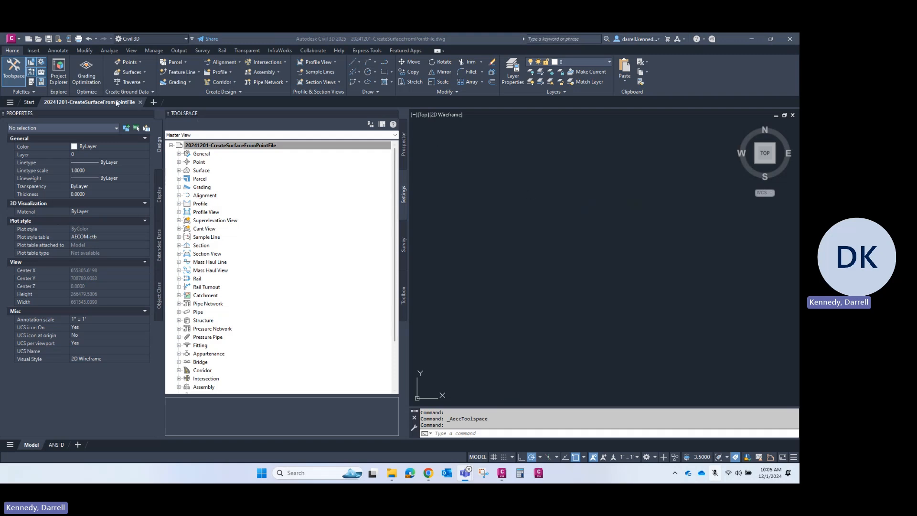
Step: Open the drawing settings and look through the Transformation, Object Layers, Abbreviations, Ambient Settings and Units and Zone pages
right_click(267, 146)
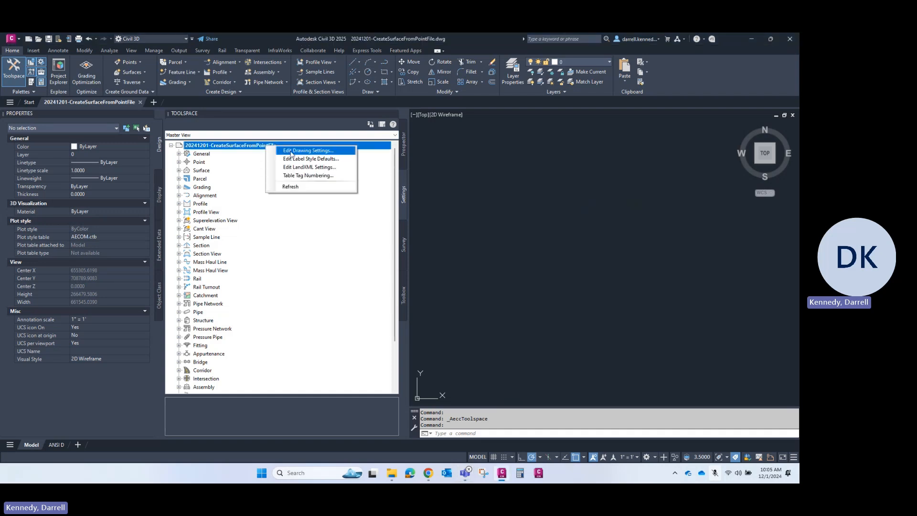
left_click(292, 151)
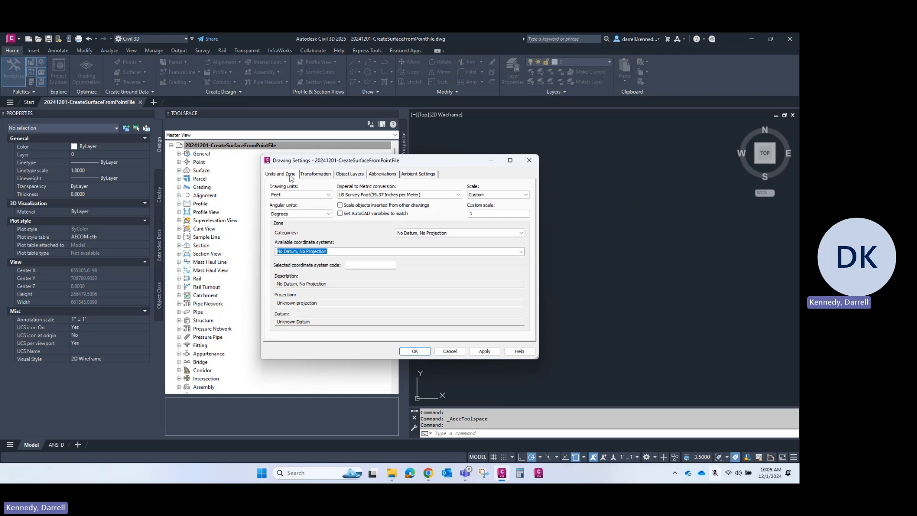
left_click(315, 174)
left_click(350, 174)
left_click(382, 174)
left_click(417, 175)
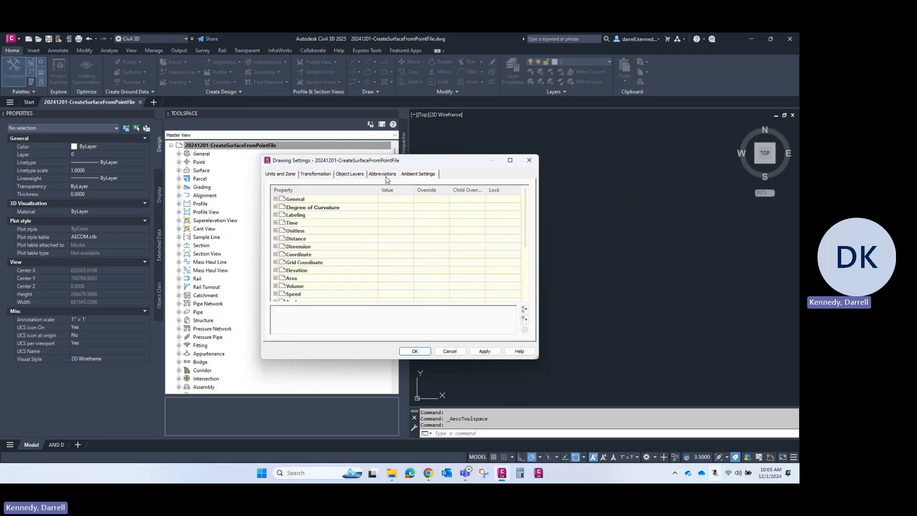
left_click(385, 175)
left_click(275, 174)
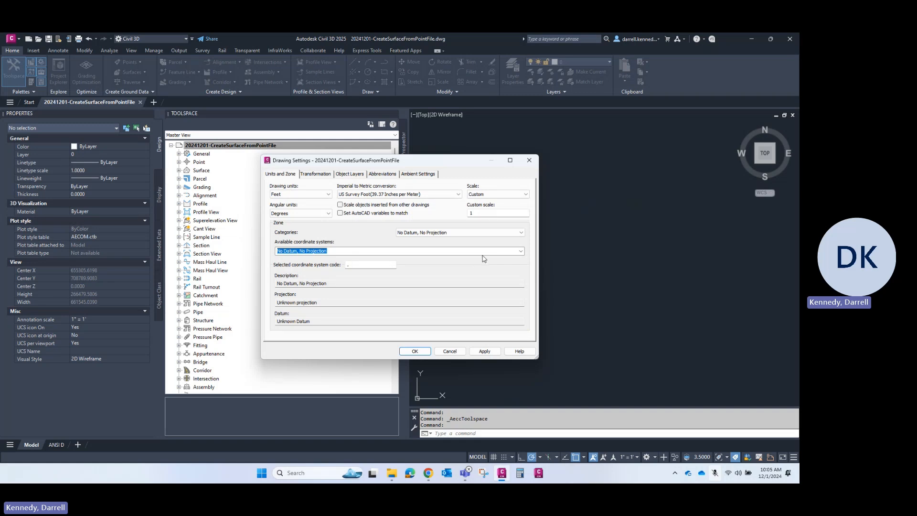
Step: Try choosing the USA, New York category and the NAD83 New York State Planes, Central Zone, US Foot coordinate system
left_click(520, 252)
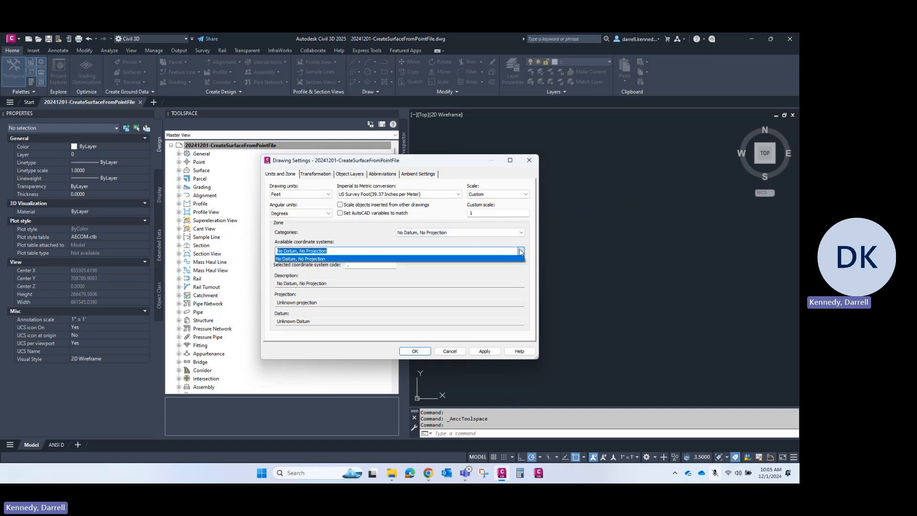
left_click(521, 234)
left_click(521, 234)
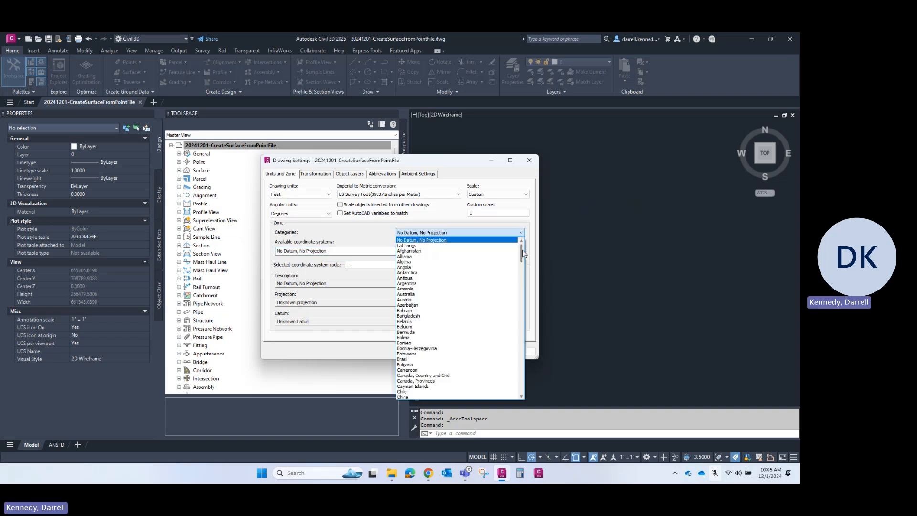
left_click_drag(521, 253, 522, 361)
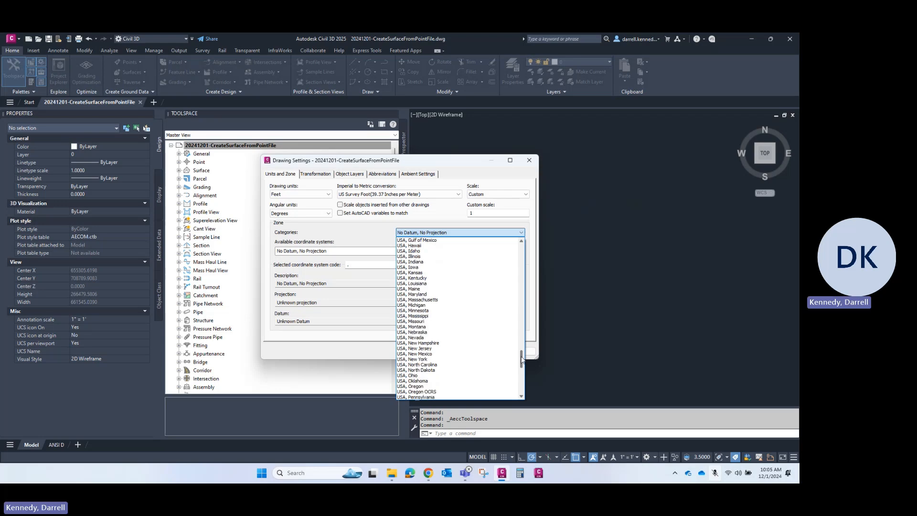
left_click(427, 359)
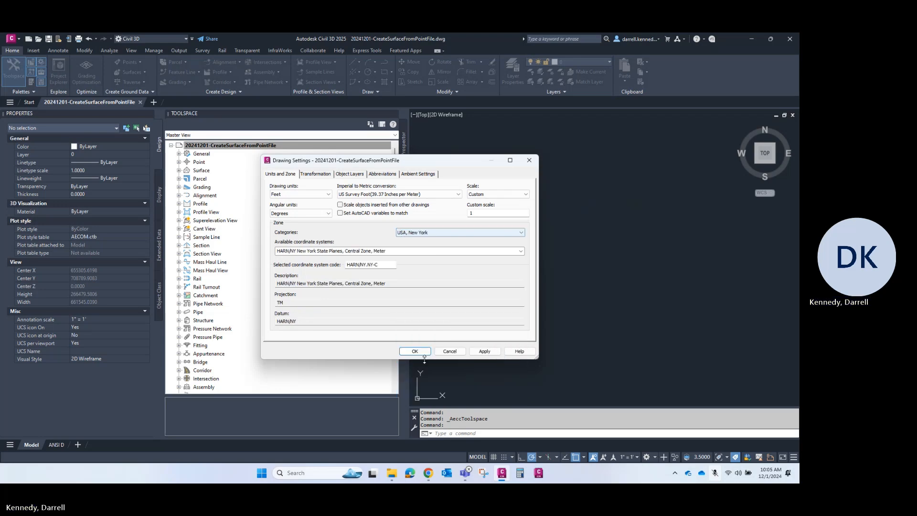
left_click(520, 251)
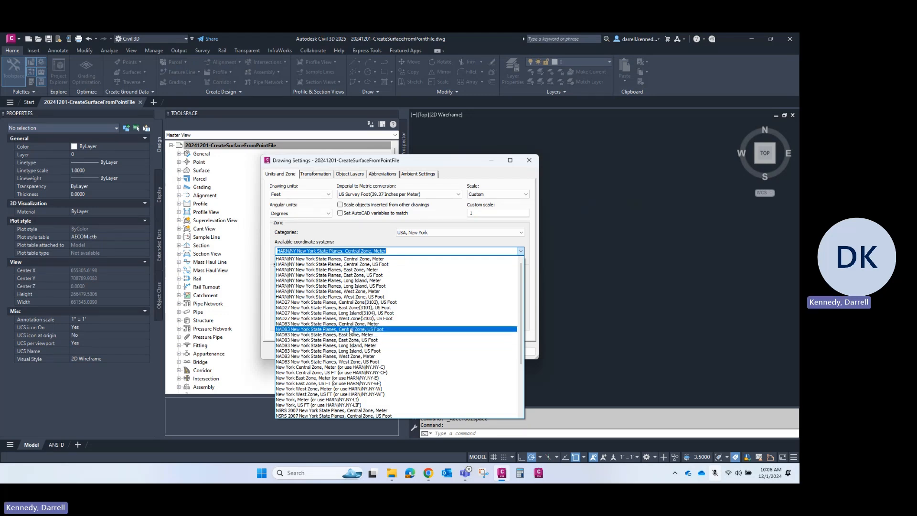
left_click(381, 330)
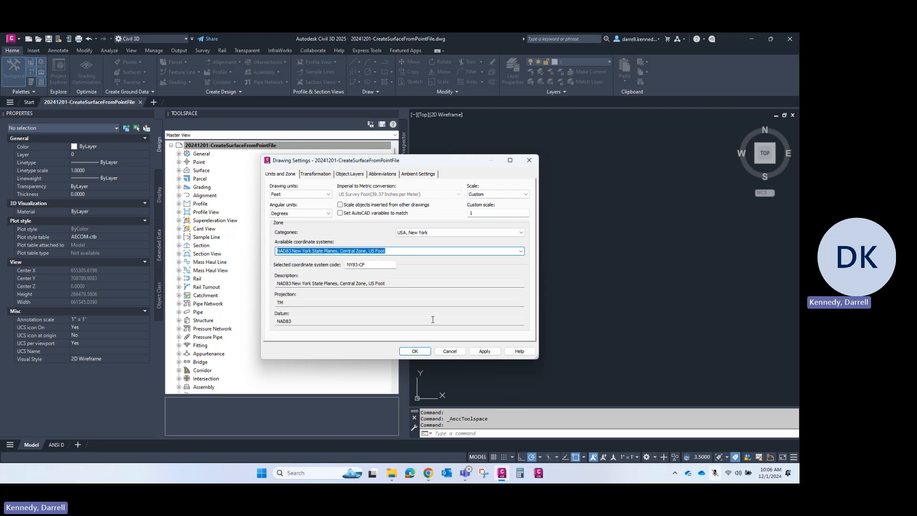
left_click(450, 351)
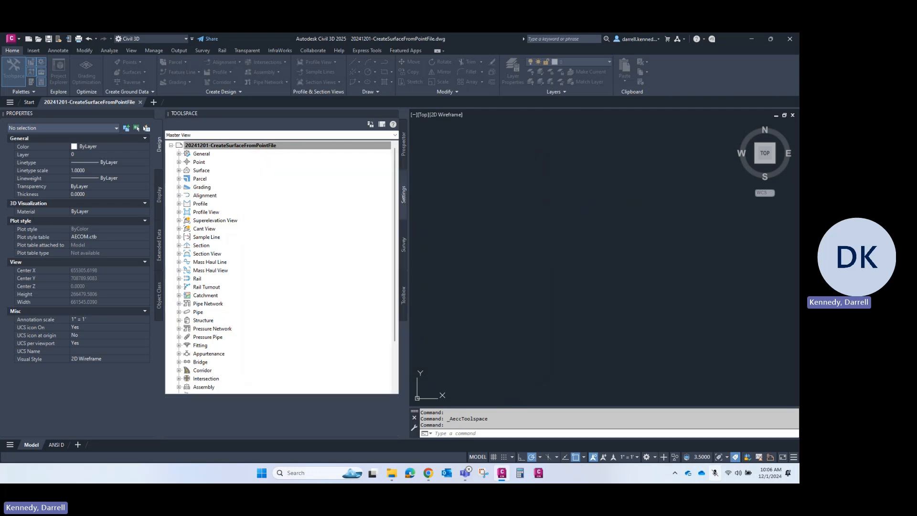
Step: Assign the drawing's coordinate system by entering code ny83-cf in the drawing settings, and apply it
right_click(331, 146)
left_click(356, 148)
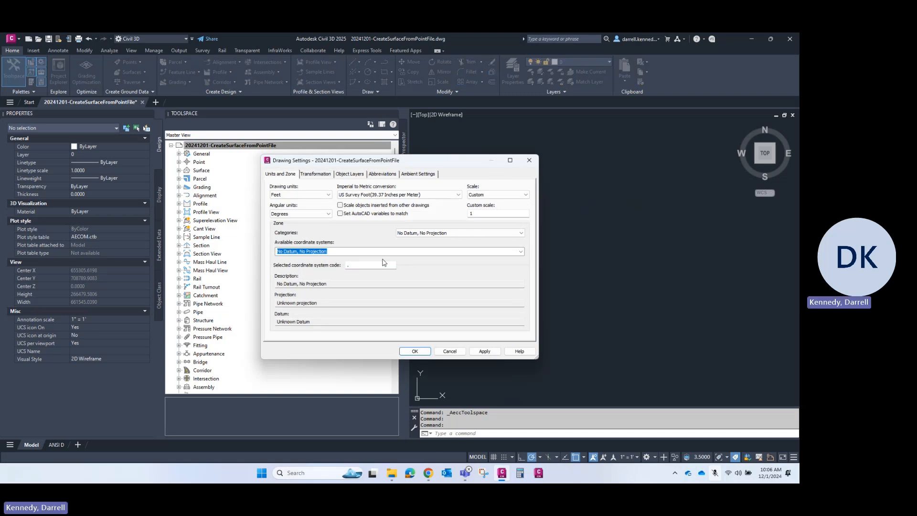
left_click(385, 264)
type("n")
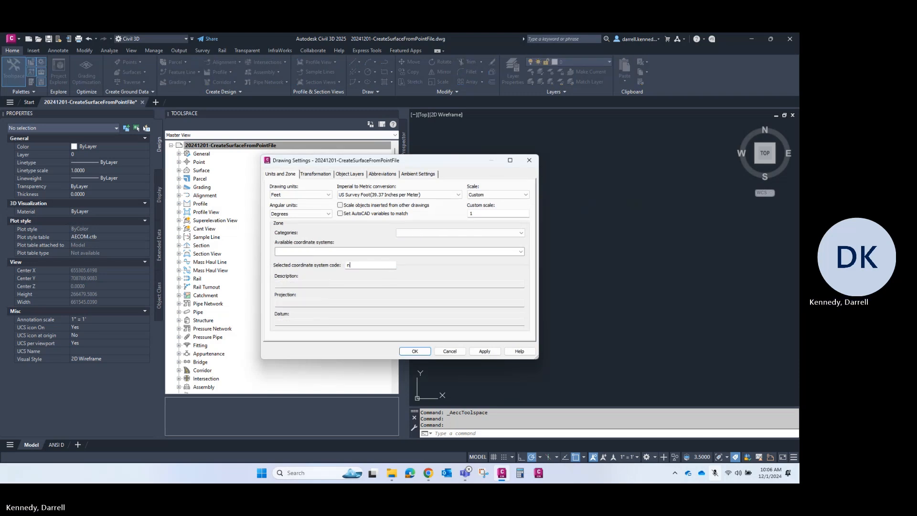
type("y83-cf")
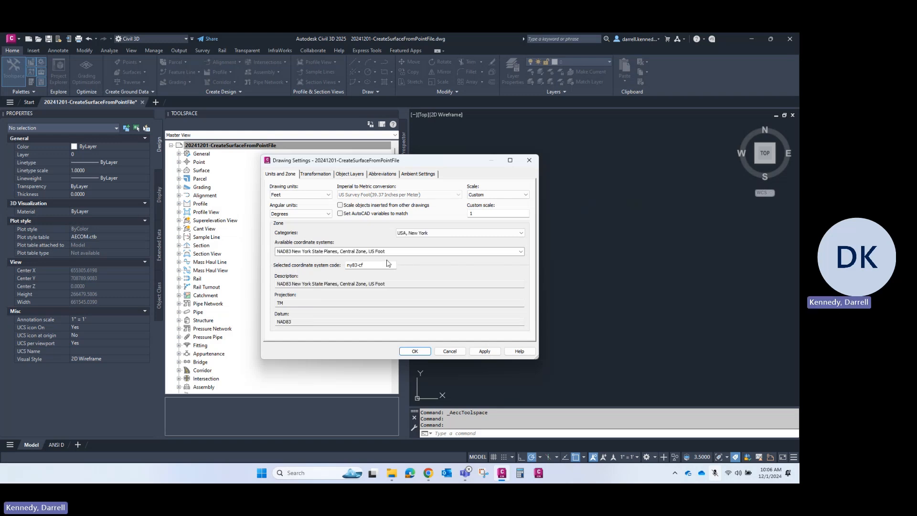
left_click(485, 351)
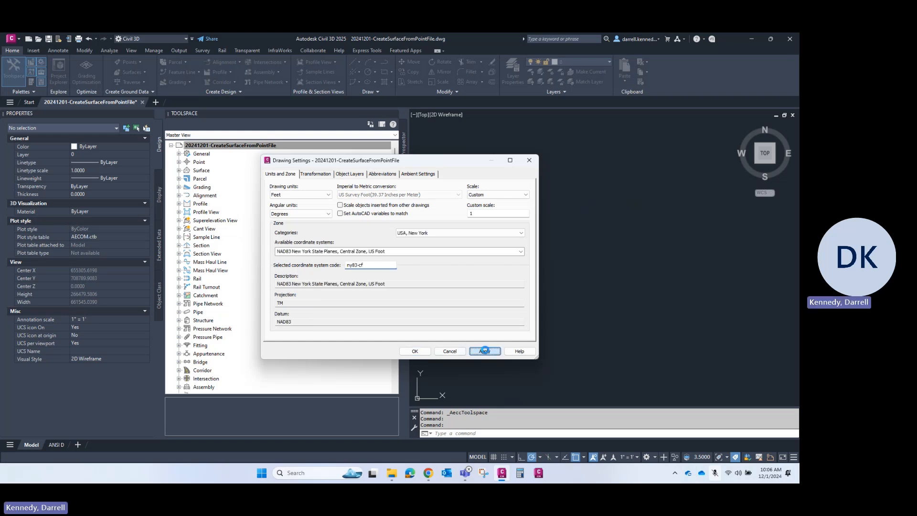
left_click(415, 351)
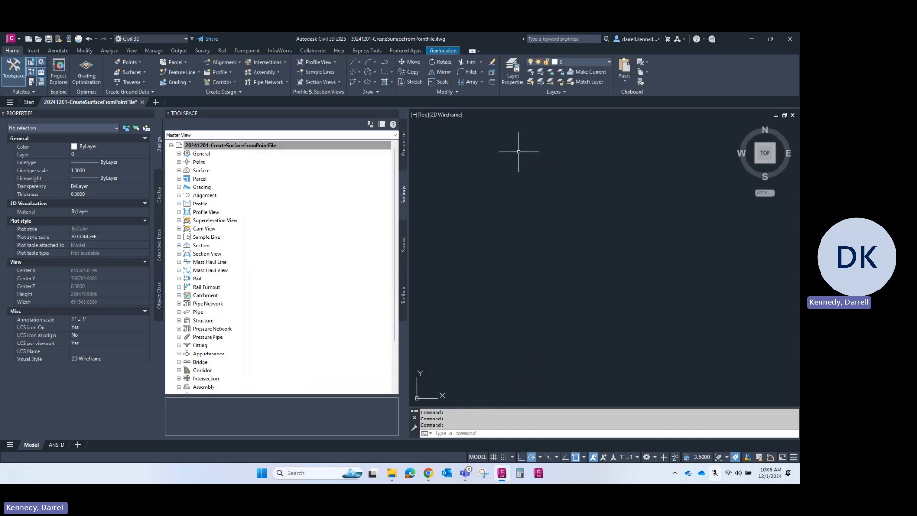
Step: Switch to File Explorer and maximize the 202401201-CreateSurfaceFromPointFile folder window to view the point files
key("alt+Tab")
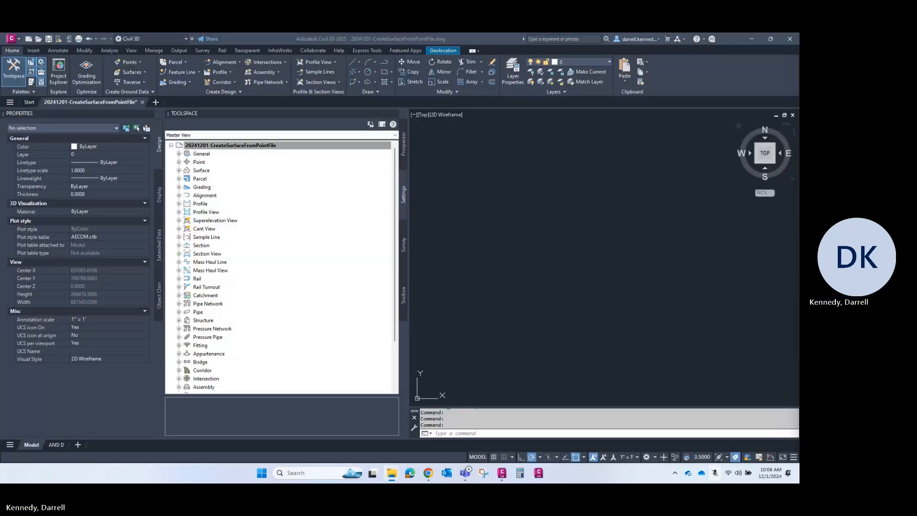
left_click_drag(799, 71, 587, 103)
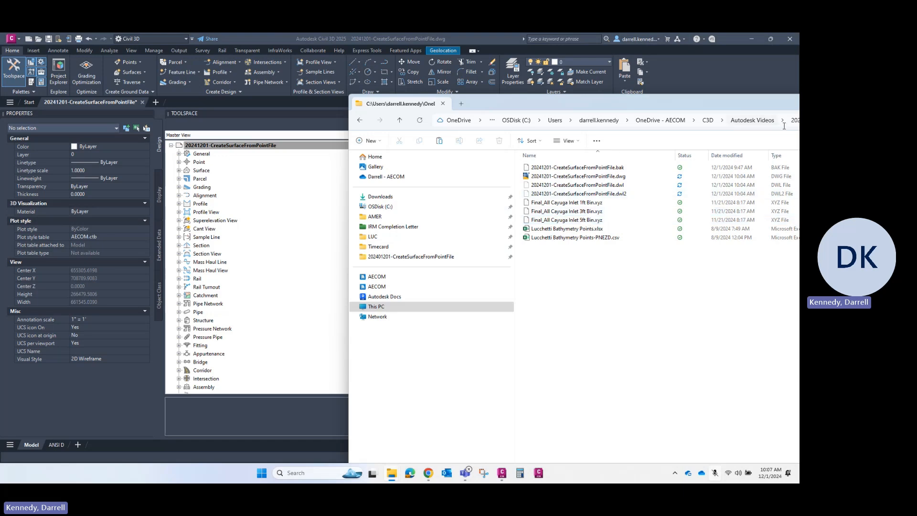
left_click_drag(718, 101, 407, 94)
left_click_drag(654, 100, 578, 102)
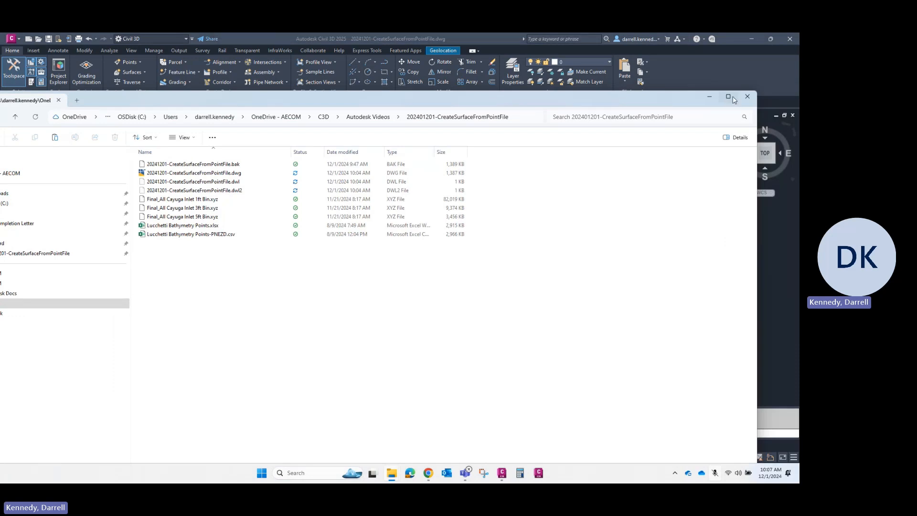
left_click(728, 96)
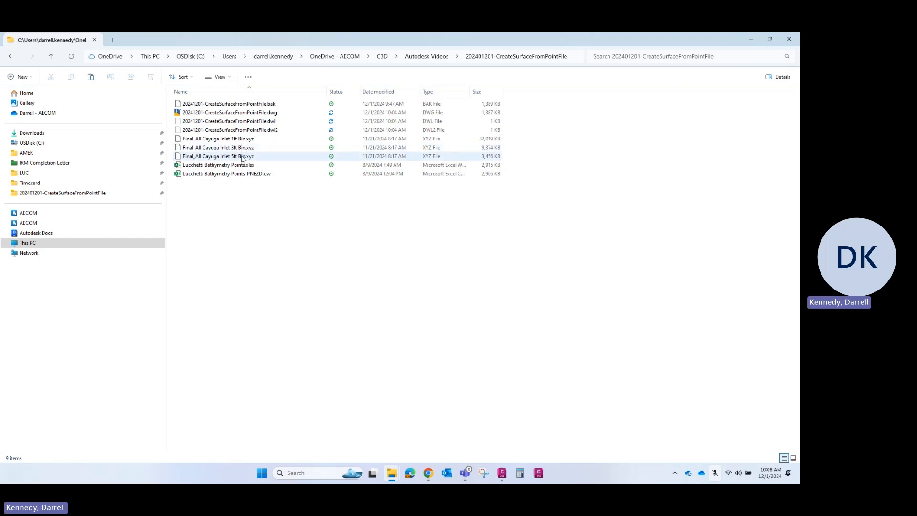
Step: Open Final_All Cayuga Inlet 5ft Bin.xyz once in Notepad to examine its coordinate columns, close it and return to Civil 3D
left_click(241, 157)
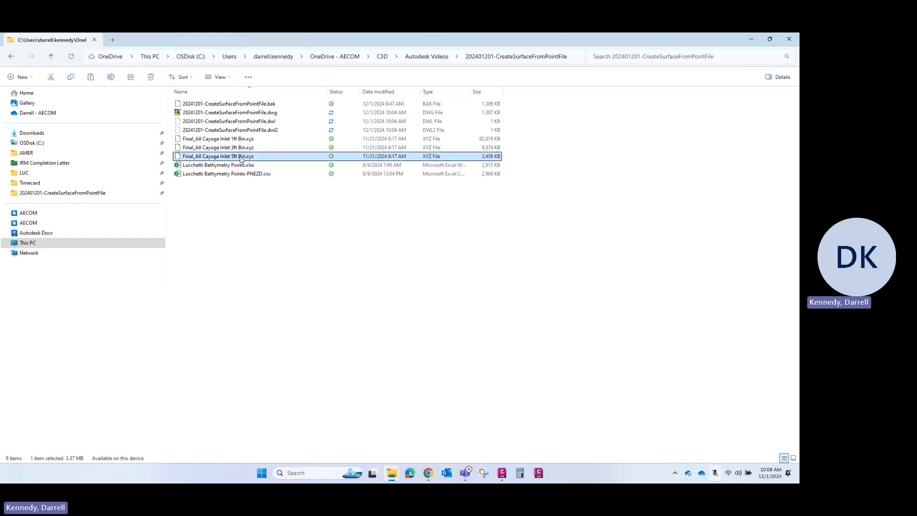
double_click(241, 159)
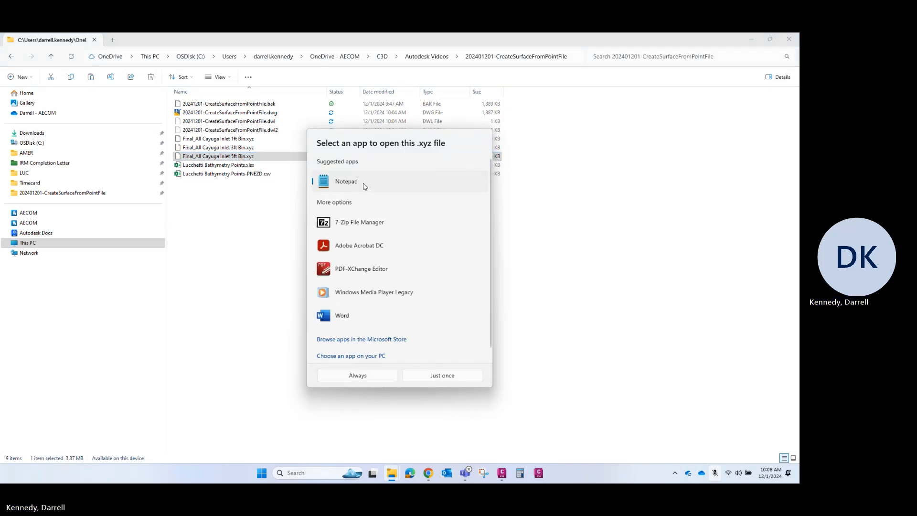
left_click(464, 378)
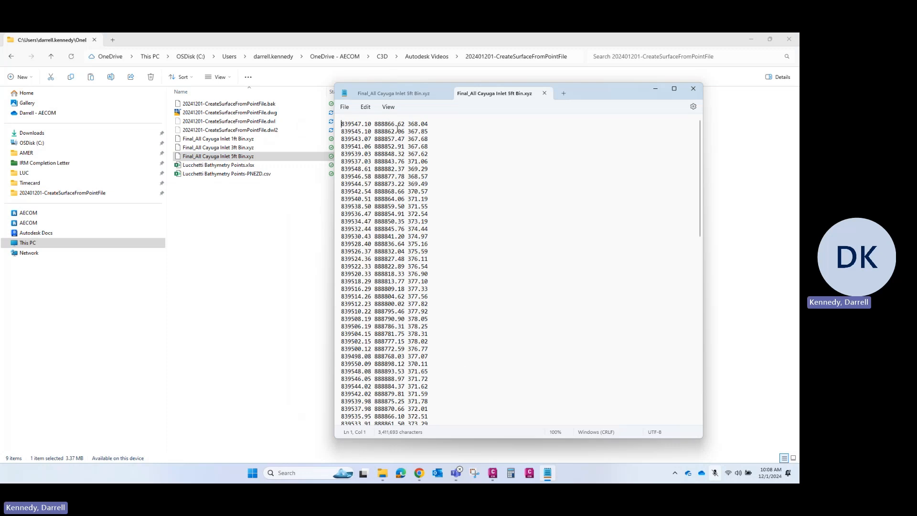
left_click_drag(597, 94, 627, 94)
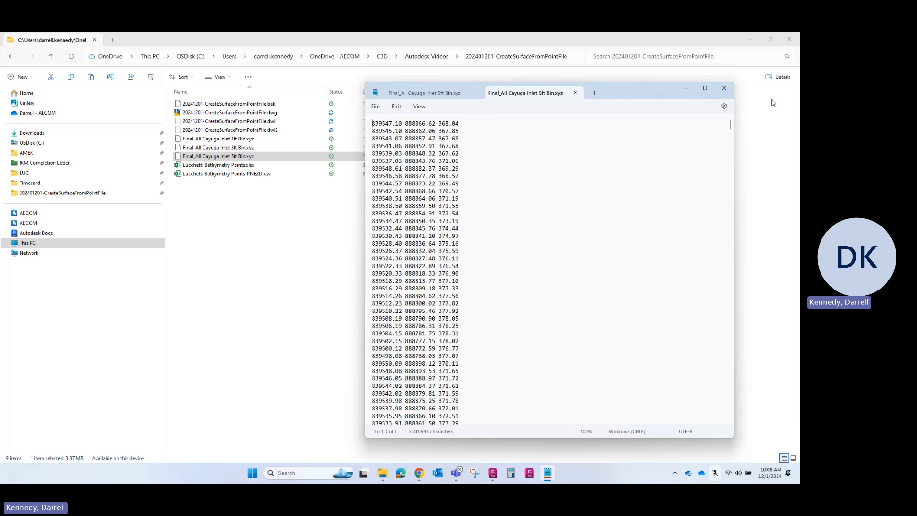
left_click(724, 88)
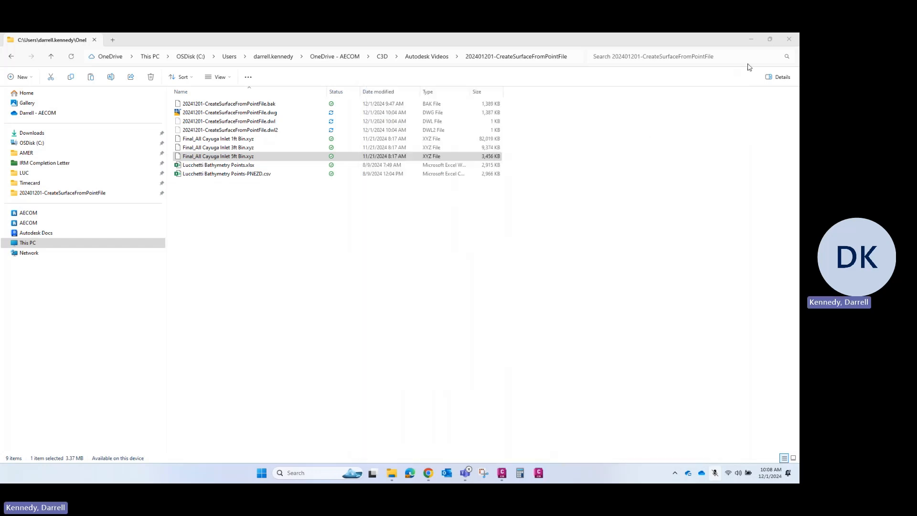
left_click(753, 40)
Step: Start a new TIN surface from the drawing's Surfaces collection and name it V-EG-Bathy-5FT
left_click(403, 146)
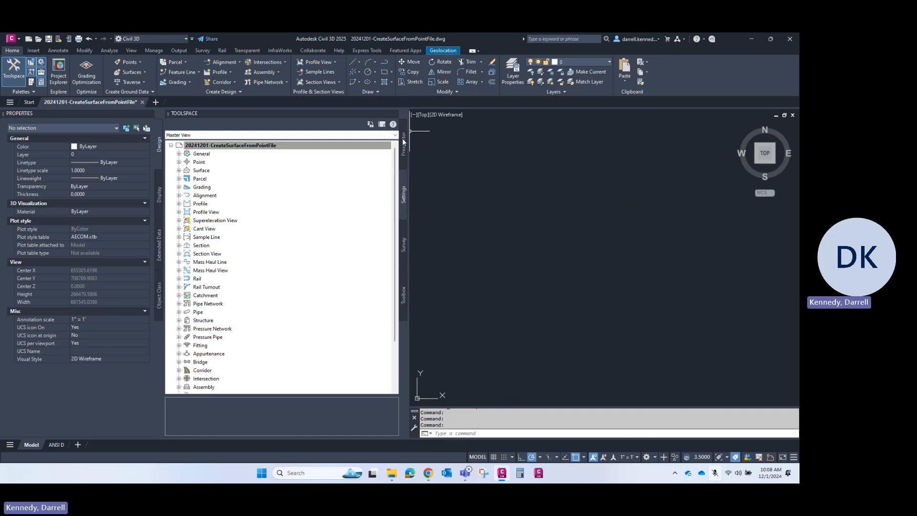
left_click(212, 170)
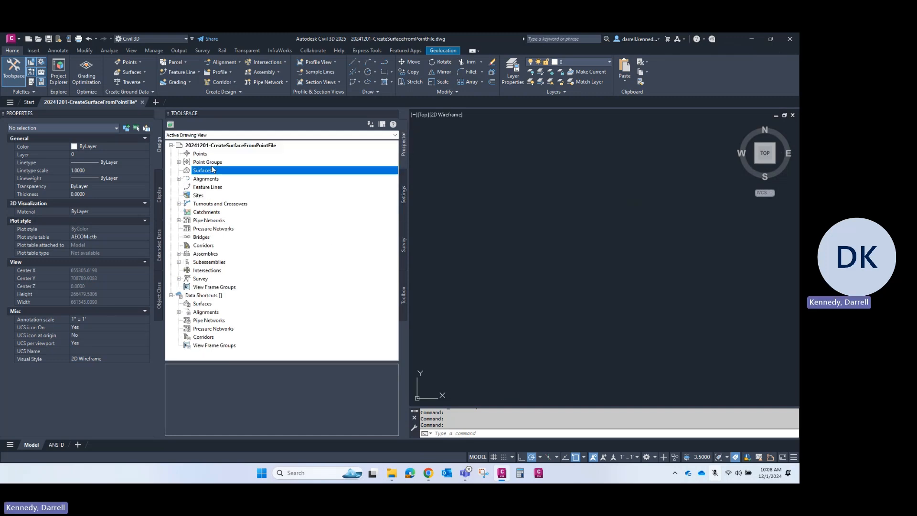
right_click(211, 170)
left_click(256, 175)
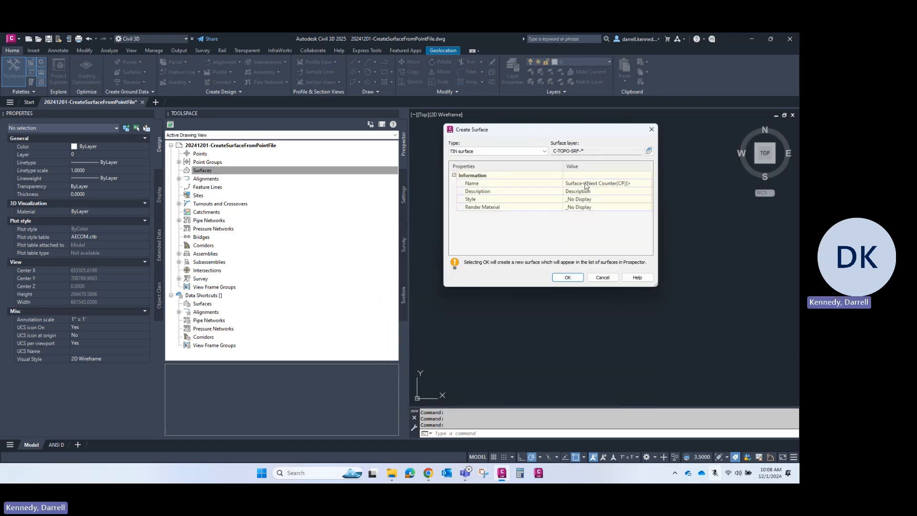
left_click(592, 200)
left_click(621, 183)
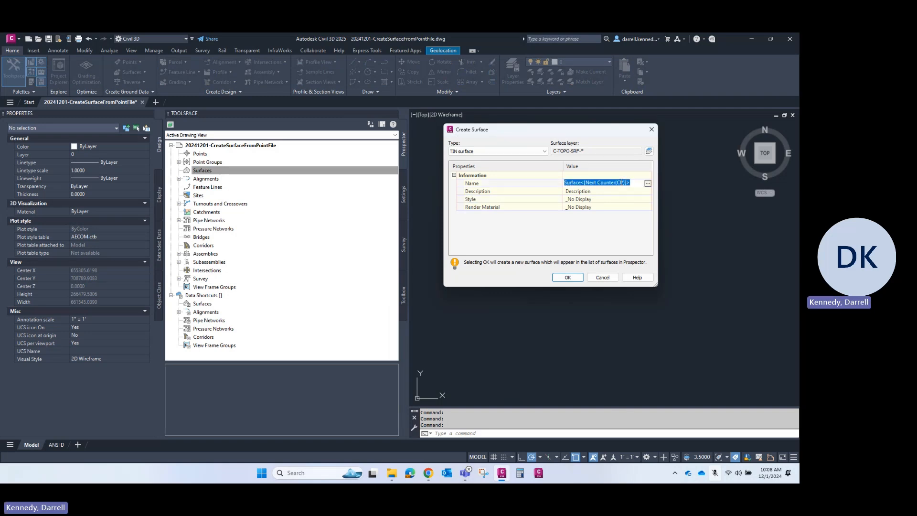
type("V-")
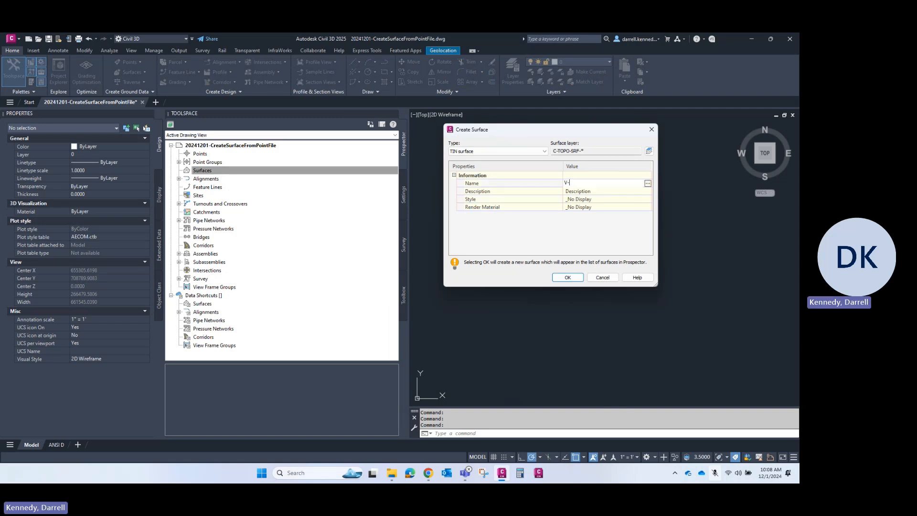
type("EG-Bathy-")
type("5ft")
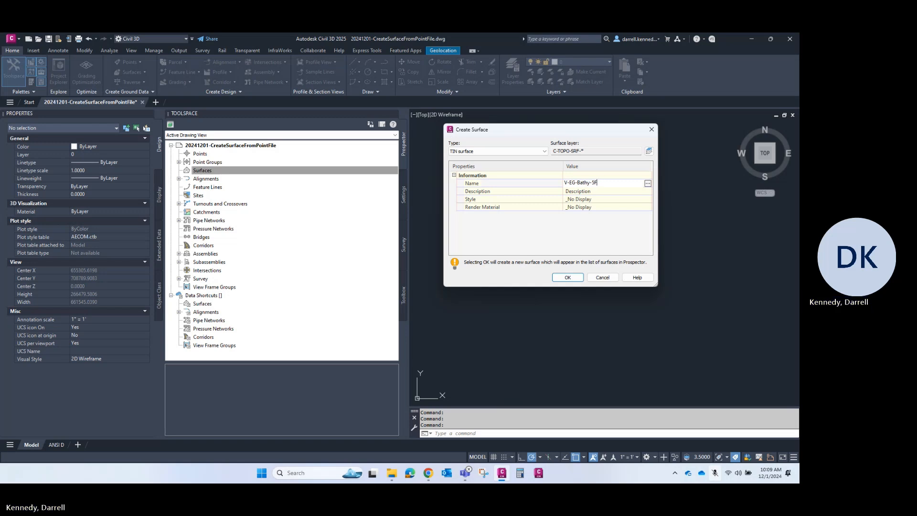
type("T")
Step: Describe the surface as "This is existing conditions survey data from a bathy event that occured on MM-DD-YYYY and is on a 5ft grid."
left_click(604, 191)
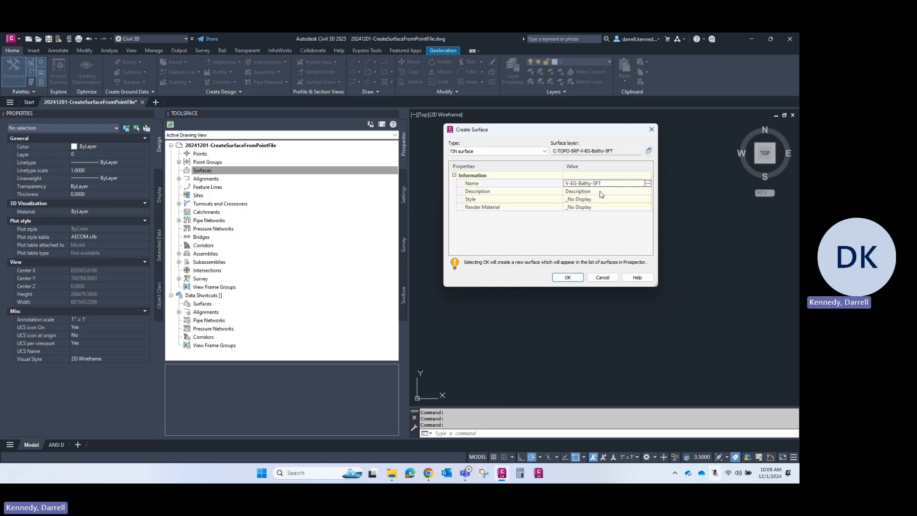
type("This is existing cond")
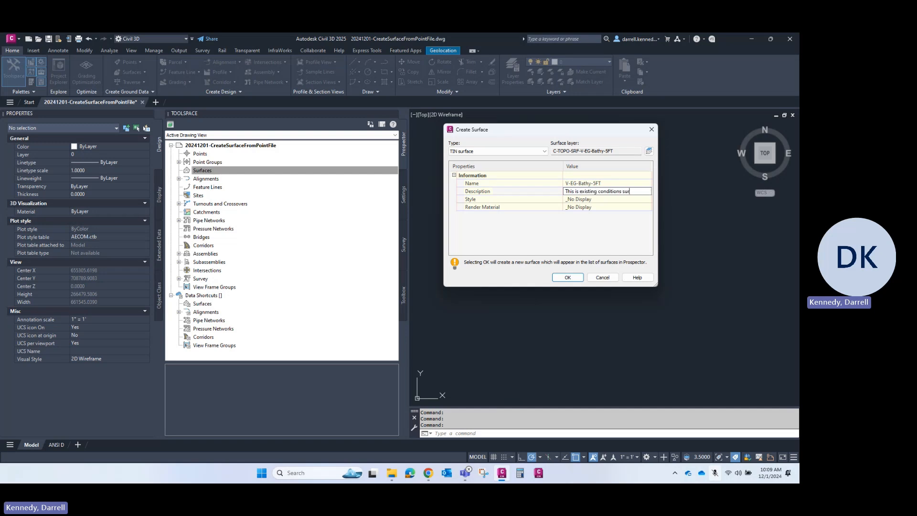
type("itions survey d")
type("ata from a")
type(" bathy event that")
type(" occured on")
type(" MM-DD")
type("-YYYY")
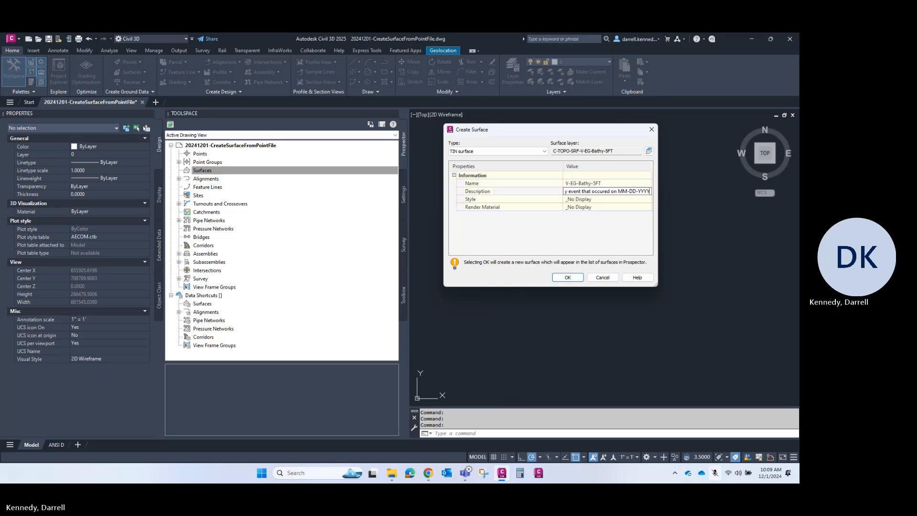
type(" and is")
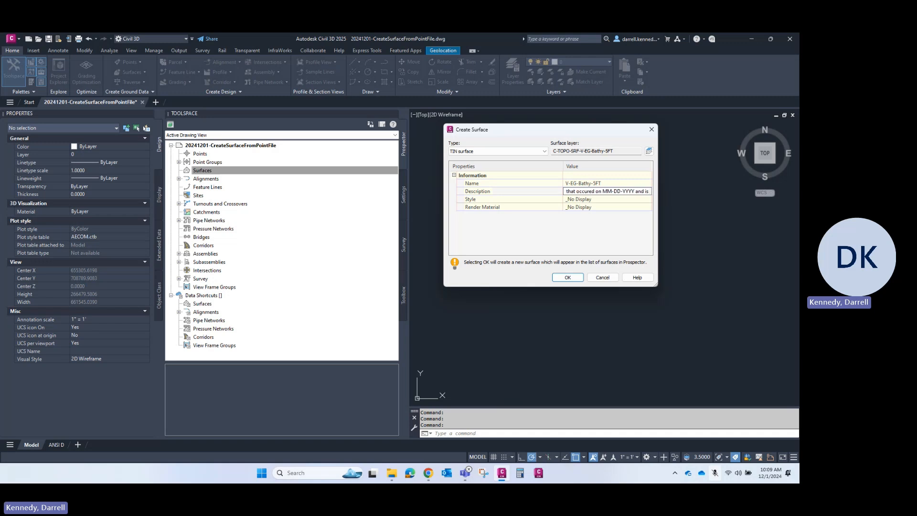
type(" on a 5ft grid.")
left_click_drag(658, 288, 722, 389)
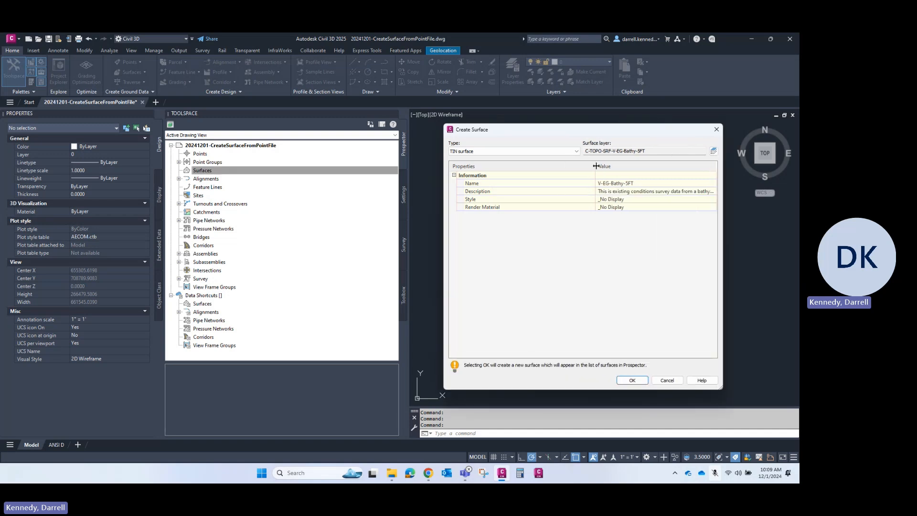
left_click_drag(596, 166, 535, 167)
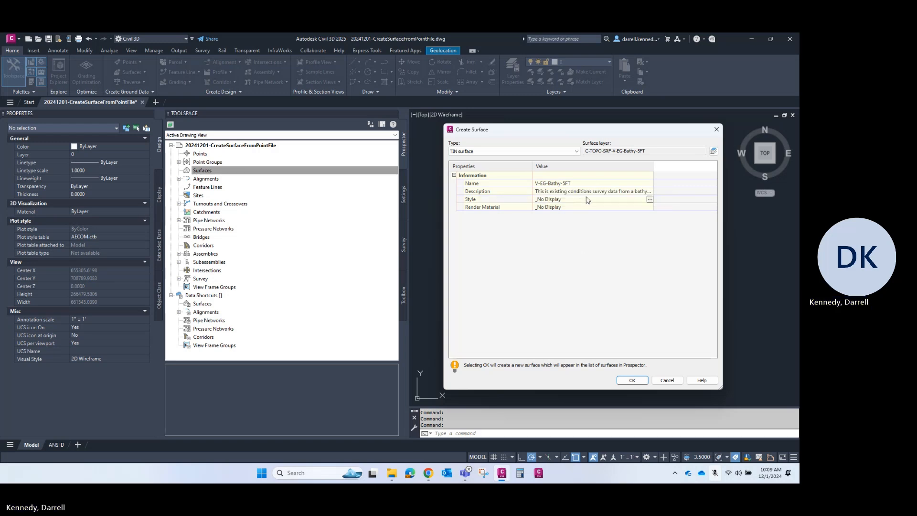
Step: Assign the Contours 1' and 5' (Design) style to the V-EG-Bathy-5FT surface and create it
left_click(650, 199)
left_click(417, 256)
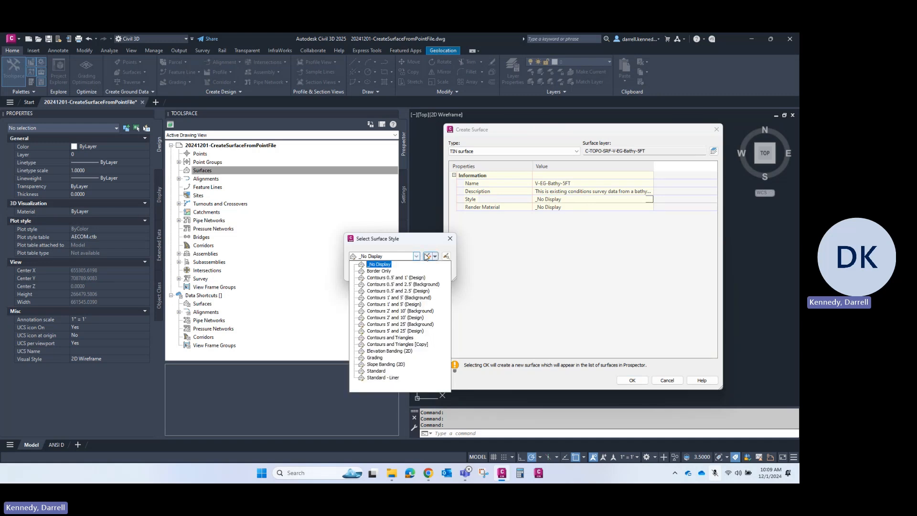
left_click(409, 305)
left_click(366, 272)
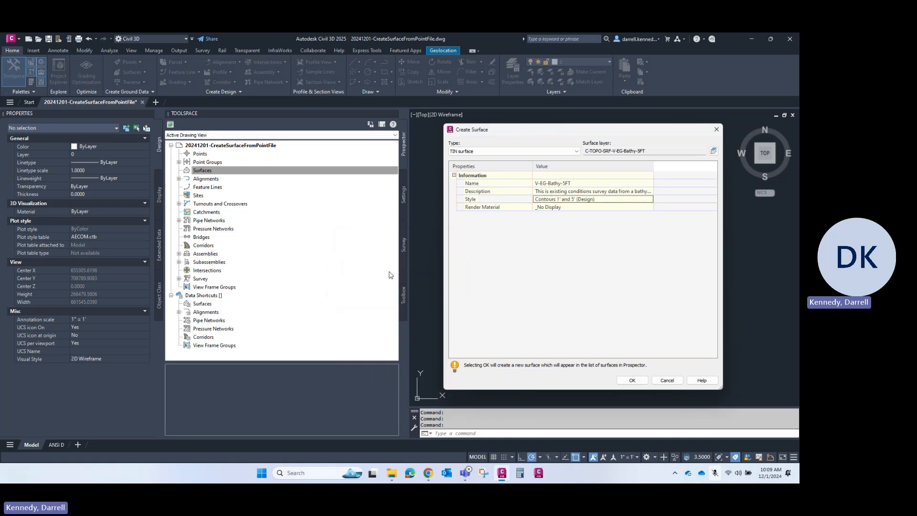
left_click(632, 380)
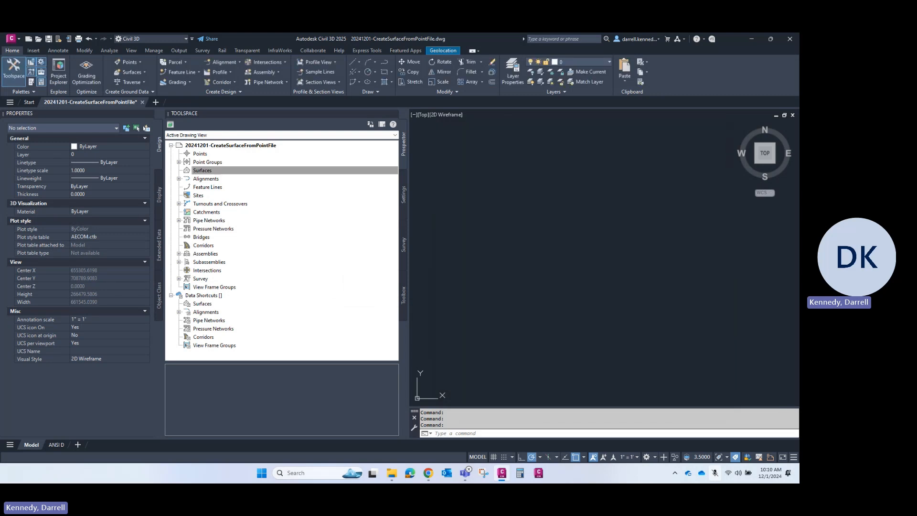
Step: Create a second TIN surface named V-EG-Bathy-3FT, keeping the default description and style
left_click(179, 171)
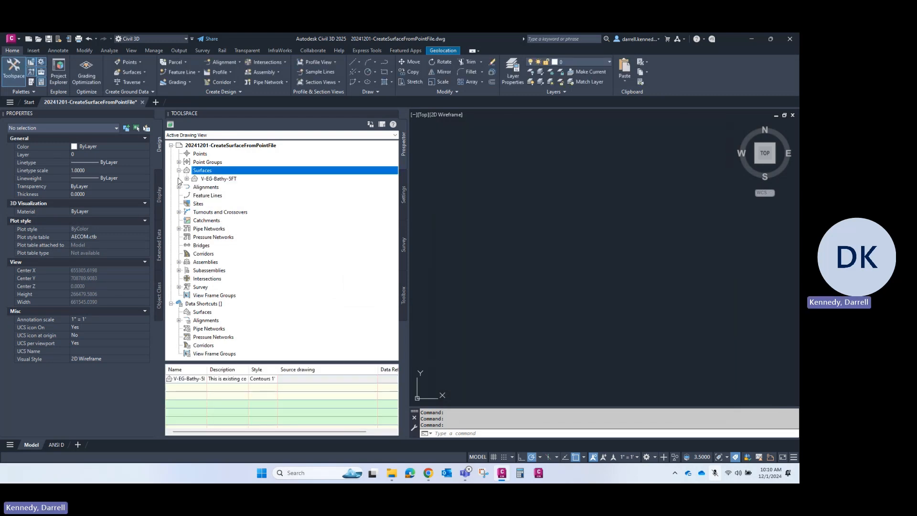
right_click(213, 172)
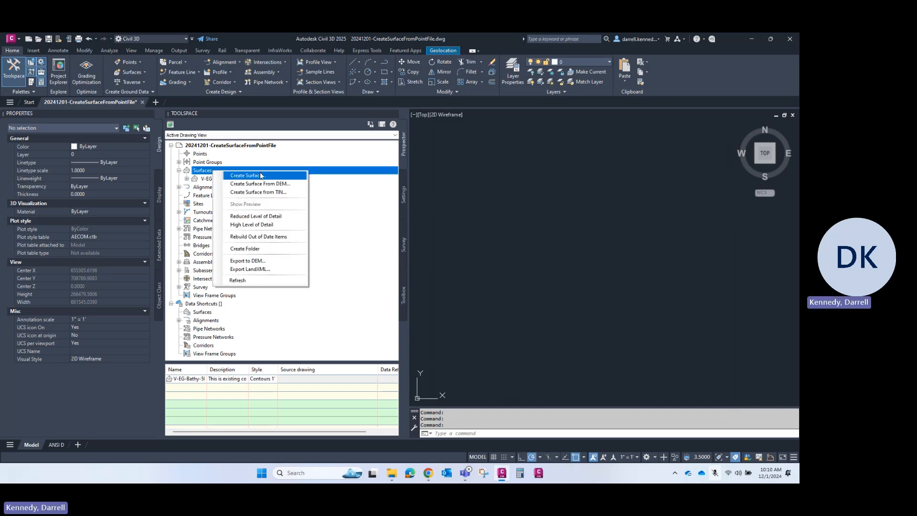
left_click(263, 176)
left_click(560, 183)
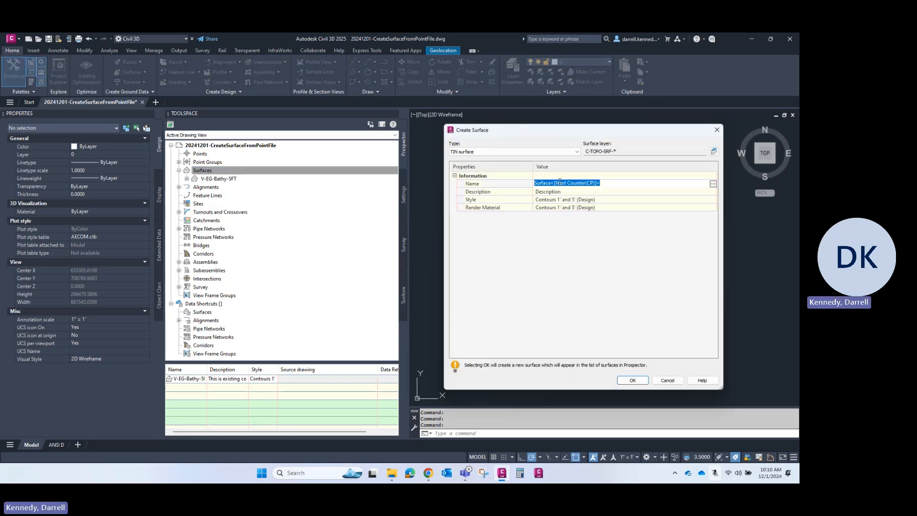
type("V-EG-Bathy-3")
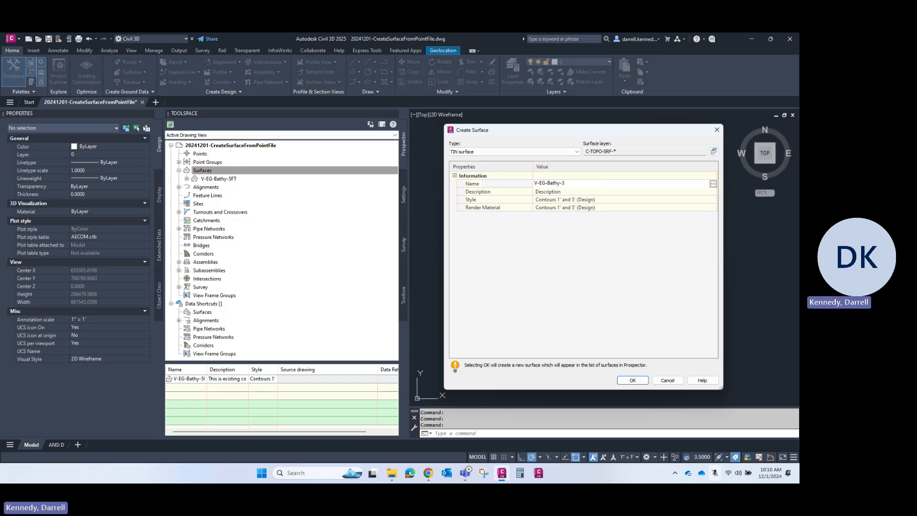
type("FT")
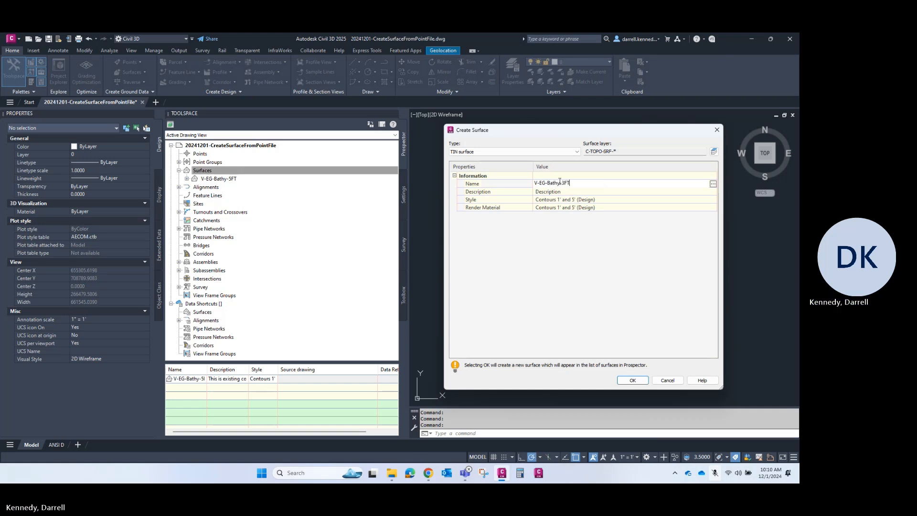
left_click(633, 380)
Step: Create a third TIN surface named V-EG-Bathy-1FT, keeping the default description and style
right_click(313, 170)
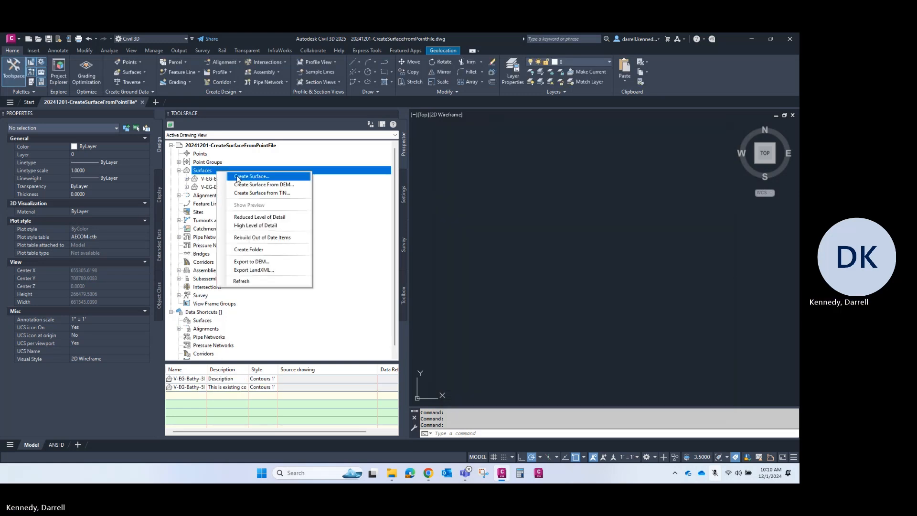
left_click(268, 176)
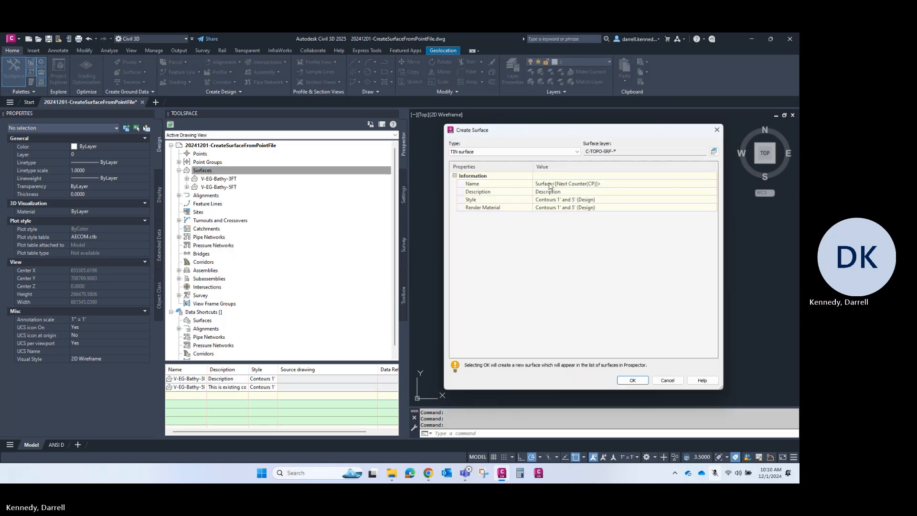
left_click(610, 183)
type("V-E")
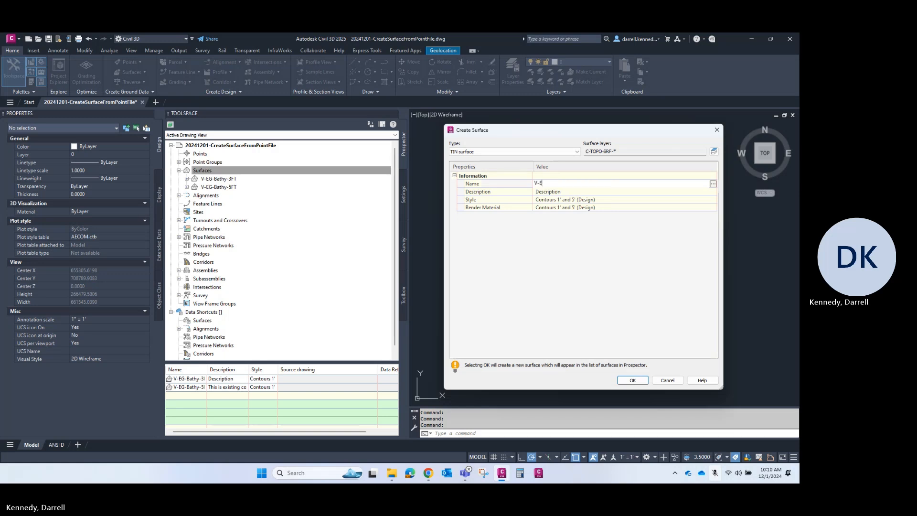
type("G-Bathy-1FT")
key("Return")
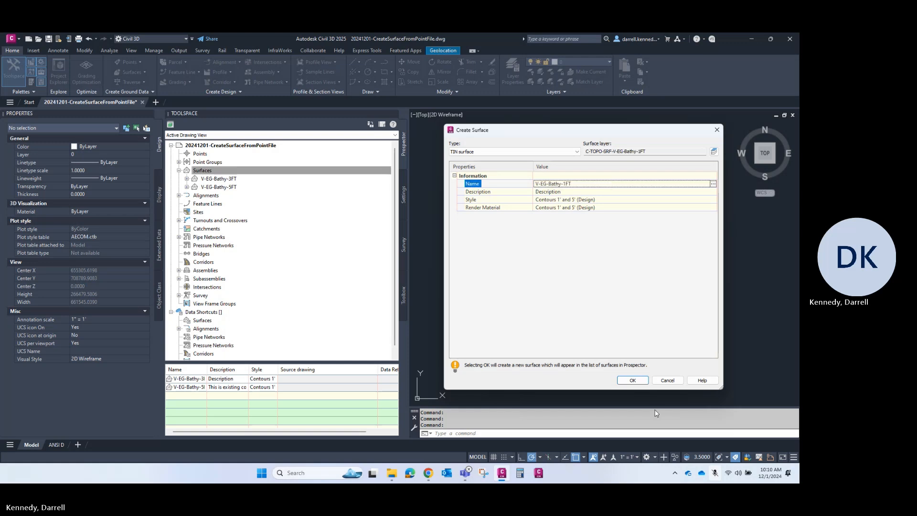
left_click(632, 381)
Step: Expand the three bathymetry surfaces and the V-EG-Bathy-5FT definition to examine its data types, and collapse the 5FT surface again
left_click(248, 171)
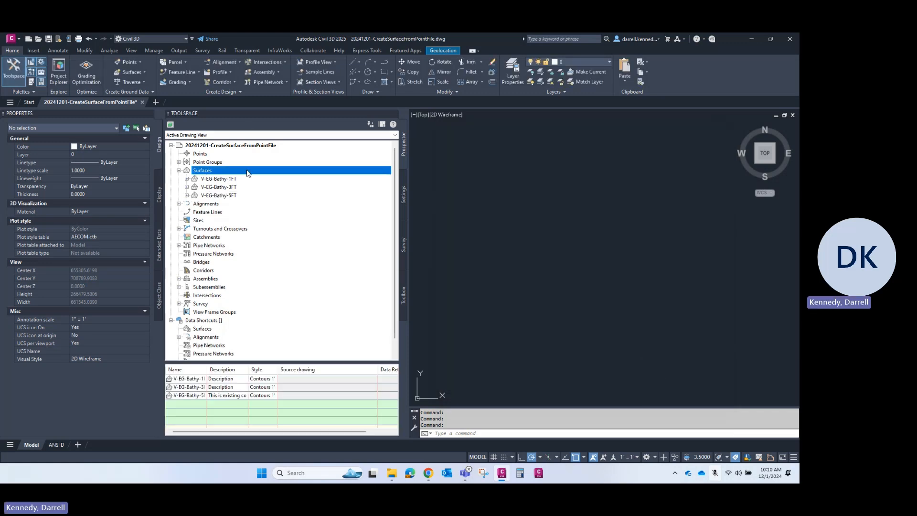
left_click(186, 195)
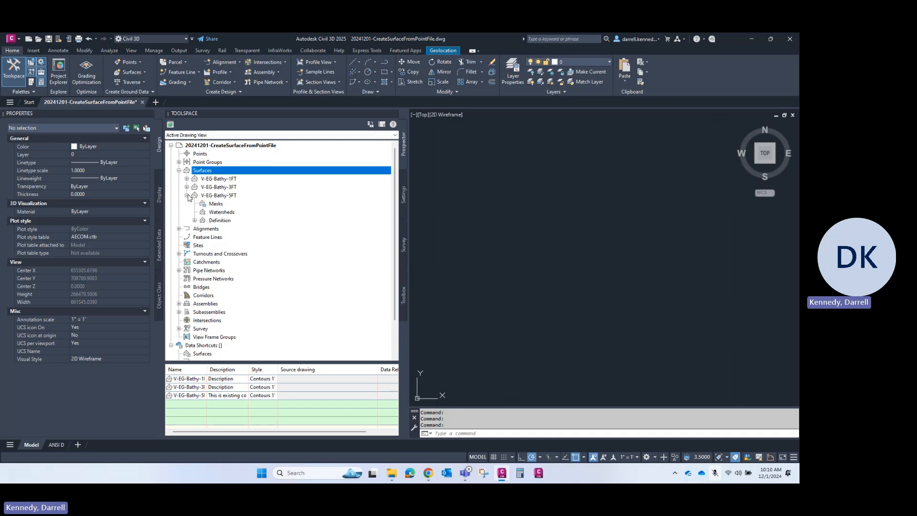
left_click(186, 187)
left_click(187, 179)
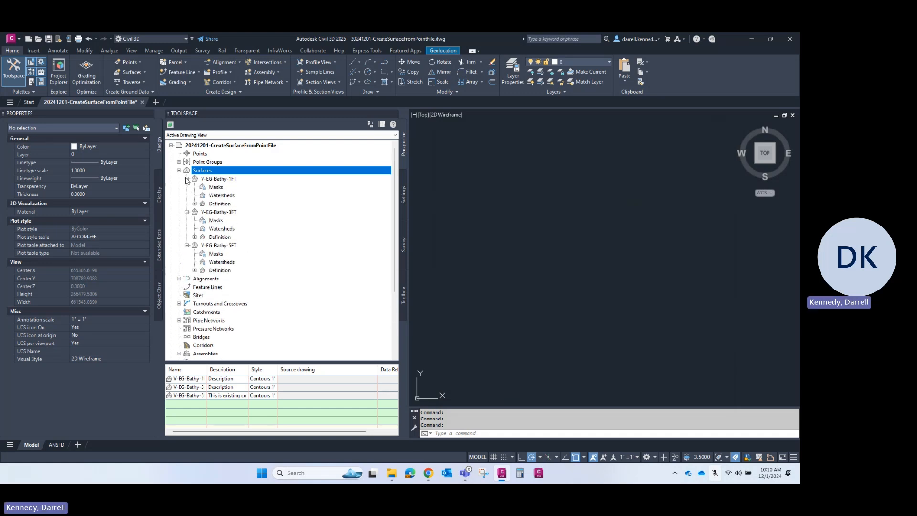
left_click(196, 270)
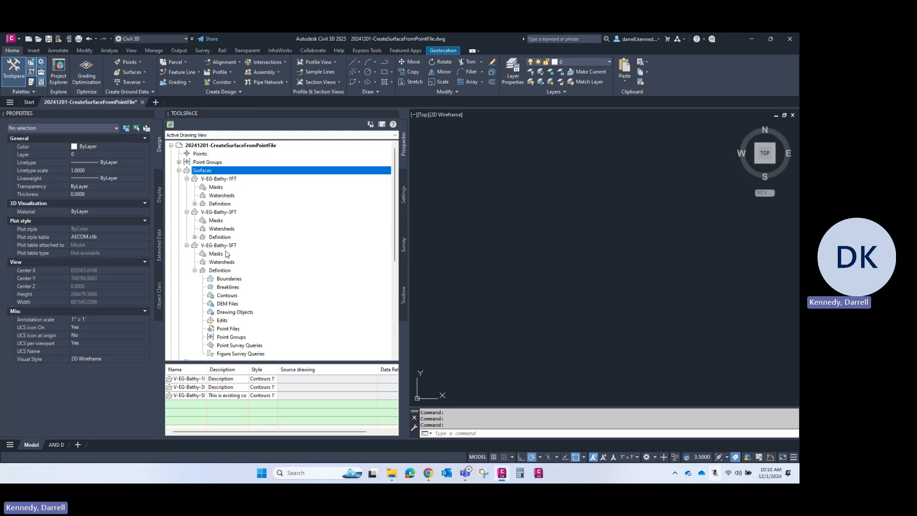
scroll(190, 180, "down", 2)
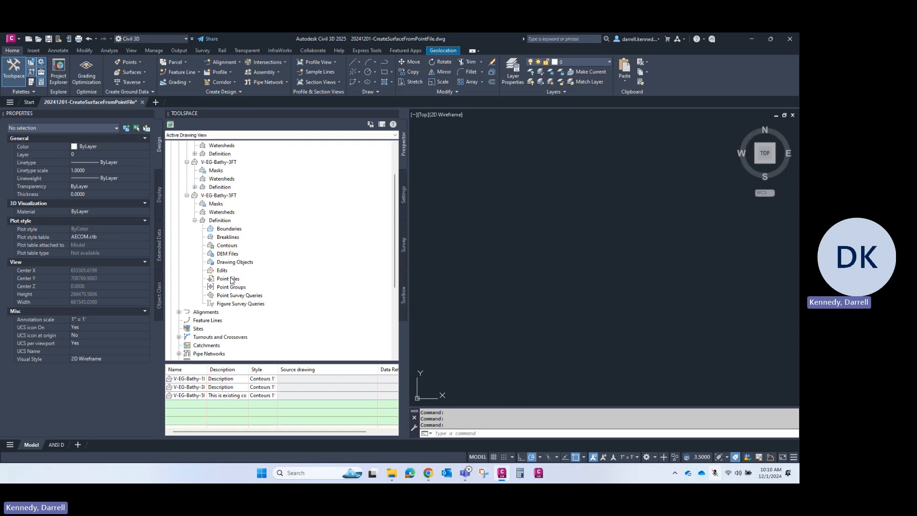
left_click(187, 195)
scroll(187, 195, "up", 2)
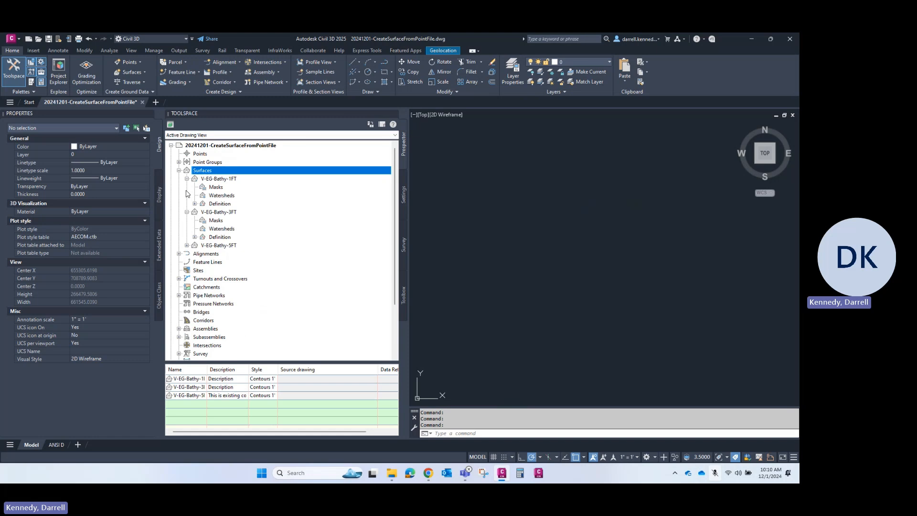
Step: Collapse the 1FT and 3FT surfaces and start adding a point file to the V-EG-Bathy-5FT definition, with the dialog widened
left_click(186, 178)
left_click(186, 187)
left_click(187, 195)
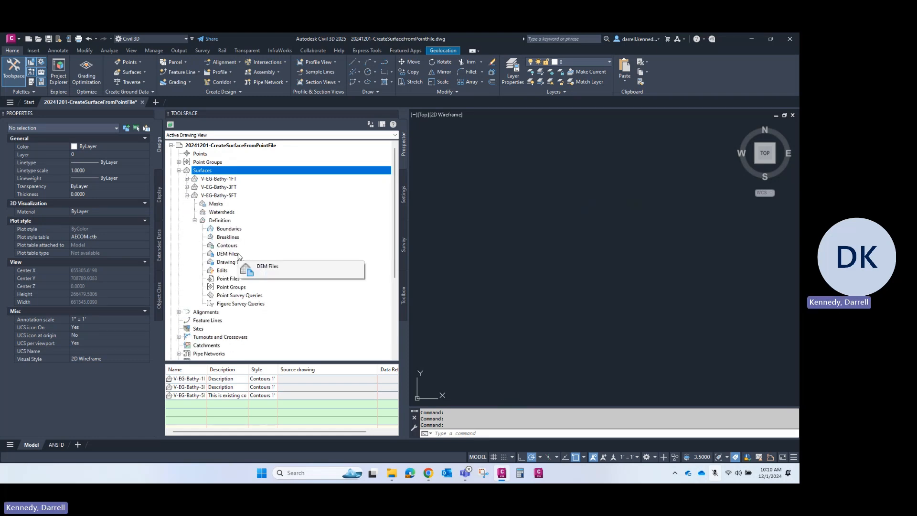
left_click(195, 220)
left_click(195, 221)
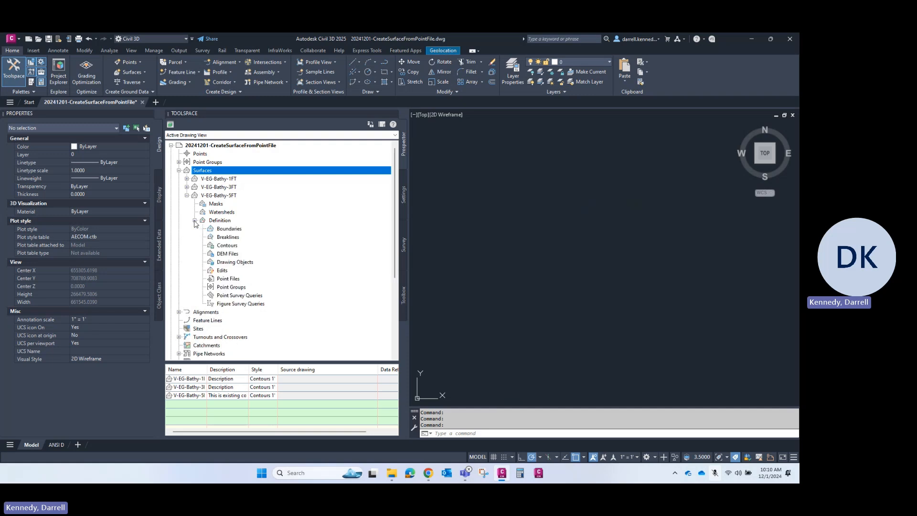
right_click(228, 280)
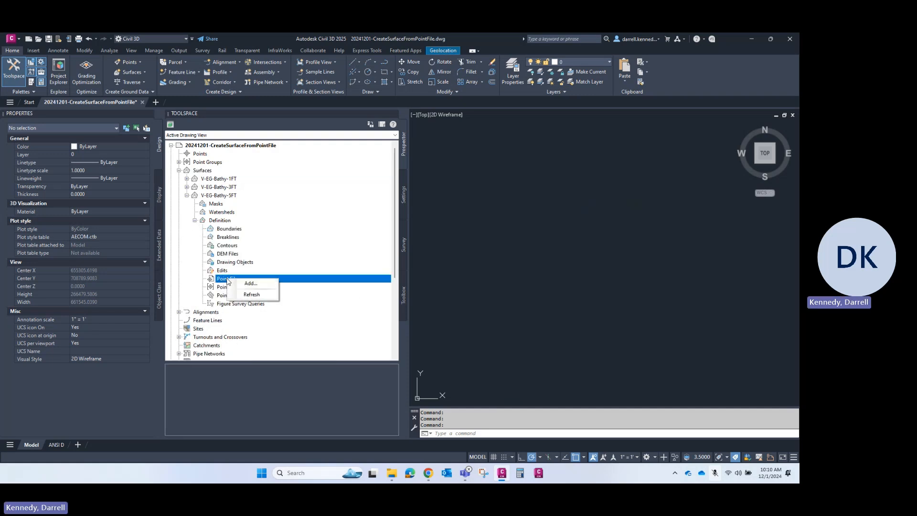
left_click(250, 283)
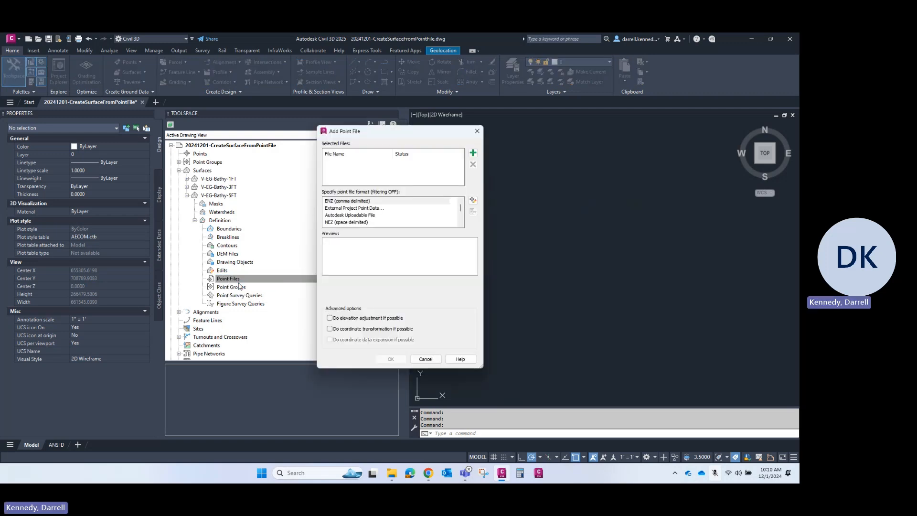
left_click_drag(481, 366, 659, 366)
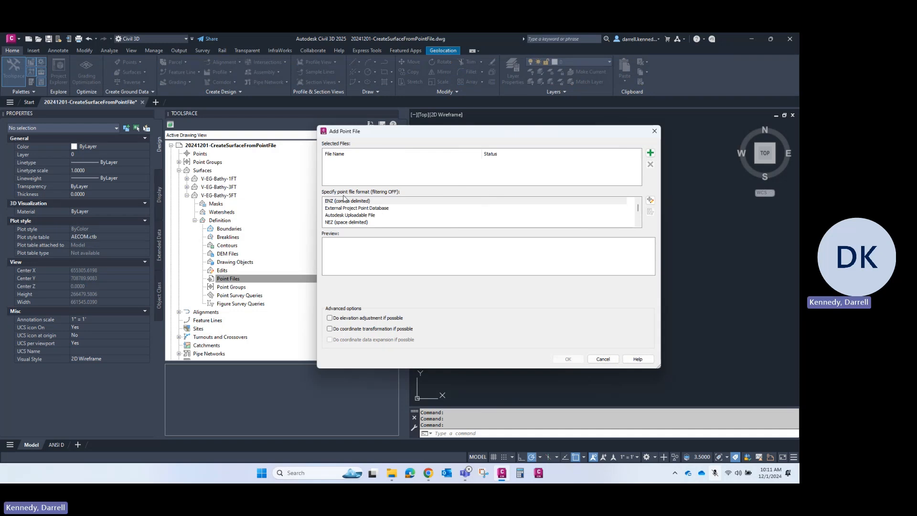
Step: Load Final_All Cayuga Inlet 5ft Bin.xyz from the 20241201-CreateSurfaceFromPointFile folder under C3D\Autodesk Videos as the source file
left_click(650, 152)
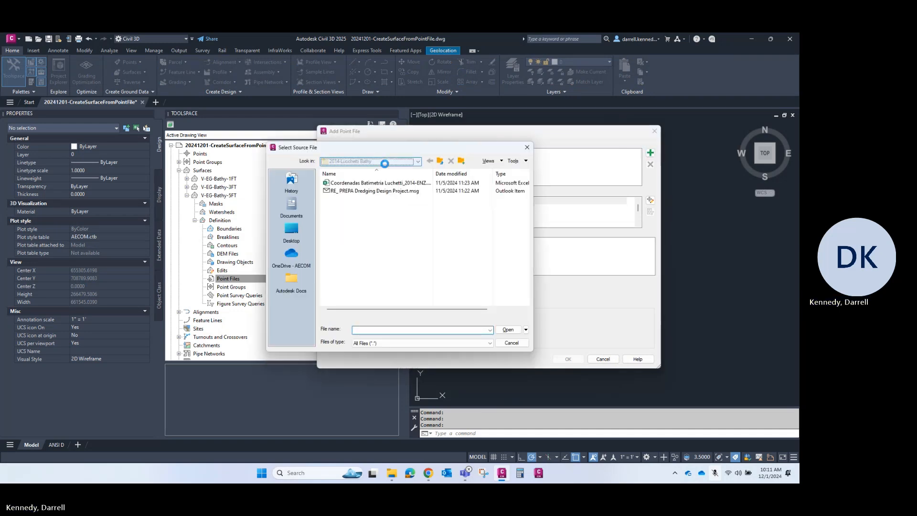
left_click(384, 164)
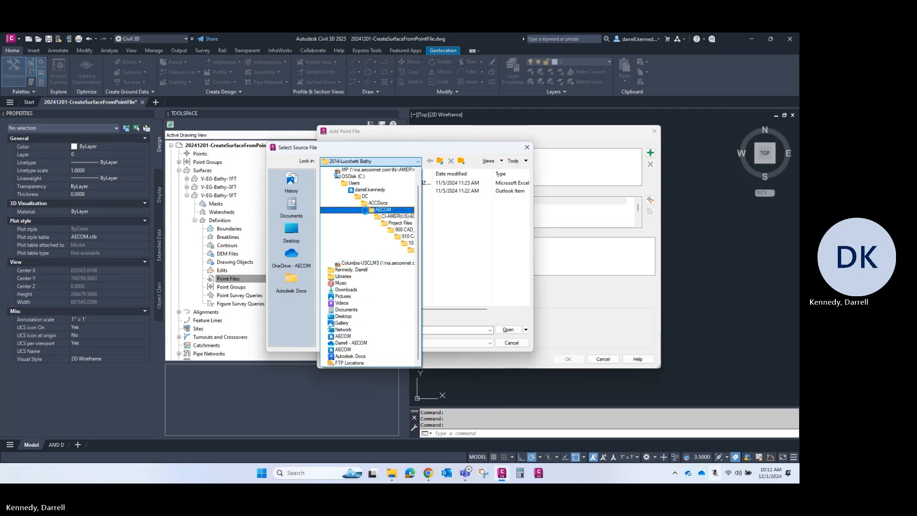
left_click(356, 342)
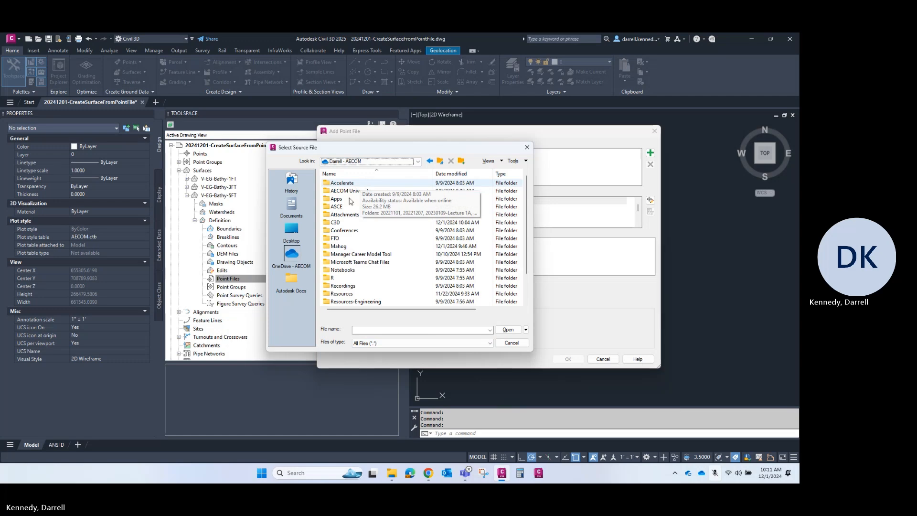
double_click(347, 223)
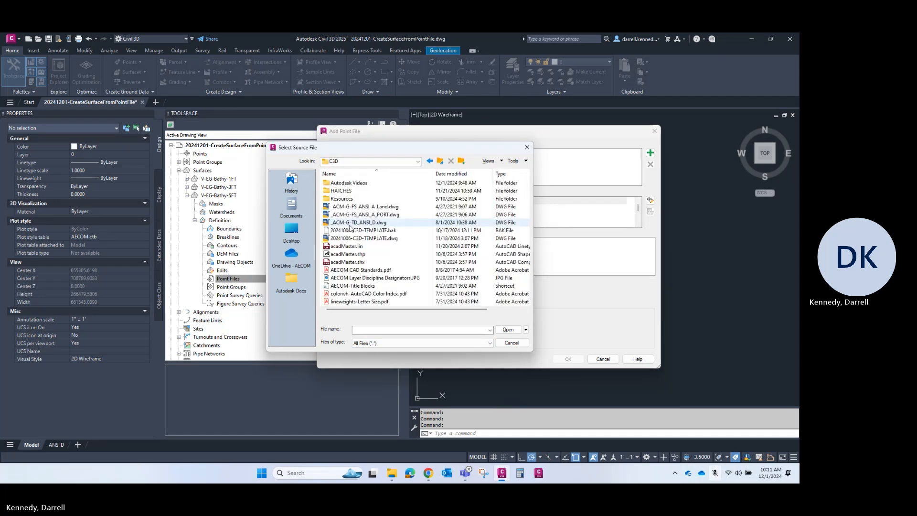
double_click(362, 183)
double_click(362, 184)
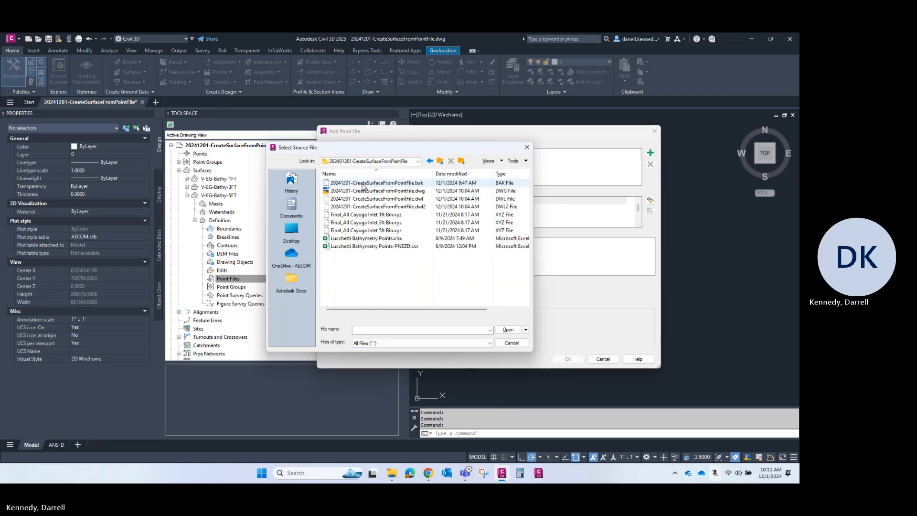
left_click(381, 231)
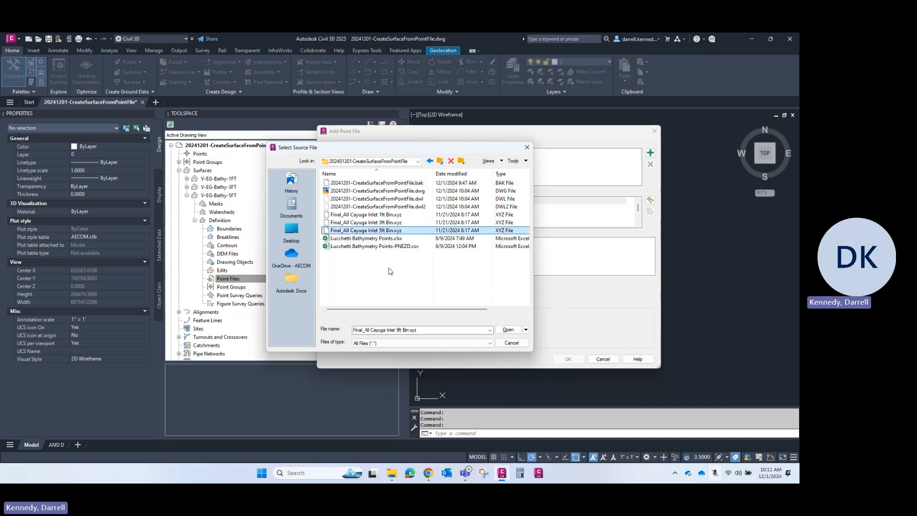
left_click(515, 332)
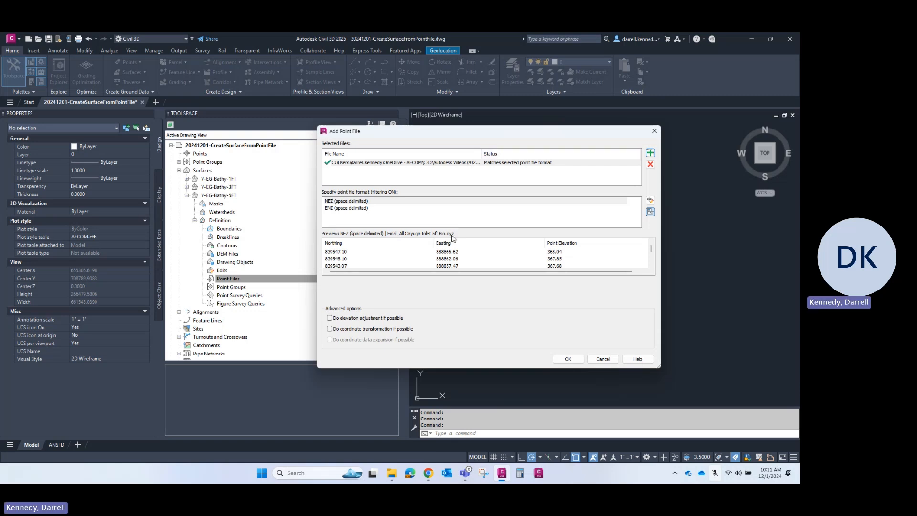
Step: Set the point file format to ENZ (space delimited), add the file to the surface and zoom to the drawing extents
left_click(335, 210)
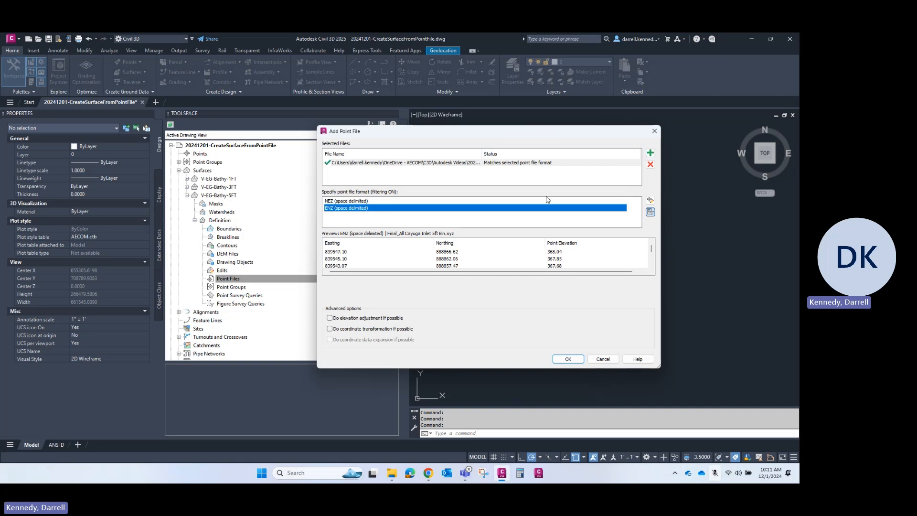
left_click(568, 359)
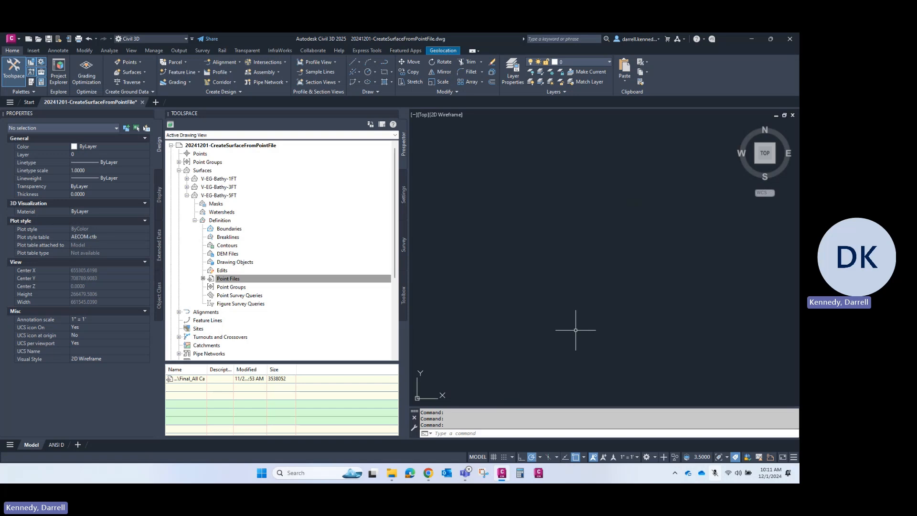
type("z")
key("Return")
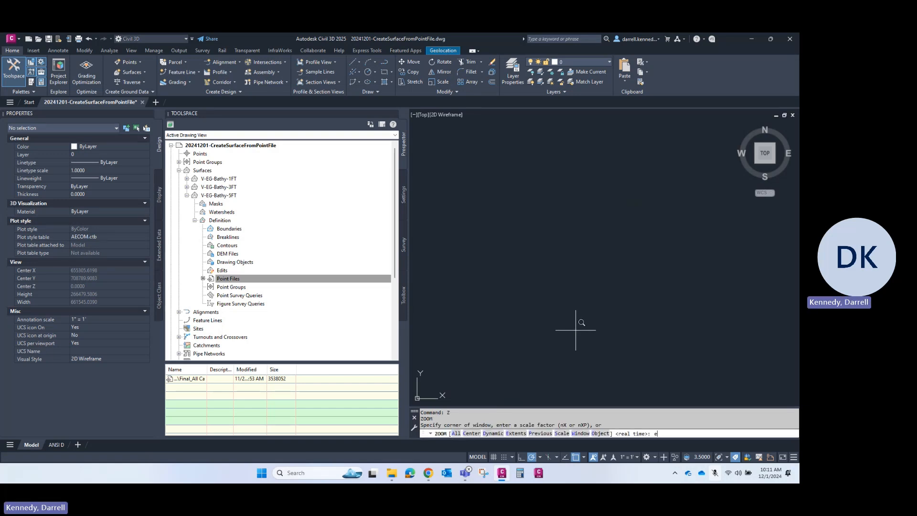
type("e")
key("Return")
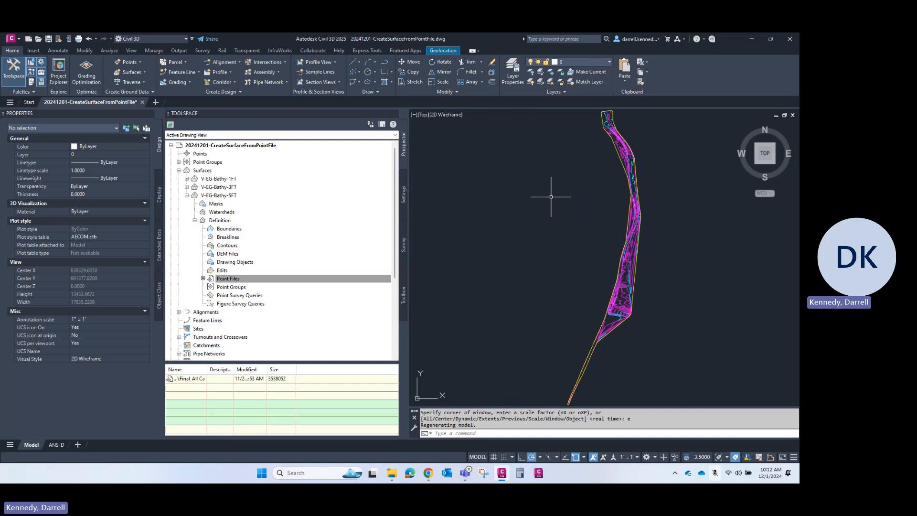
Step: Turn on the Bing Aerial online map and check how the 5FT surface lines up with the inlet
left_click(432, 50)
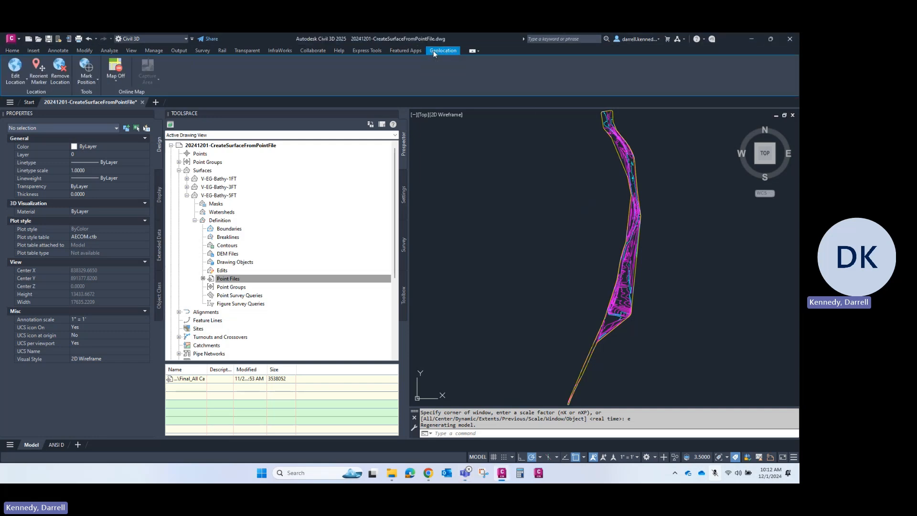
left_click(113, 76)
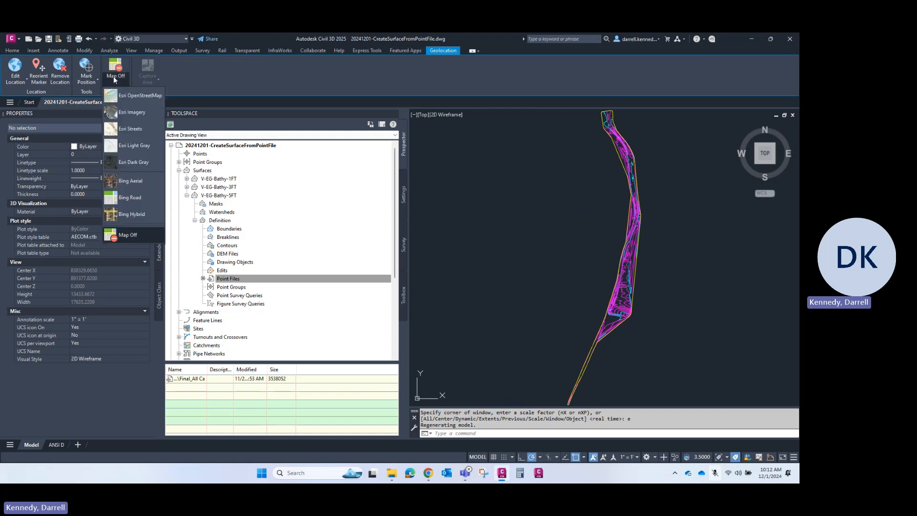
left_click(135, 181)
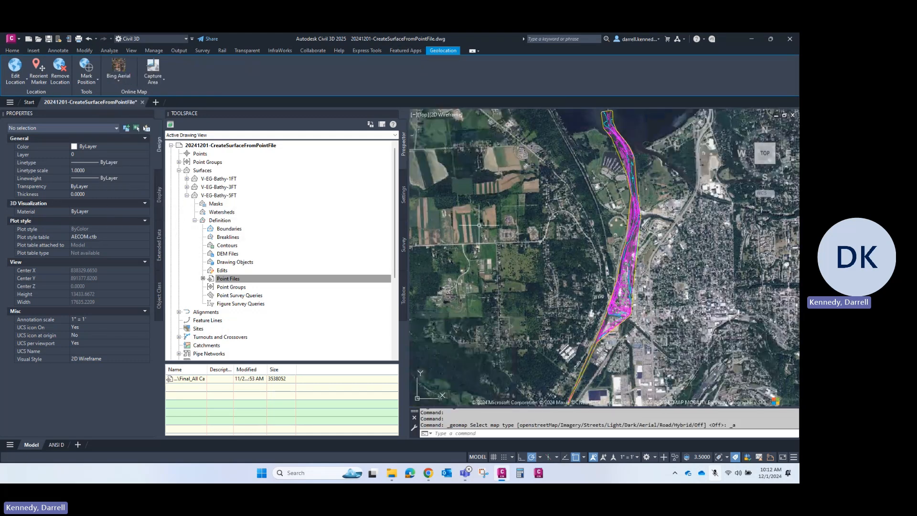
scroll(640, 176, "up", 5)
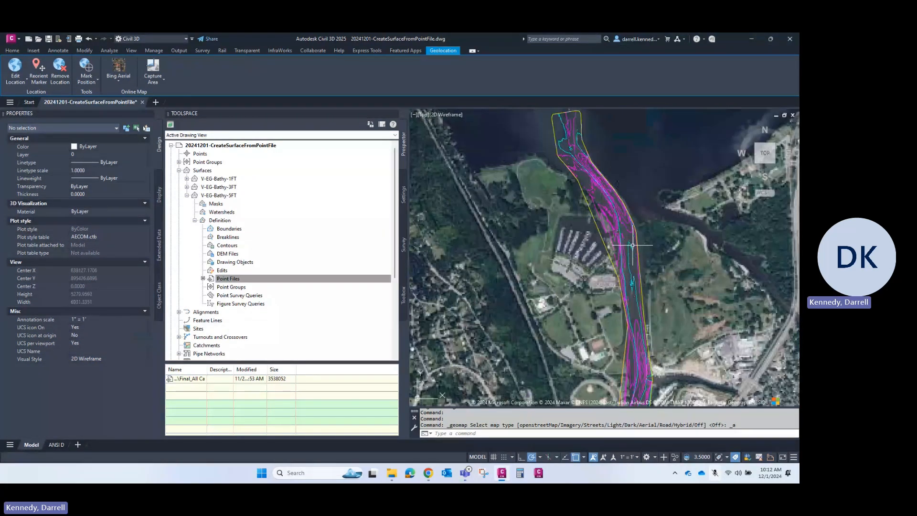
scroll(590, 181, "up", 2)
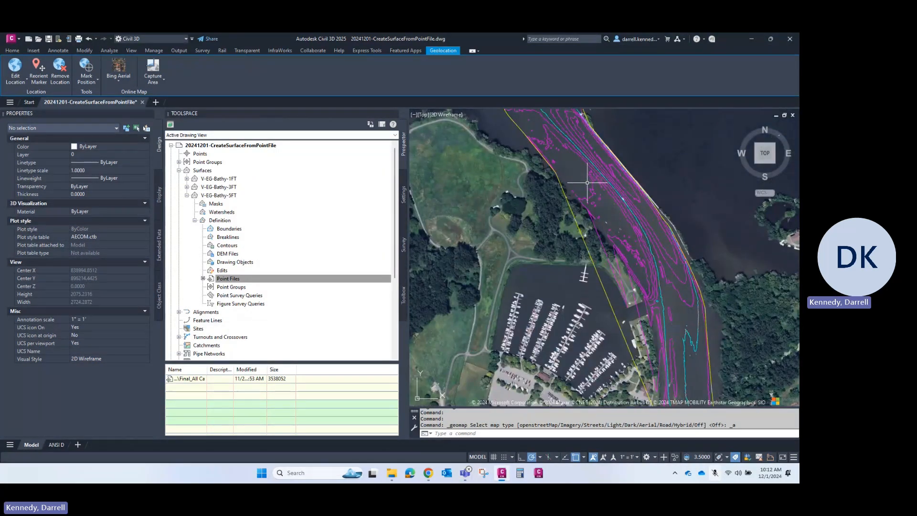
scroll(588, 182, "down", 1)
middle_click_drag(621, 339, 594, 145)
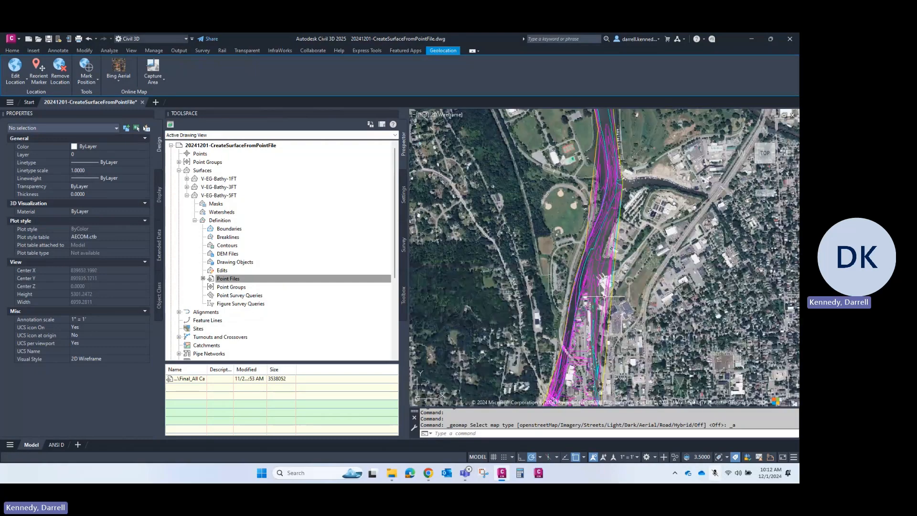
mouse_move(601, 310)
middle_mouse_down()
mouse_move(601, 229)
mouse_move(592, 403)
middle_mouse_up()
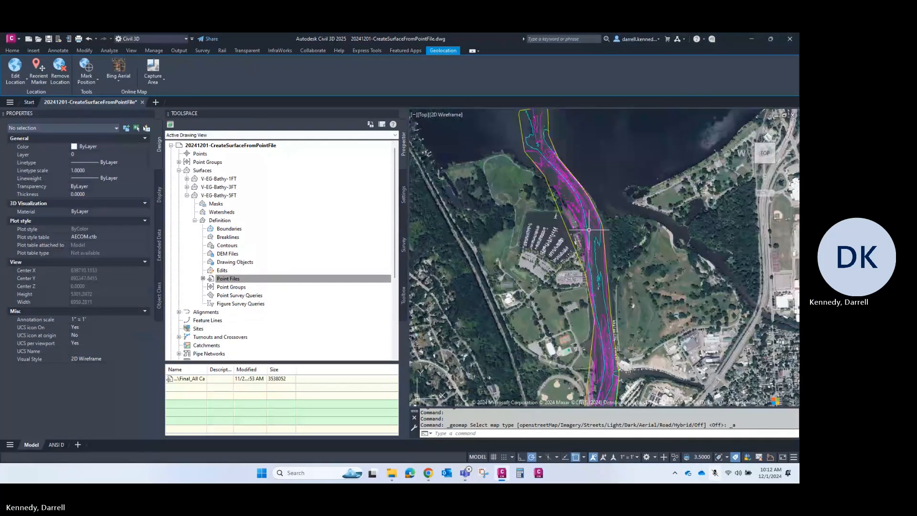
Step: Change the V-EG-Bathy-5FT surface style to Contours and Triangles and deselect the surface
left_click(567, 180)
left_click(107, 157)
left_click(144, 156)
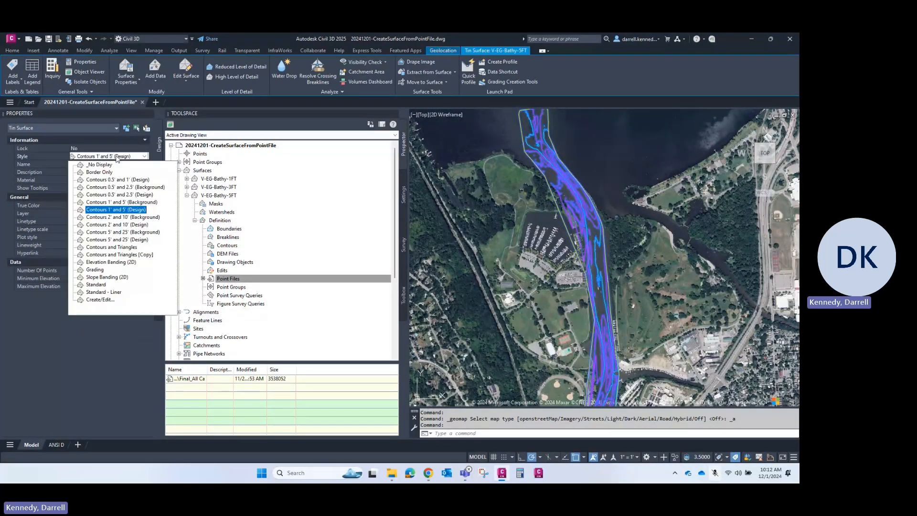
left_click(135, 249)
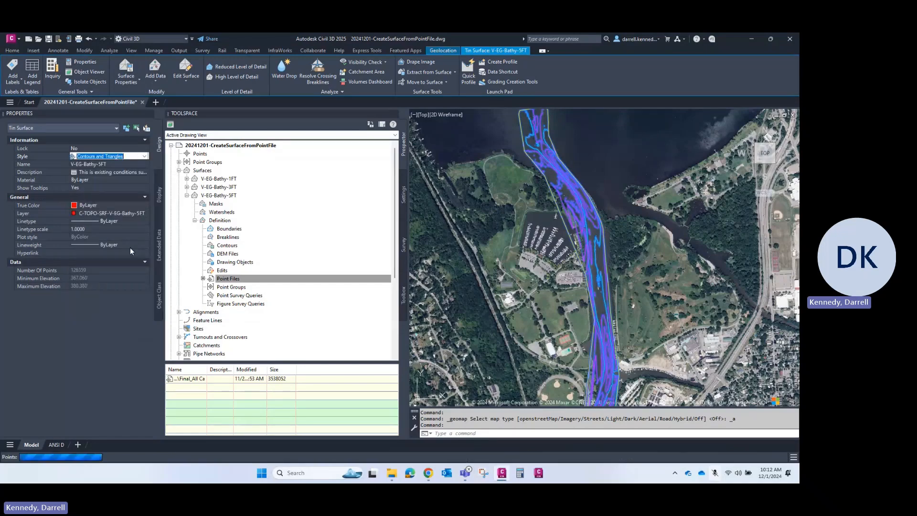
left_click(348, 233)
key("Escape")
key("Escape")
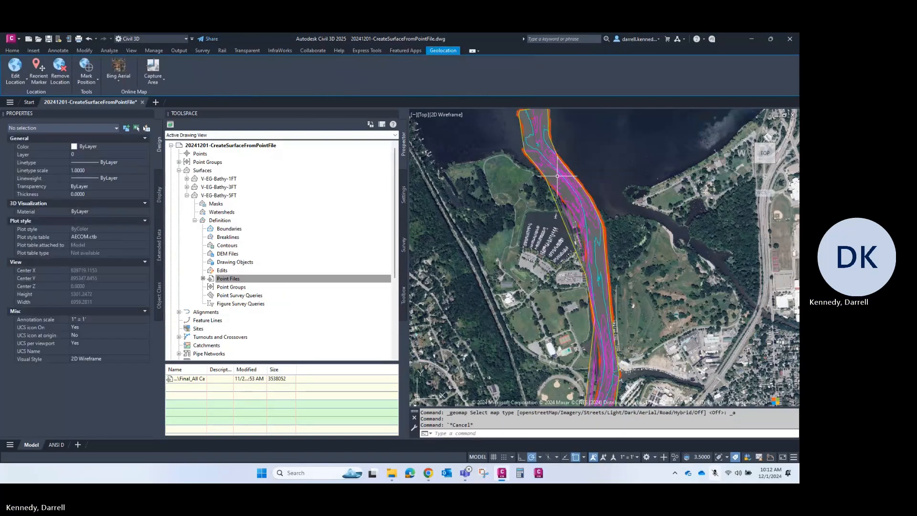
Step: Examine the 5FT surface triangulation up close, regenerating the model at each closer view
scroll(557, 176, "up", 10)
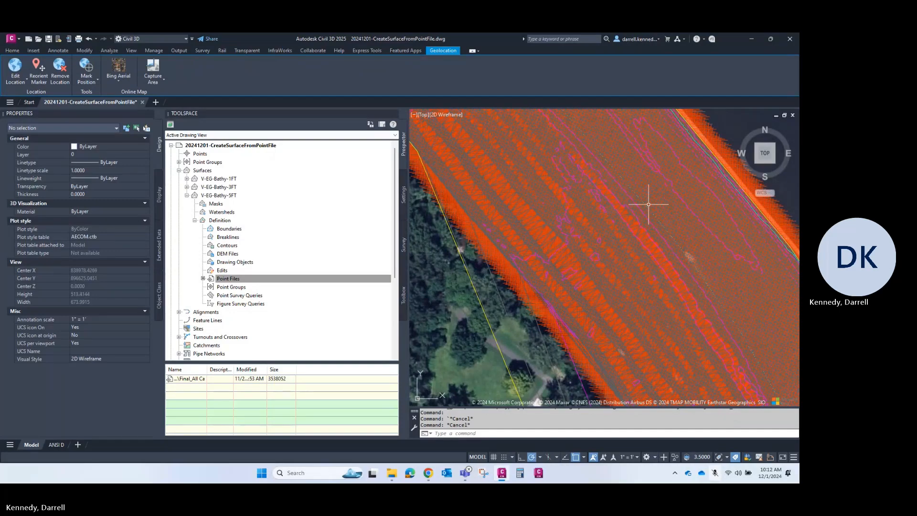
type("regen")
key("Return")
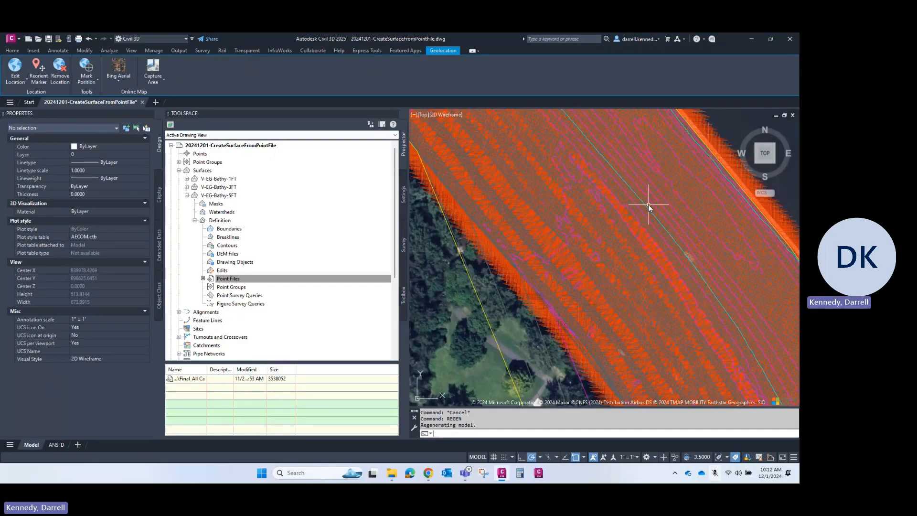
scroll(693, 230, "up", 4)
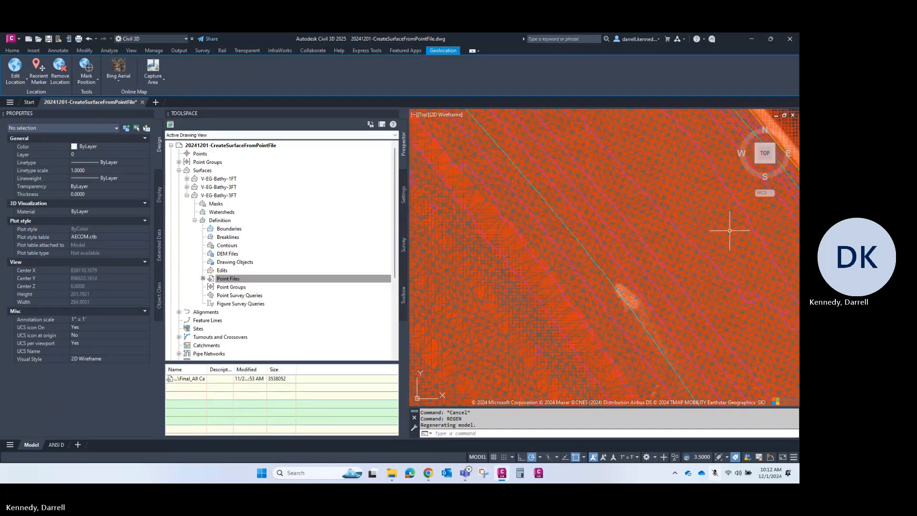
scroll(729, 230, "up", 4)
type("regen")
key("Return")
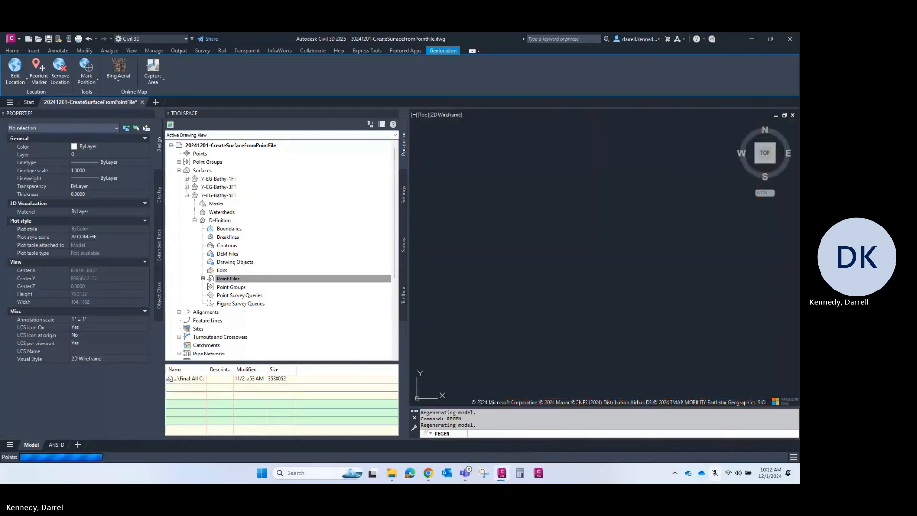
Step: Edit the Contours and Triangles style of the V-EG-Bathy-5FT surface, setting its Point Units to 0.1', and deselect the surface
left_click(635, 223)
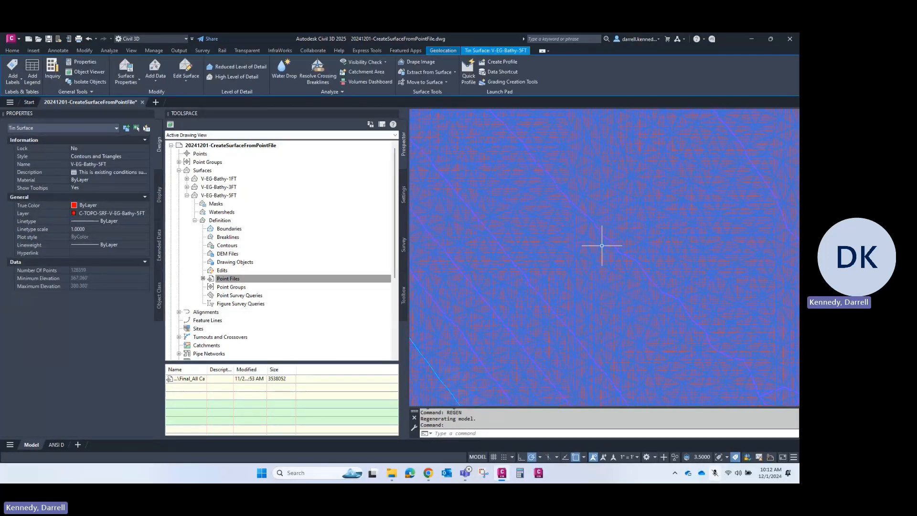
left_click(106, 158)
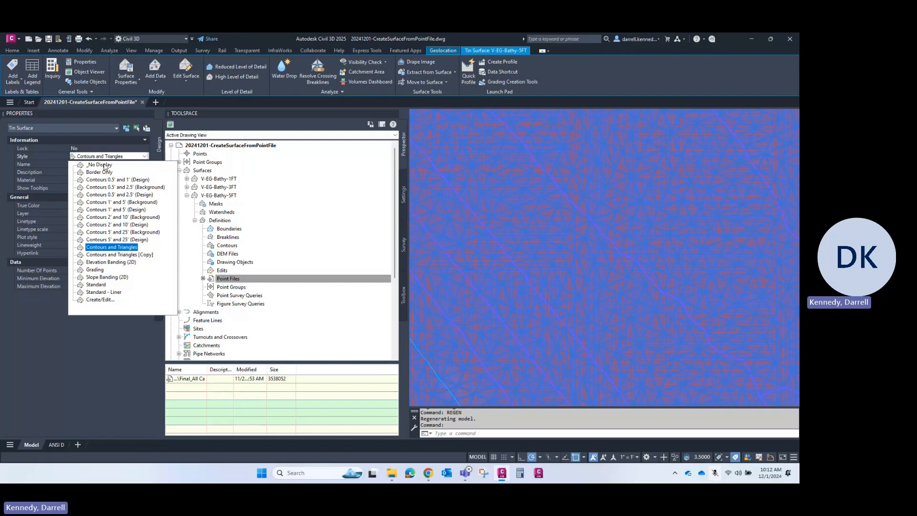
left_click(106, 301)
left_click(435, 257)
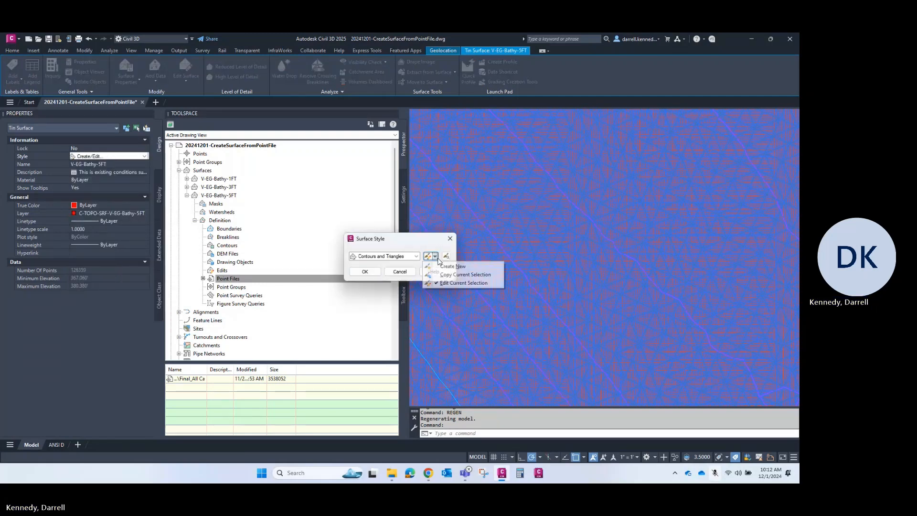
left_click(442, 283)
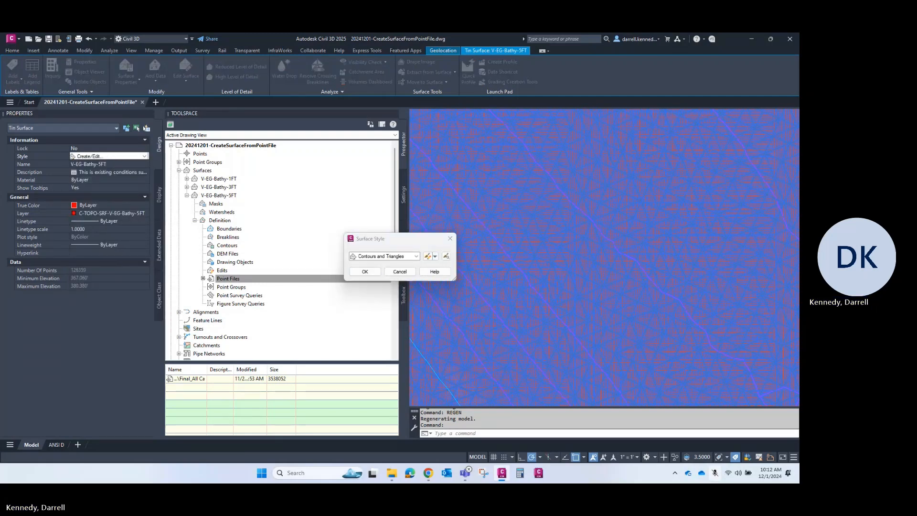
left_click_drag(584, 157, 542, 129)
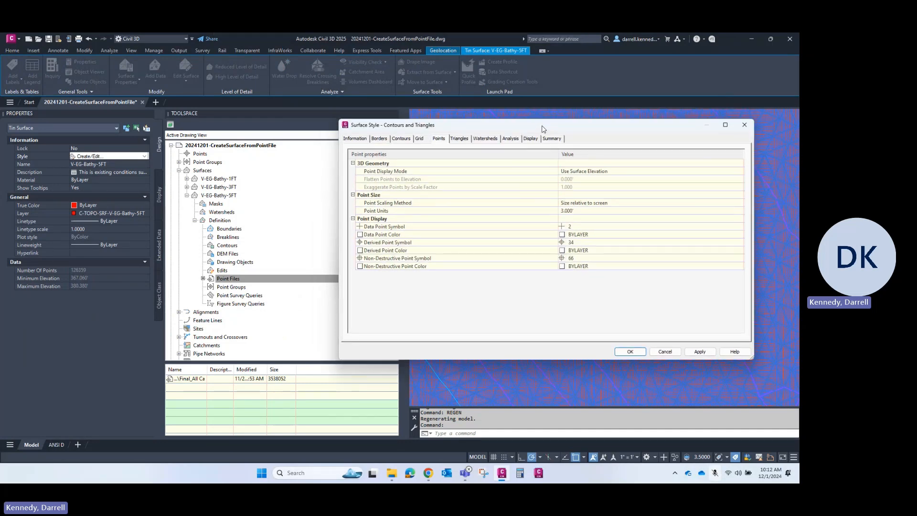
left_click(581, 211)
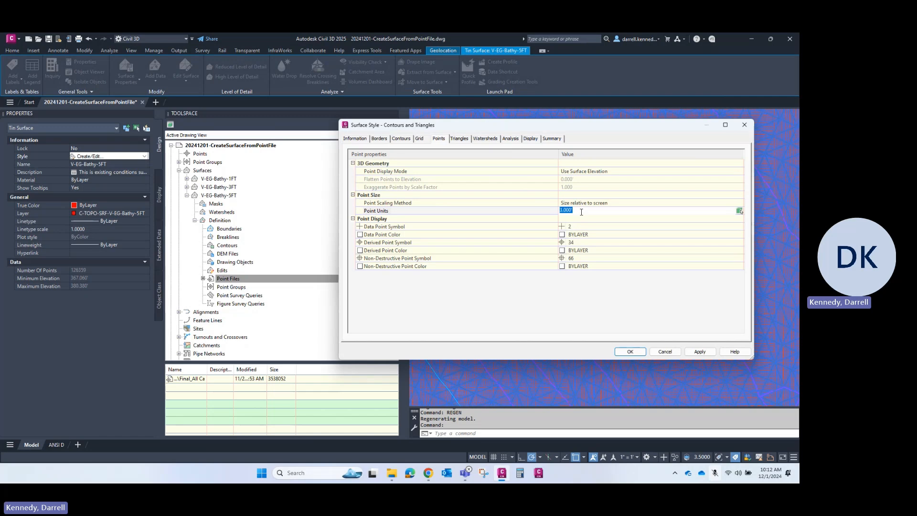
type(".1")
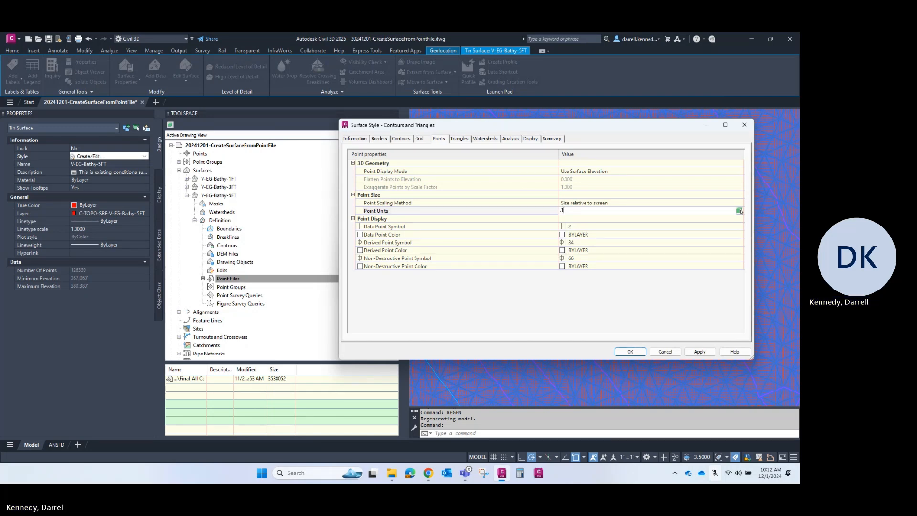
key("Return")
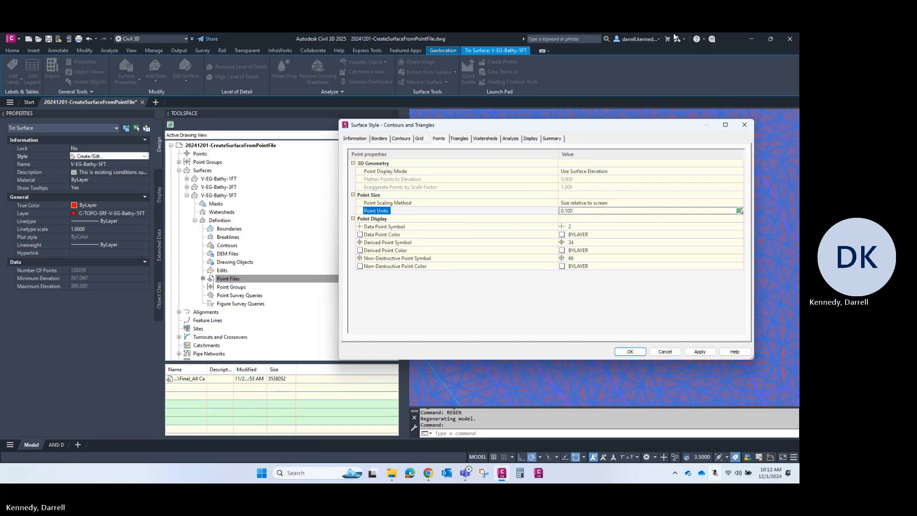
left_click(699, 352)
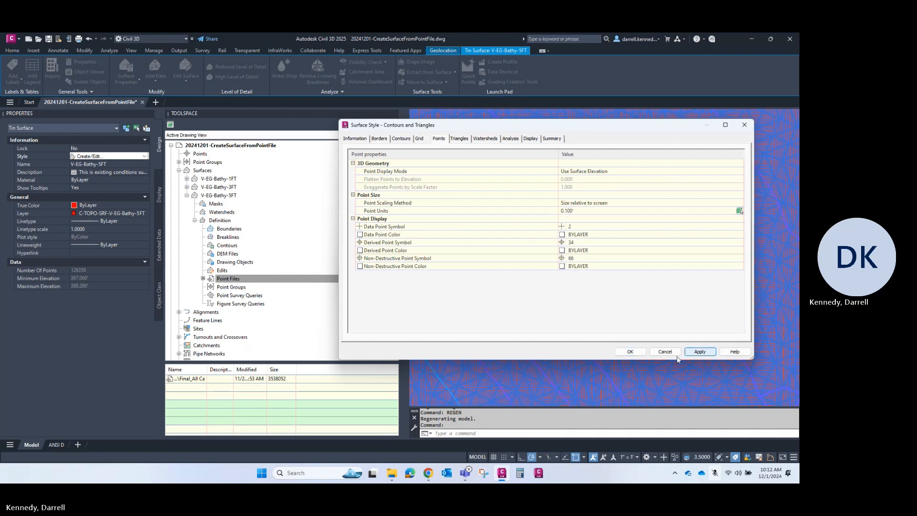
left_click(638, 352)
key("Escape")
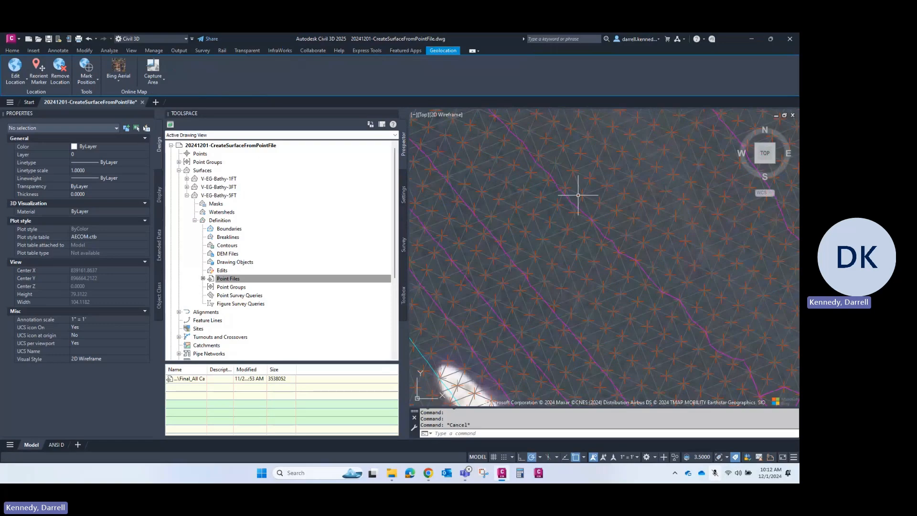
Step: Examine the 5FT surface along the channel up to its northern end, comparing the triangulation with the aerial imagery
scroll(577, 203, "down", 3)
scroll(572, 209, "down", 2)
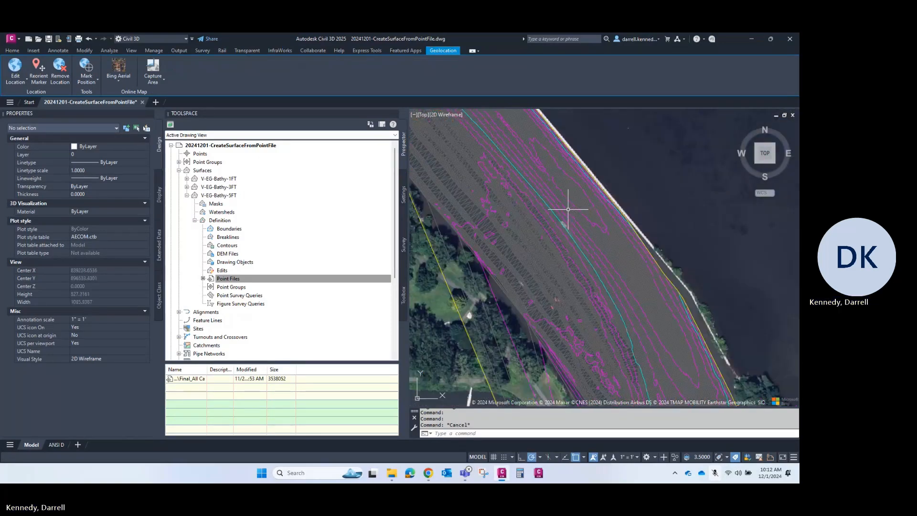
middle_click_drag(539, 194, 625, 283)
middle_click_drag(522, 212, 626, 354)
middle_click_drag(557, 238, 599, 393)
scroll(577, 338, "down", 3)
scroll(567, 247, "up", 3)
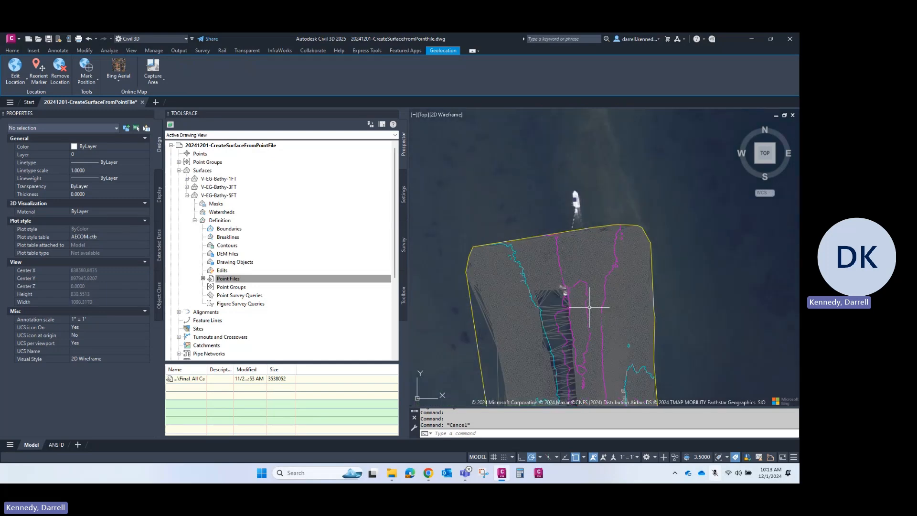
mouse_move(614, 337)
middle_mouse_down()
mouse_move(591, 177)
mouse_move(602, 159)
middle_mouse_up()
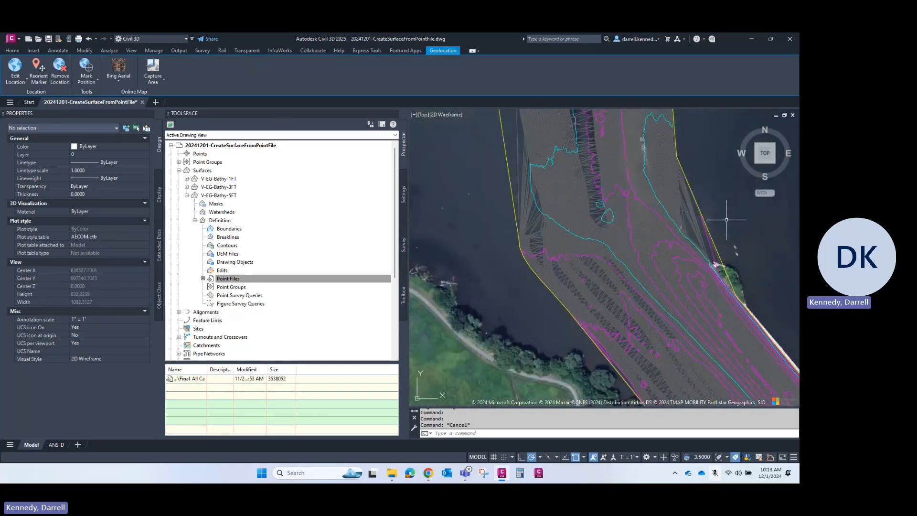
Step: Examine the long boundary triangles beside the eastern point, then follow the surface edges south past the marina to the riverside park
scroll(731, 248, "up", 5)
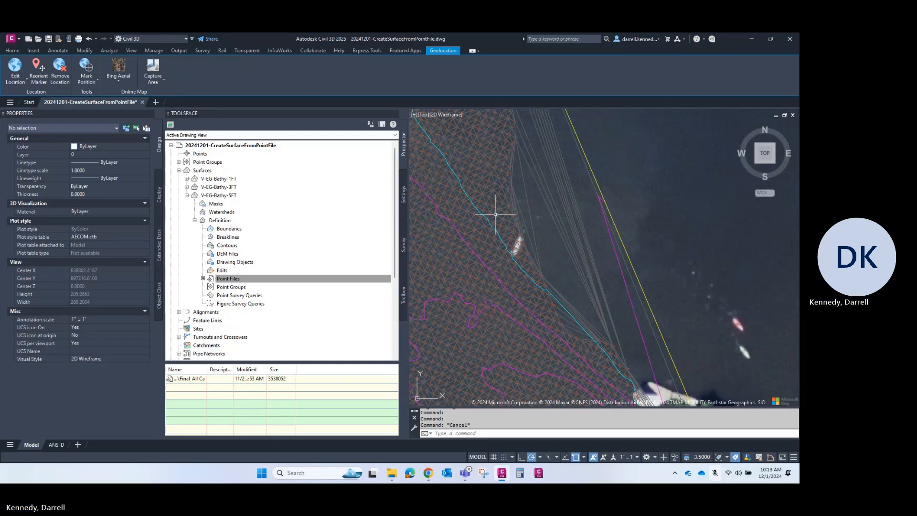
middle_click_drag(513, 208, 687, 146)
mouse_move(651, 220)
middle_mouse_down()
mouse_move(597, 208)
mouse_move(548, 216)
middle_mouse_up()
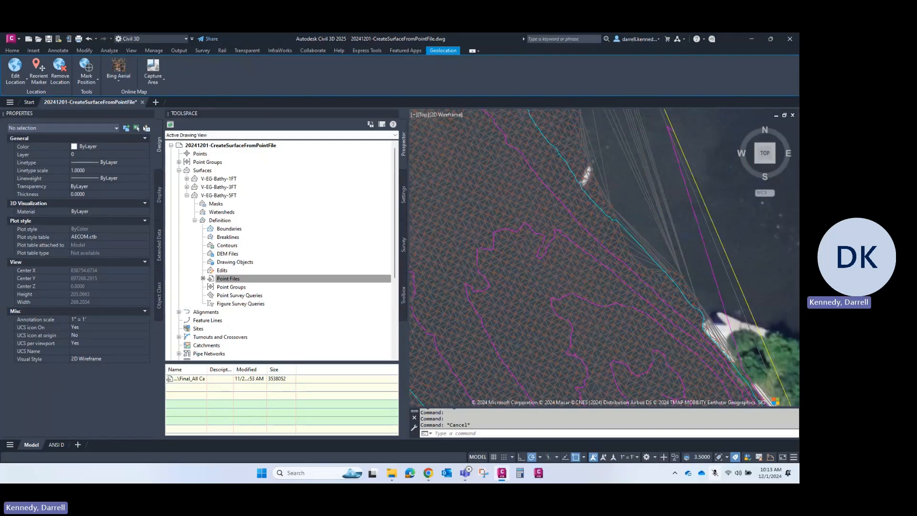
scroll(522, 235, "up", 2)
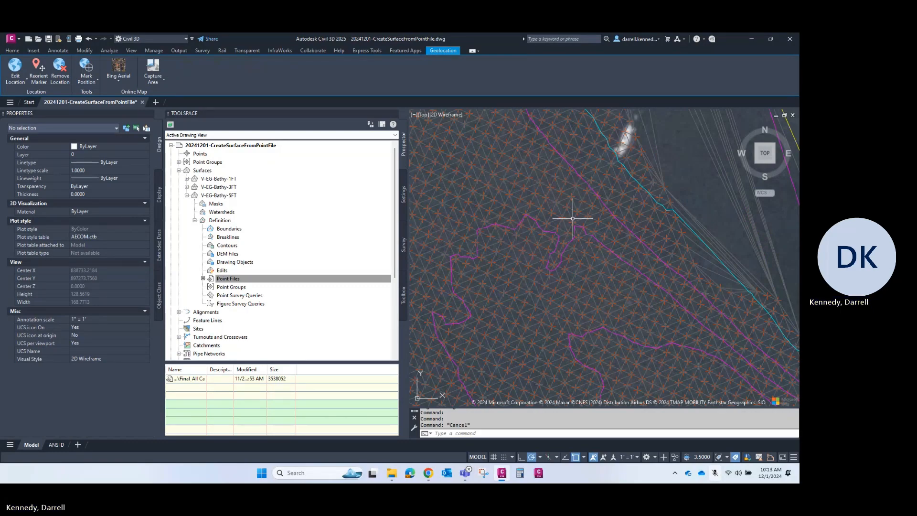
scroll(572, 219, "down", 5)
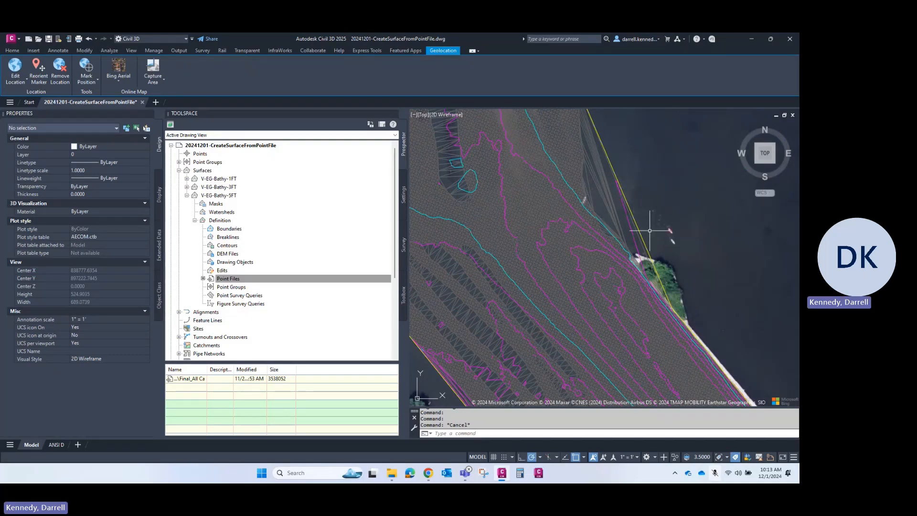
scroll(650, 230, "down", 3)
middle_click_drag(644, 211, 595, 152)
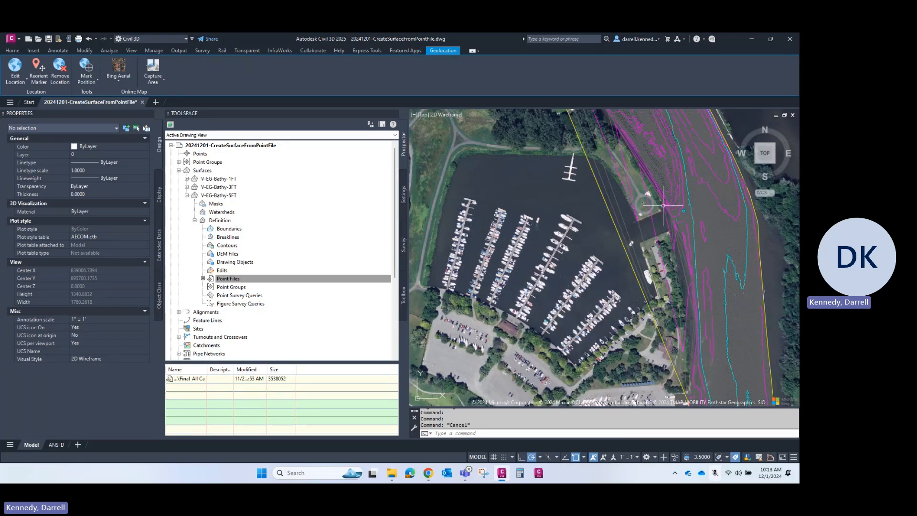
scroll(678, 227, "up", 2)
scroll(638, 199, "down", 4)
scroll(582, 252, "up", 4)
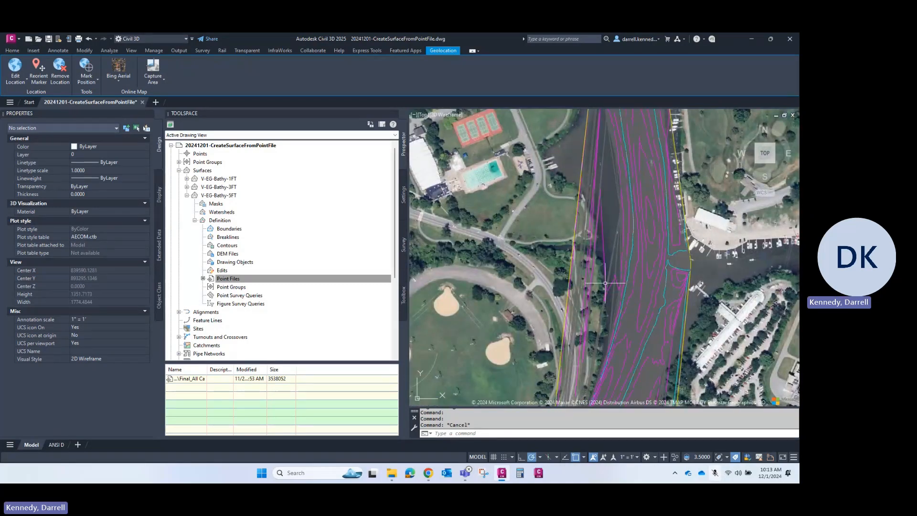
Step: Delete the long triangle edges crossing the west bank beside the park from the 5FT surface using a crossing selection
scroll(605, 282, "up", 2)
middle_click_drag(605, 282, 620, 189)
key("Escape")
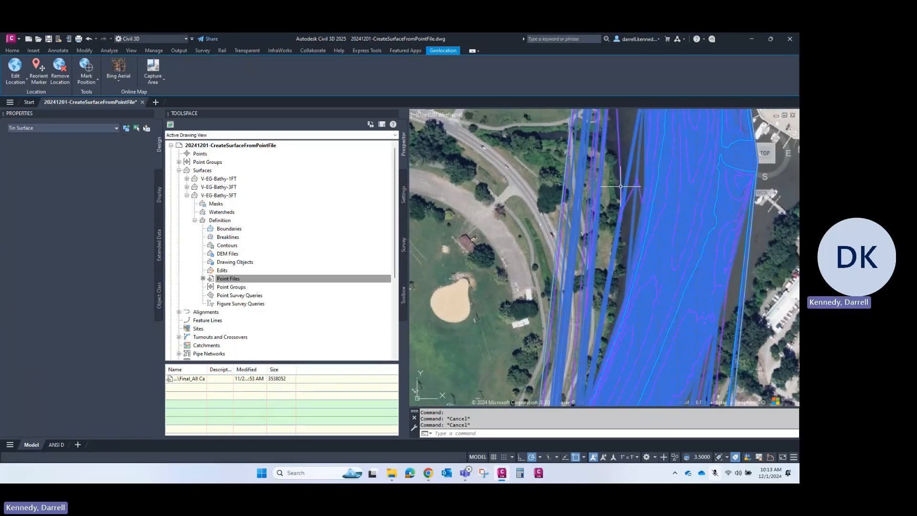
left_click(620, 189)
left_click(185, 76)
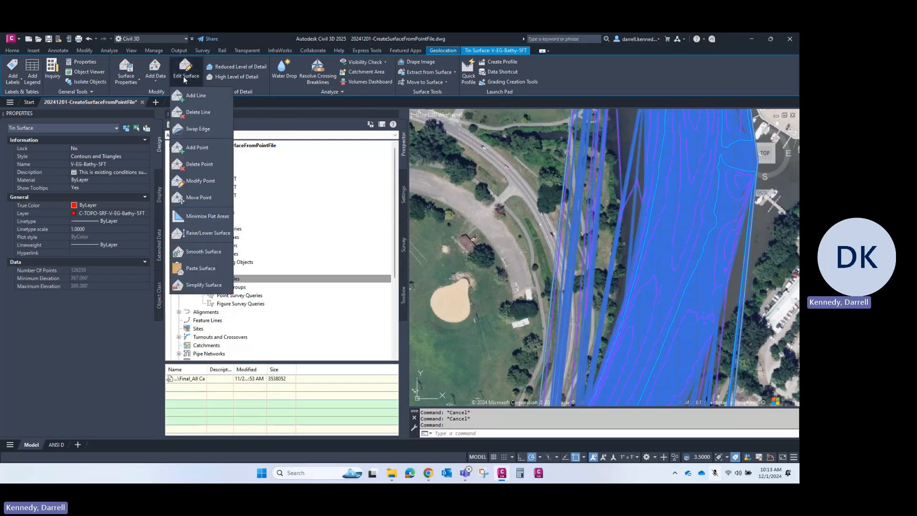
key("Escape")
key("Escape")
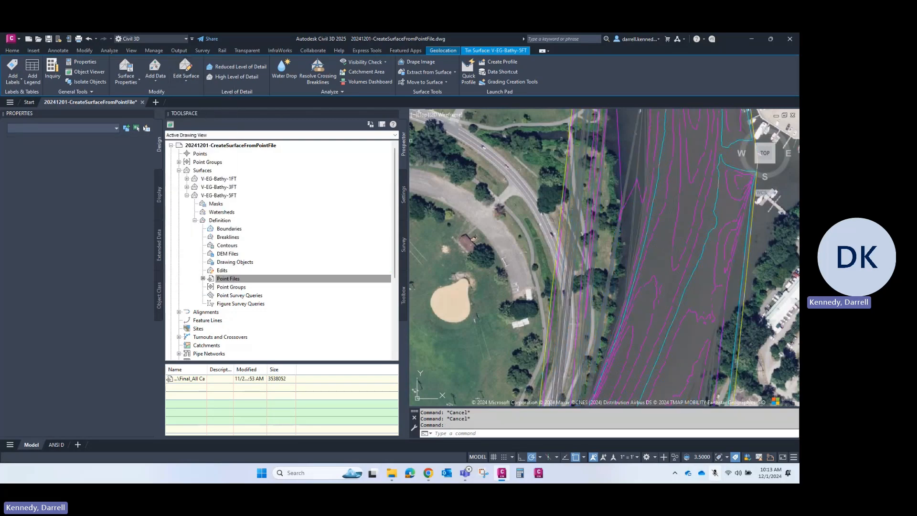
scroll(632, 215, "up", 2)
left_click(632, 215)
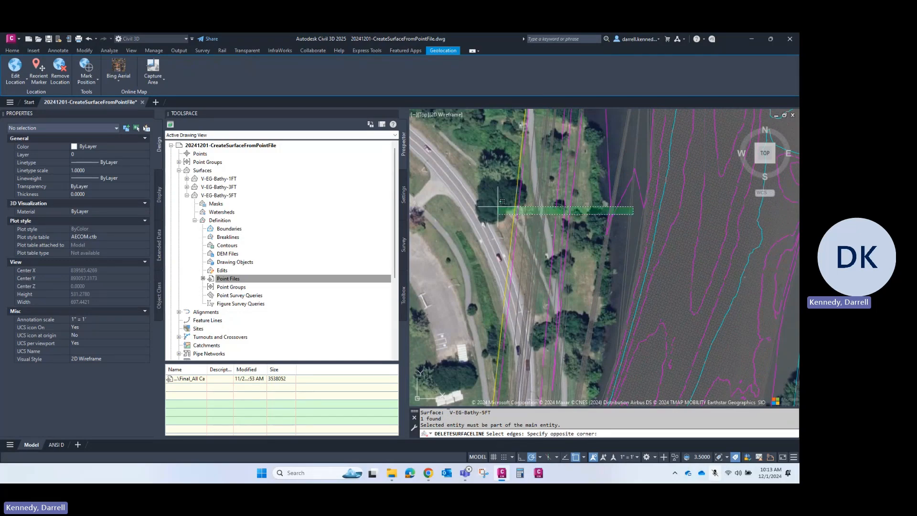
left_click(505, 182)
key("Return")
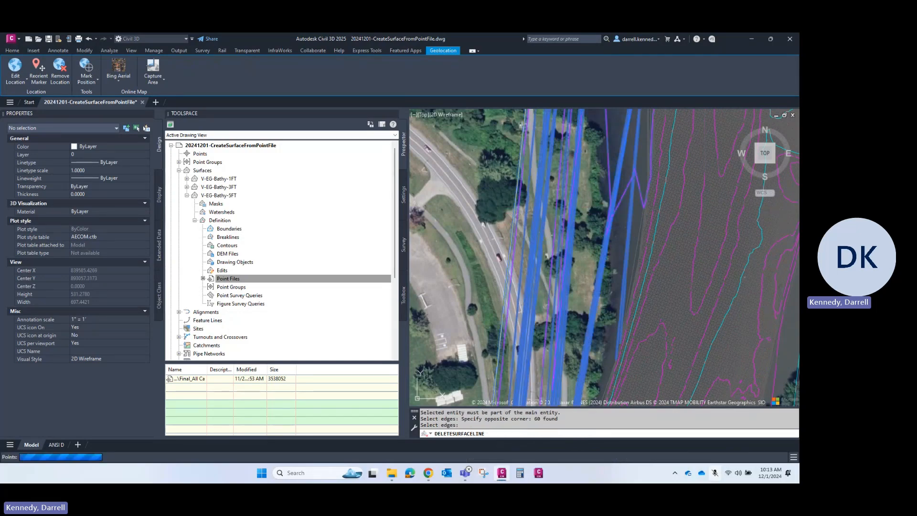
key("Escape")
scroll(550, 288, "down", 5)
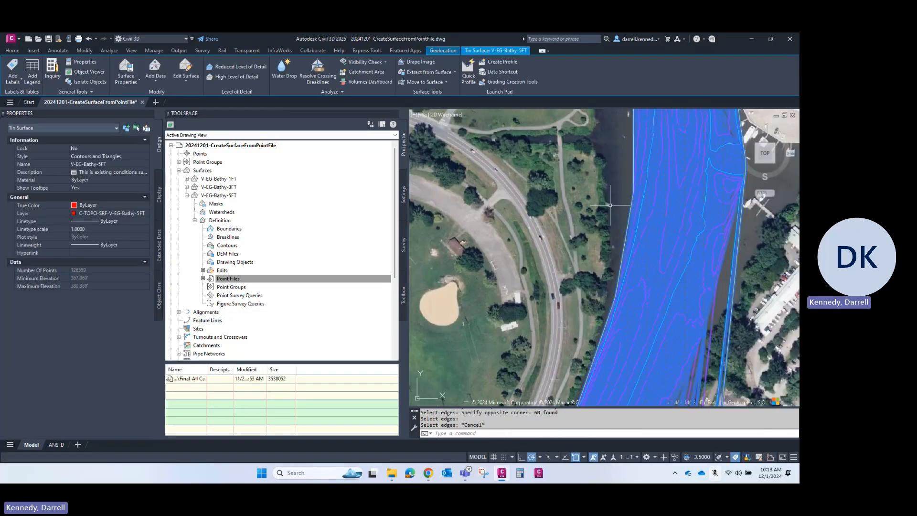
key("Escape")
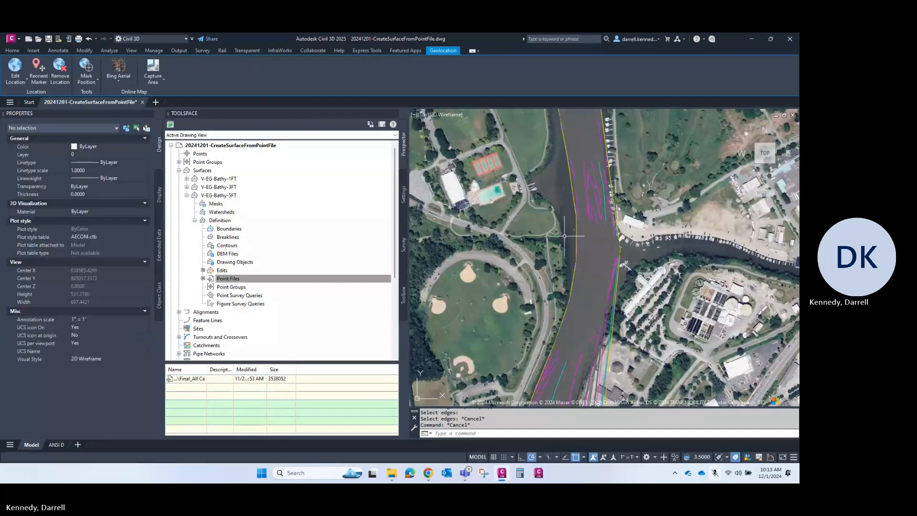
Step: Remove the Delete multiple lines edit from the V-EG-Bathy-5FT surface definition and rebuild the surface
left_click(241, 280)
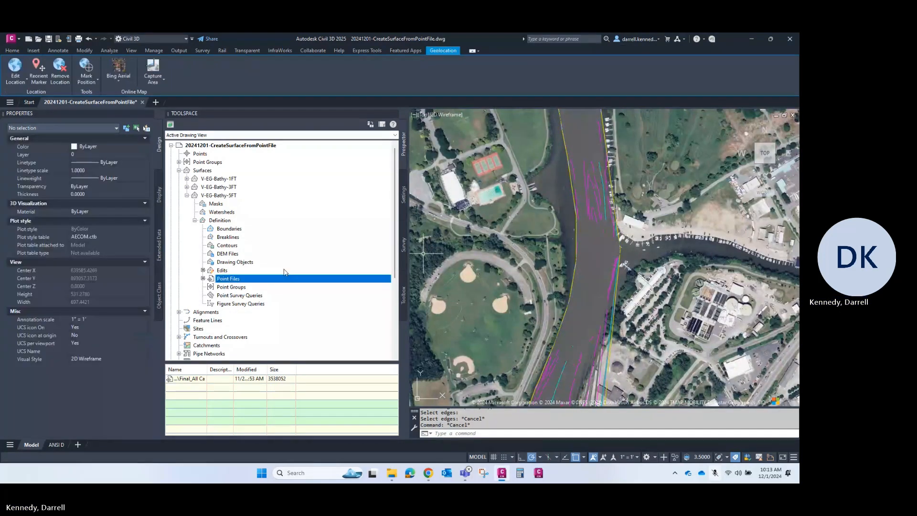
left_click(233, 272)
right_click(233, 273)
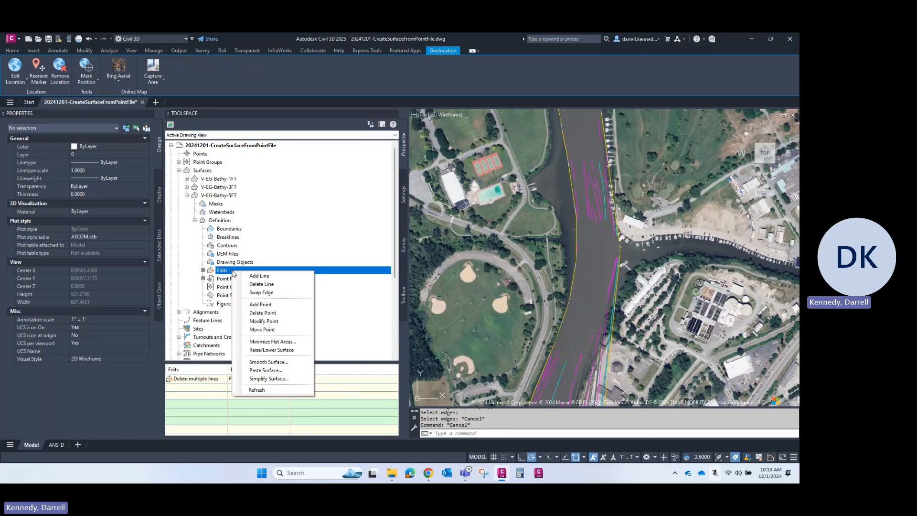
key("Escape")
right_click(213, 379)
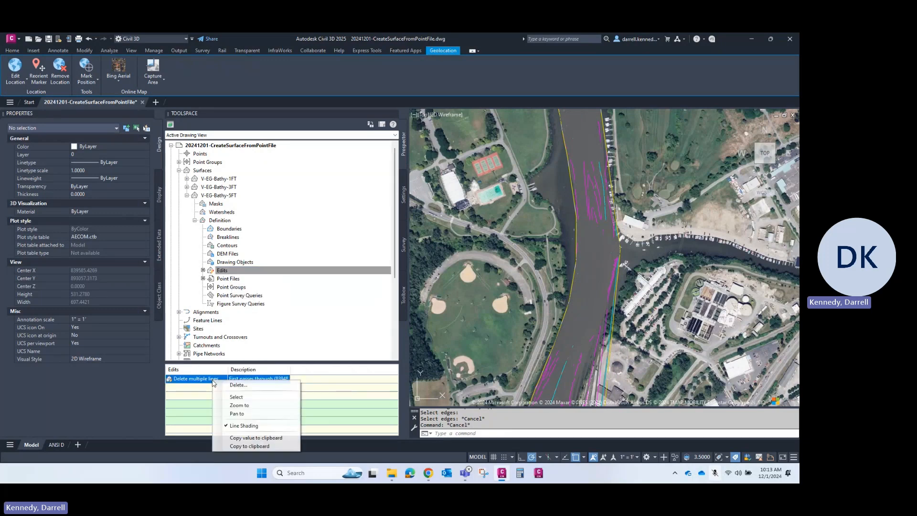
left_click(241, 386)
left_click(435, 266)
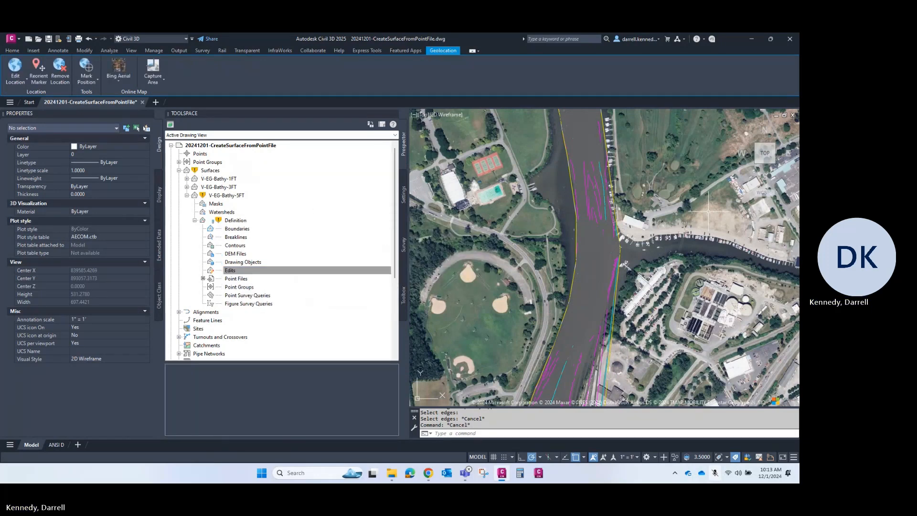
right_click(238, 196)
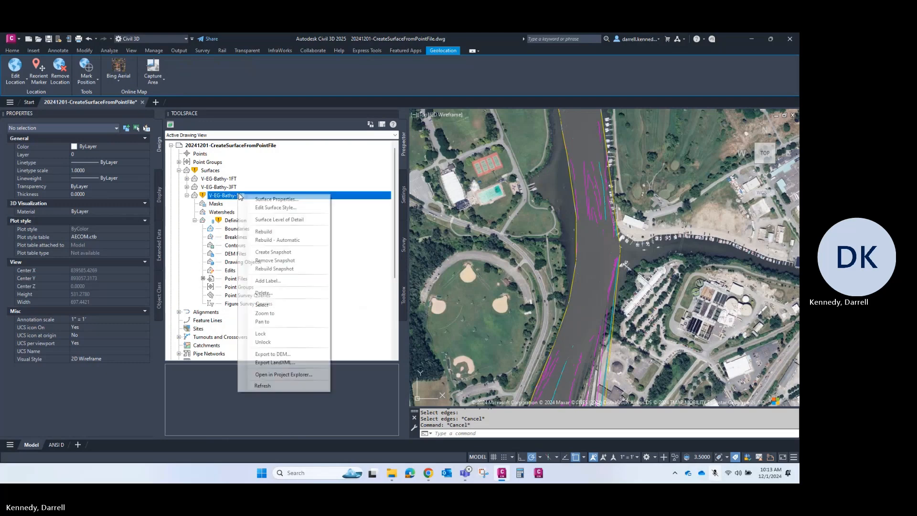
left_click(271, 232)
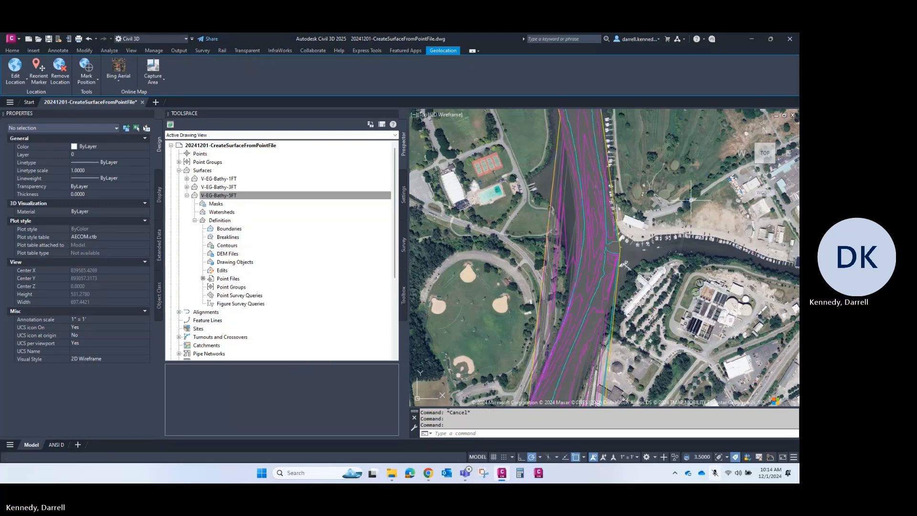
Step: Open the V-EG-Bathy-5FT surface properties and show the Build options of its definition
right_click(242, 196)
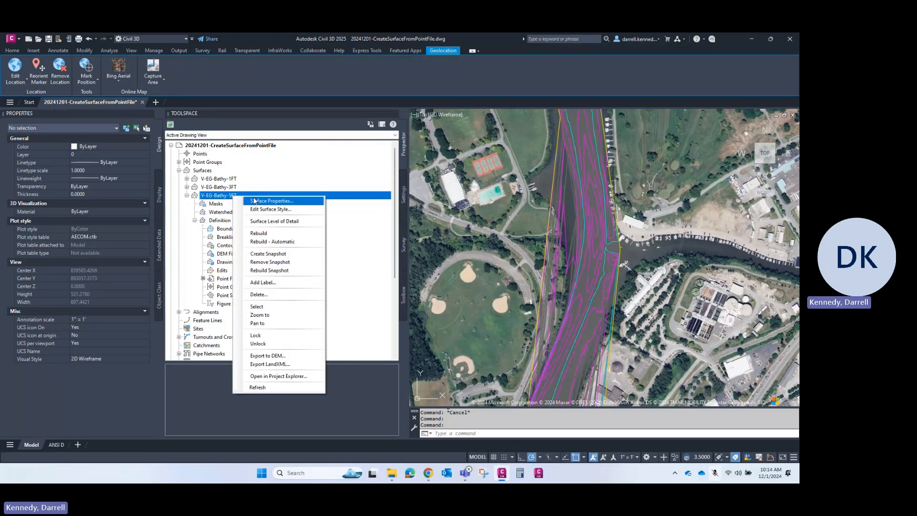
left_click(254, 201)
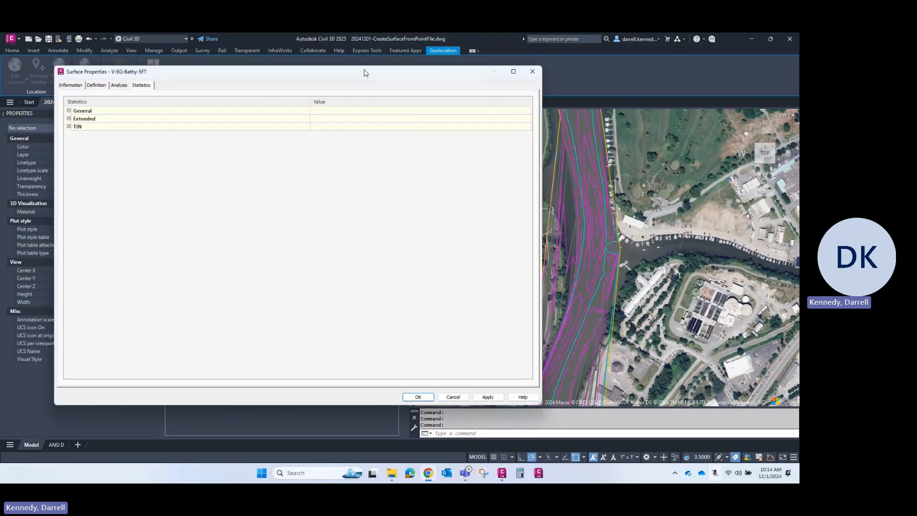
left_click_drag(363, 73, 584, 73)
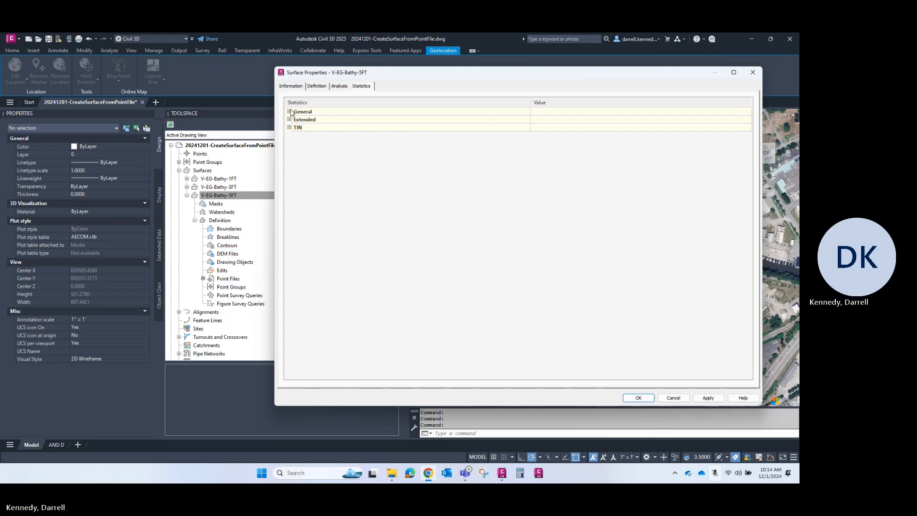
left_click(316, 86)
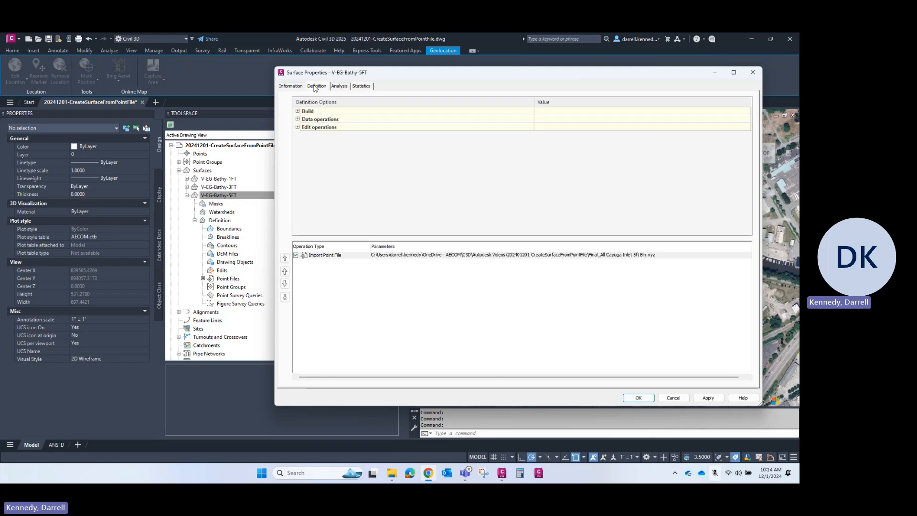
left_click(297, 112)
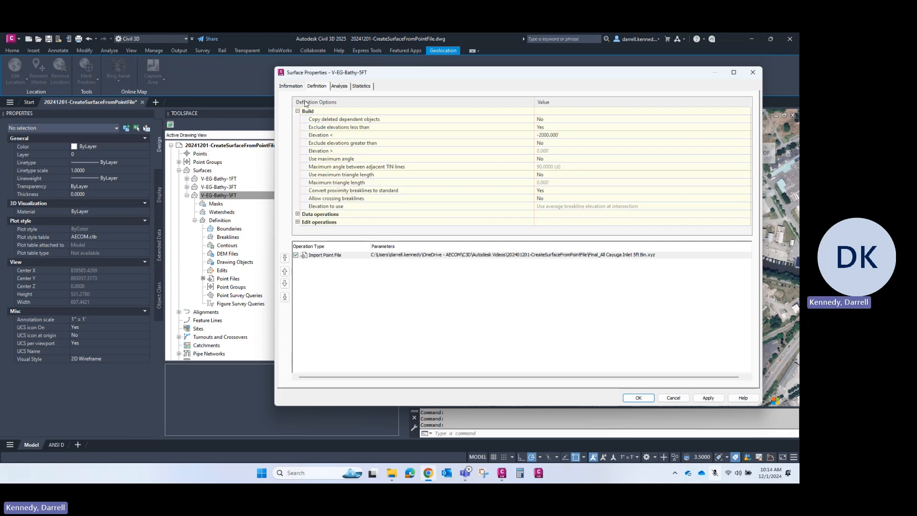
left_click(291, 86)
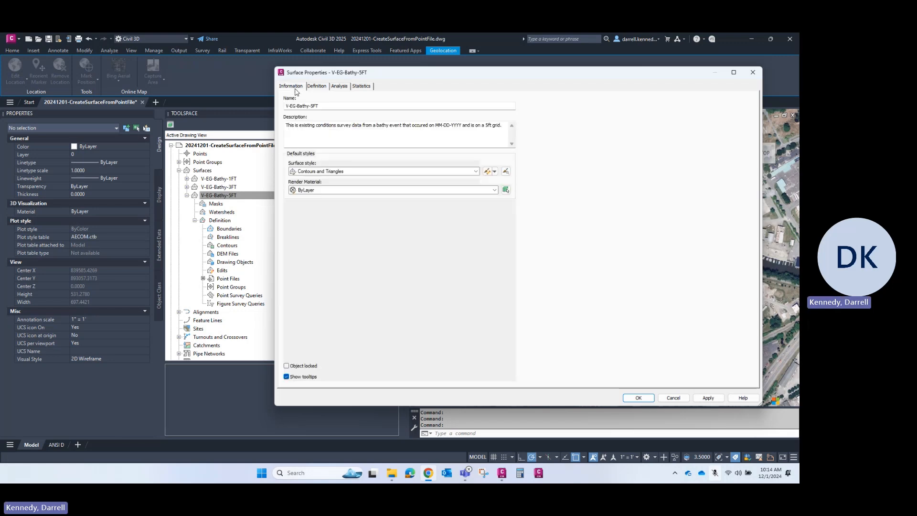
left_click(318, 88)
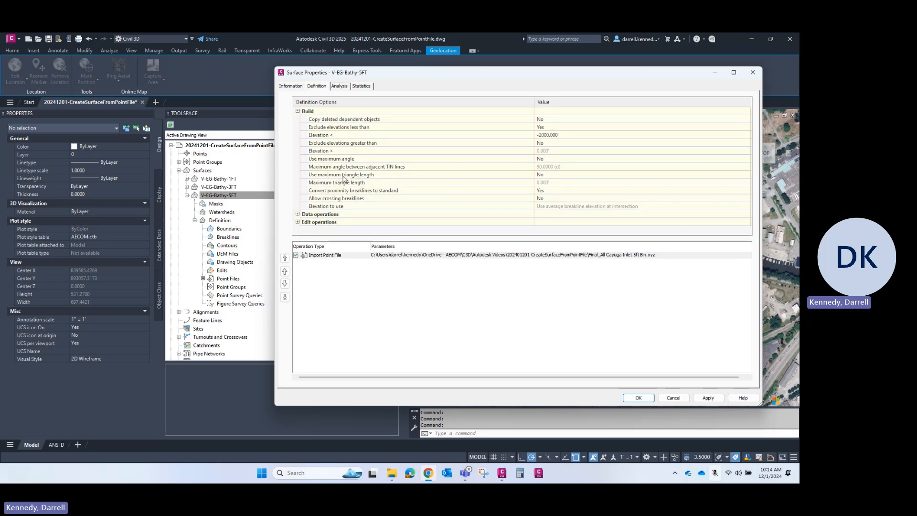
Step: Enable the maximum triangle length for the 5FT surface, set it to 50', and rebuild the surface
left_click(548, 176)
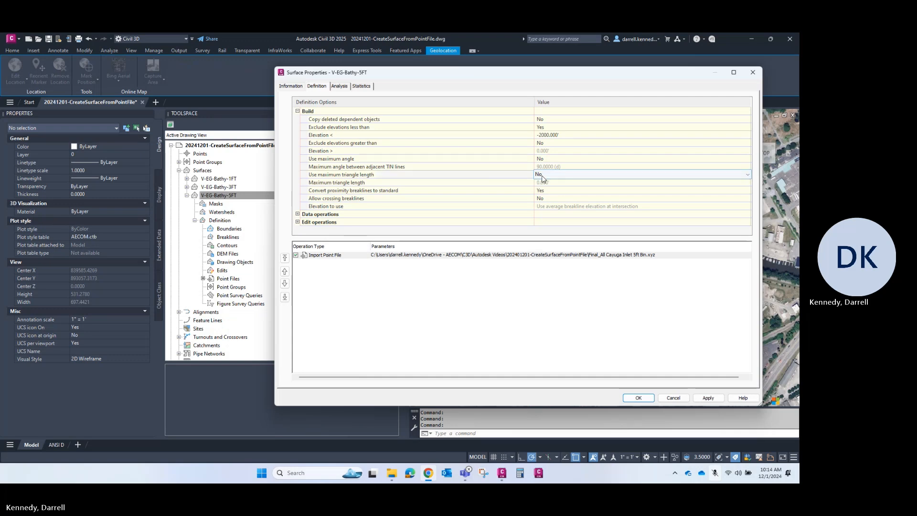
left_click(546, 174)
left_click(544, 190)
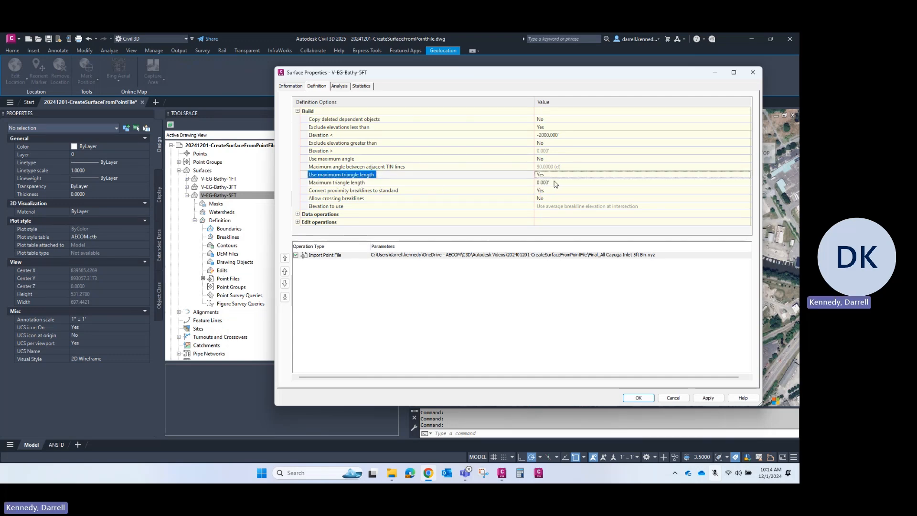
left_click(553, 182)
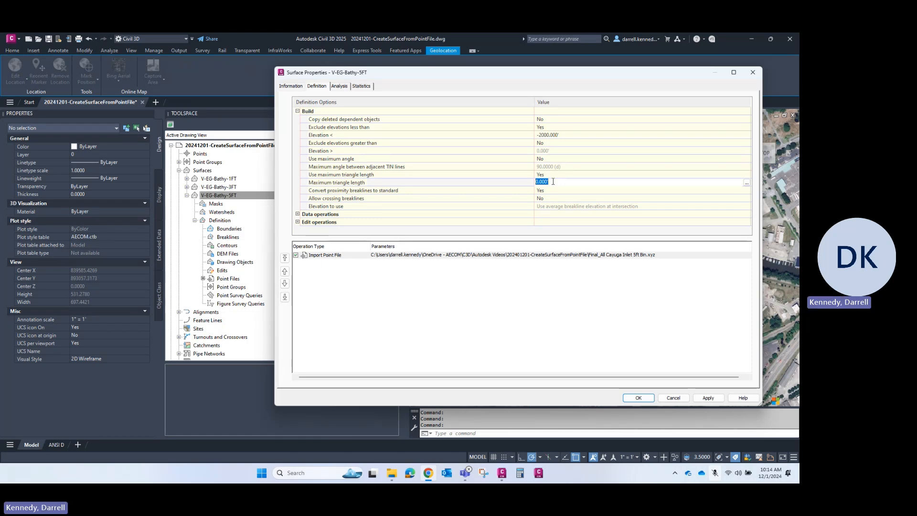
type("50")
key("Return")
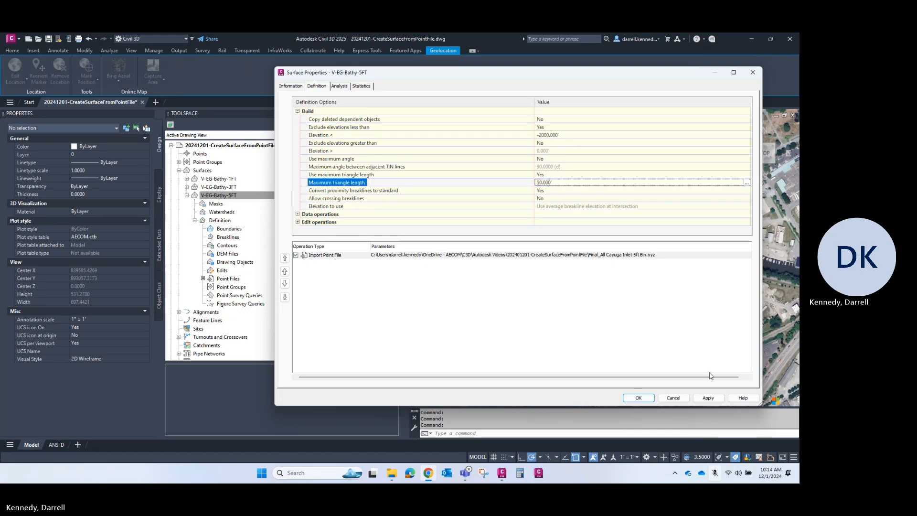
left_click(708, 398)
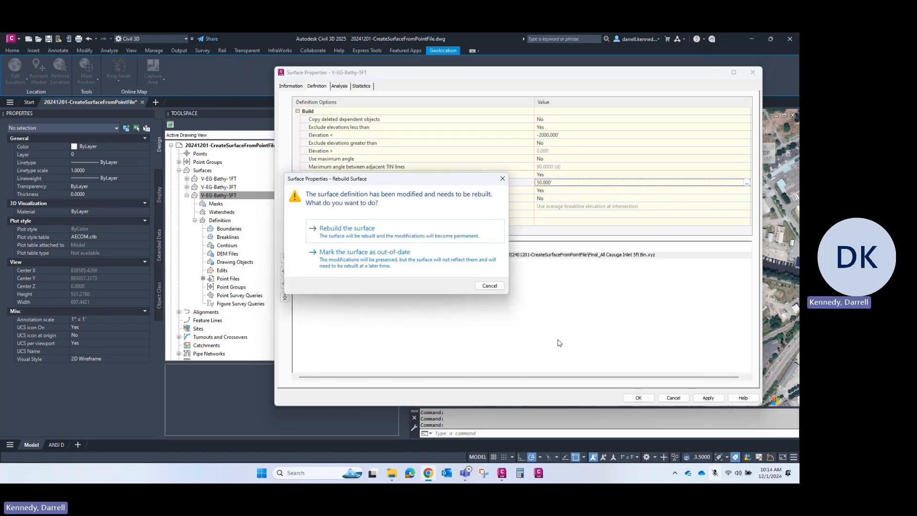
left_click(365, 236)
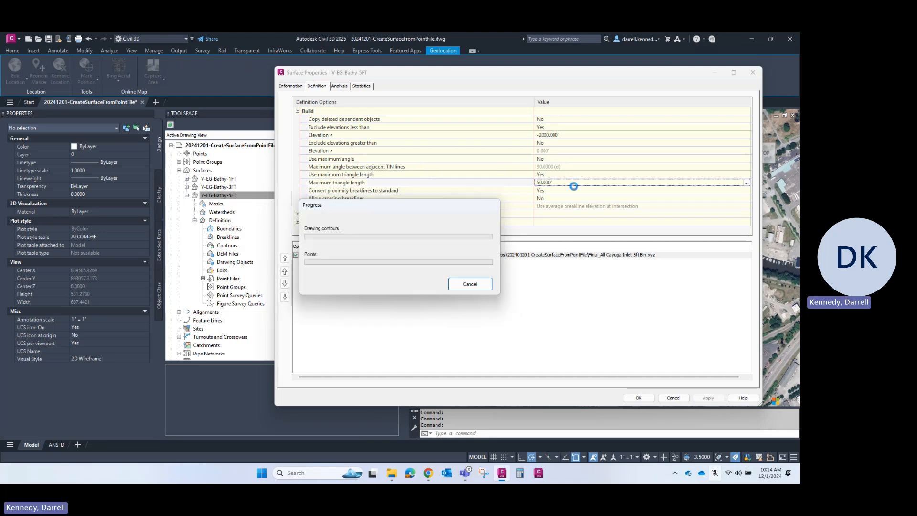
left_click(638, 398)
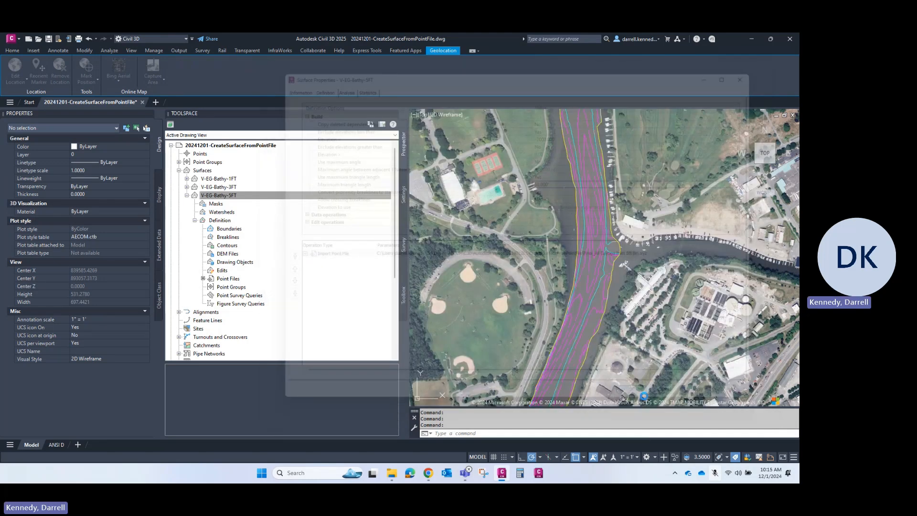
Step: Examine the rebuilt 5FT surface along both channels and up to its northern end, comparing its edges with the aerial imagery
scroll(609, 208, "down", 12)
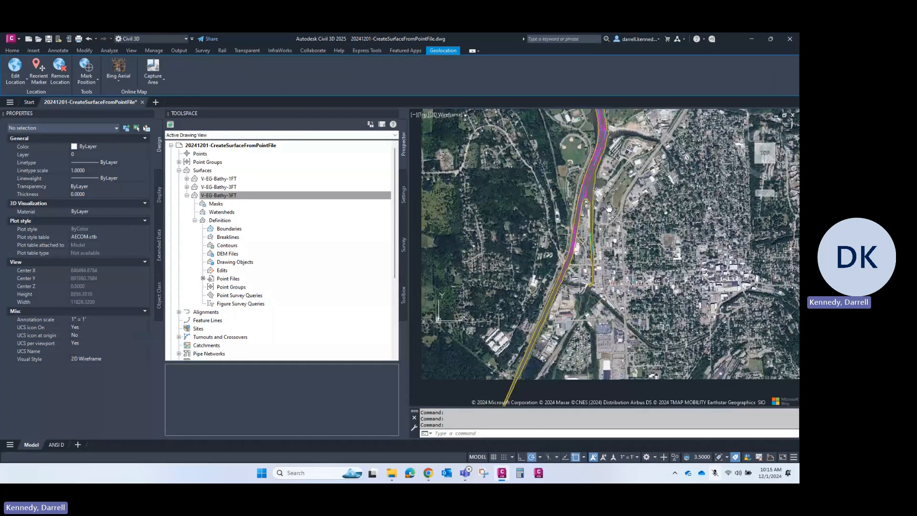
scroll(621, 178, "up", 4)
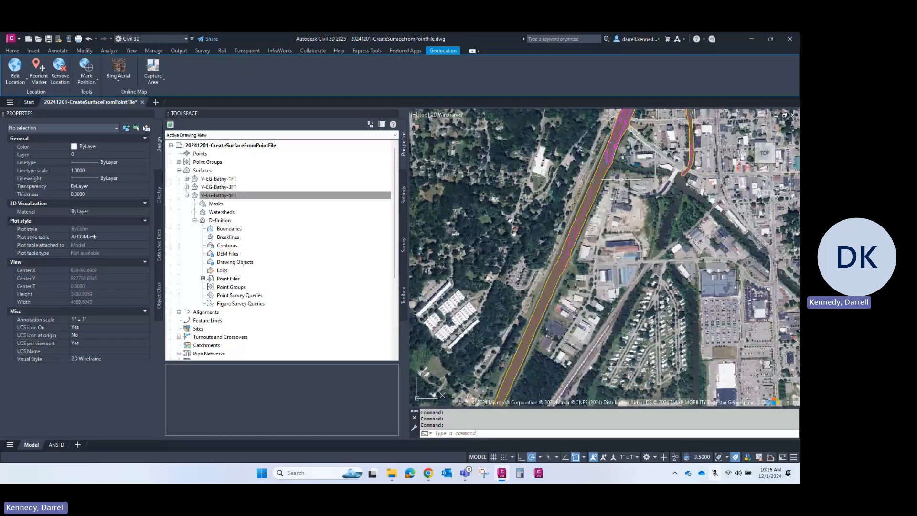
middle_click_drag(621, 178, 536, 369)
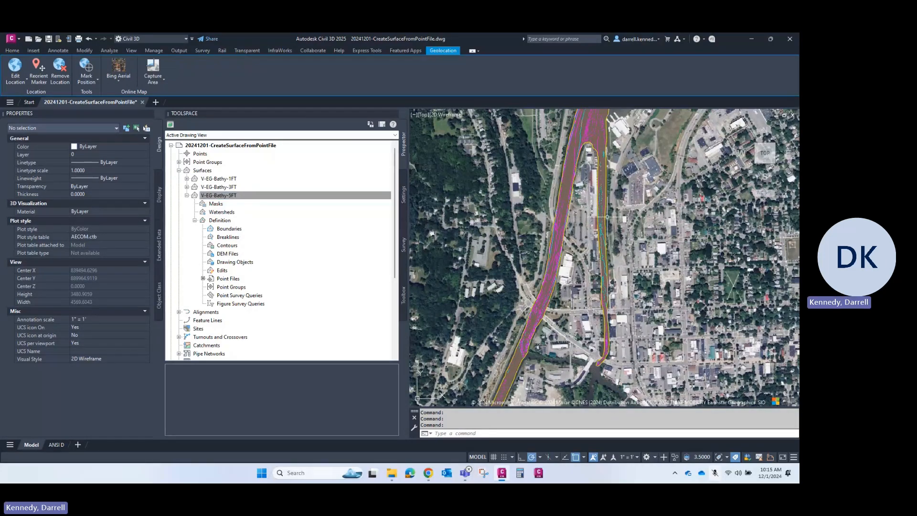
scroll(606, 218, "down", 2)
middle_click_drag(612, 146, 589, 358)
scroll(540, 177, "up", 3)
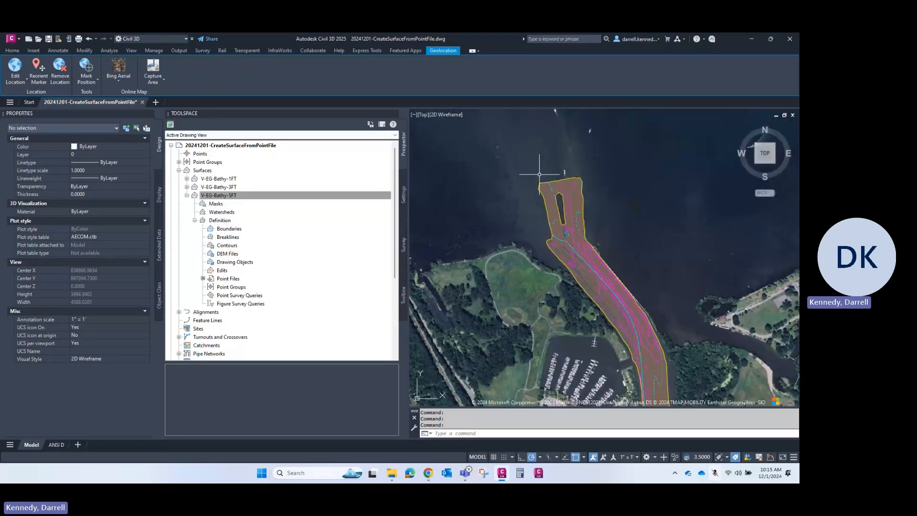
middle_click_drag(647, 340, 607, 115)
middle_click_drag(634, 324, 616, 119)
Step: Set Use maximum triangle length to No for the 5FT surface, rebuild it, and check the triangles spanning the two channels
right_click(231, 195)
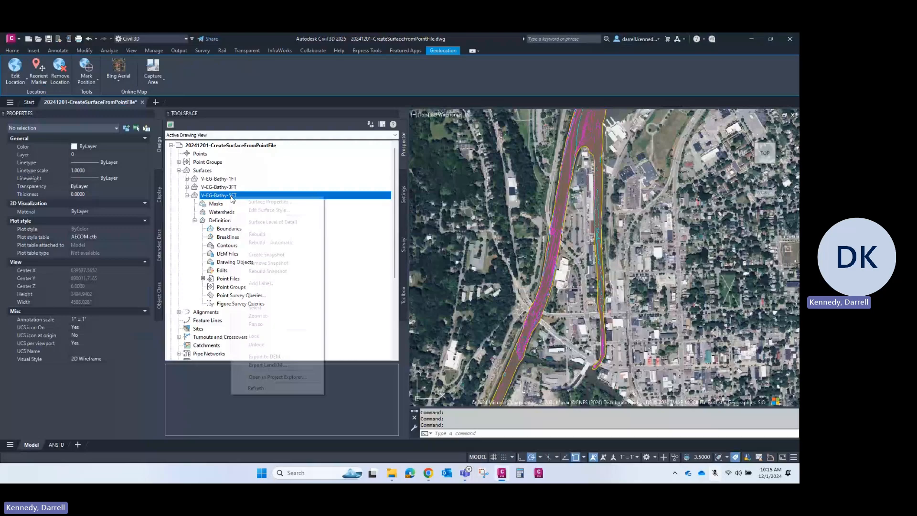
left_click(267, 218)
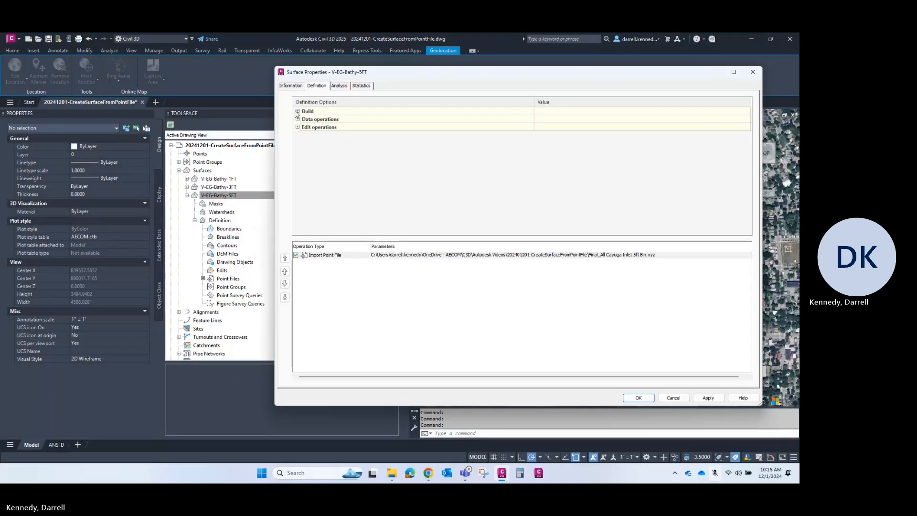
left_click(297, 111)
left_click(581, 175)
left_click(581, 174)
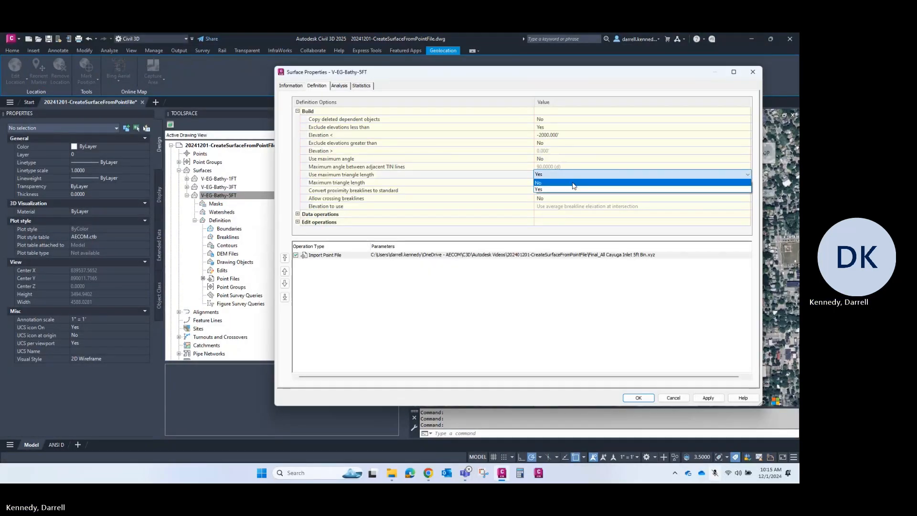
left_click(576, 190)
left_click(708, 398)
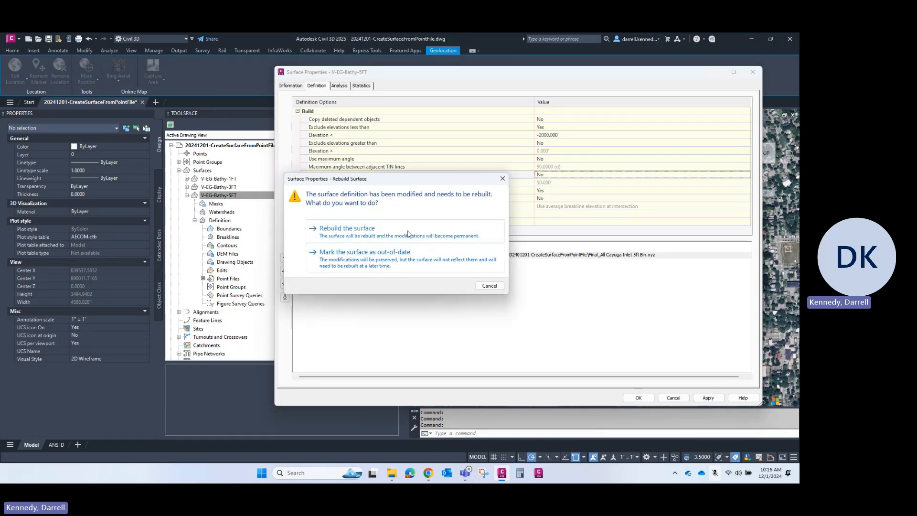
left_click(363, 230)
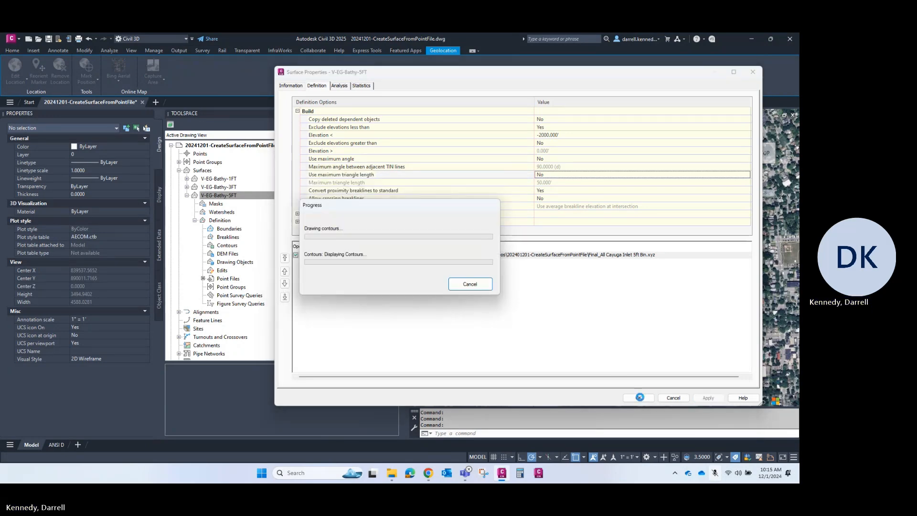
left_click(638, 397)
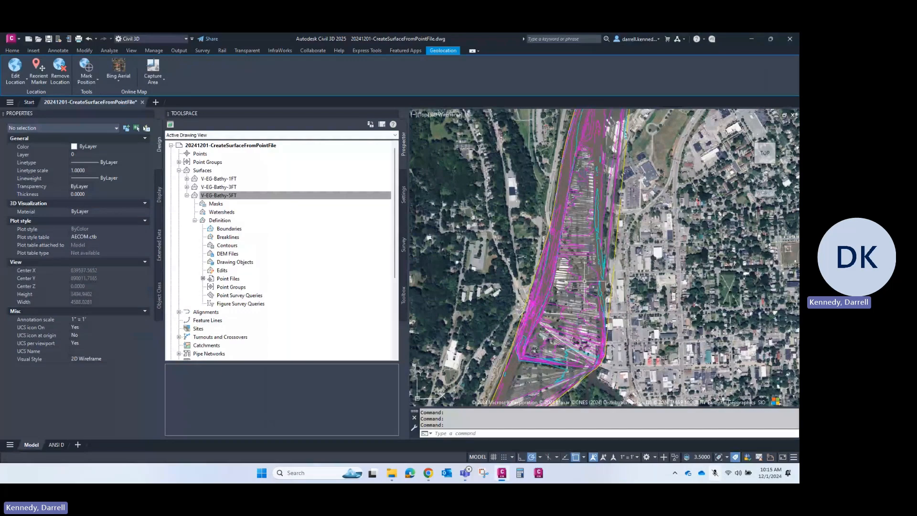
scroll(569, 225, "up", 2)
middle_click_drag(571, 121, 582, 290)
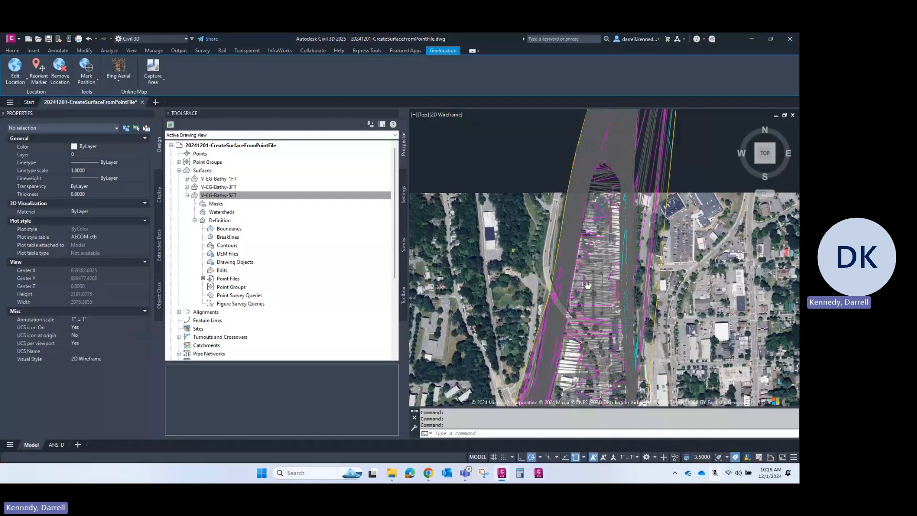
middle_click_drag(610, 257, 575, 394)
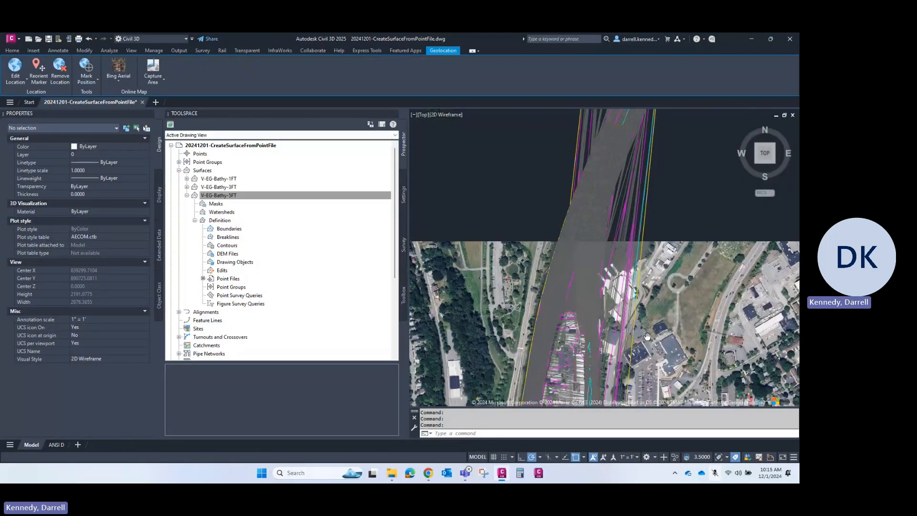
Step: Reopen the V-EG-Bathy-5FT surface properties and set Use maximum triangle length to Yes in the Build options
right_click(245, 197)
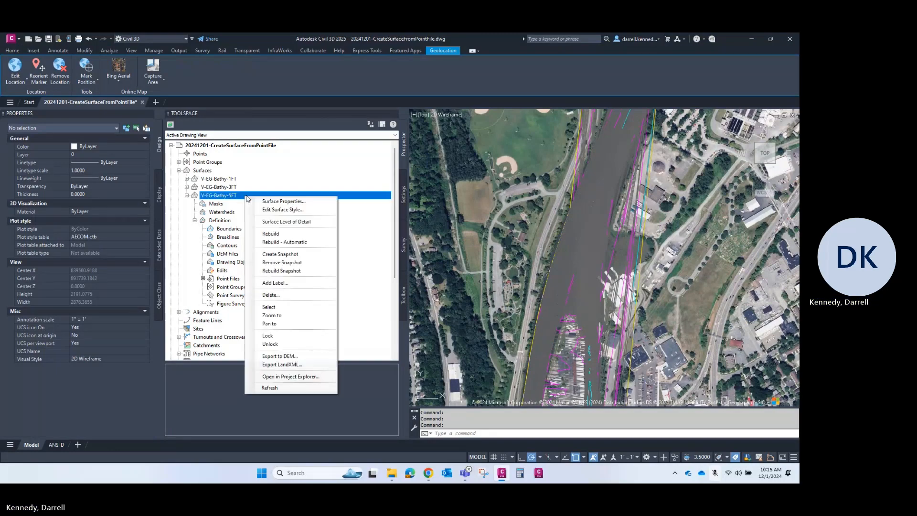
left_click(322, 205)
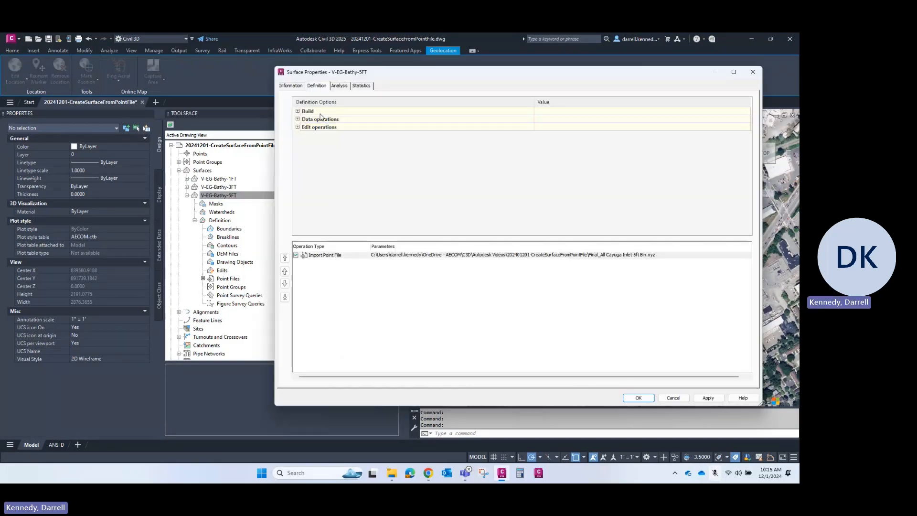
left_click(297, 112)
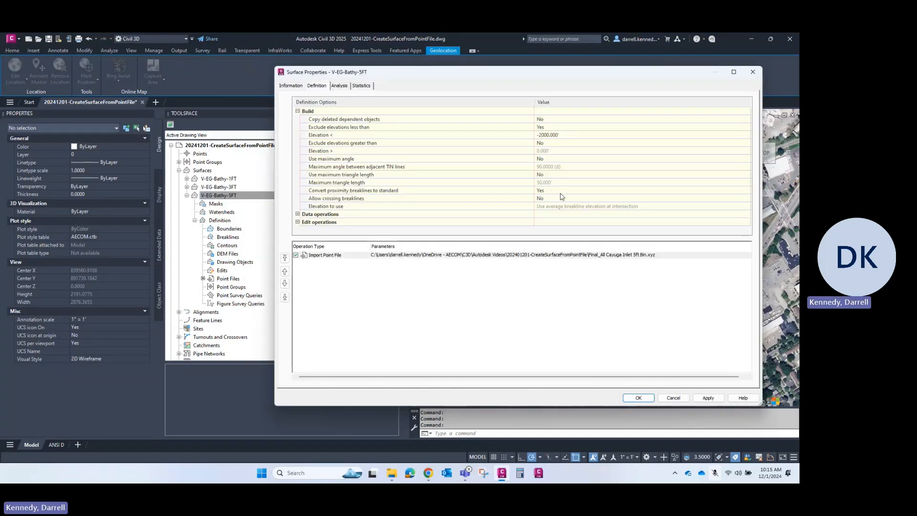
left_click(549, 175)
left_click(549, 175)
left_click(539, 189)
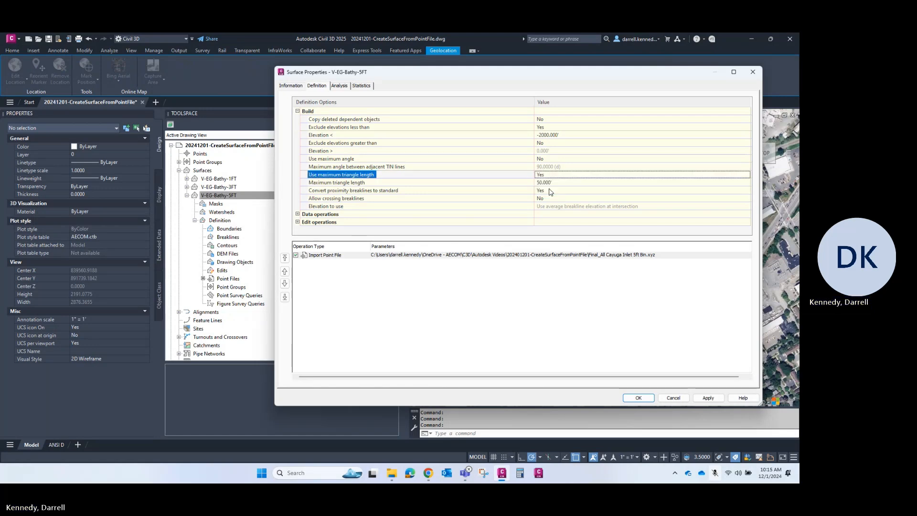
Step: Try to apply a maximum triangle length of 5' to the 5FT surface
left_click(554, 183)
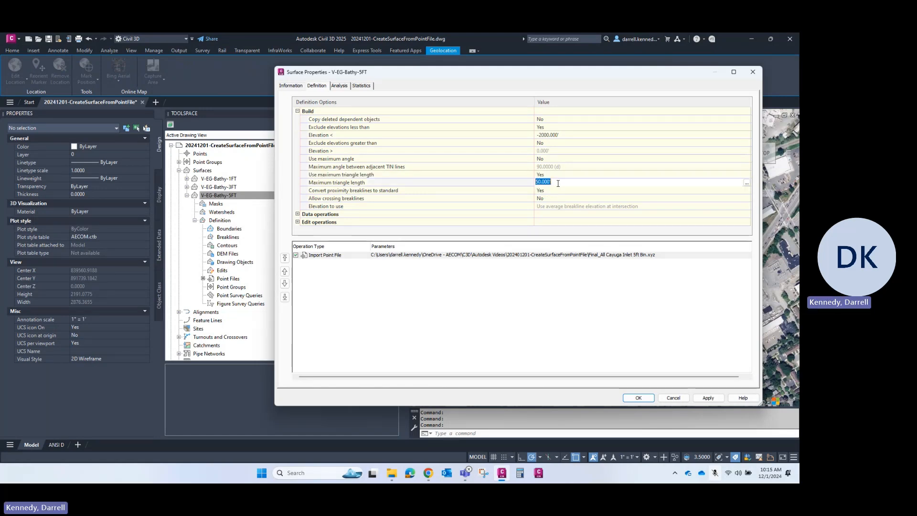
type("5")
key("Return")
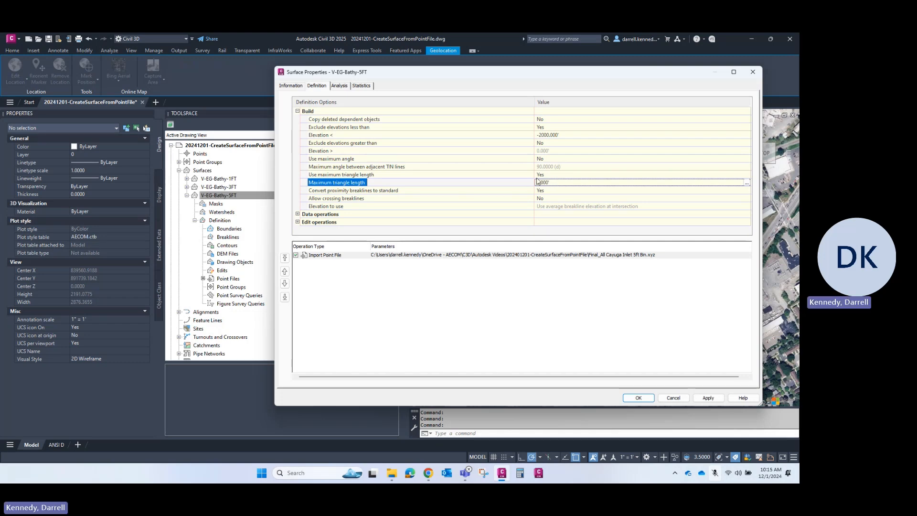
left_click(554, 182)
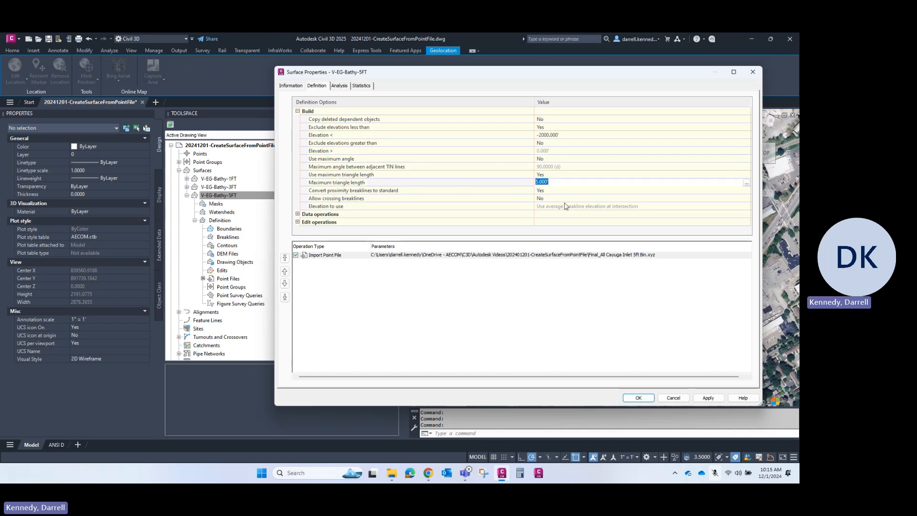
left_click(708, 398)
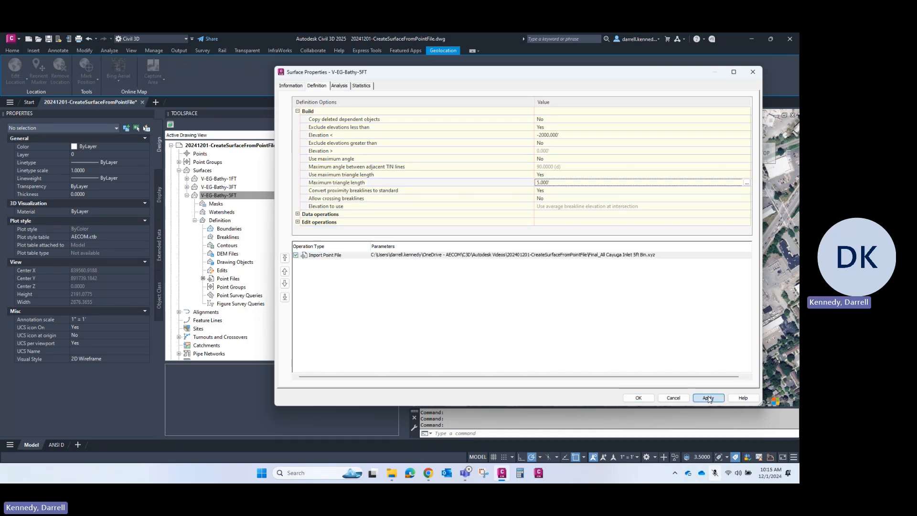
key("Return")
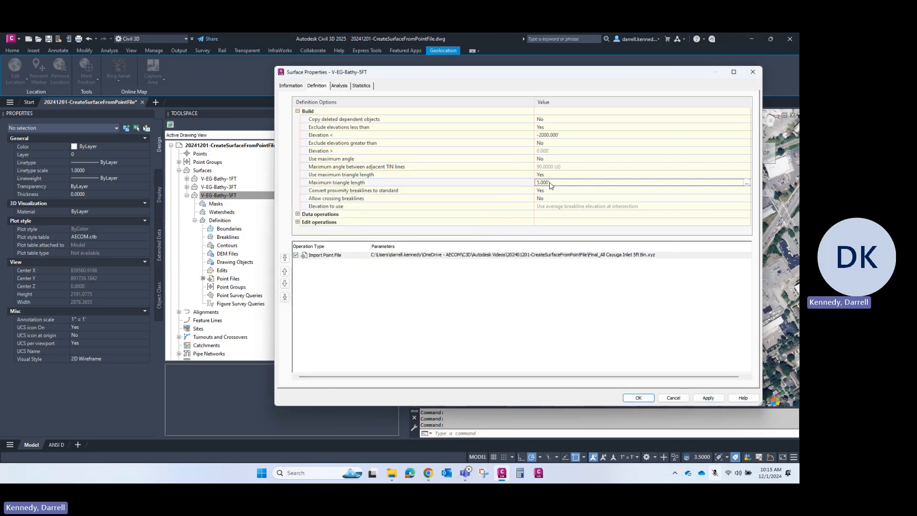
Step: Set the 5FT surface's maximum triangle length to 10', apply it, and rebuild the surface
left_click(558, 181)
type("10")
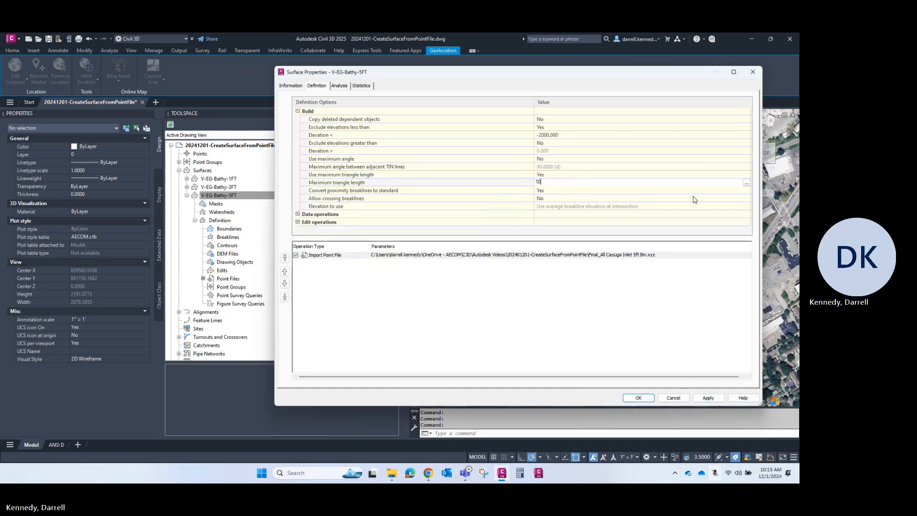
left_click(693, 255)
left_click(707, 397)
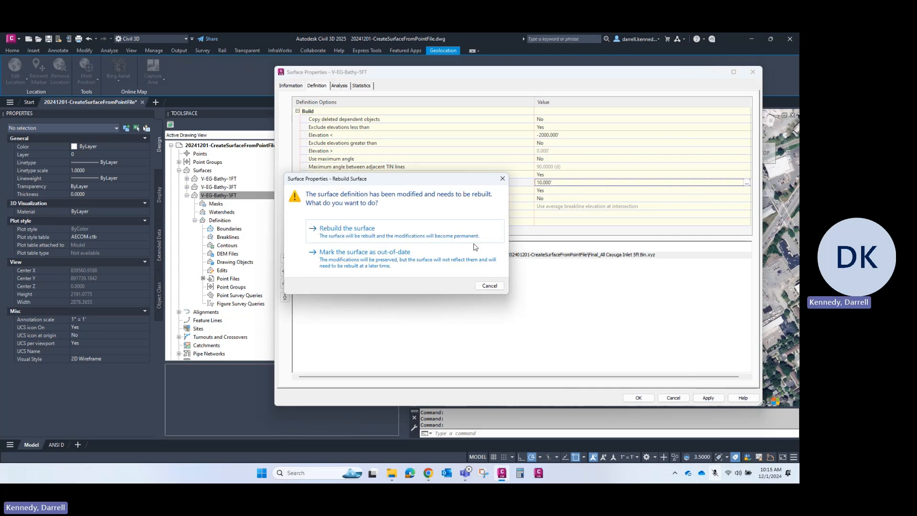
left_click(422, 230)
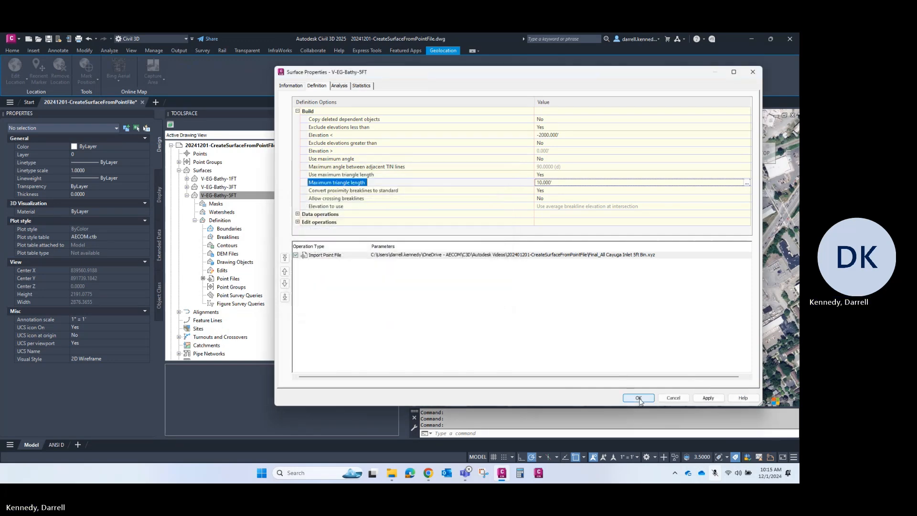
Step: Examine the rebuilt 5FT surface along the southern channel and under the road bridges for holes and jagged edges
scroll(601, 284, "down", 3)
scroll(501, 319, "up", 10)
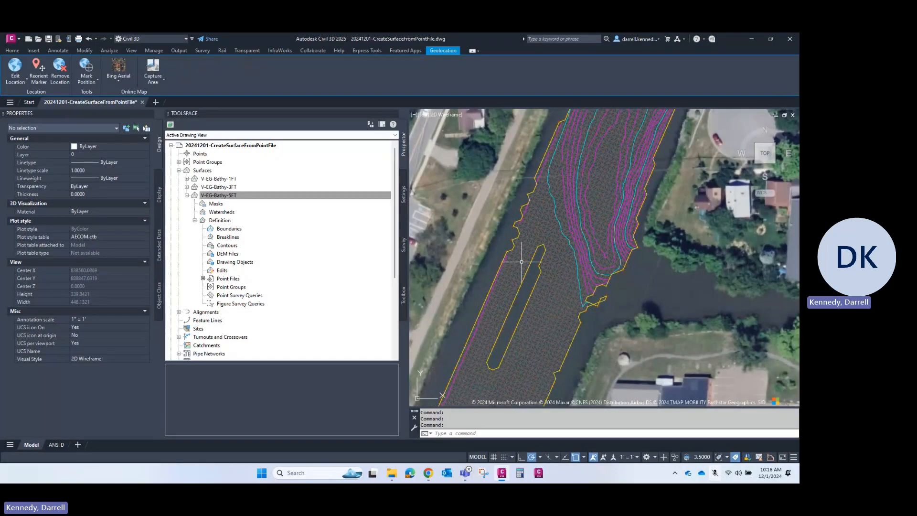
scroll(618, 309, "up", 2)
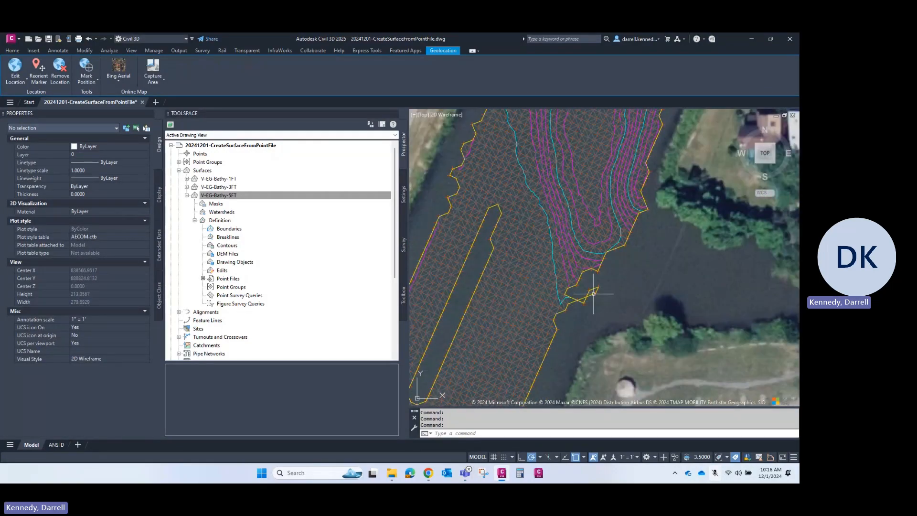
scroll(594, 294, "down", 6)
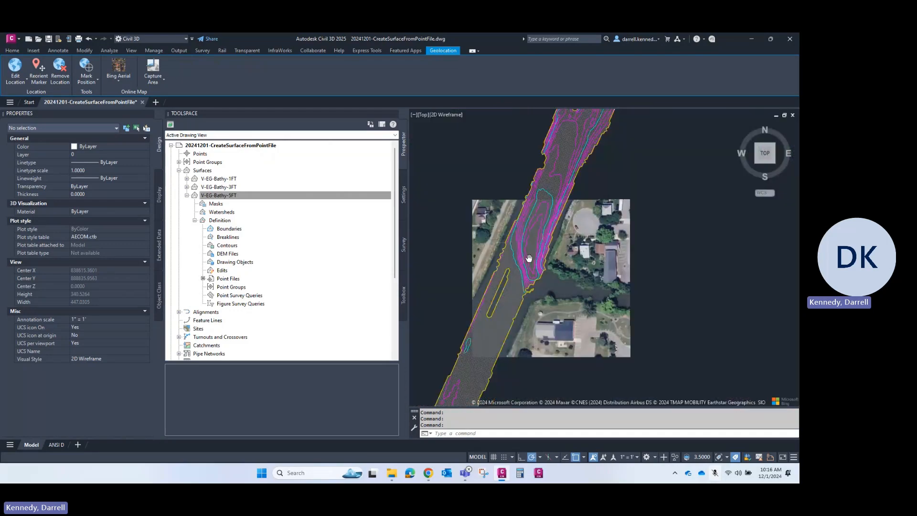
scroll(550, 191, "up", 4)
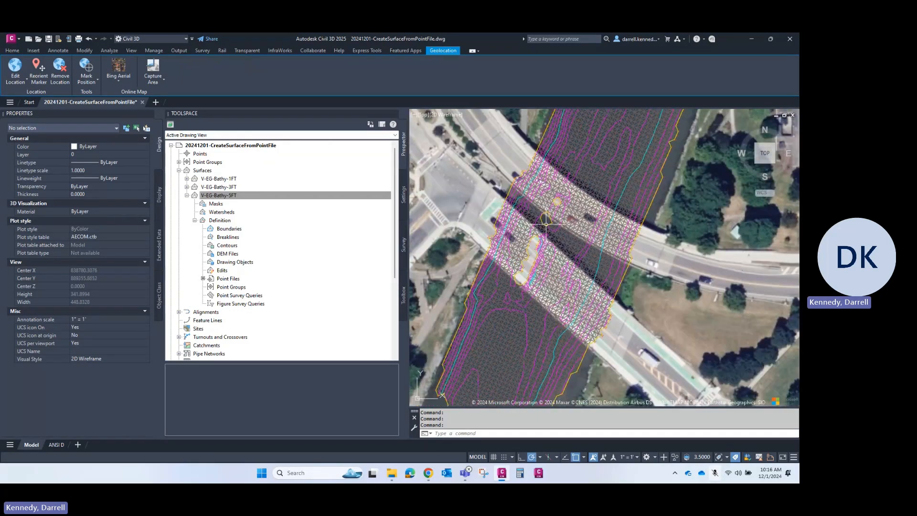
scroll(522, 286, "up", 2)
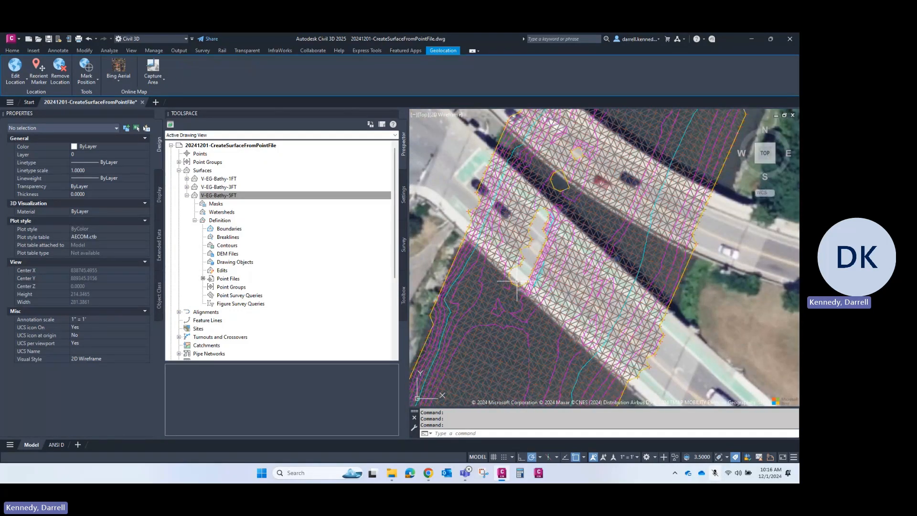
scroll(526, 258, "down", 5)
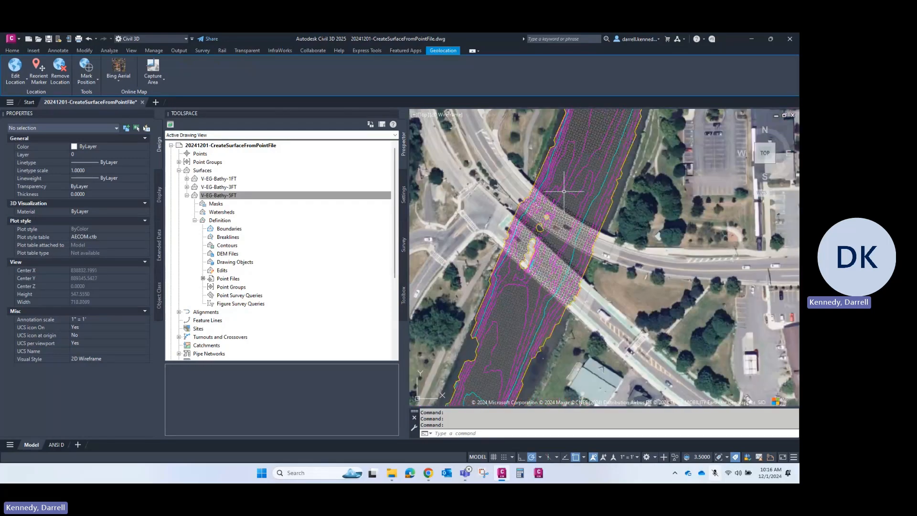
middle_click_drag(580, 170, 559, 353)
scroll(577, 199, "up", 2)
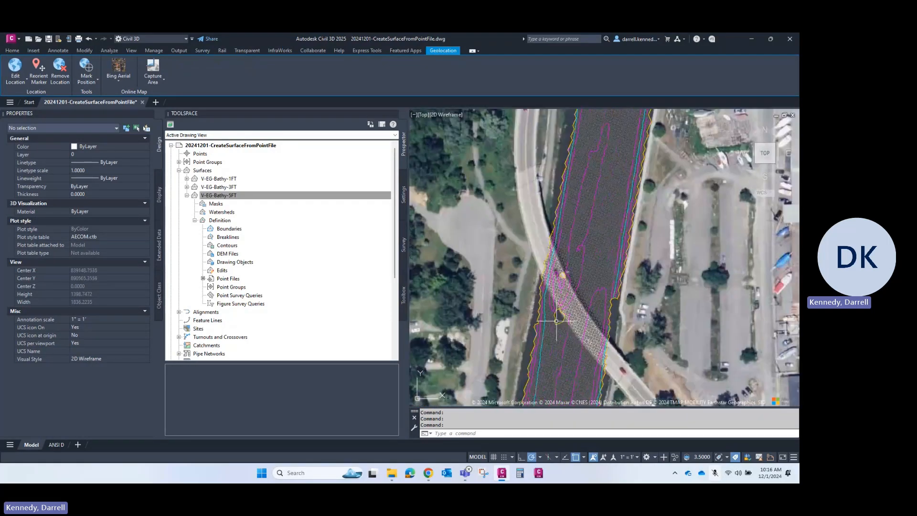
scroll(591, 198, "down", 3)
middle_click_drag(587, 213, 584, 228)
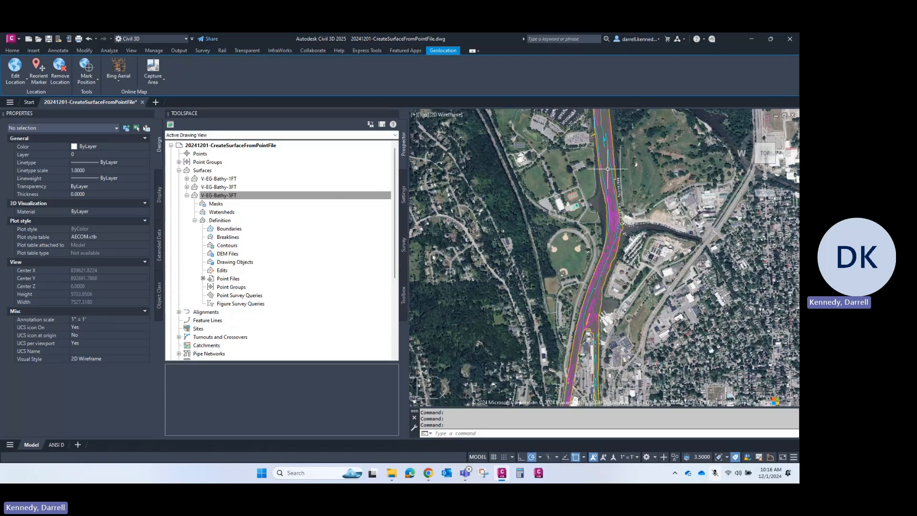
Step: Inspect the 5FT surface's northern end and follow its shoreline side southward to the marina, checking for gaps between survey passes
scroll(564, 210, "down", 6)
scroll(564, 209, "up", 6)
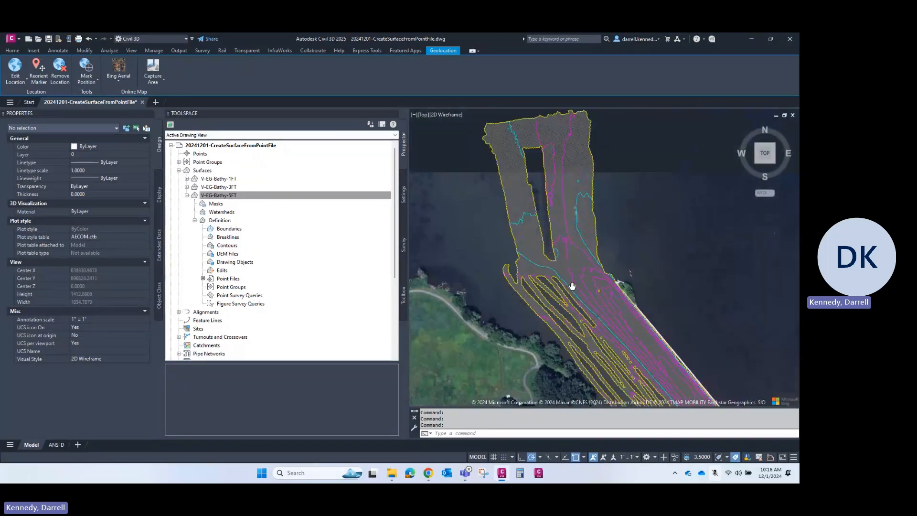
scroll(542, 148, "up", 2)
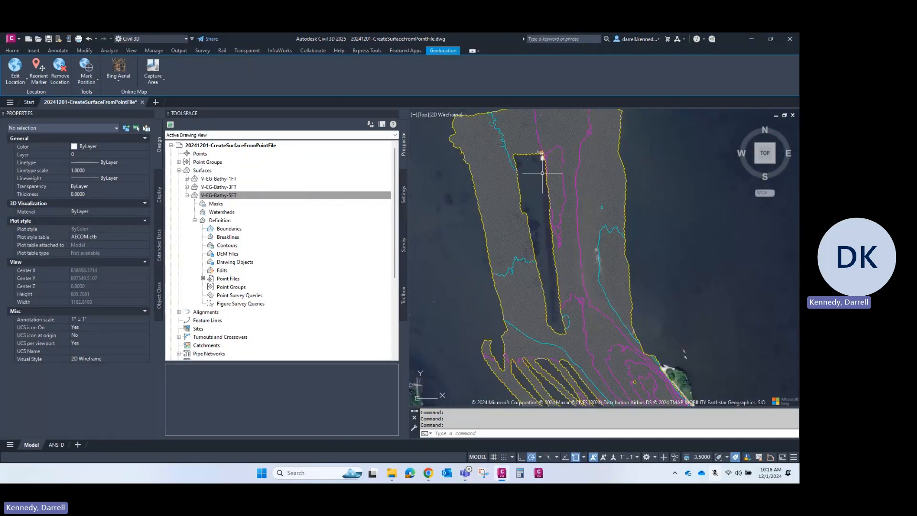
middle_click_drag(580, 345, 532, 170)
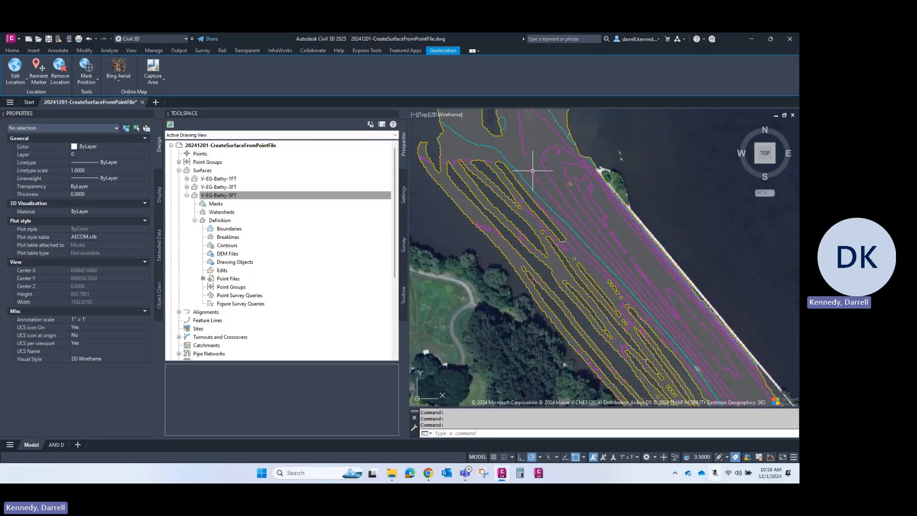
middle_click_drag(612, 306, 557, 202)
scroll(572, 231, "down", 2)
middle_click_drag(624, 341, 597, 225)
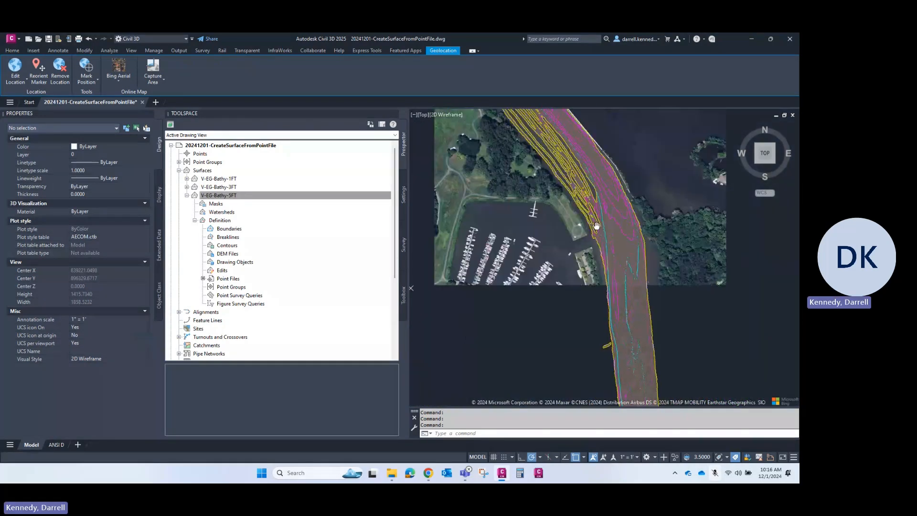
Step: Examine the 5FT surface's triangulation and borders close up beside the marina entrance and along the channel south of it
scroll(596, 225, "down", 2)
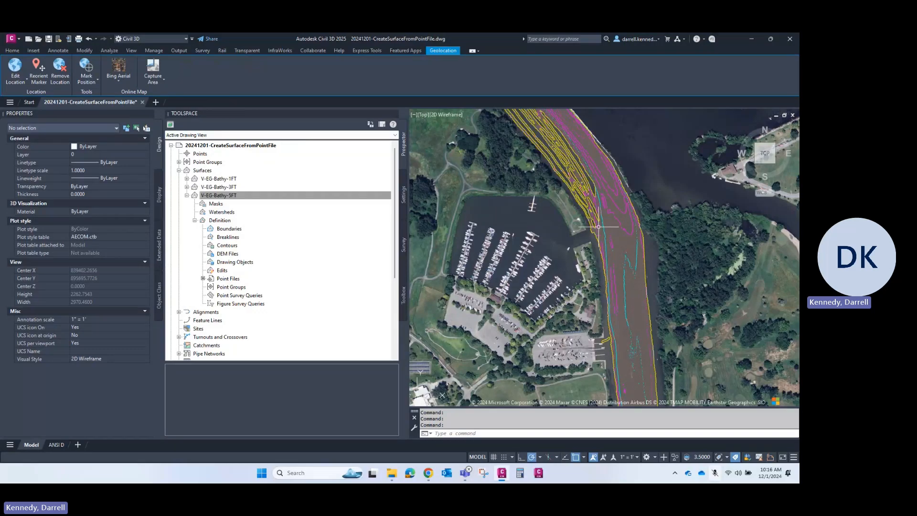
scroll(592, 214, "up", 2)
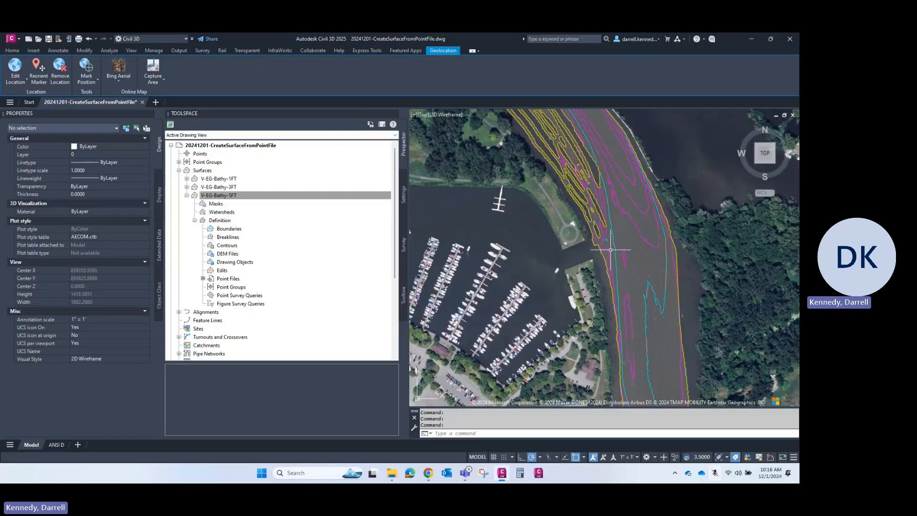
scroll(616, 246, "up", 2)
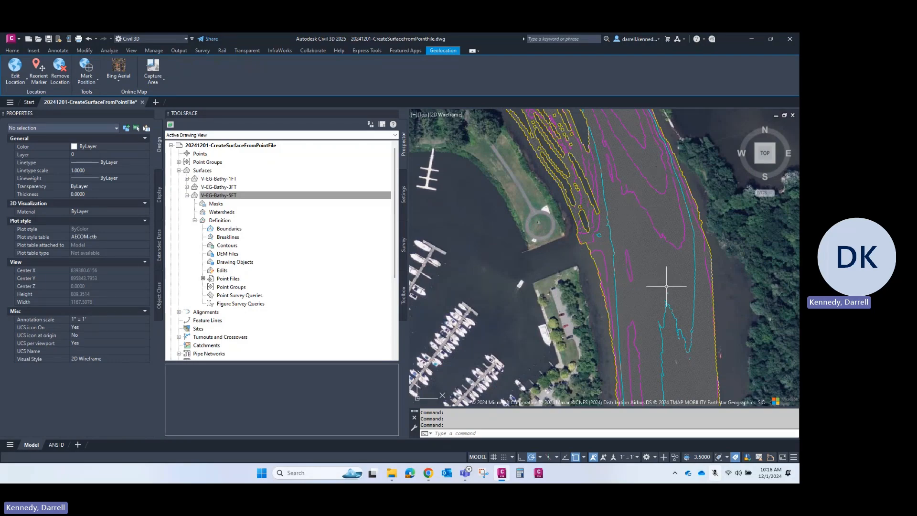
scroll(666, 285, "up", 2)
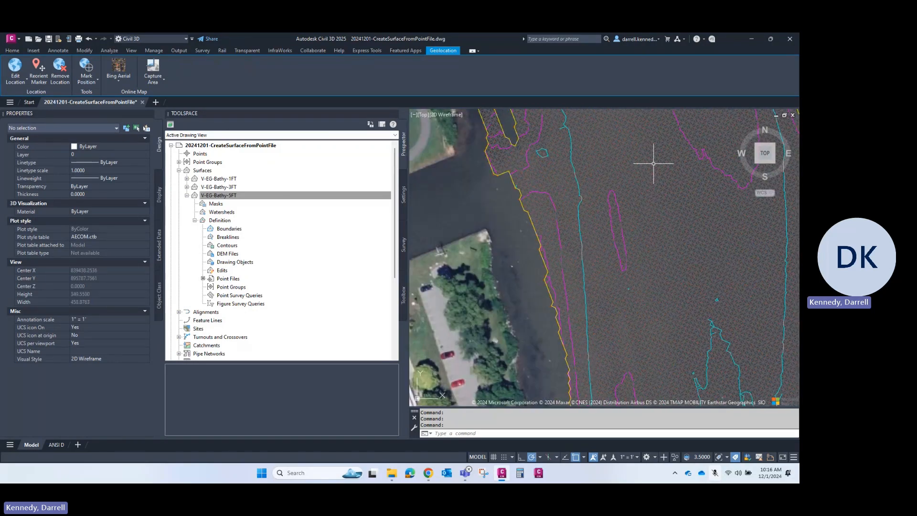
scroll(703, 169, "down", 2)
middle_click_drag(695, 174, 604, 272)
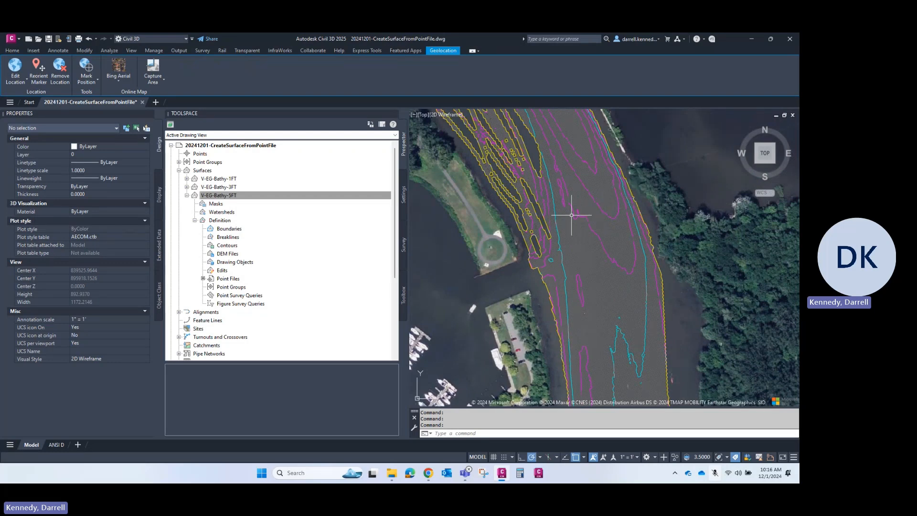
scroll(590, 280, "down", 5)
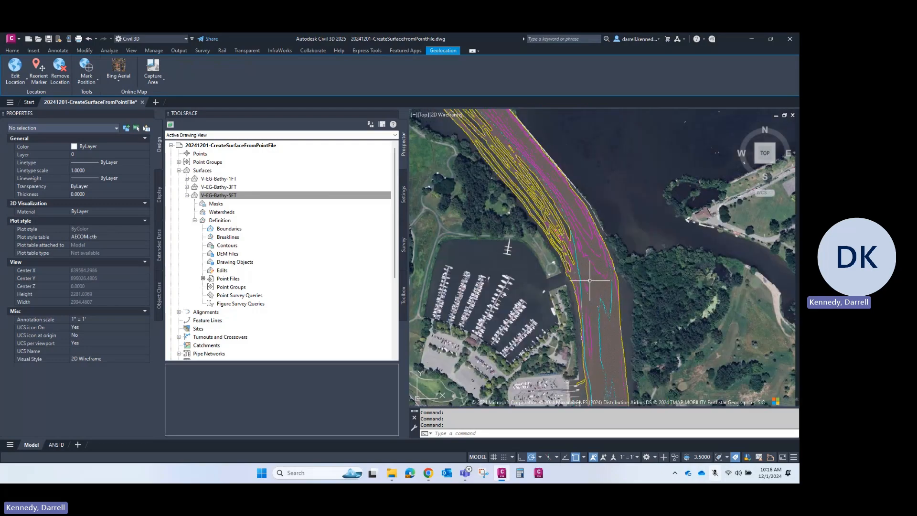
middle_click_drag(589, 280, 581, 111)
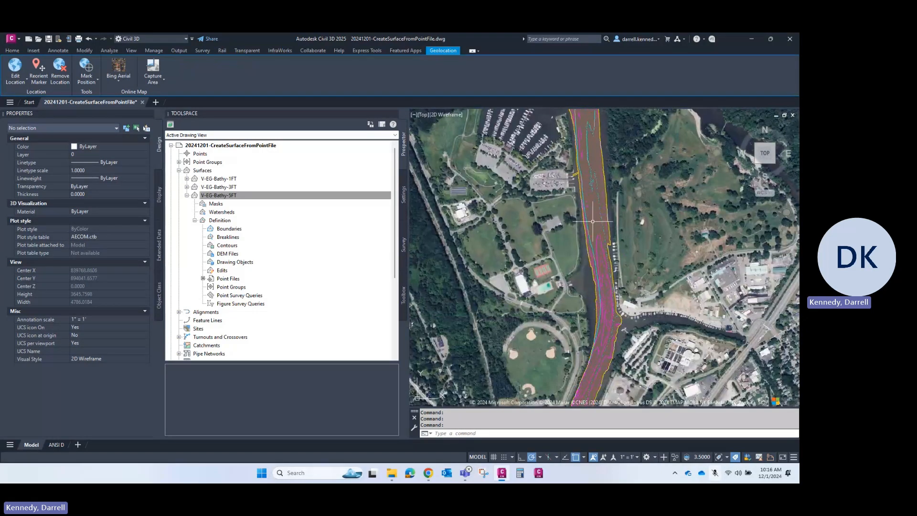
Step: Set the V-EG-Bathy-5FT surface's maximum triangle length to 50', apply it, and rebuild the surface
left_click(267, 196)
right_click(267, 195)
left_click(297, 201)
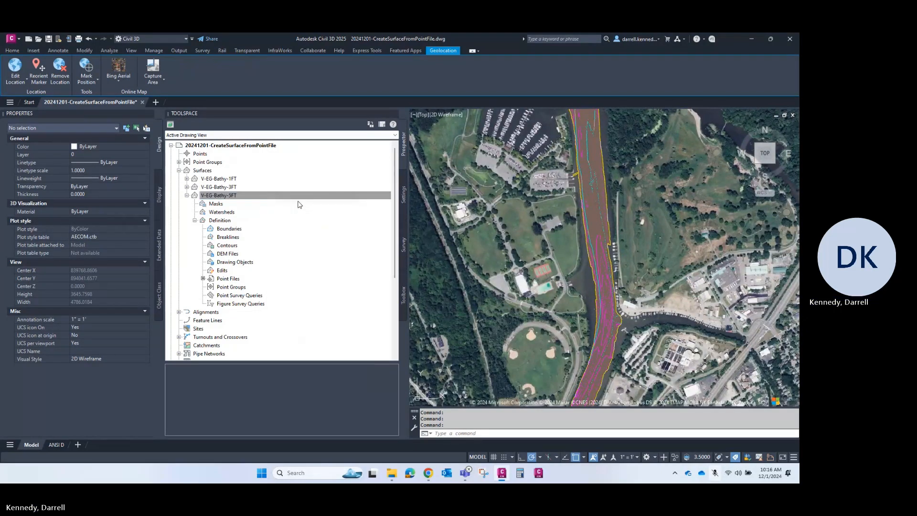
left_click(297, 111)
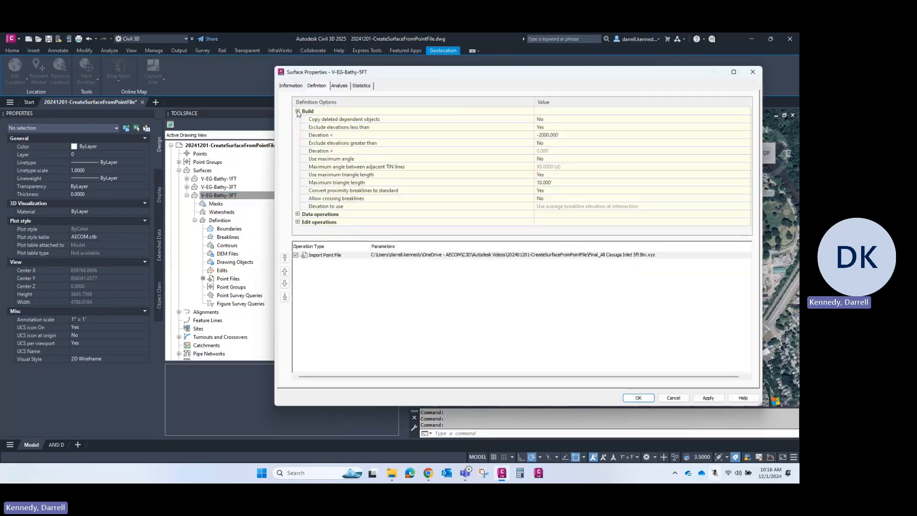
left_click(556, 181)
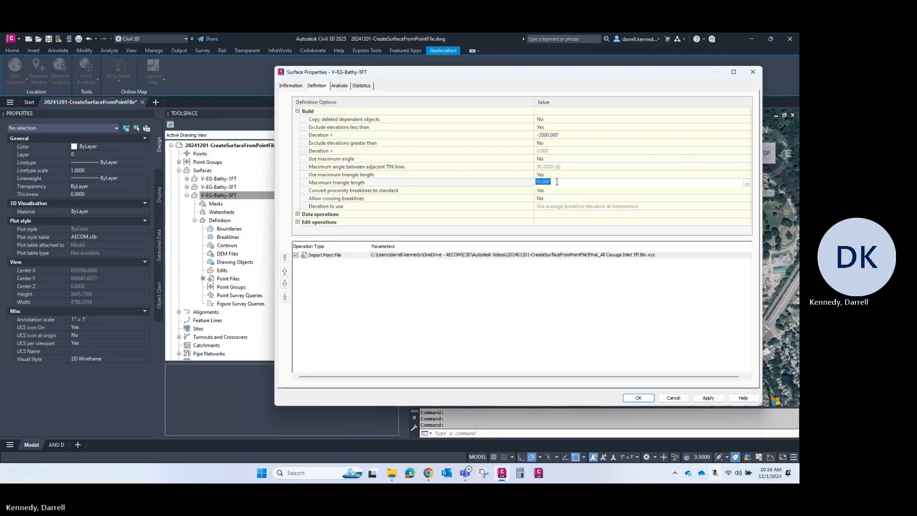
type("50")
key("Return")
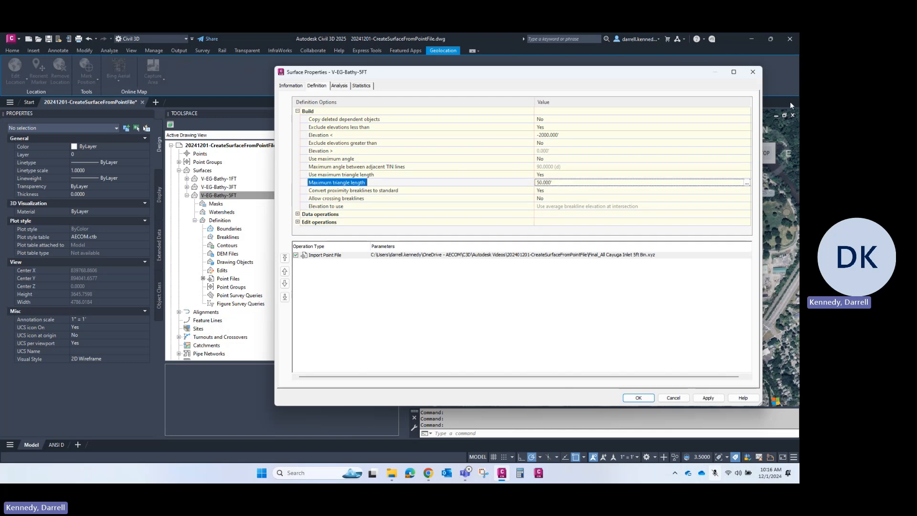
left_click(709, 397)
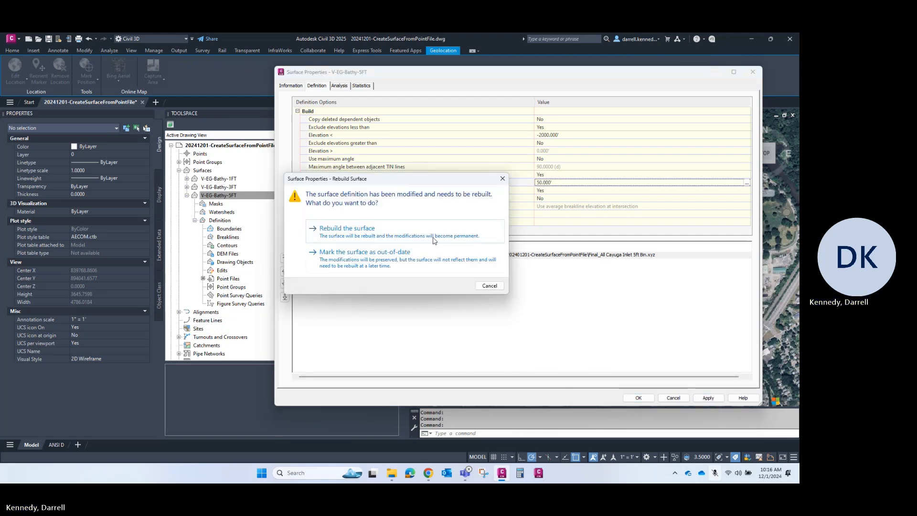
left_click(433, 240)
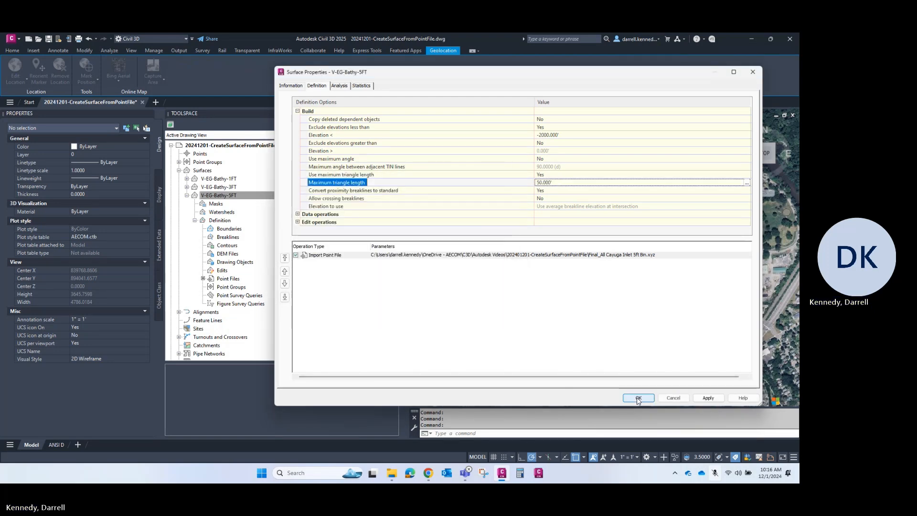
left_click(638, 398)
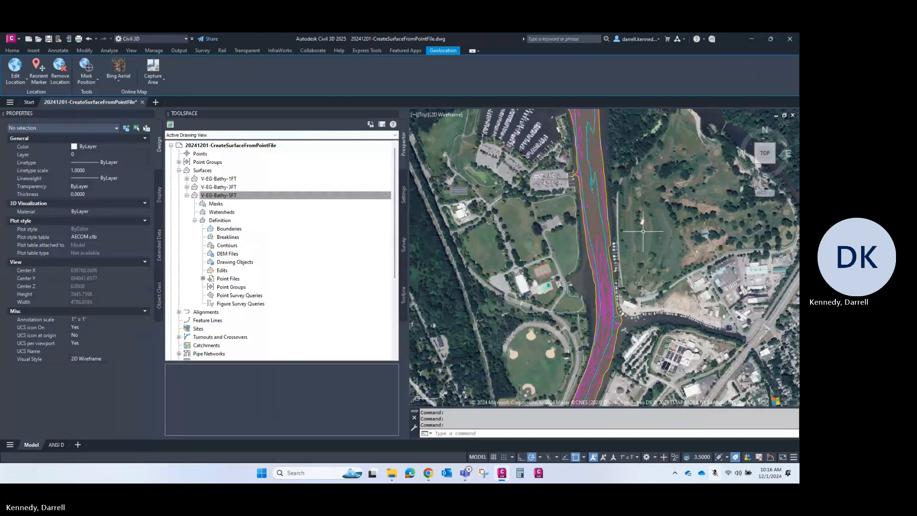
Step: Add the point file Final_All Cayuga Inlet 3ft Bin.xyz to the V-EG-Bathy-3FT surface definition in ENZ (space delimited) format
scroll(641, 198, "down", 4)
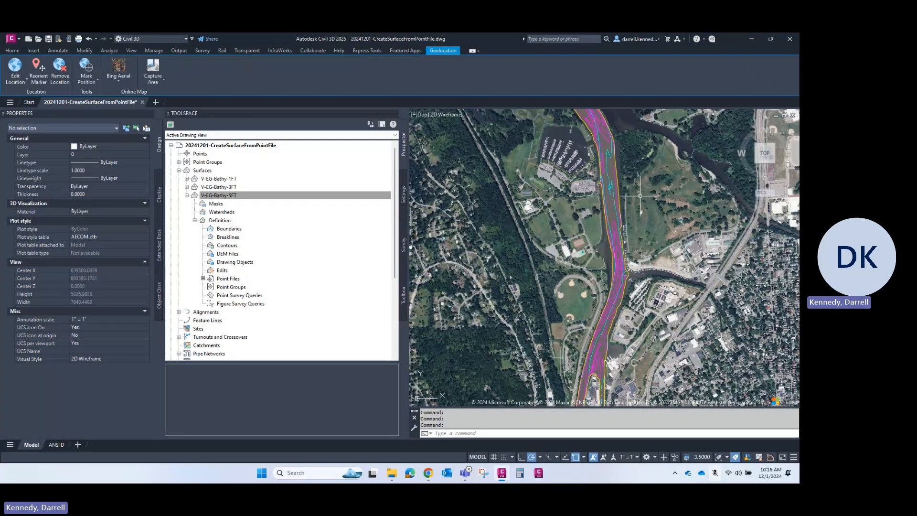
middle_click_drag(656, 193, 656, 190)
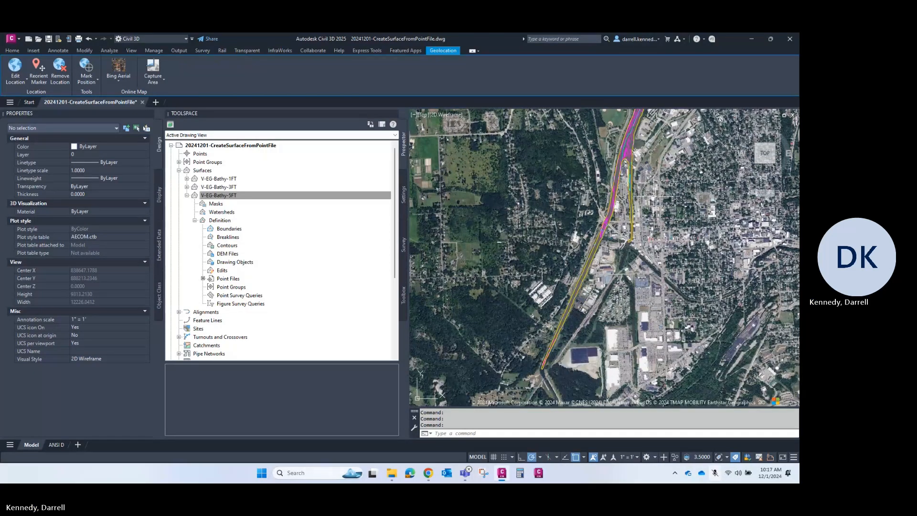
scroll(625, 144, "up", 15)
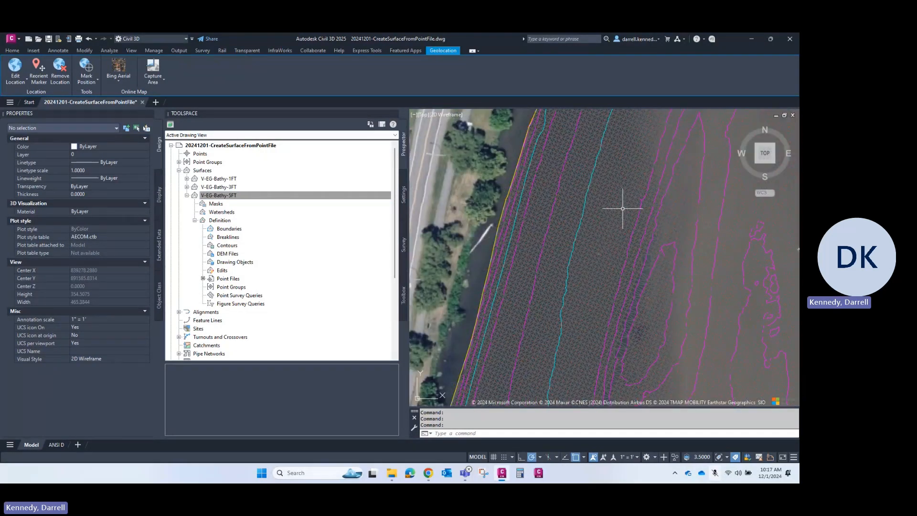
left_click(187, 195)
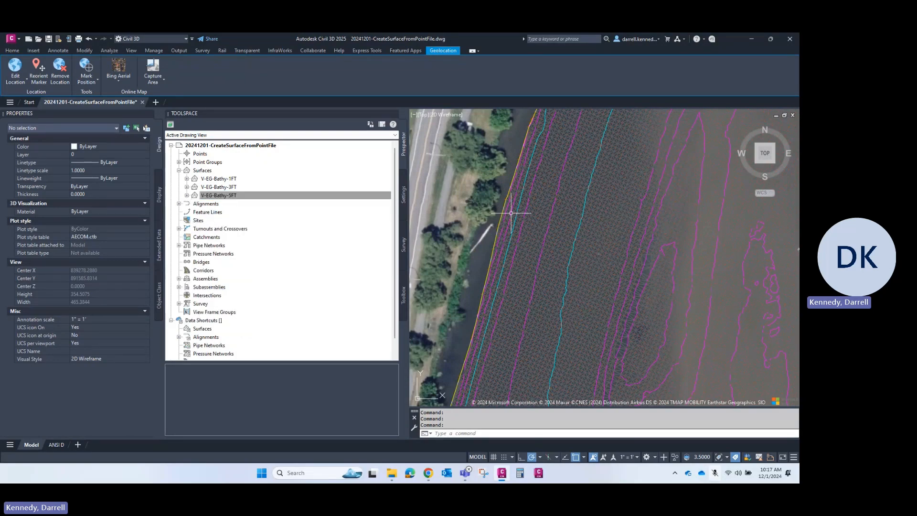
scroll(587, 265, "up", 4)
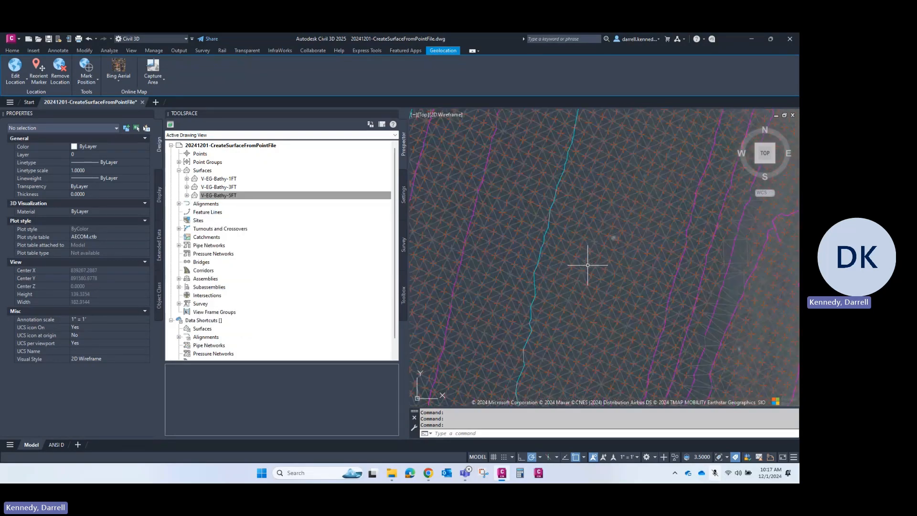
left_click(186, 187)
left_click(195, 212)
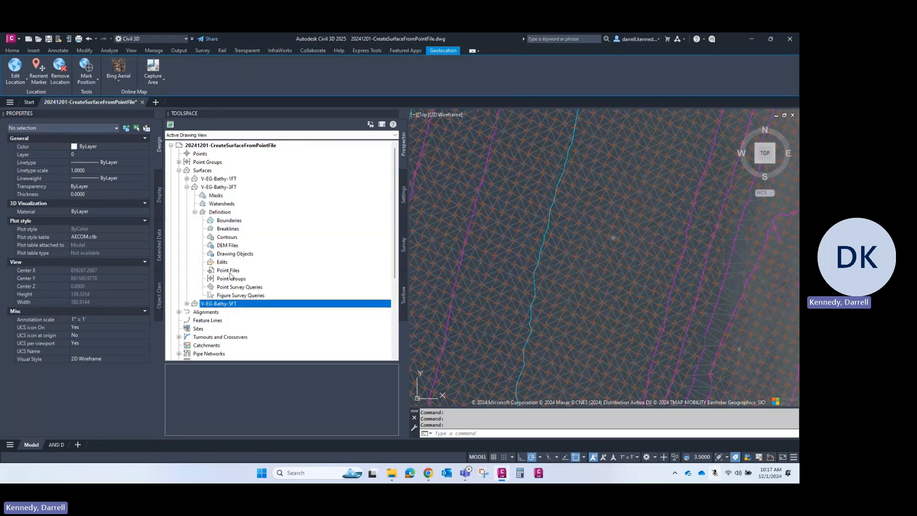
right_click(234, 271)
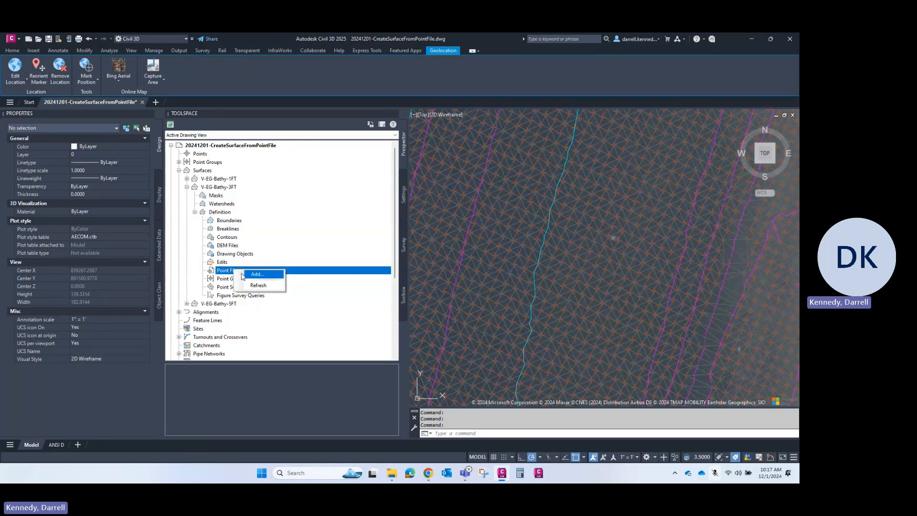
left_click(258, 274)
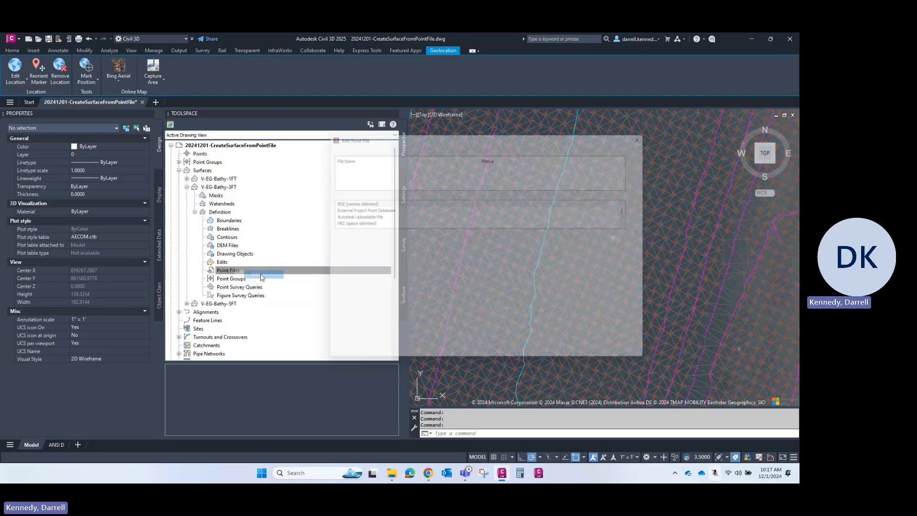
left_click(651, 153)
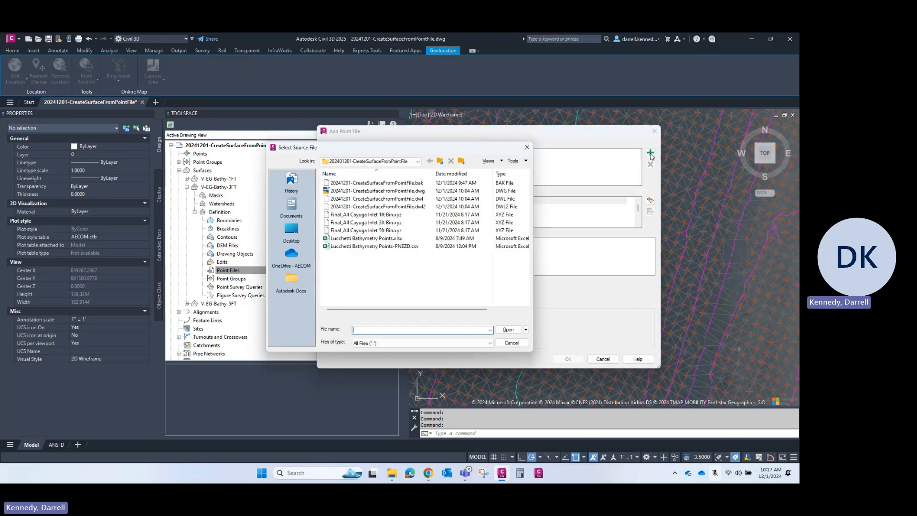
left_click(365, 222)
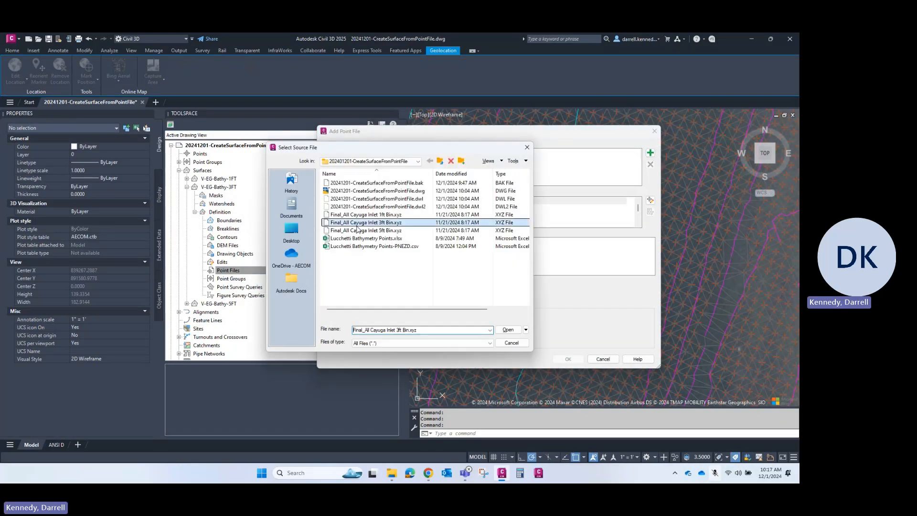
left_click(508, 330)
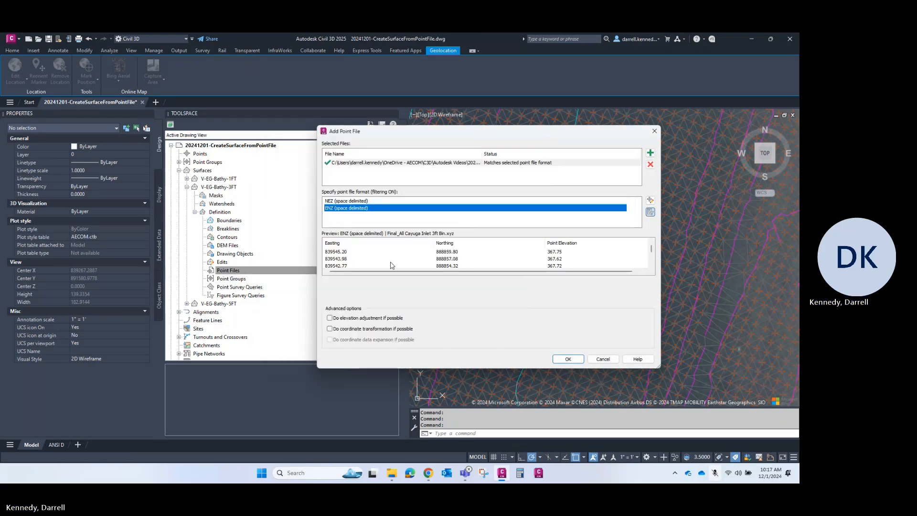
left_click(567, 359)
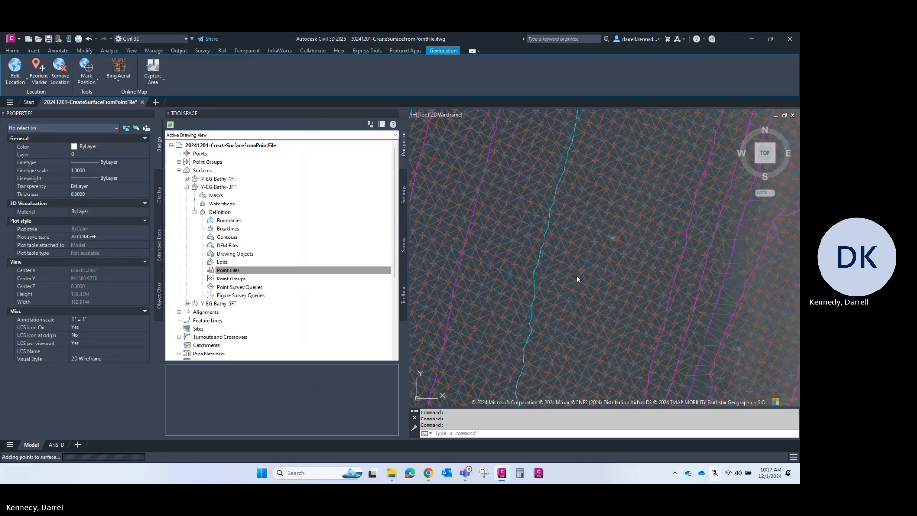
Step: Change the V-EG-Bathy-3FT surface's style to Contours and Triangles and apply it
scroll(530, 289, "up", 3)
left_click(531, 288)
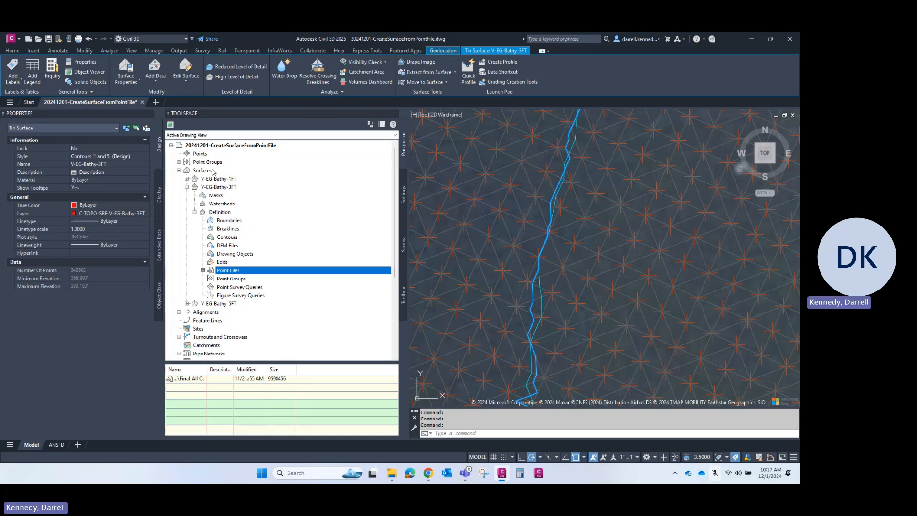
right_click(237, 187)
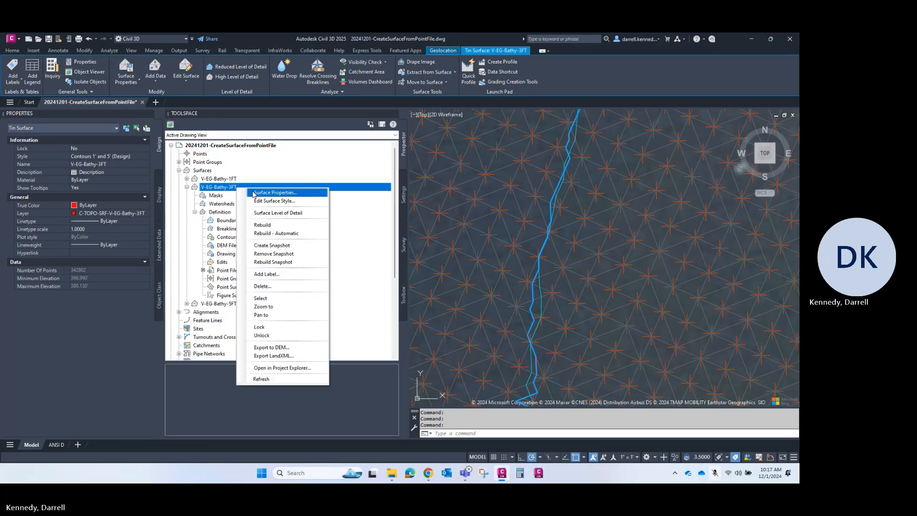
left_click(270, 188)
left_click(290, 86)
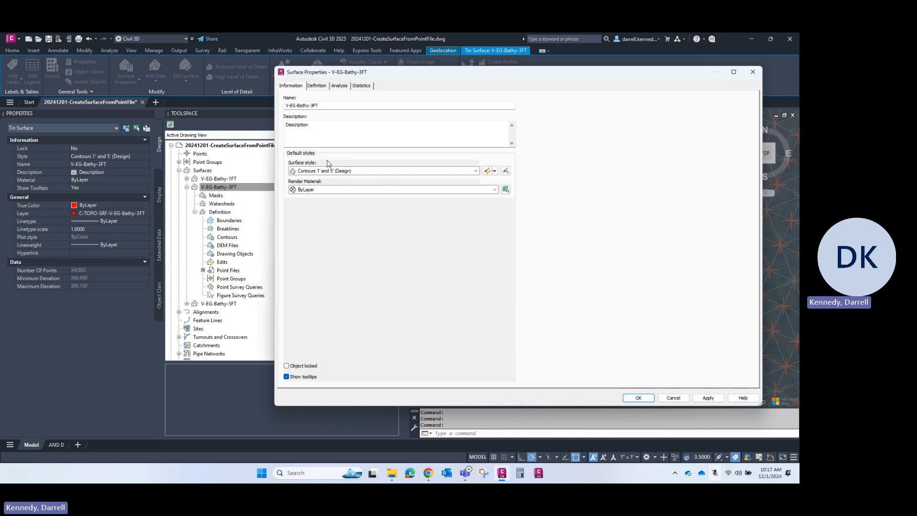
left_click(331, 172)
left_click(338, 253)
left_click(698, 398)
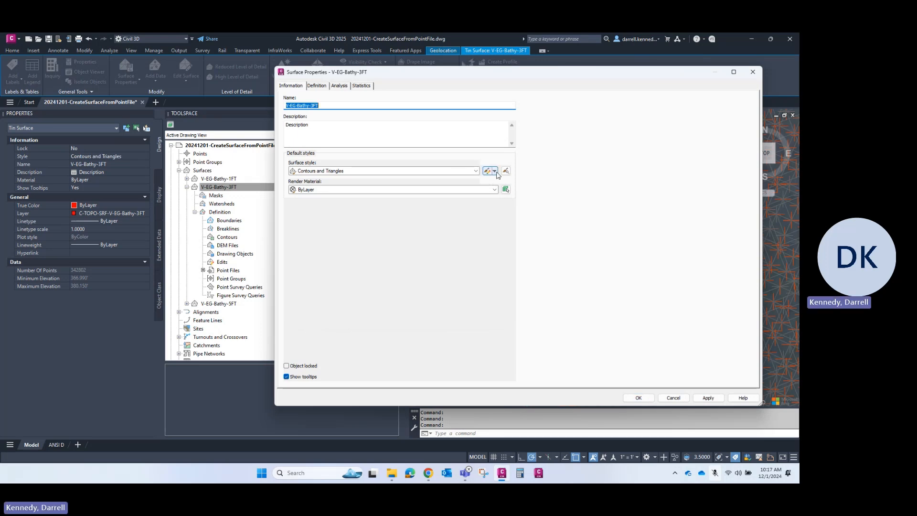
Step: Copy the Contours and Triangles style for the 3FT surface and review the copy's point and component display settings
left_click(495, 171)
left_click(507, 189)
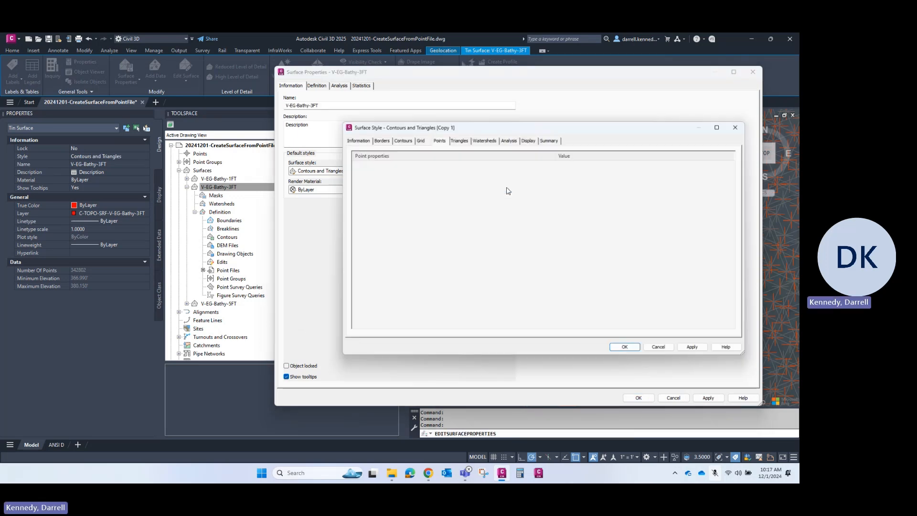
left_click_drag(452, 129, 464, 97)
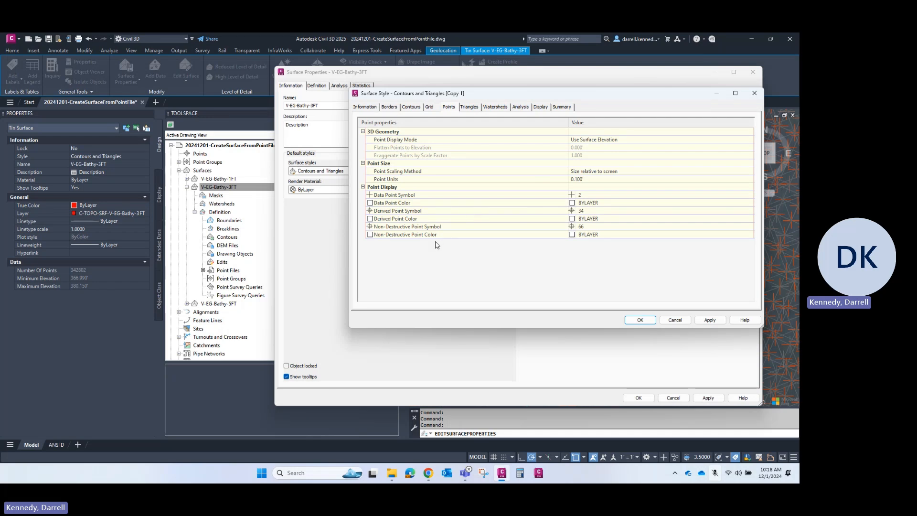
left_click(364, 107)
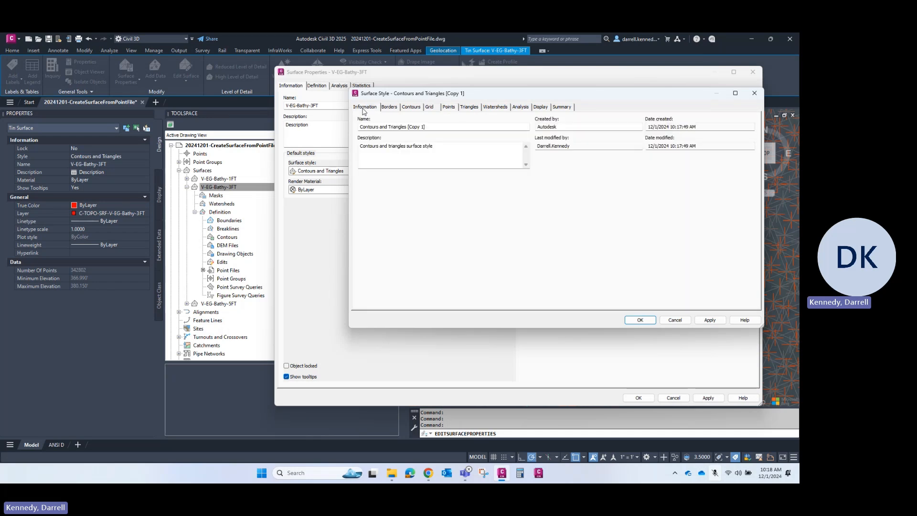
left_click(454, 109)
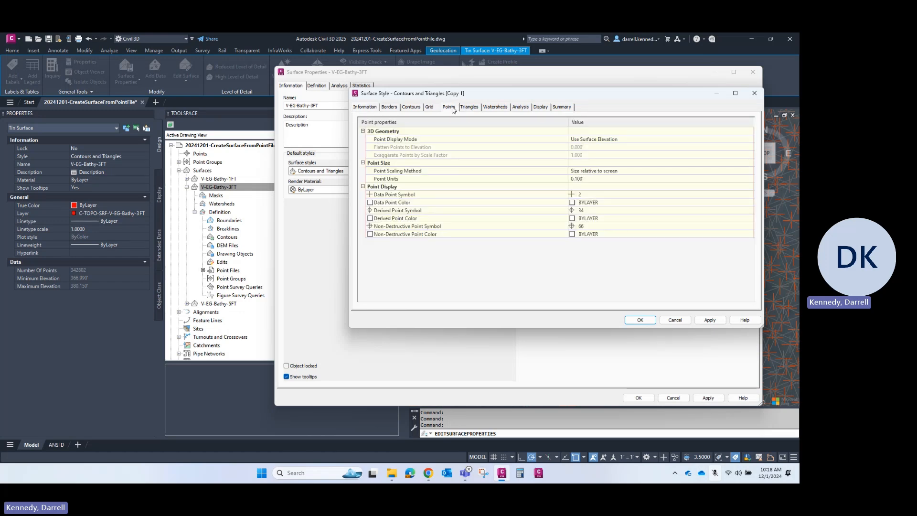
left_click(546, 109)
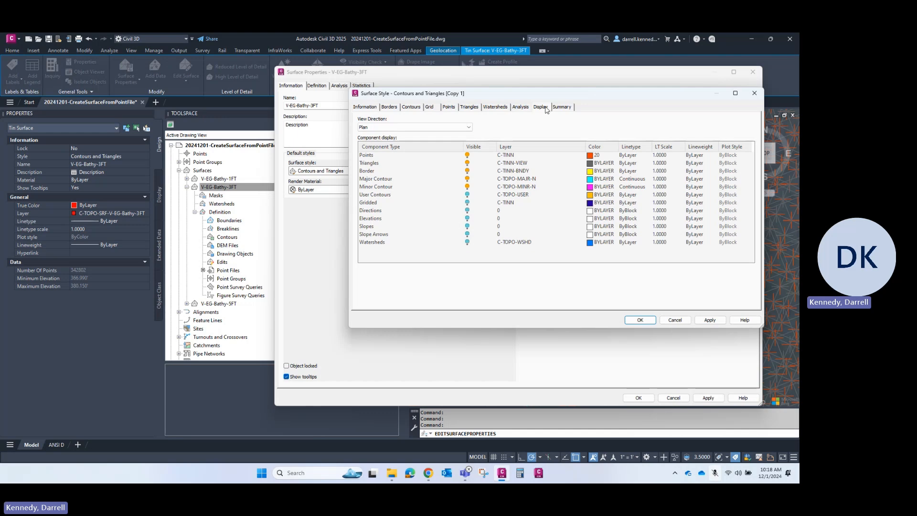
Step: Set the copied style's Points component colour to green, apply the style to the 3FT surface, and compare its points with the 5FT surface's
left_click(590, 156)
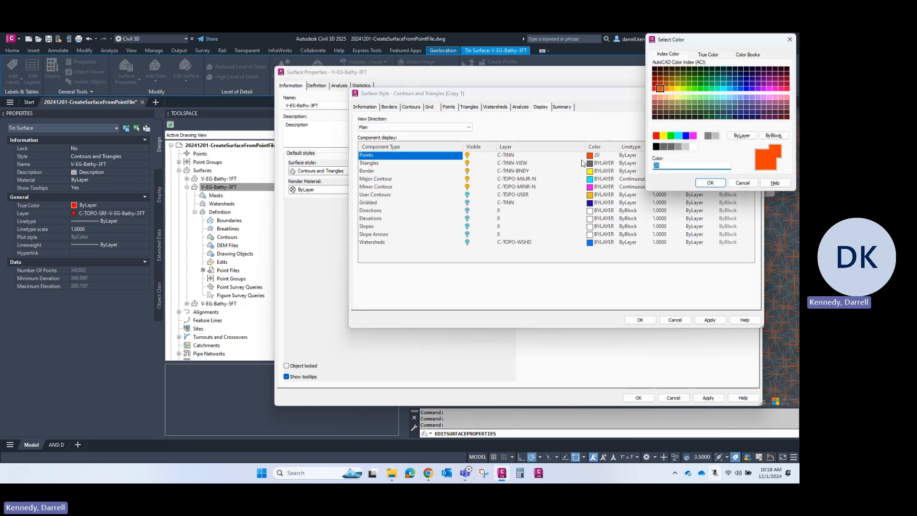
left_click(671, 136)
left_click(710, 183)
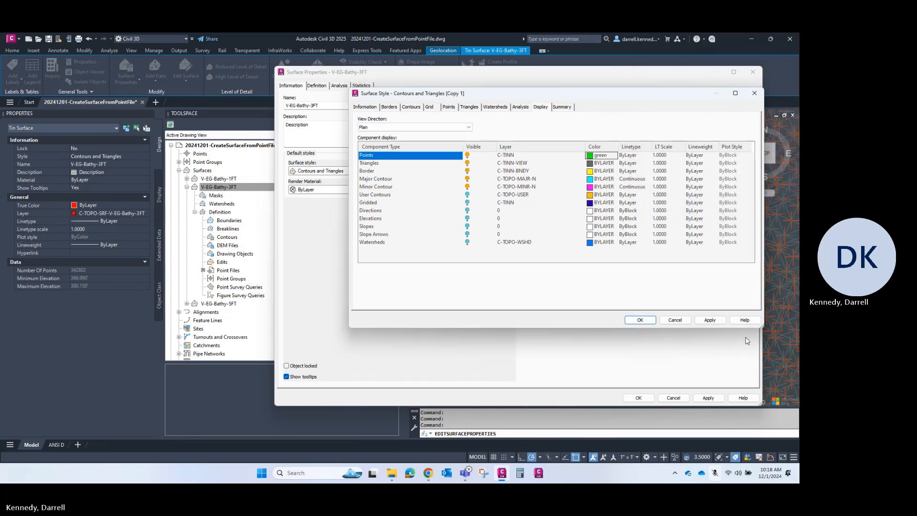
left_click(640, 320)
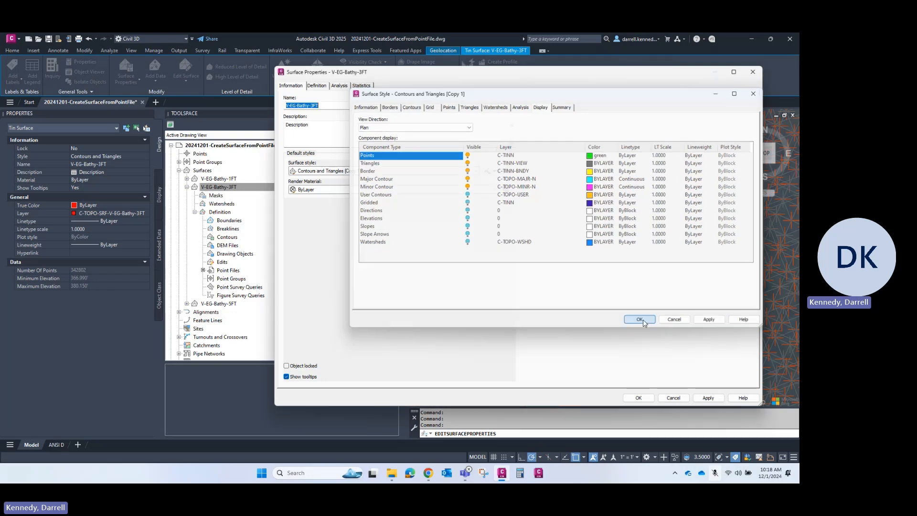
left_click(710, 397)
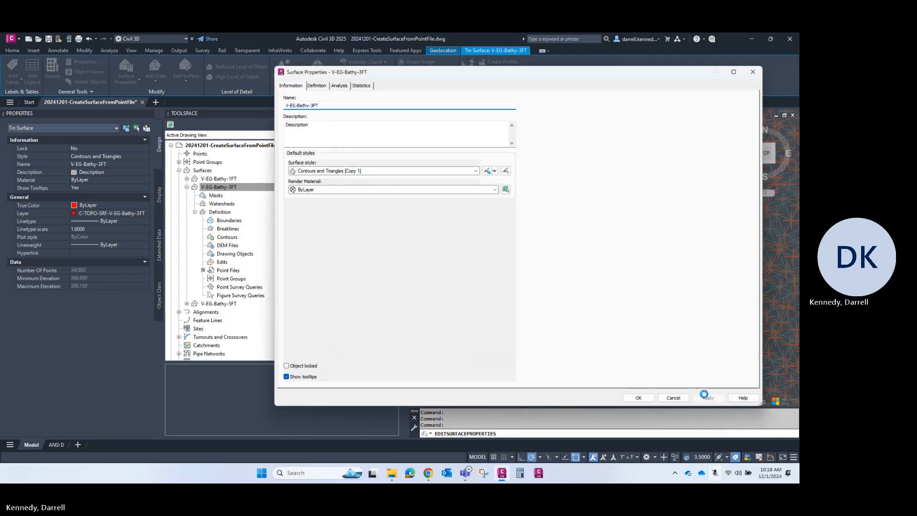
left_click(640, 397)
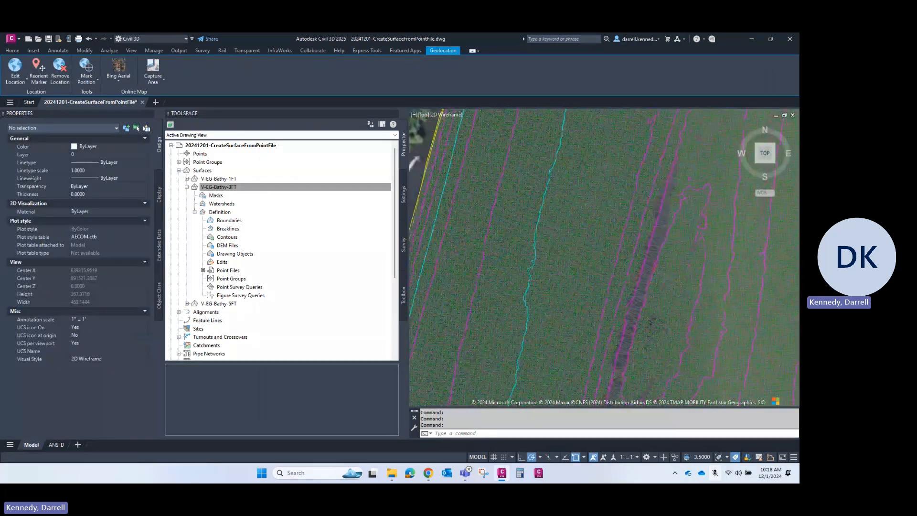
scroll(530, 204, "up", 4)
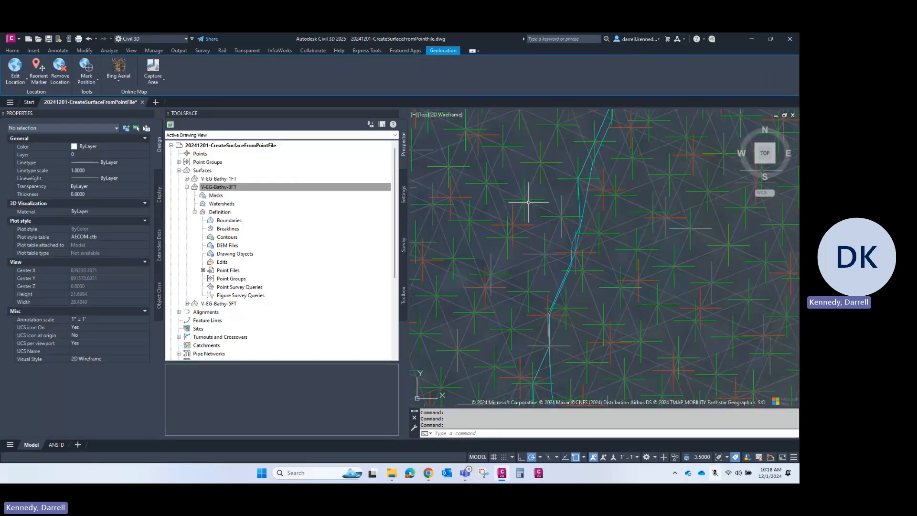
middle_click_drag(466, 198, 529, 265)
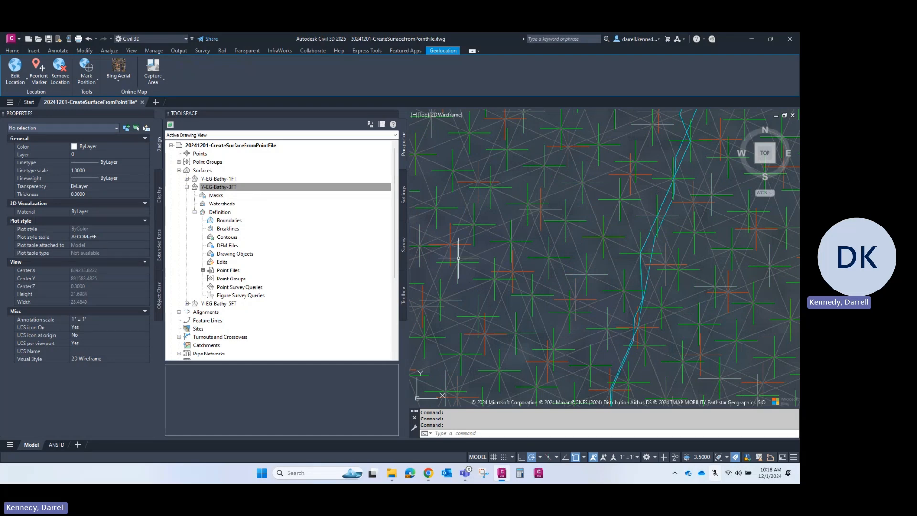
Step: Set the surface style of both the V-EG-Bathy-3FT and V-EG-Bathy-5FT surfaces to _No Display
left_click(284, 218)
key("Escape")
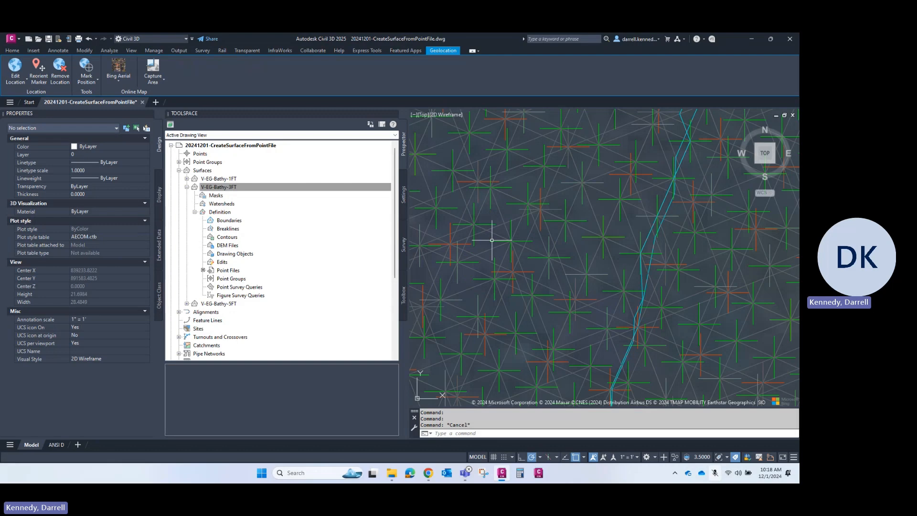
left_click(603, 237)
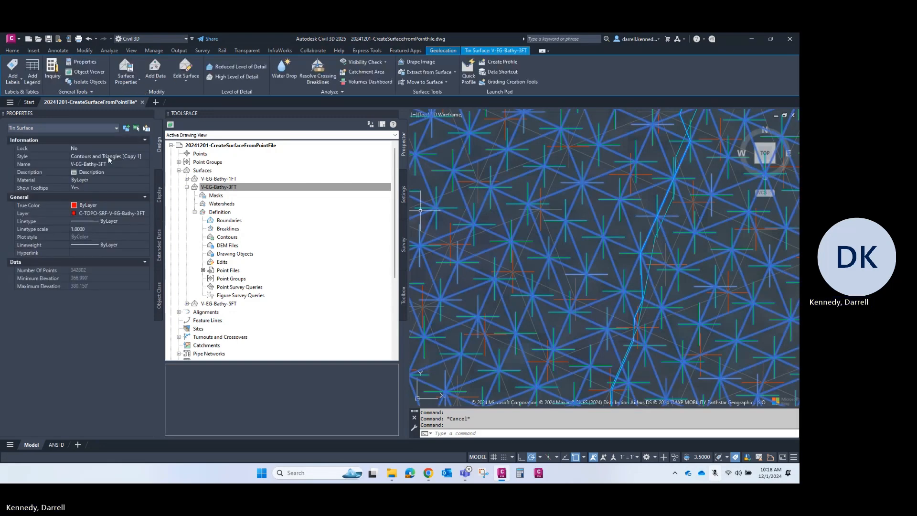
left_click(107, 157)
left_click(106, 165)
key("Escape")
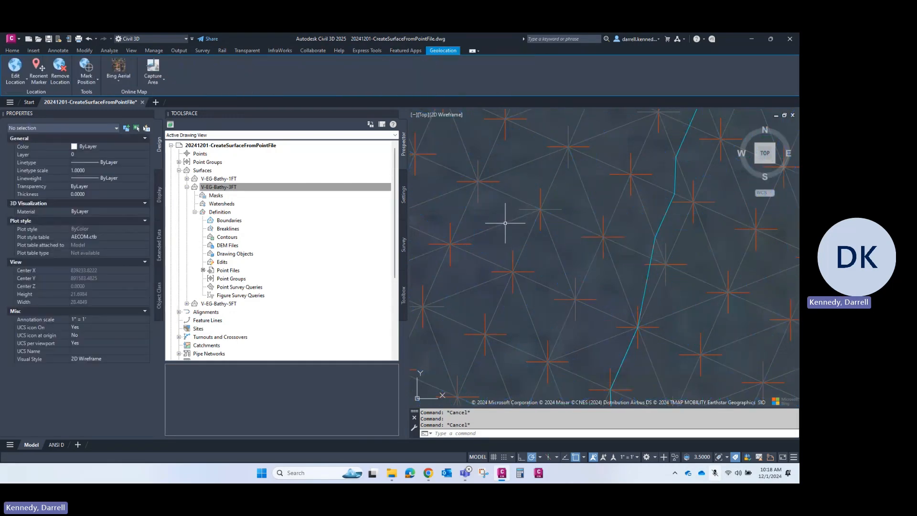
left_click(505, 223)
left_click(109, 157)
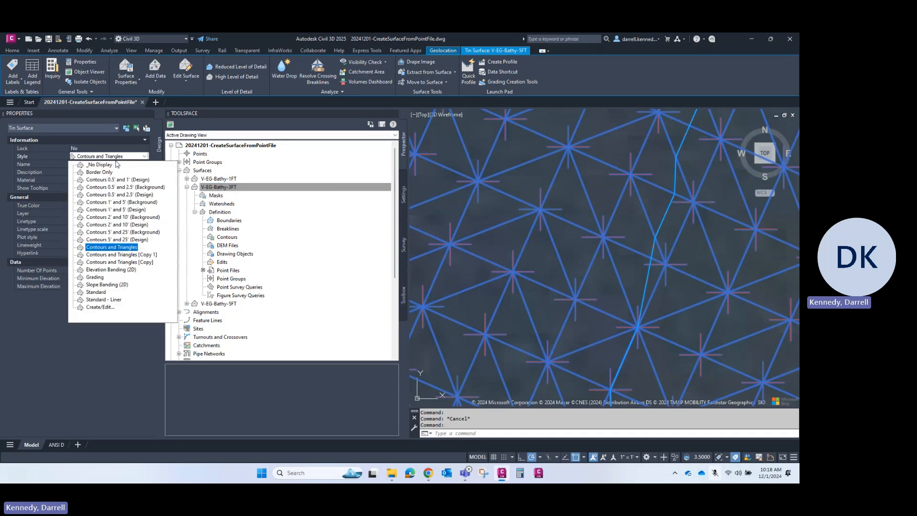
left_click(109, 165)
key("Escape")
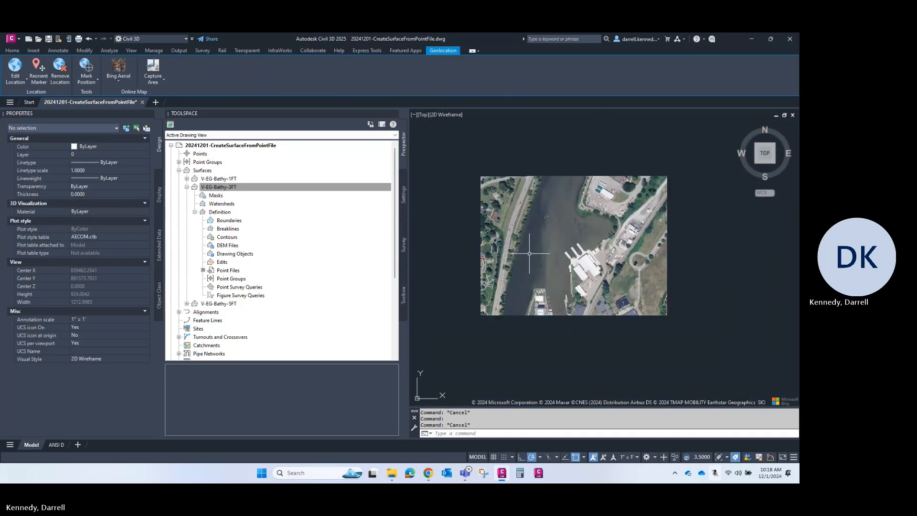
Step: Apply the Contours 1' and 5' (Design) style to the V-EG-Bathy-3FT surface and inspect its contours along the river
scroll(529, 253, "down", 5)
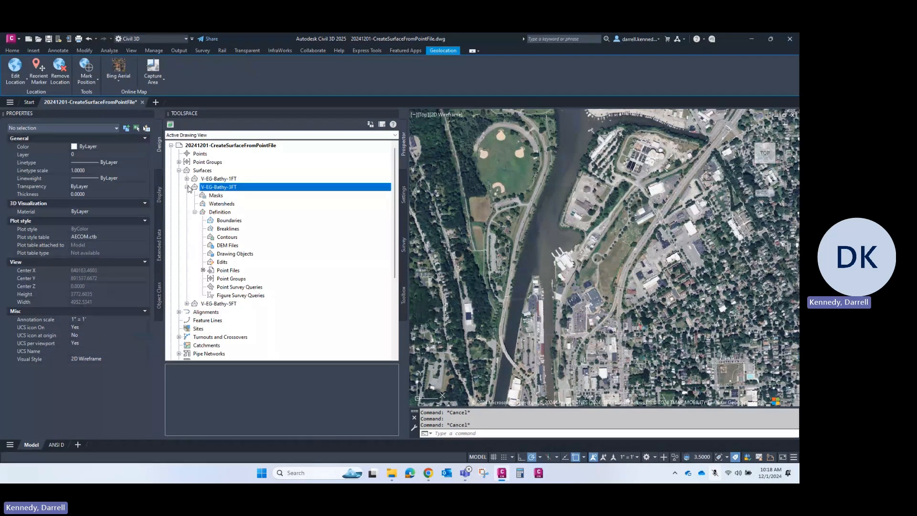
double_click(215, 190)
left_click(337, 171)
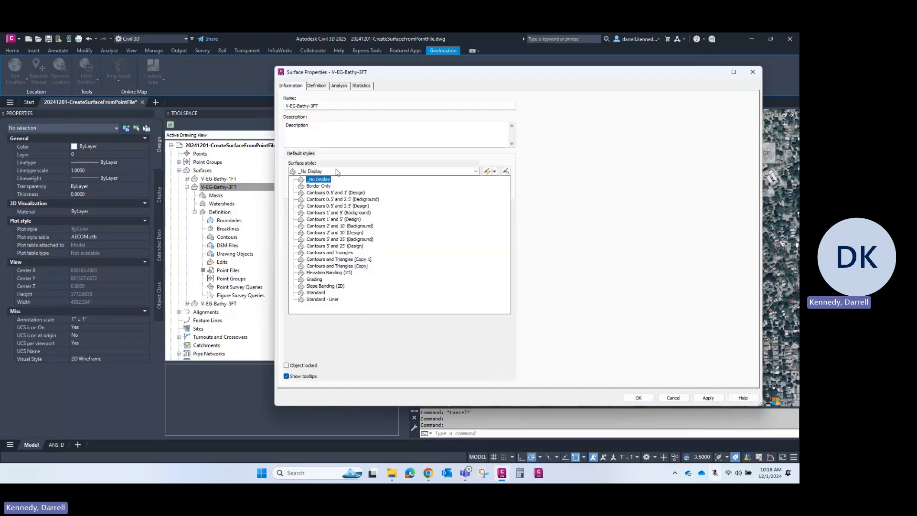
left_click(334, 219)
left_click(708, 398)
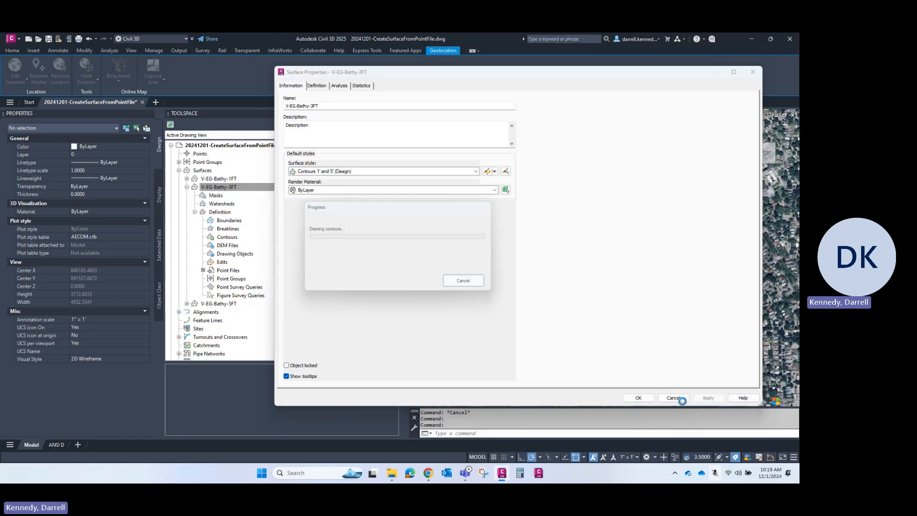
left_click(638, 399)
scroll(573, 178, "up", 5)
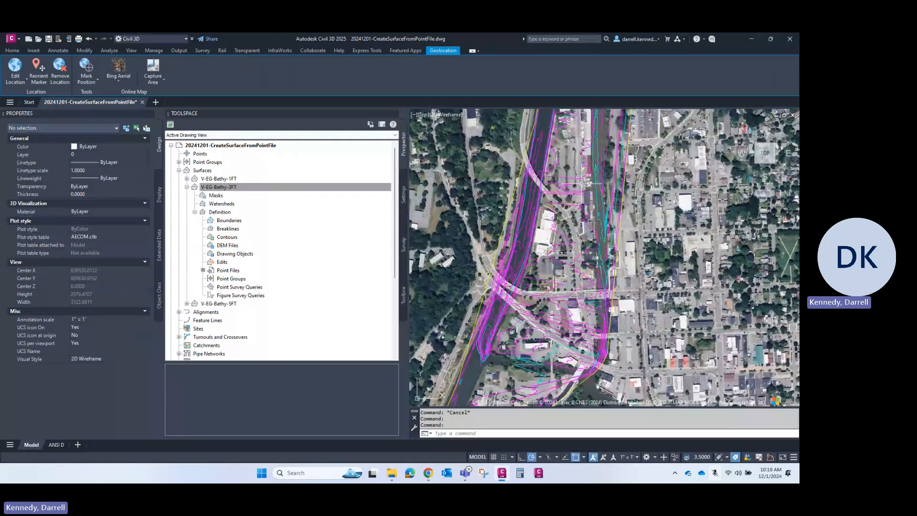
scroll(573, 178, "down", 2)
scroll(573, 177, "up", 3)
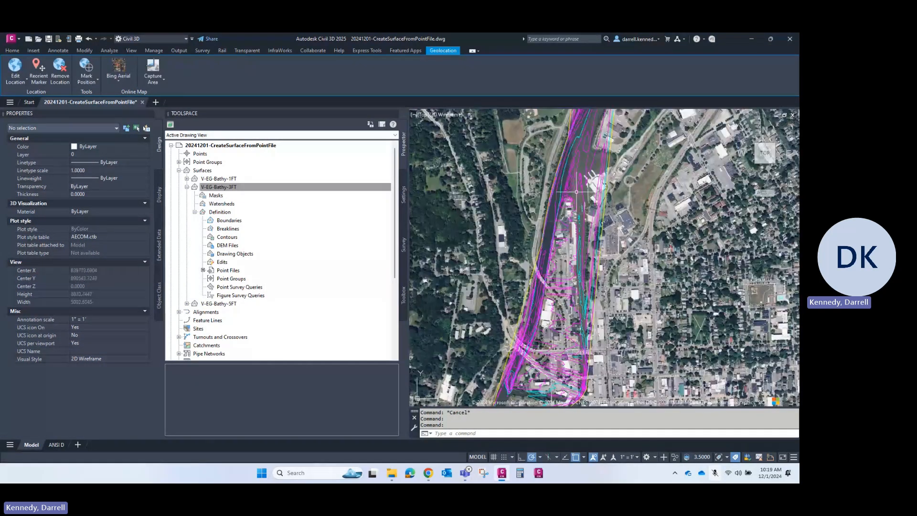
Step: Enable the maximum triangle length in the V-EG-Bathy-3FT surface's build definition, set it to 50 ft, and rebuild the surface
right_click(312, 188)
left_click(362, 207)
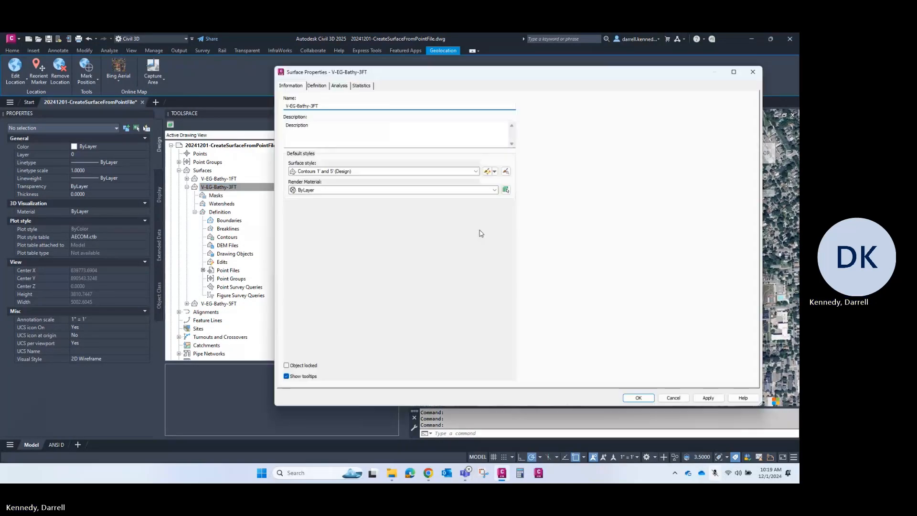
left_click(318, 86)
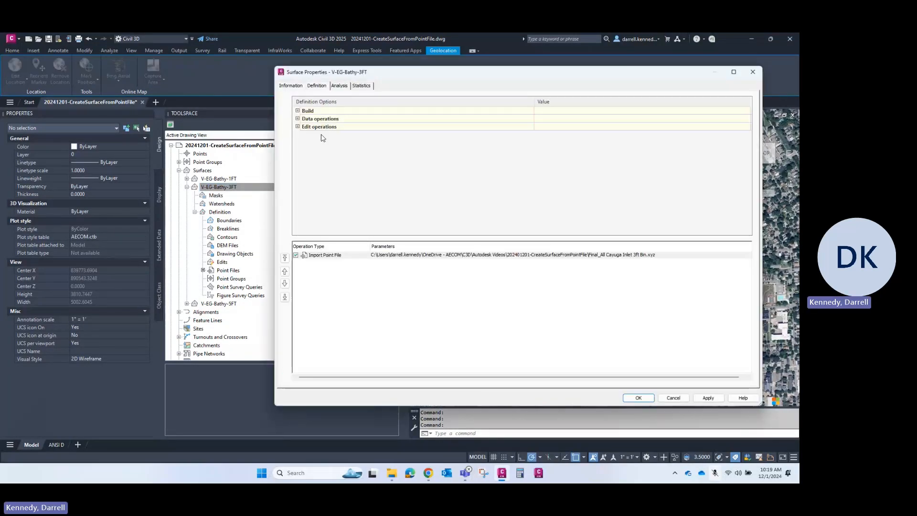
left_click(298, 111)
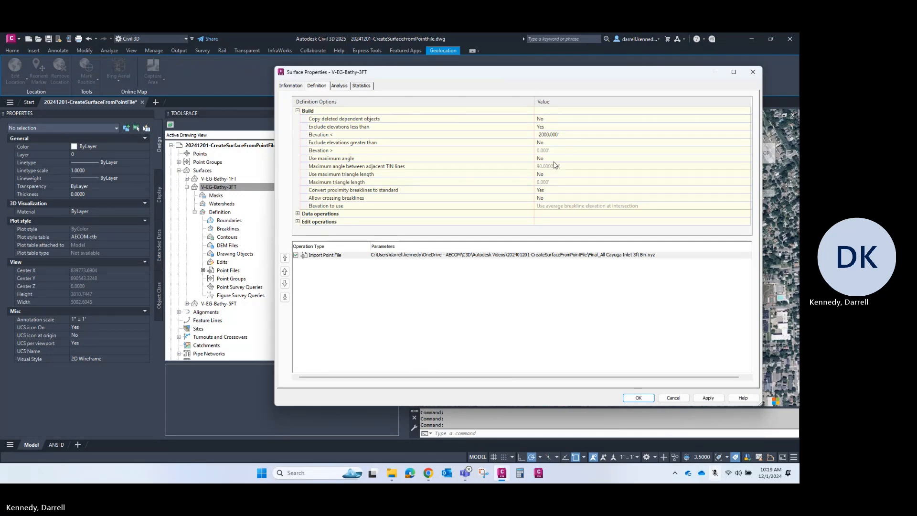
left_click(545, 174)
left_click(544, 182)
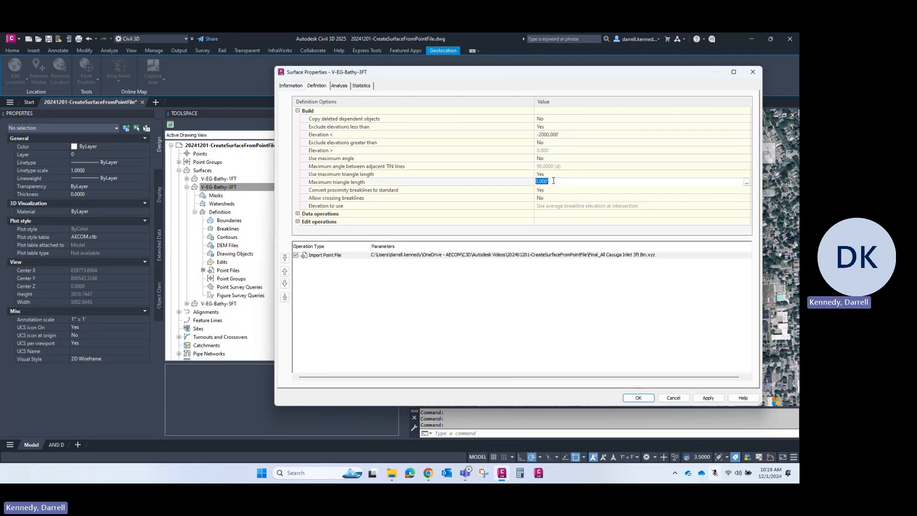
left_click(553, 181)
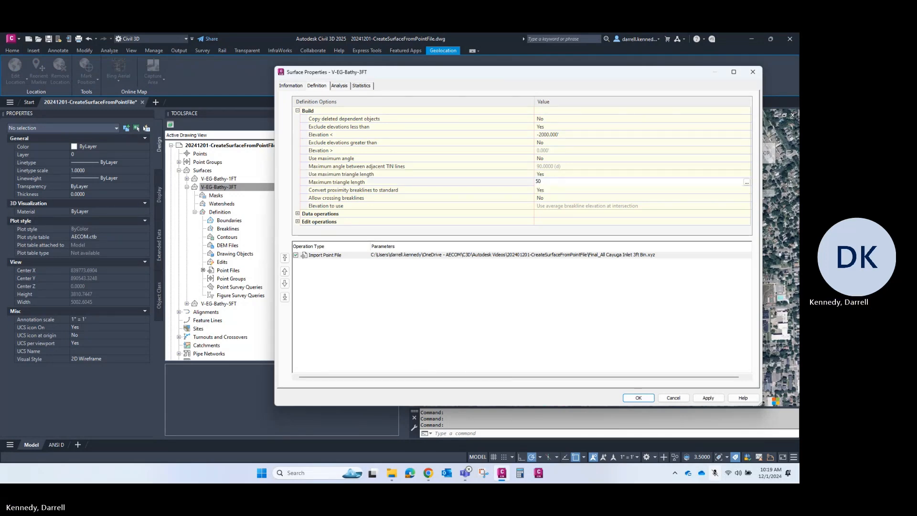
key("Return")
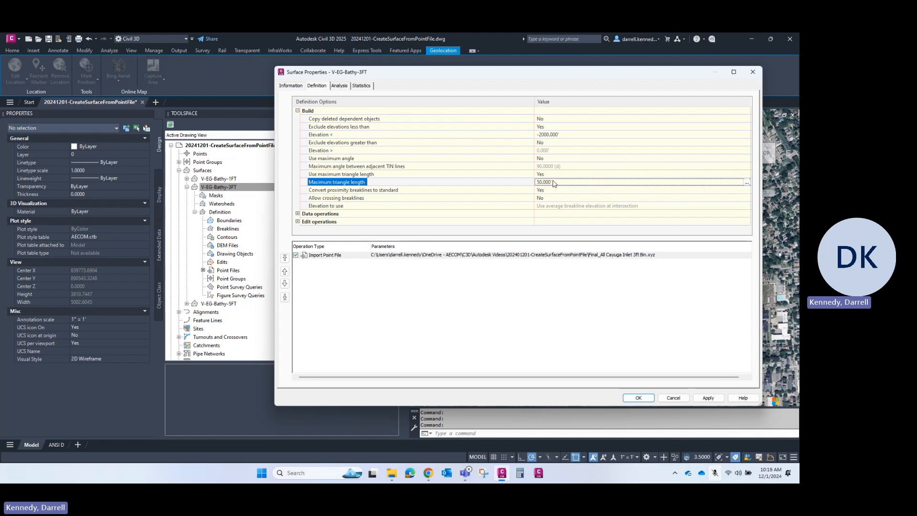
left_click(708, 397)
left_click(390, 234)
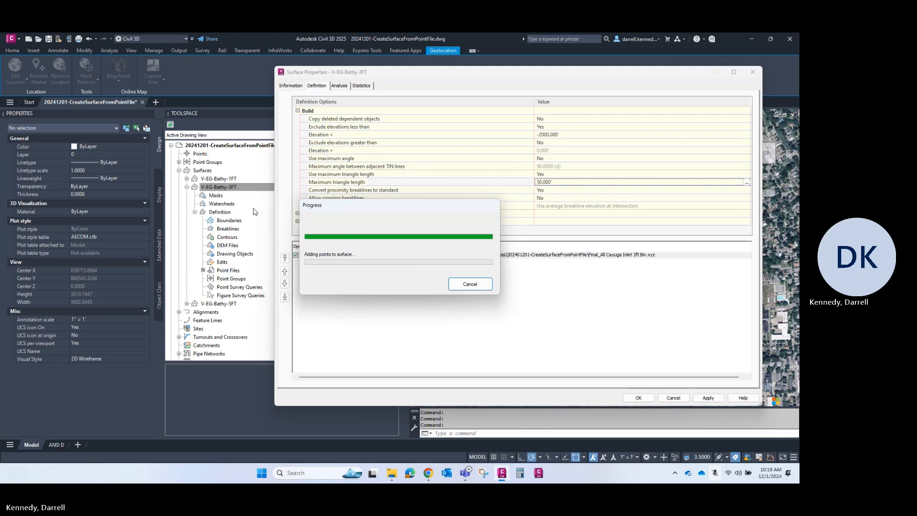
left_click(639, 398)
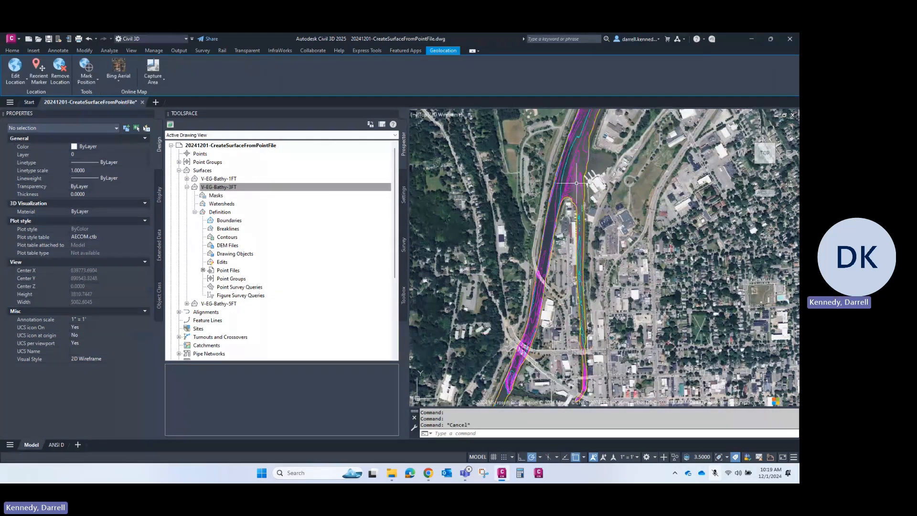
scroll(577, 183, "up", 4)
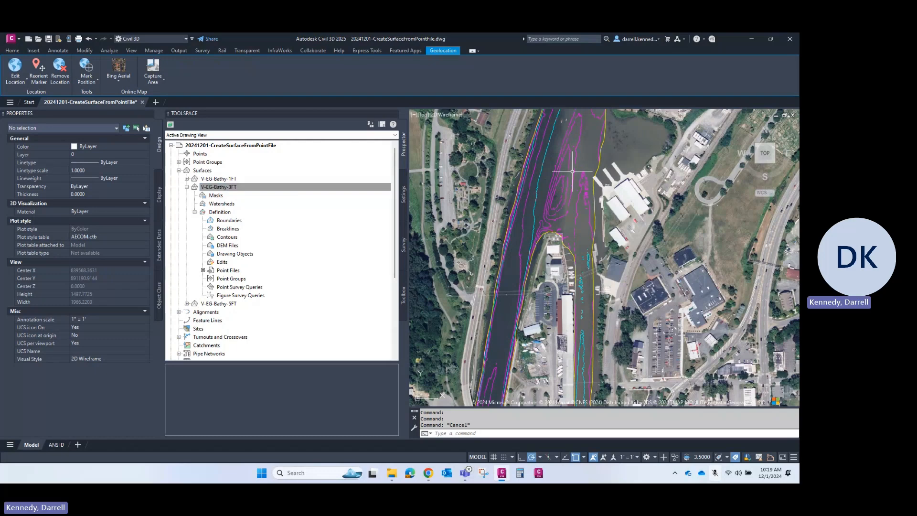
Step: Save the drawing, collapse the V-EG-Bathy-3FT surface tree, and check the DWG's file size in the project folder in File Explorer
left_click(48, 39)
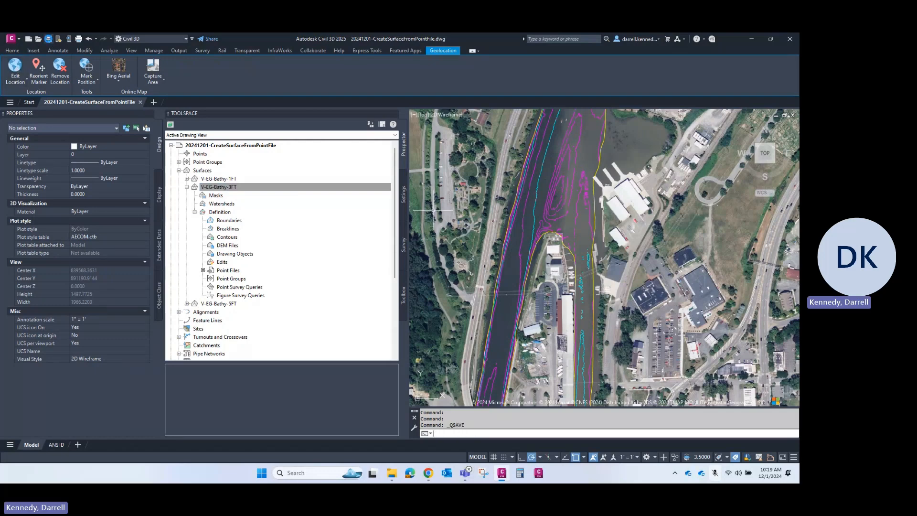
left_click(186, 186)
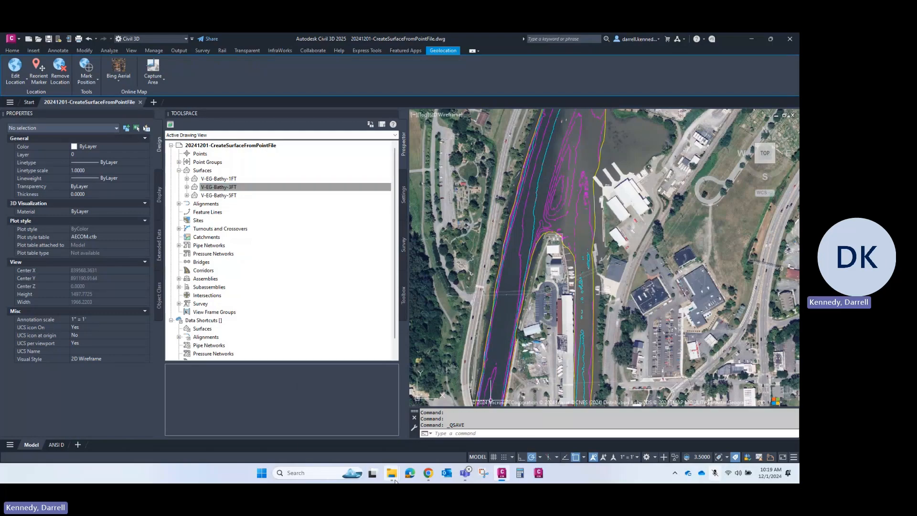
mouse_move(392, 473)
mouse_move(473, 422)
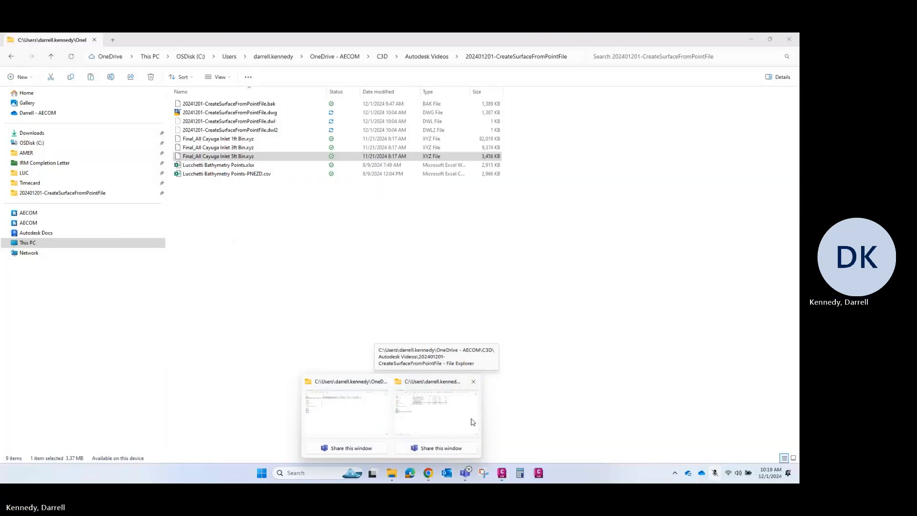
left_click(472, 422)
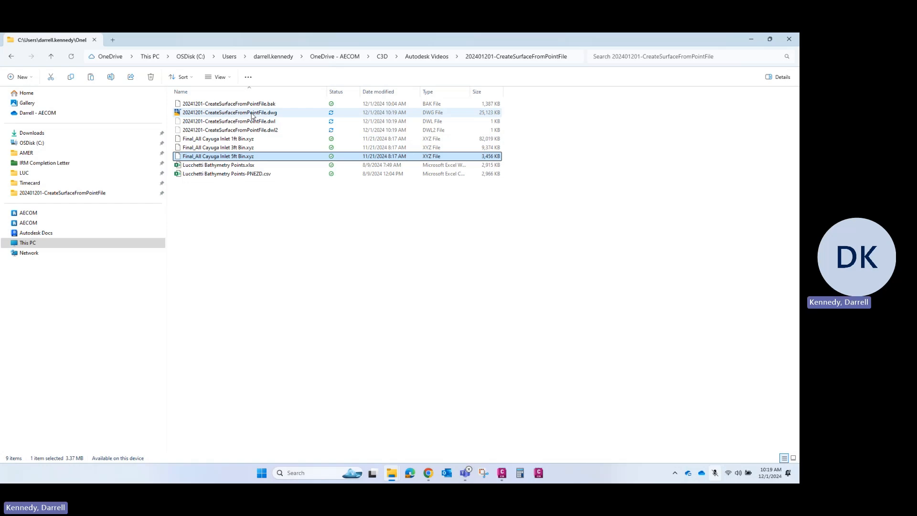
left_click(751, 41)
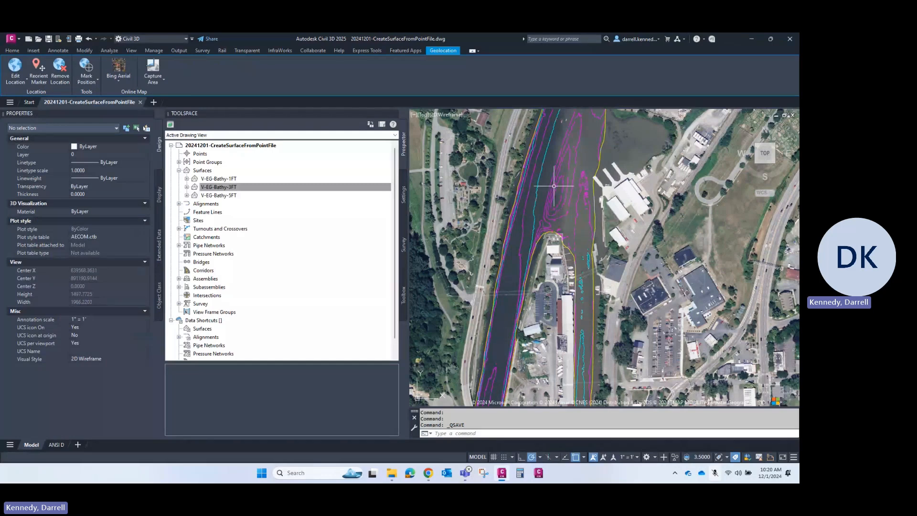
mouse_move(553, 187)
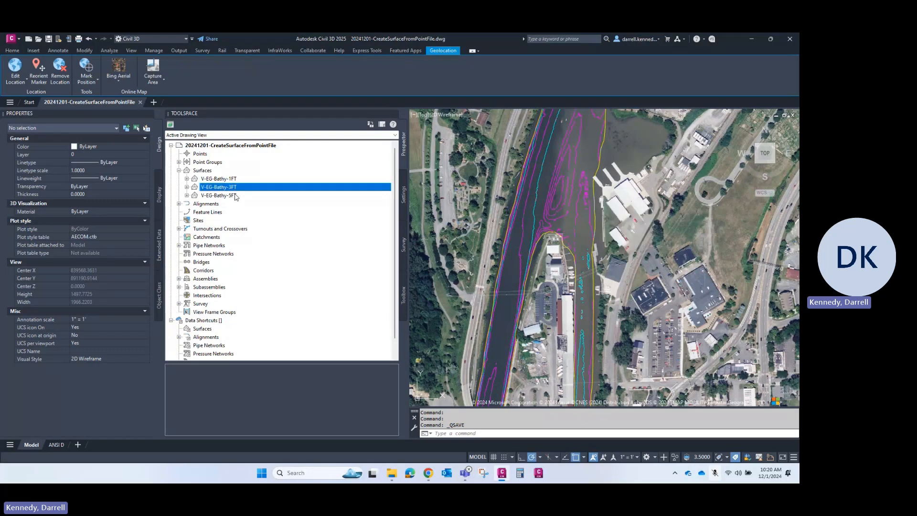
left_click(389, 478)
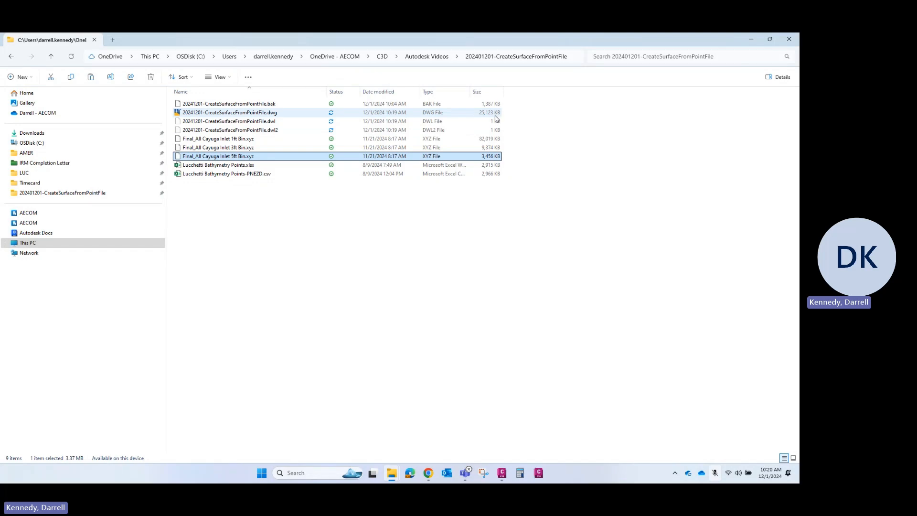
left_click(752, 41)
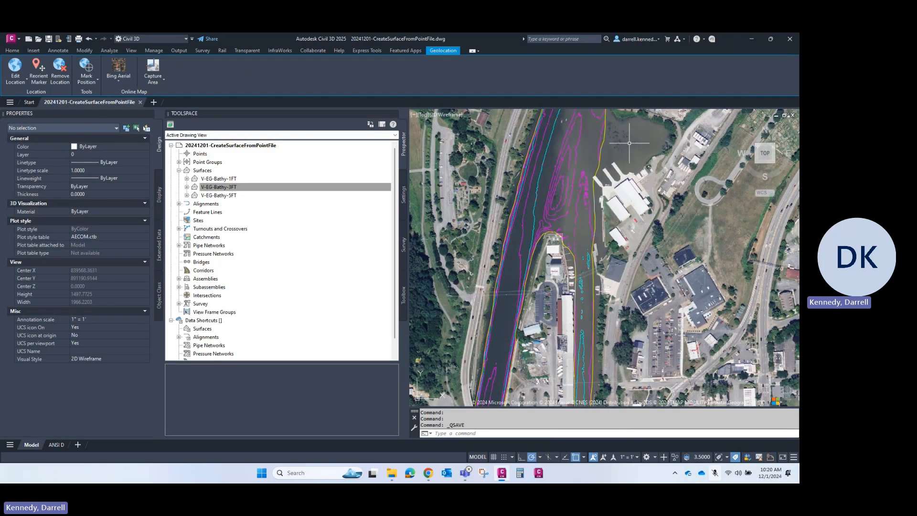
Step: Add the point file Final_All Cayuga Inlet 1ft Bin.xyz to the V-EG-Bathy-1FT surface definition in ENZ (space delimited) format
left_click(186, 179)
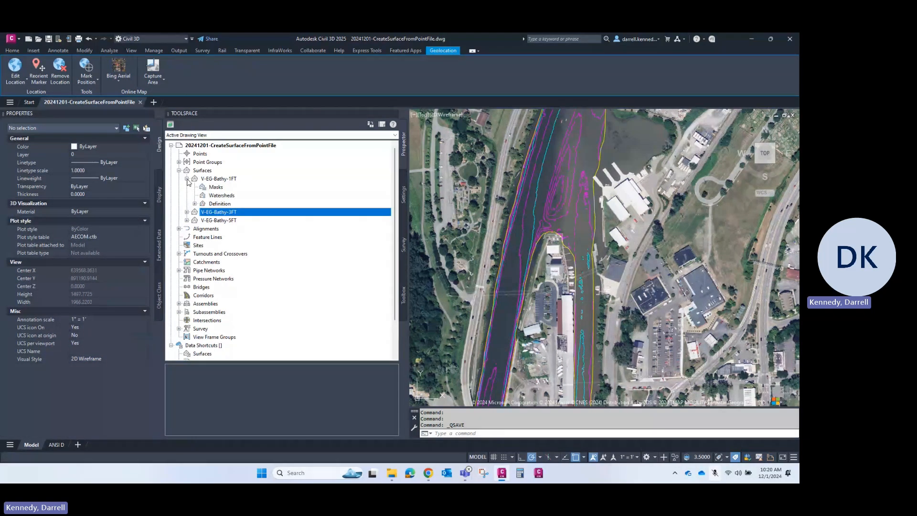
left_click(196, 204)
right_click(235, 254)
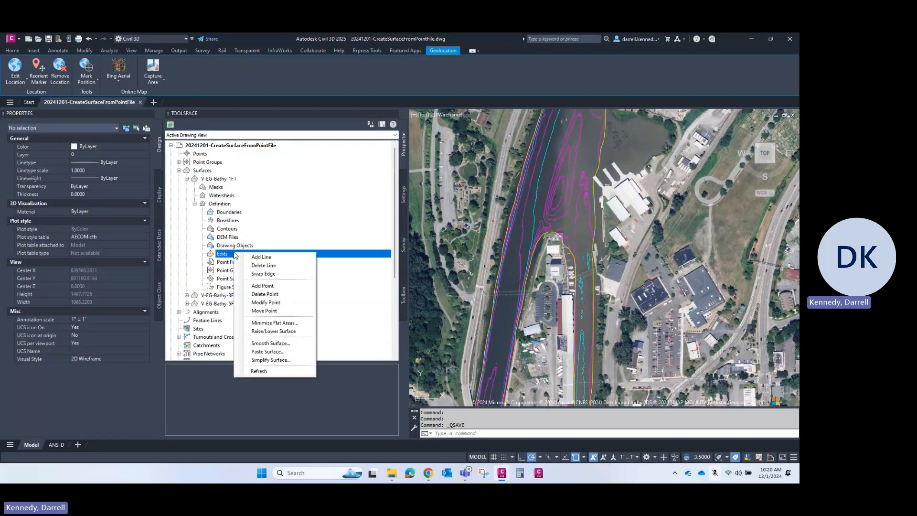
right_click(229, 262)
left_click(254, 266)
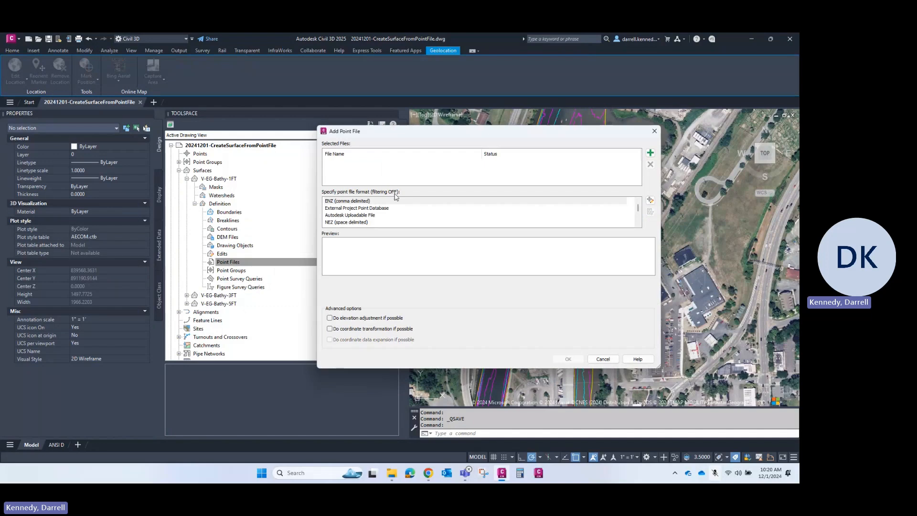
left_click(650, 153)
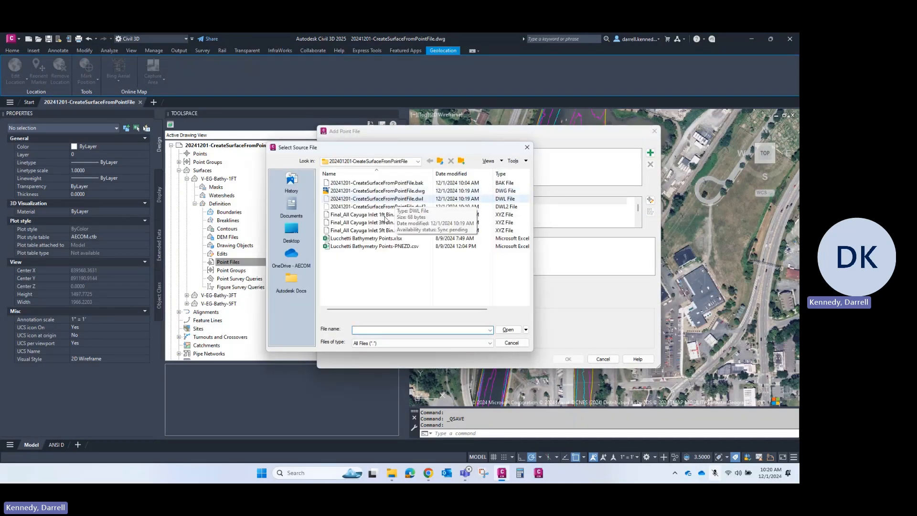
left_click(385, 216)
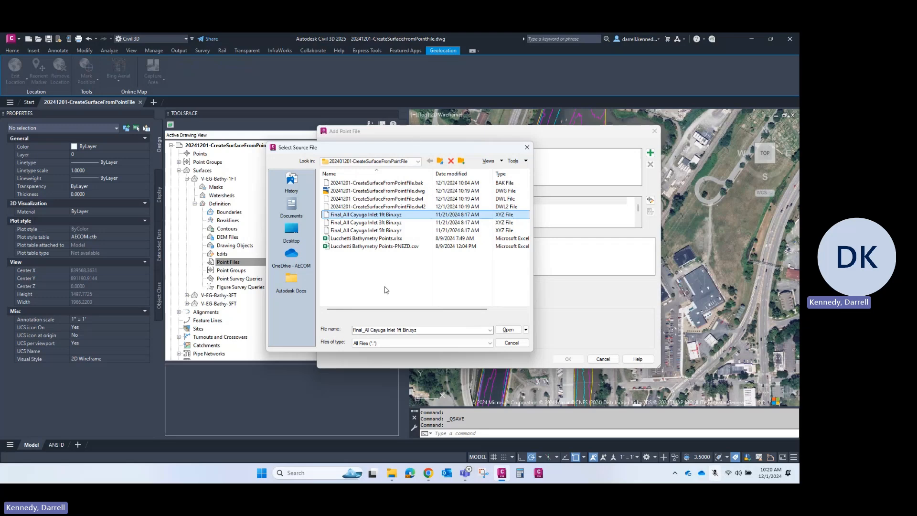
left_click(508, 329)
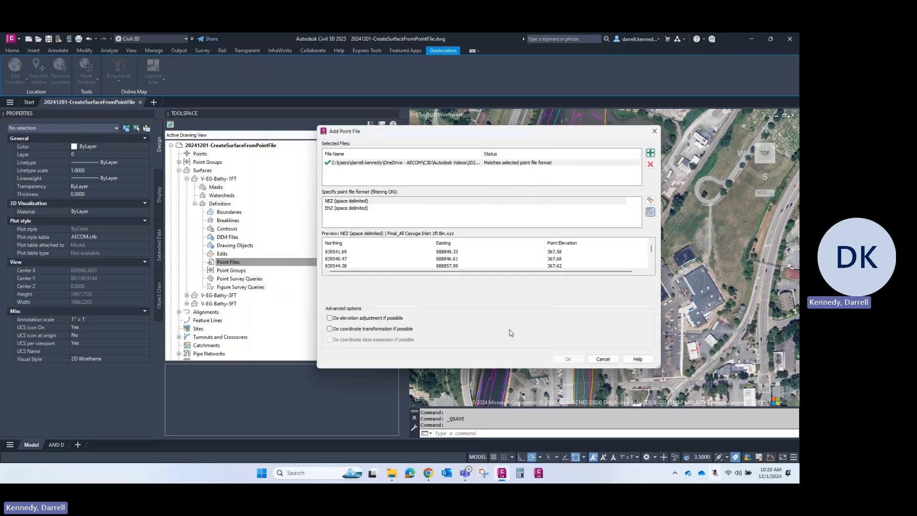
left_click(354, 208)
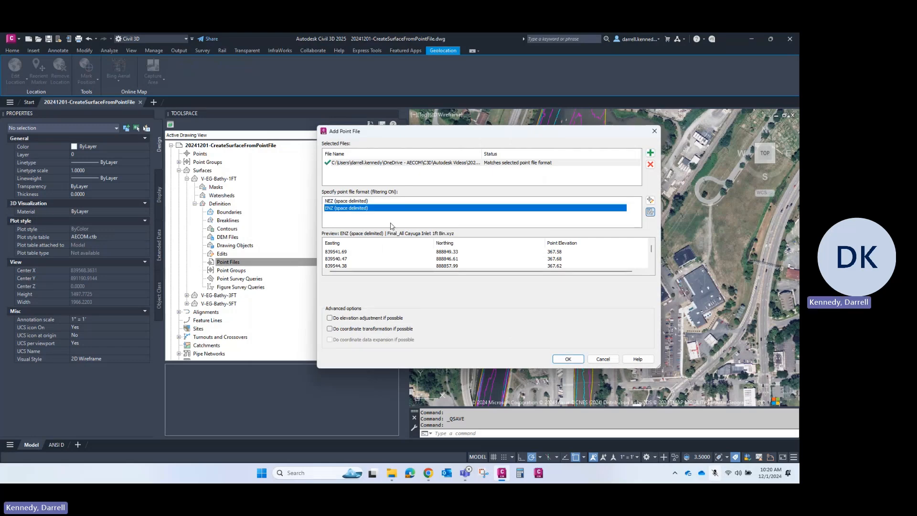
left_click(567, 360)
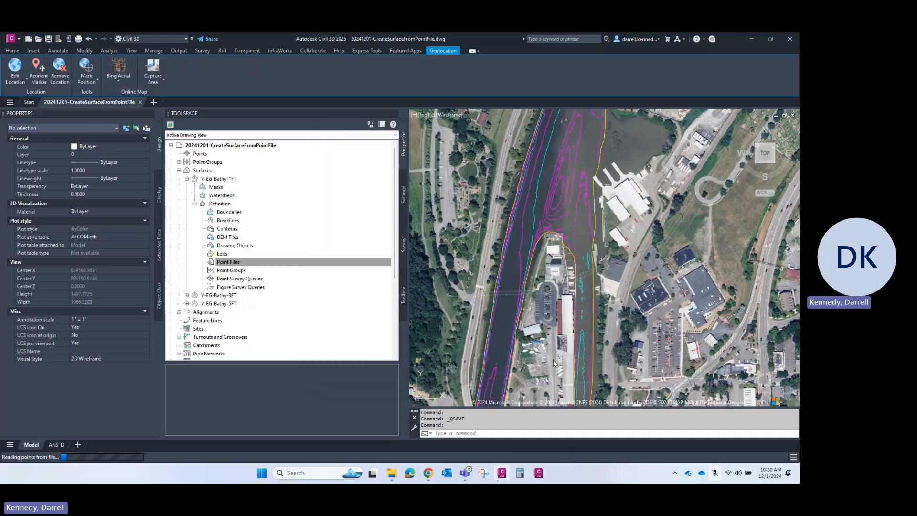
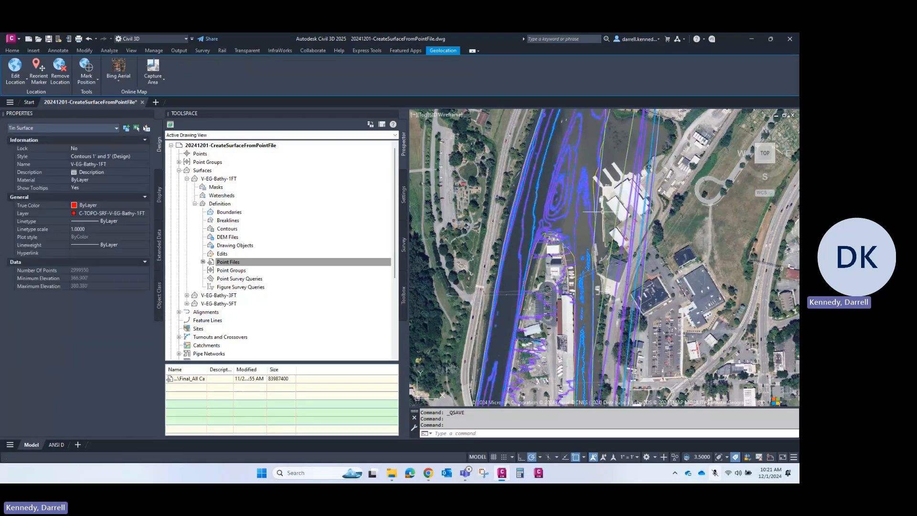
Step: Set the surface style of V-EG-Bathy-3FT to _No Display in its surface properties
key("Escape")
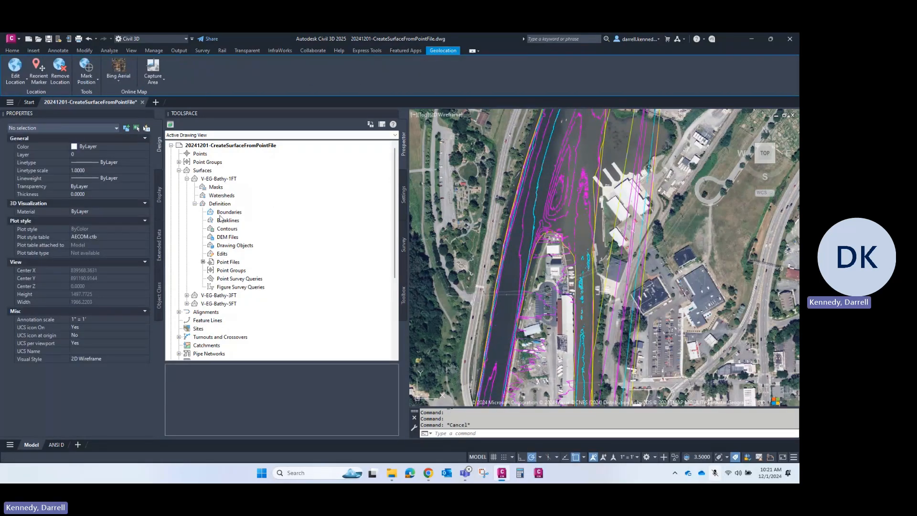
right_click(233, 299)
left_click(298, 99)
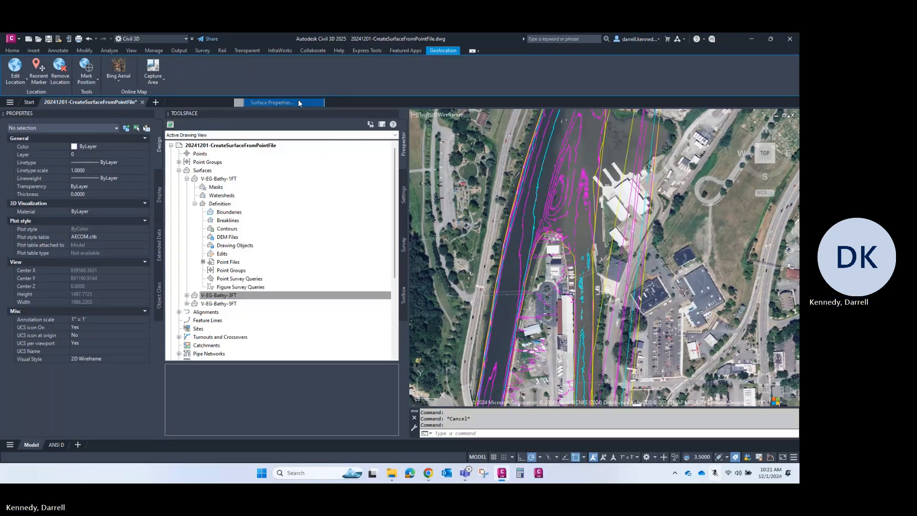
left_click(295, 87)
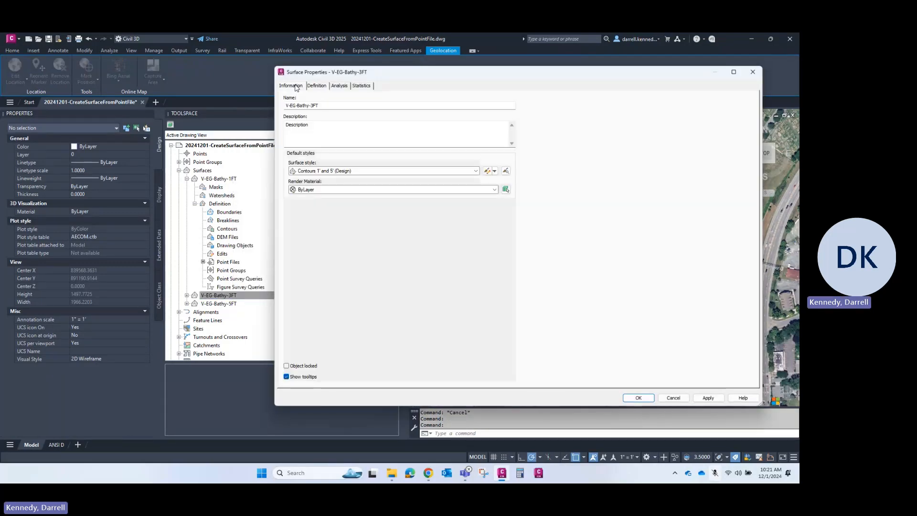
left_click(327, 171)
left_click(320, 179)
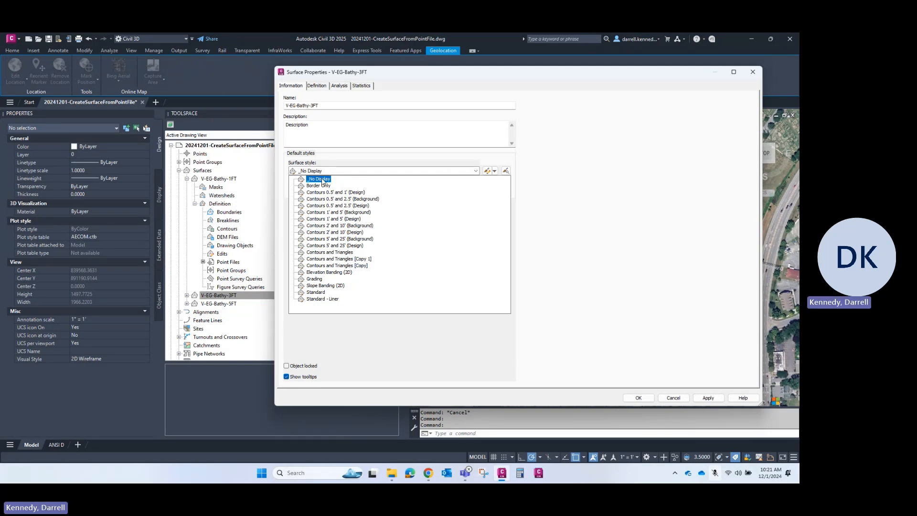
left_click(313, 180)
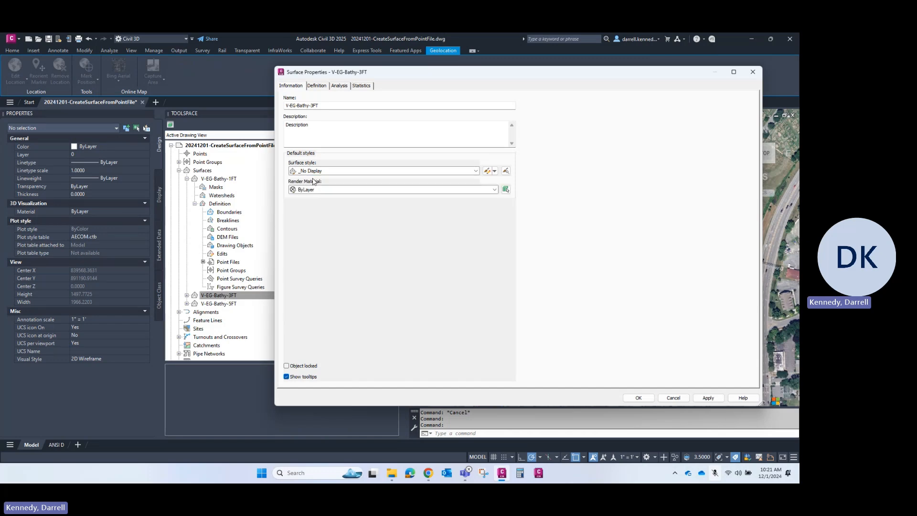
left_click(638, 398)
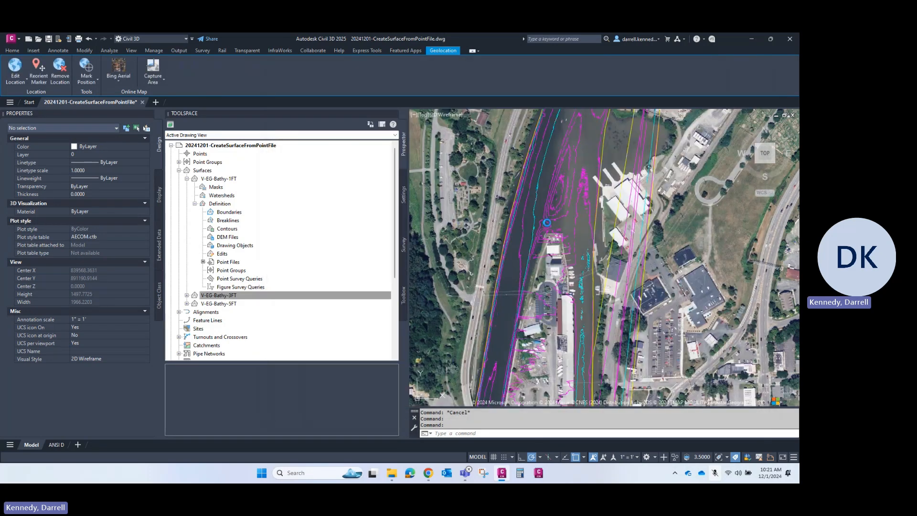
Step: Apply the Contours and Triangles style to the V-EG-Bathy-1FT surface and clear the selection
left_click(562, 188)
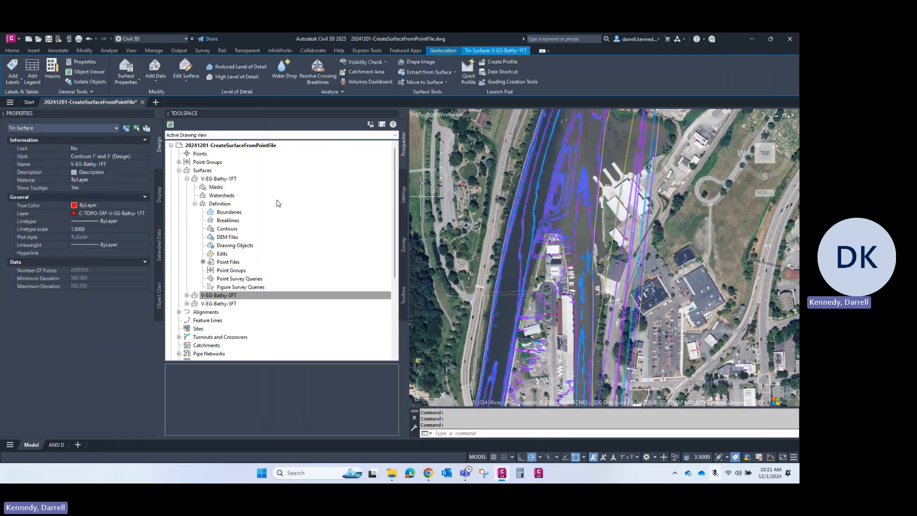
left_click(123, 156)
left_click(157, 172)
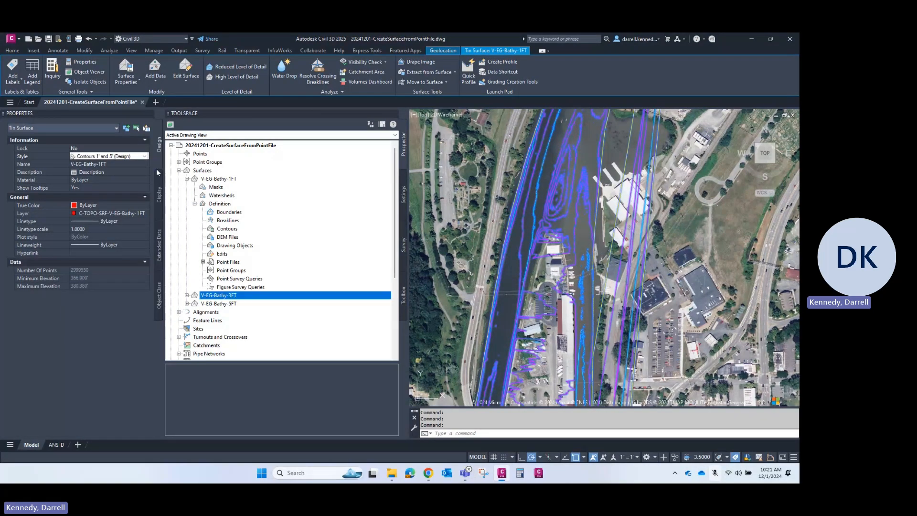
left_click(123, 156)
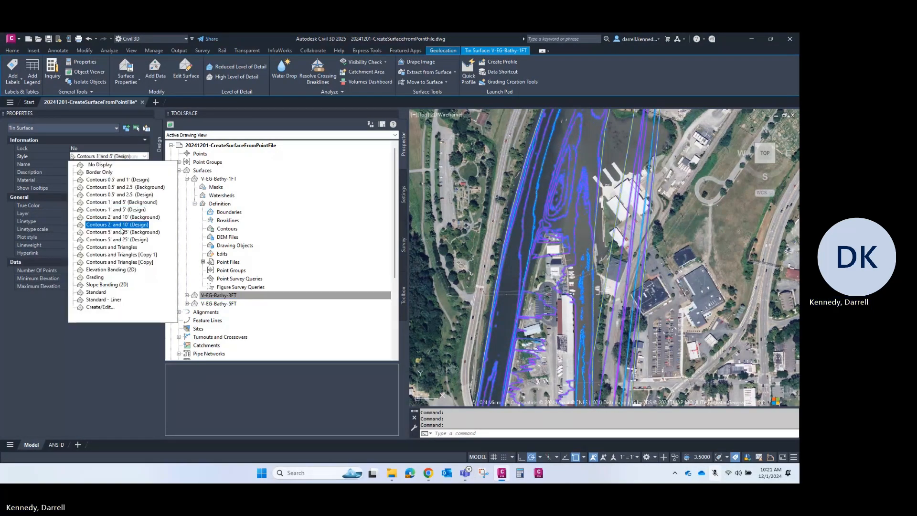
left_click(111, 247)
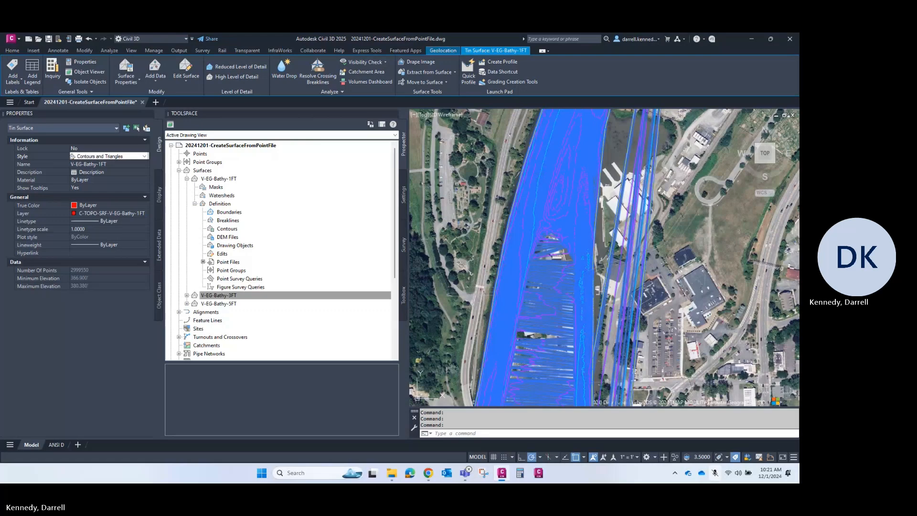
left_click(684, 178)
key("Escape")
key("Escape")
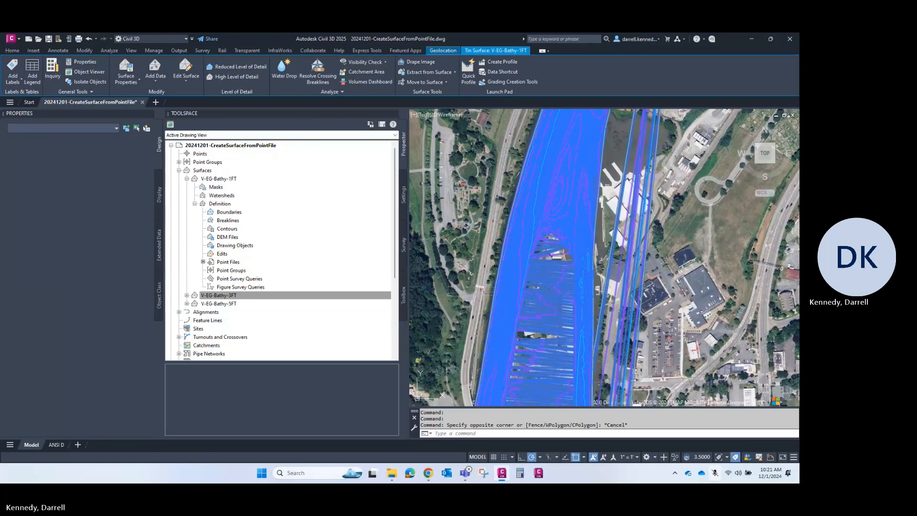
key("Escape")
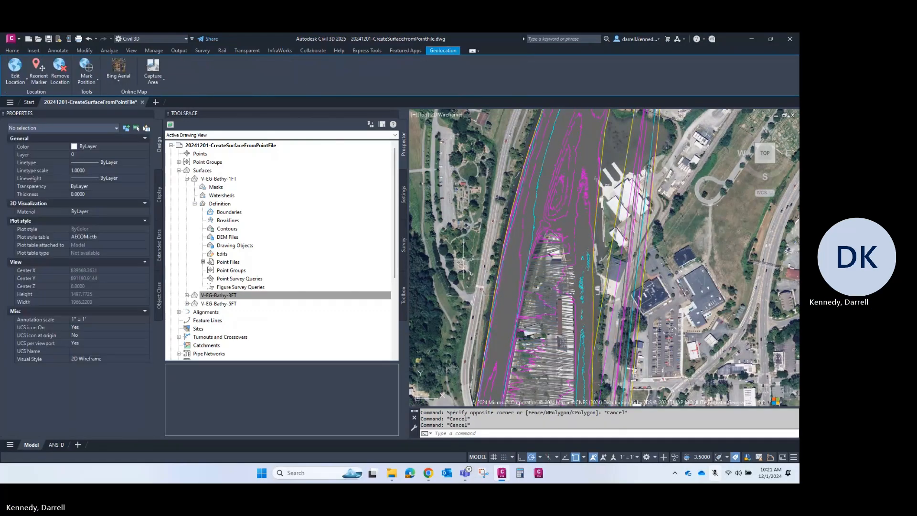
Step: Enable the maximum triangle length in the V-EG-Bathy-1FT surface's build definition and set it to 10 ft
right_click(242, 179)
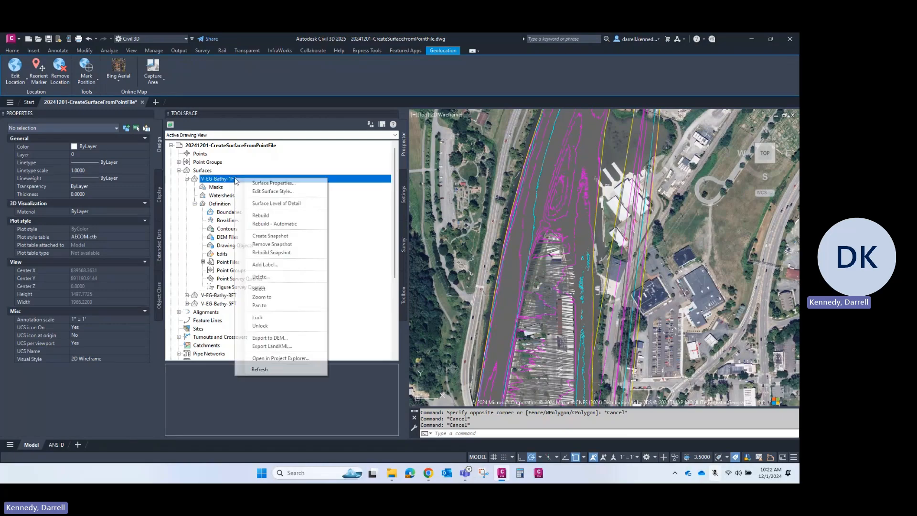
left_click(259, 185)
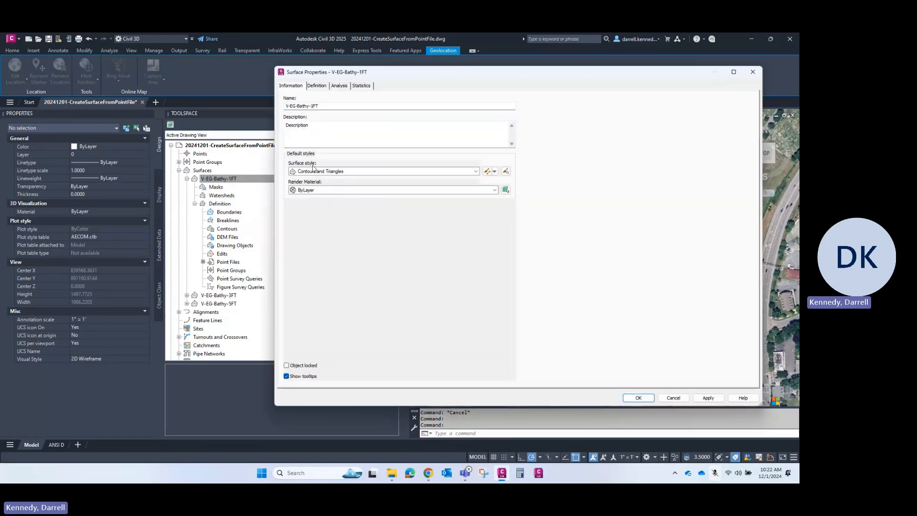
left_click(326, 88)
left_click(298, 111)
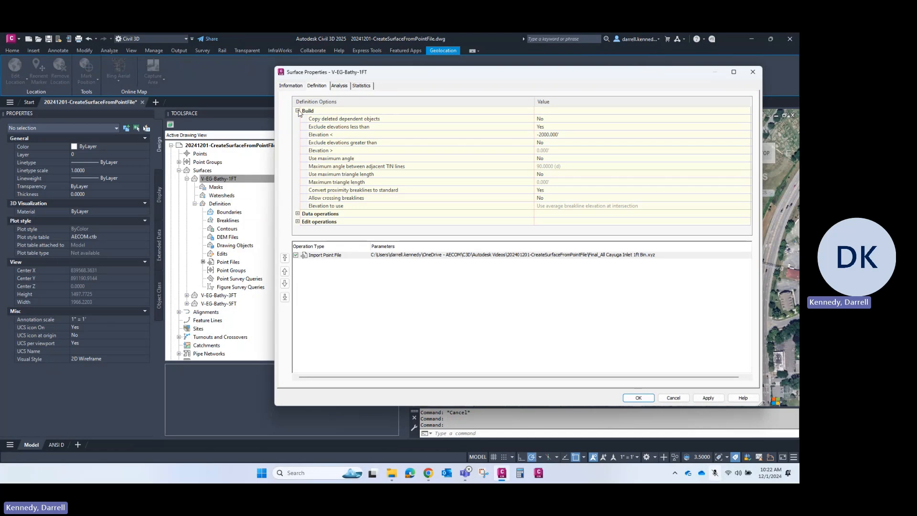
left_click(550, 175)
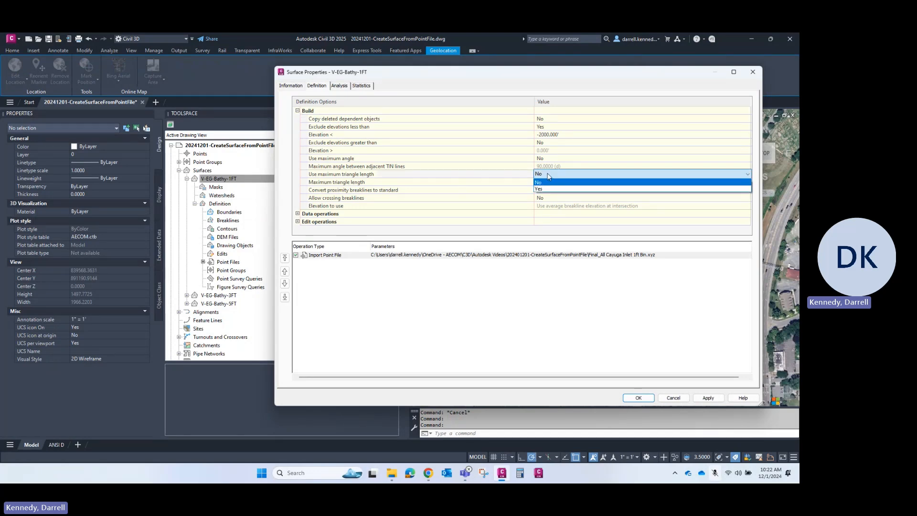
left_click(553, 182)
left_click(554, 182)
type("1")
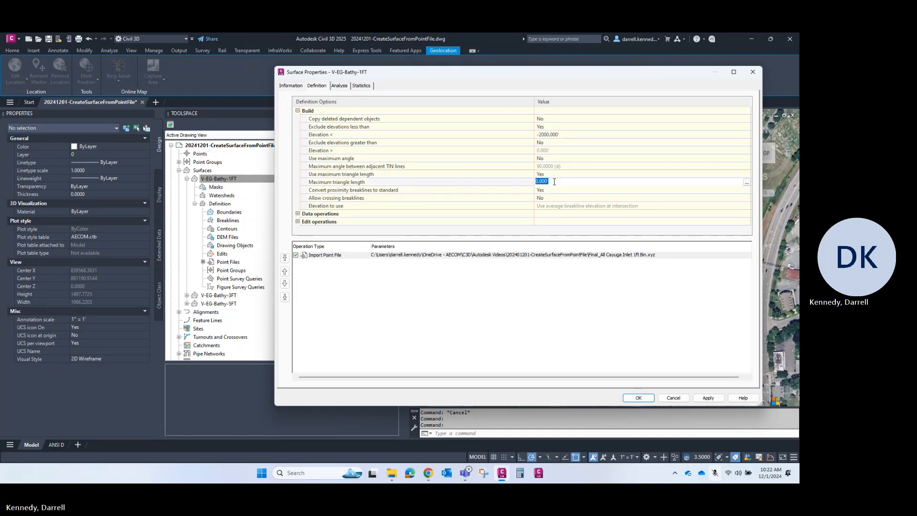
type("0")
key("Return")
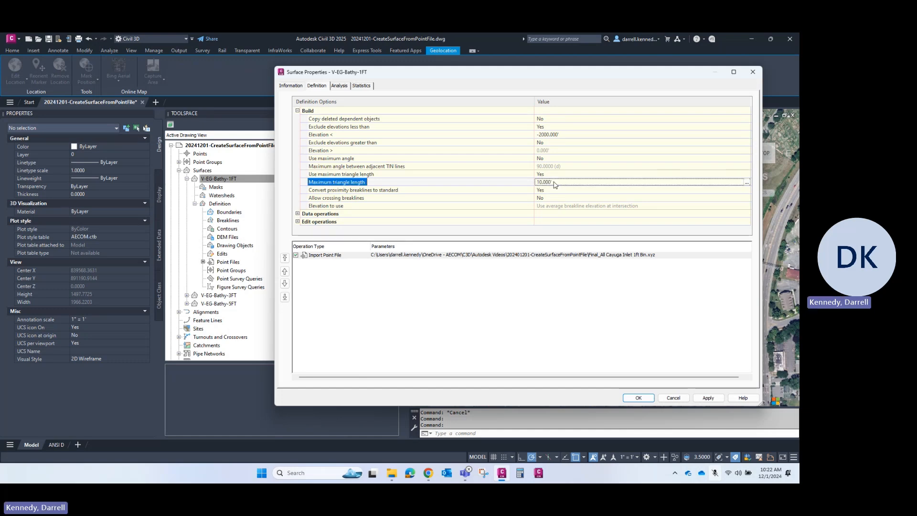
Step: Apply the changed definition, rebuild the V-EG-Bathy-1FT surface, and close its surface properties
left_click(707, 398)
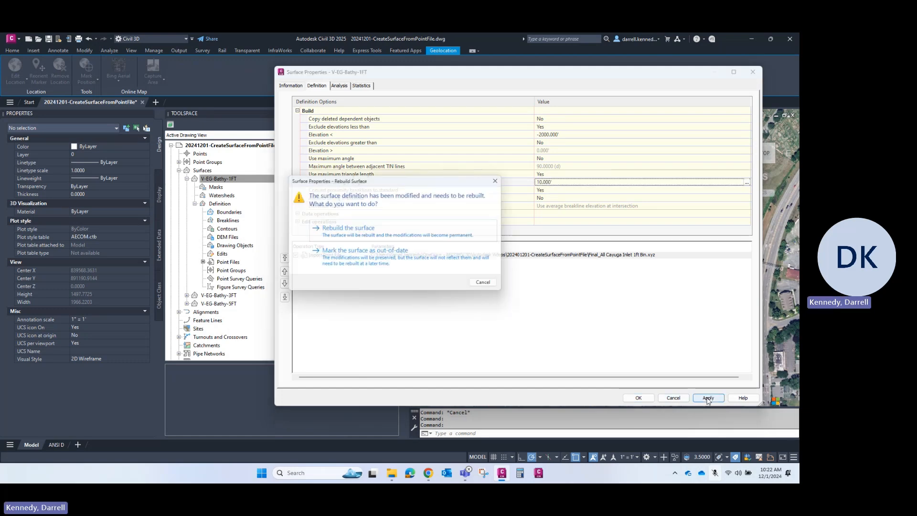
left_click(343, 220)
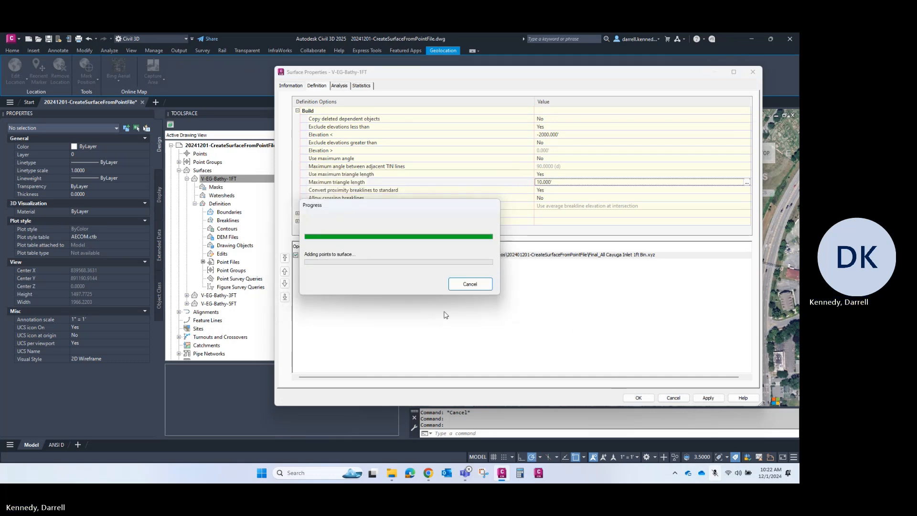
left_click(639, 397)
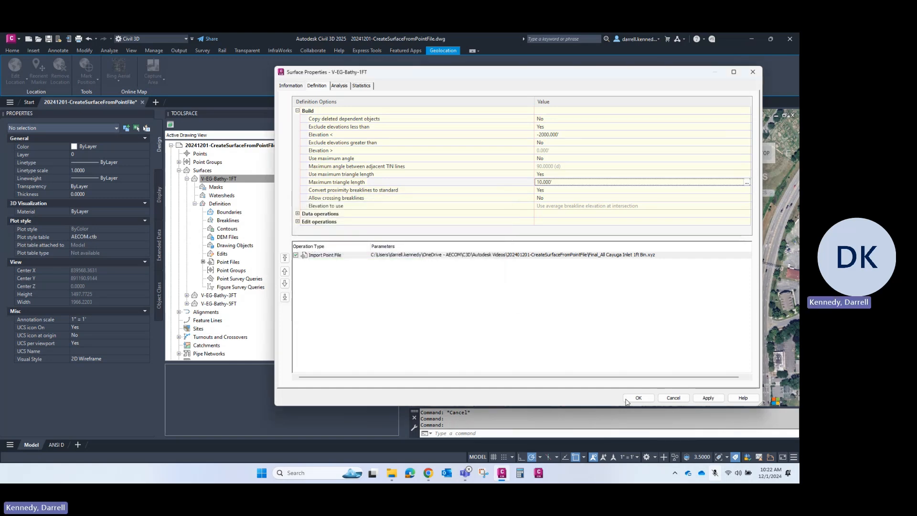
left_click(627, 399)
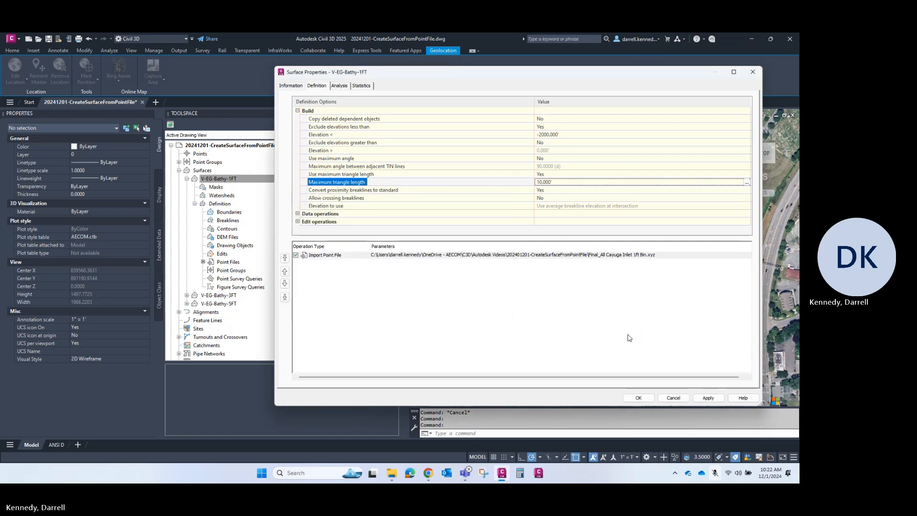
left_click(638, 398)
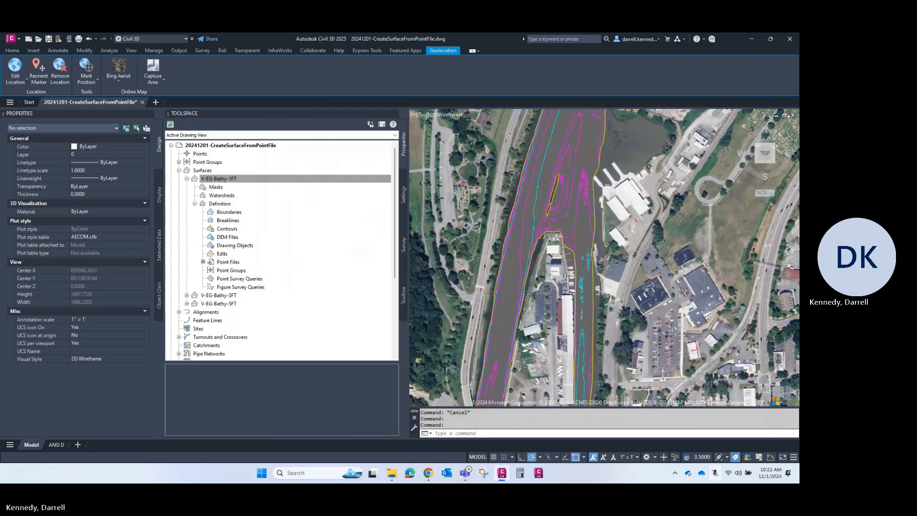
Step: Inspect the rebuilt V-EG-Bathy-1FT surface's border and contours along the river up to the marina and the river mouth
scroll(621, 256, "down", 4)
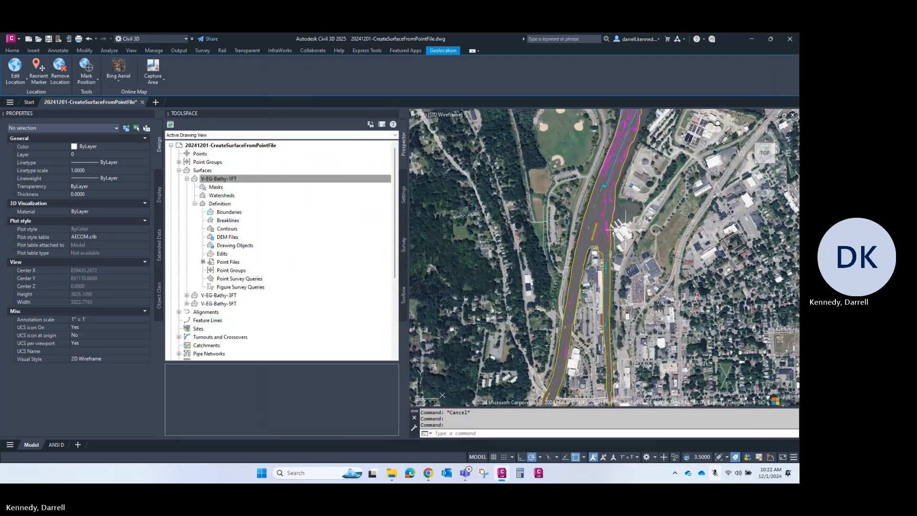
middle_click_drag(623, 220, 616, 325)
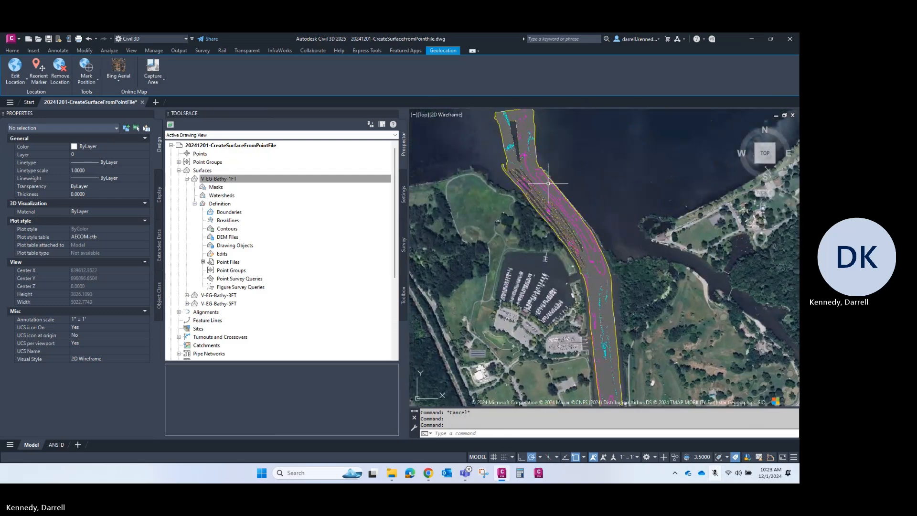
scroll(611, 334, "up", 2)
middle_click_drag(611, 334, 591, 297)
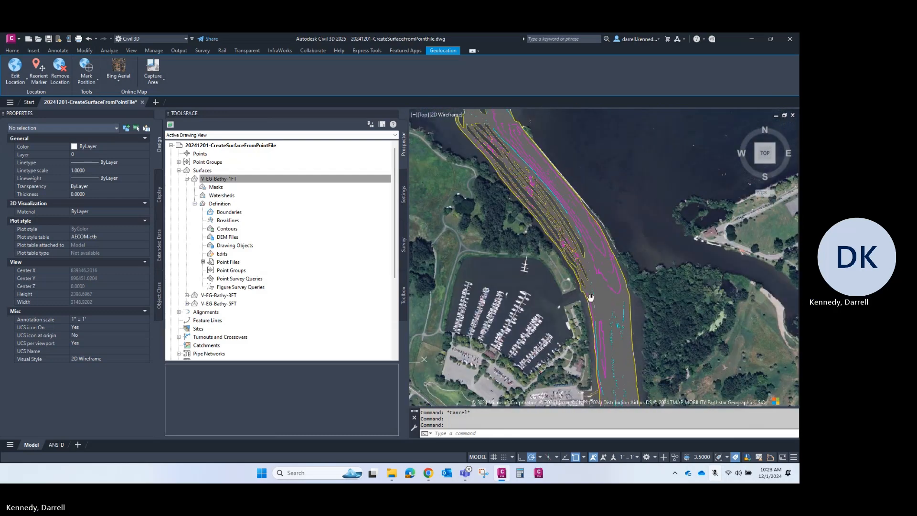
Step: Change the V-EG-Bathy-1FT surface's style to Contours 1' and 5' (Design) and clear the selection
scroll(597, 306, "up", 6)
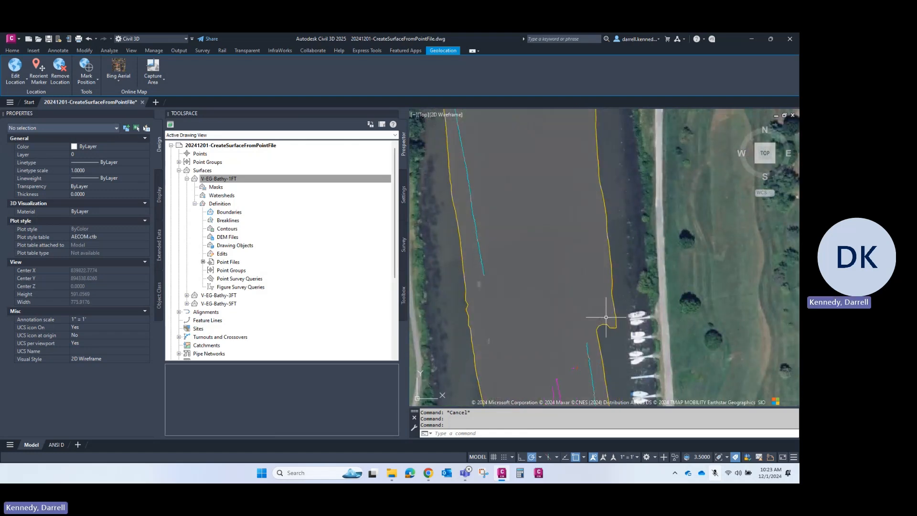
scroll(606, 316, "up", 2)
scroll(607, 304, "up", 2)
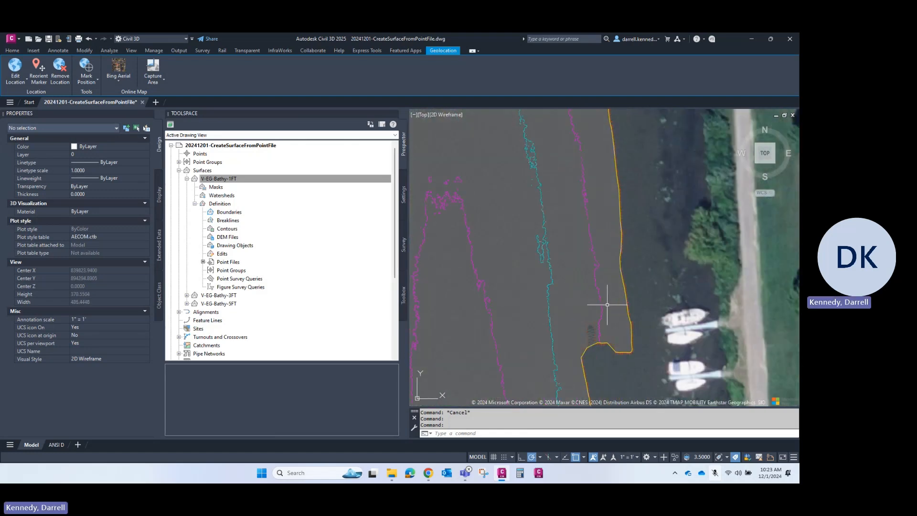
scroll(607, 305, "up", 4)
scroll(607, 304, "up", 6)
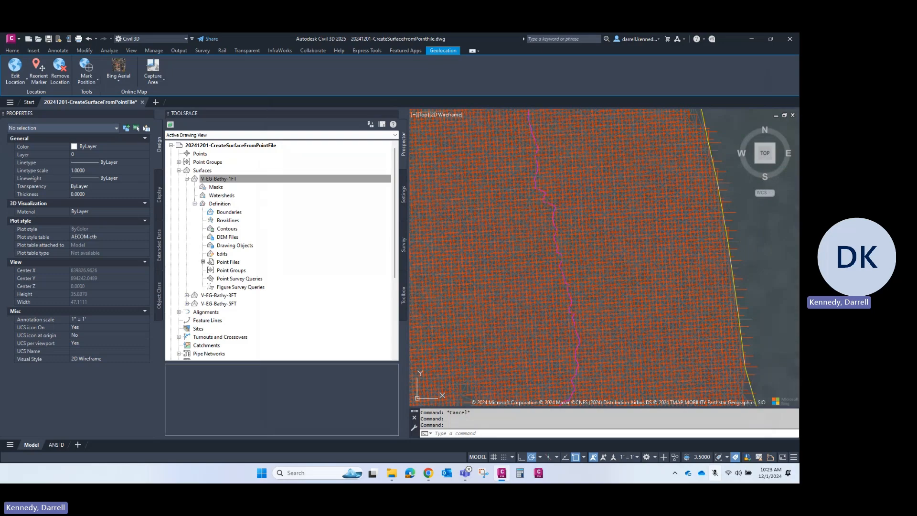
left_click(606, 303)
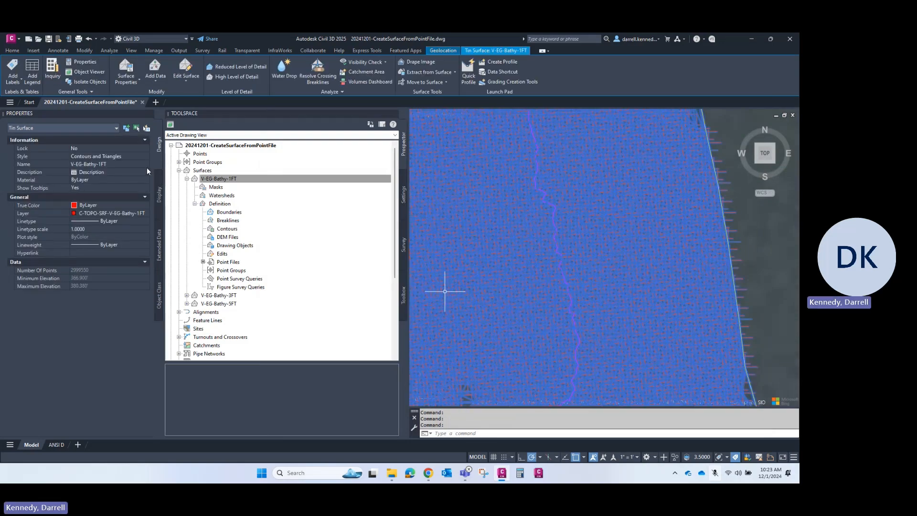
left_click(127, 160)
left_click(127, 160)
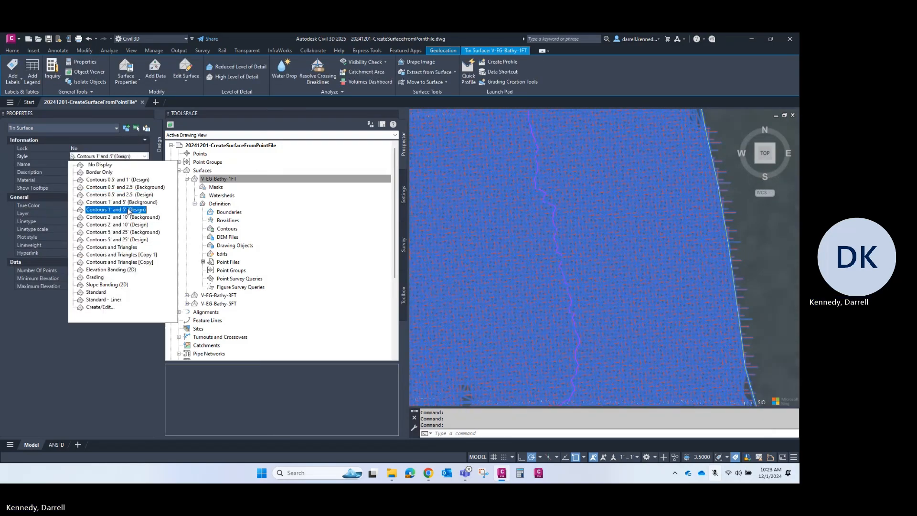
left_click(108, 208)
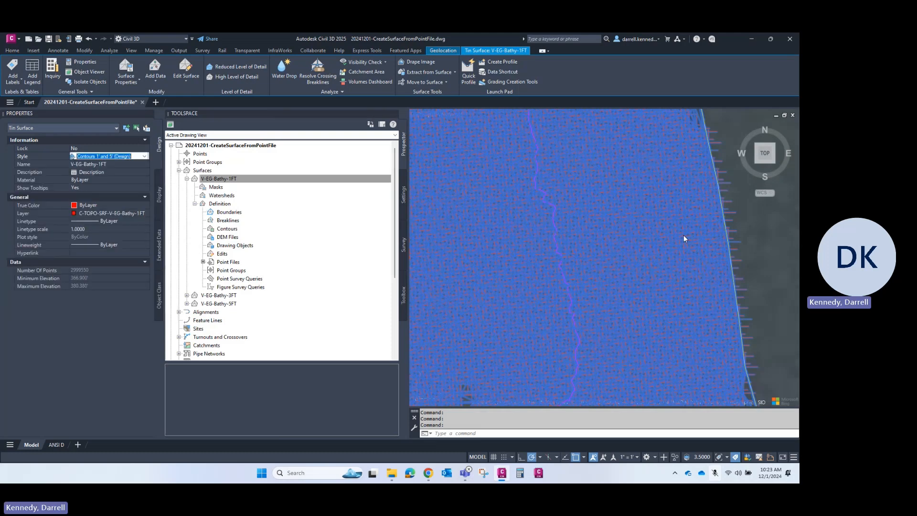
left_click(749, 216)
key("Escape")
key("Escape")
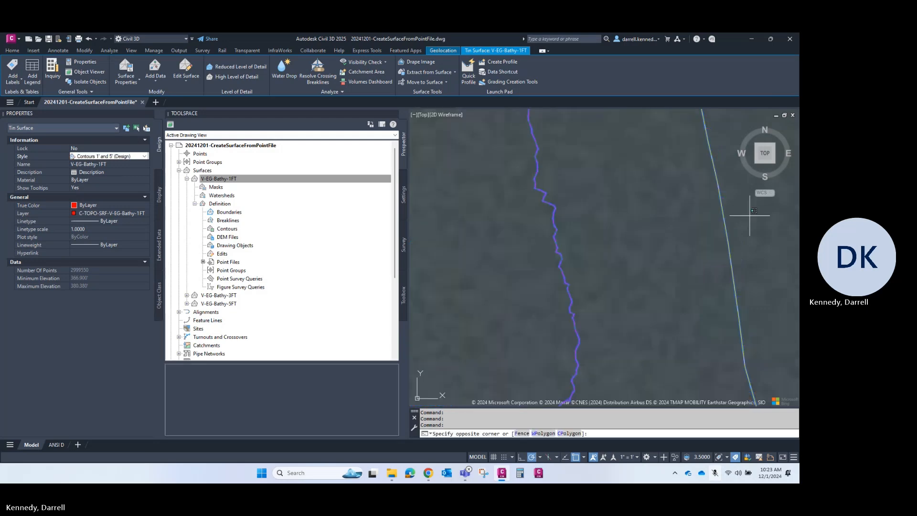
Step: Rebuild the V-EG-Bathy-1FT surface with a maximum triangle length of 50' and save the drawing
scroll(594, 235, "down", 5)
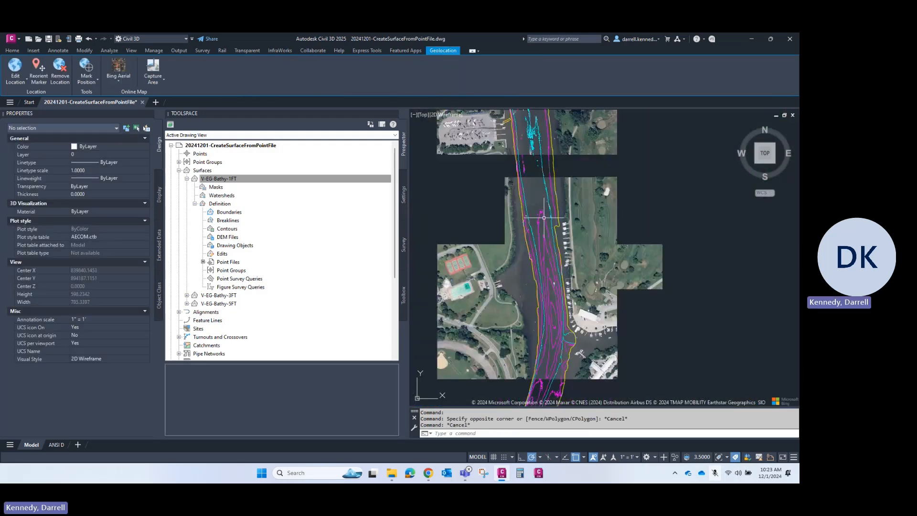
scroll(544, 218, "down", 7)
scroll(544, 217, "down", 5)
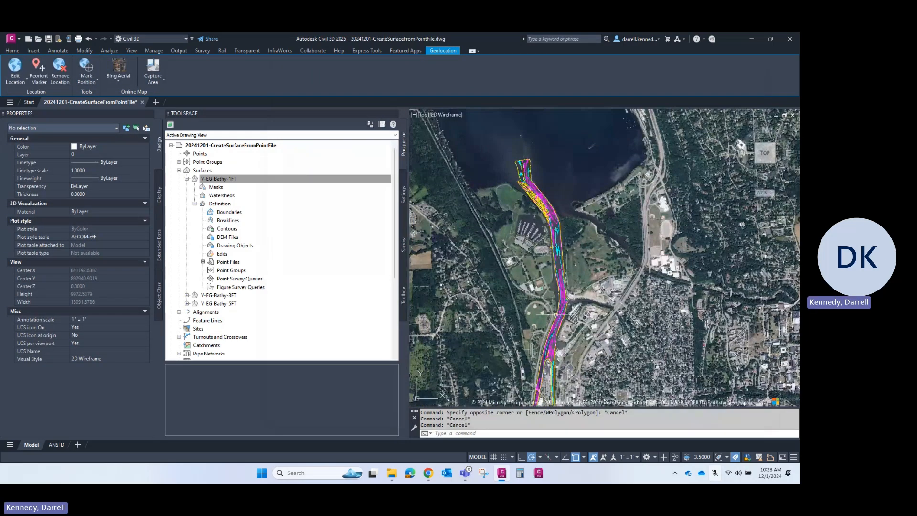
right_click(291, 179)
left_click(335, 182)
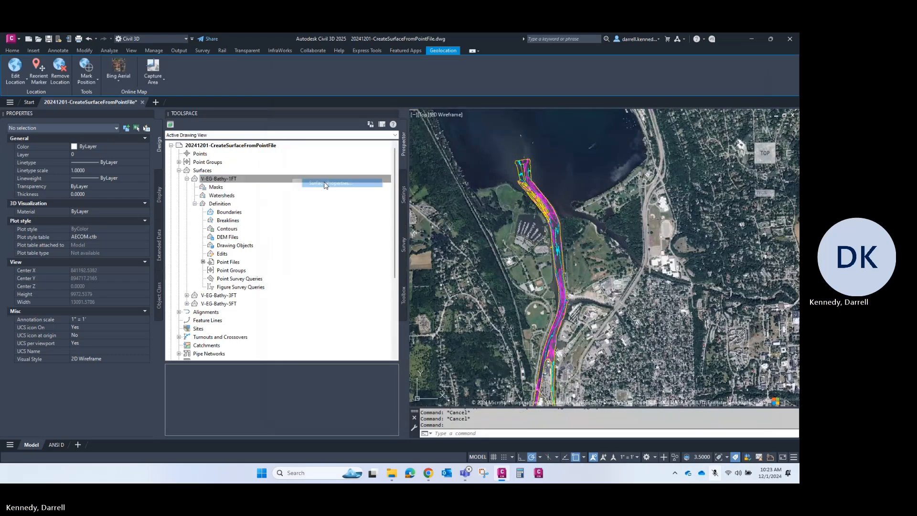
left_click(297, 111)
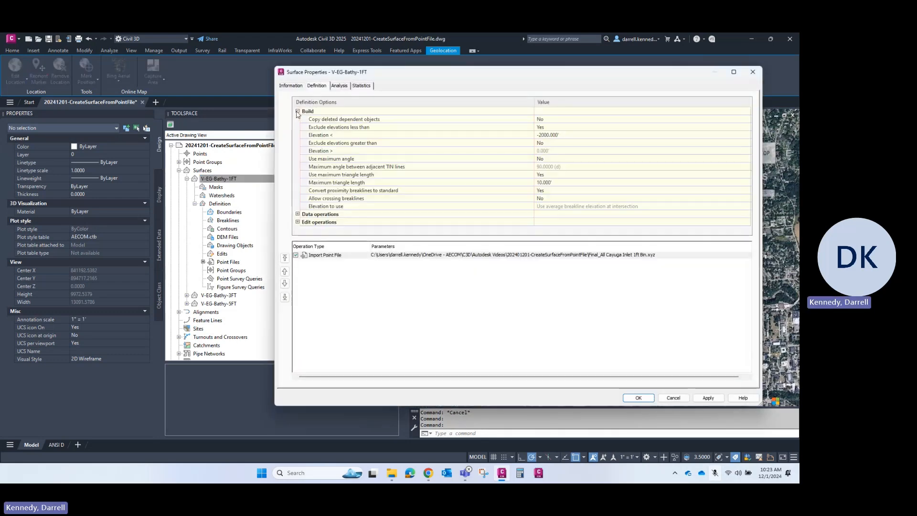
left_click(556, 183)
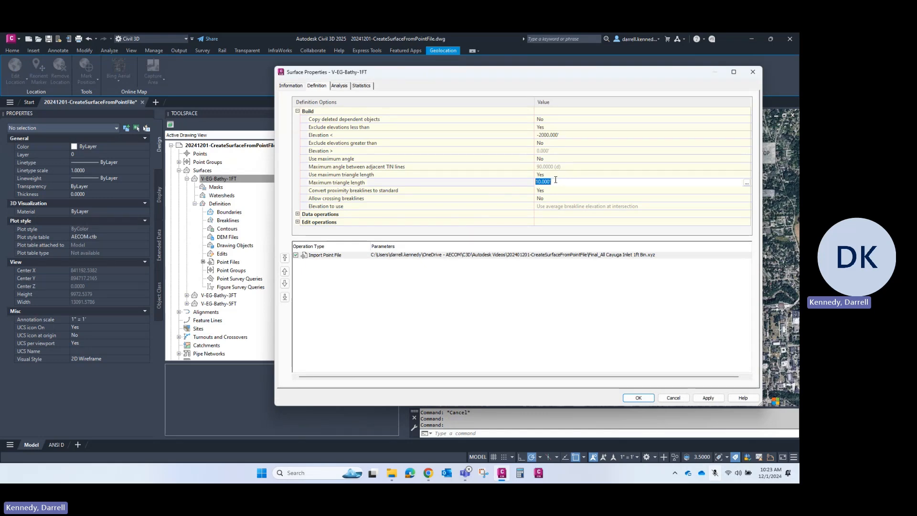
type("50")
key("Return")
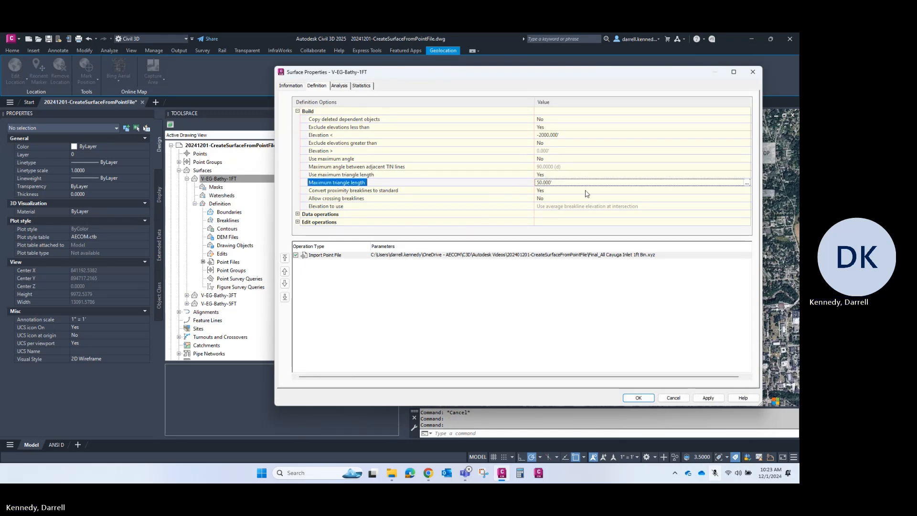
left_click(640, 397)
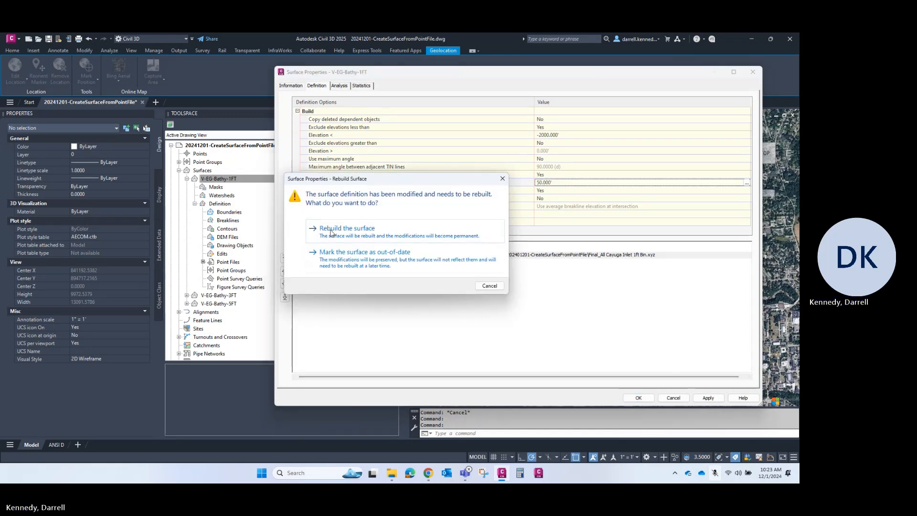
left_click(347, 229)
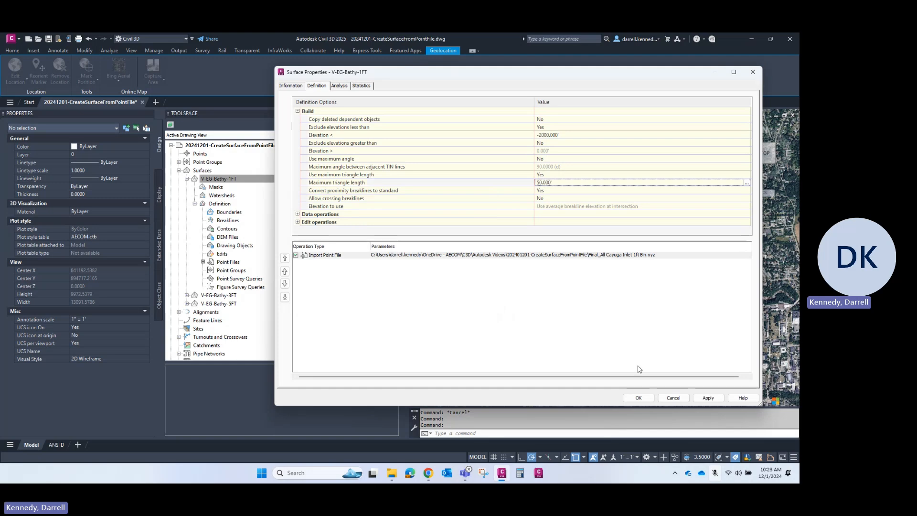
left_click(637, 398)
left_click(637, 398)
left_click(637, 399)
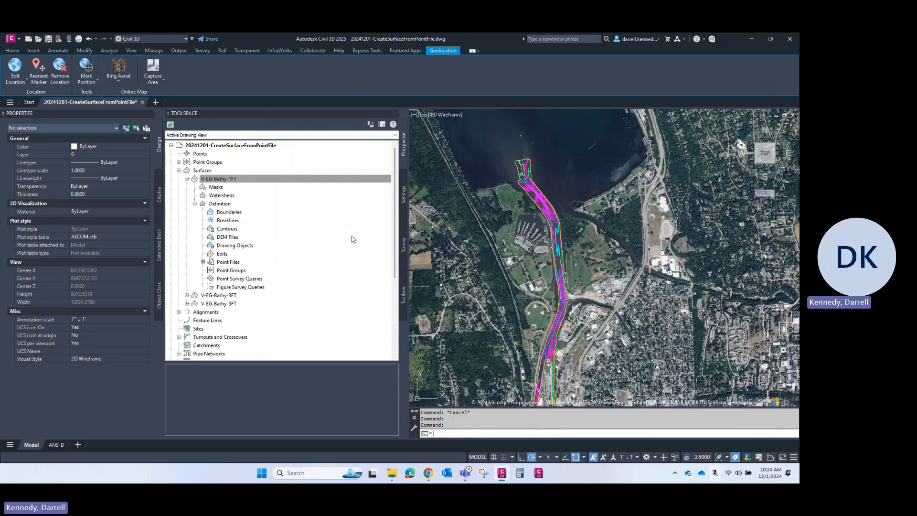
left_click(232, 185)
key("ctrl+s")
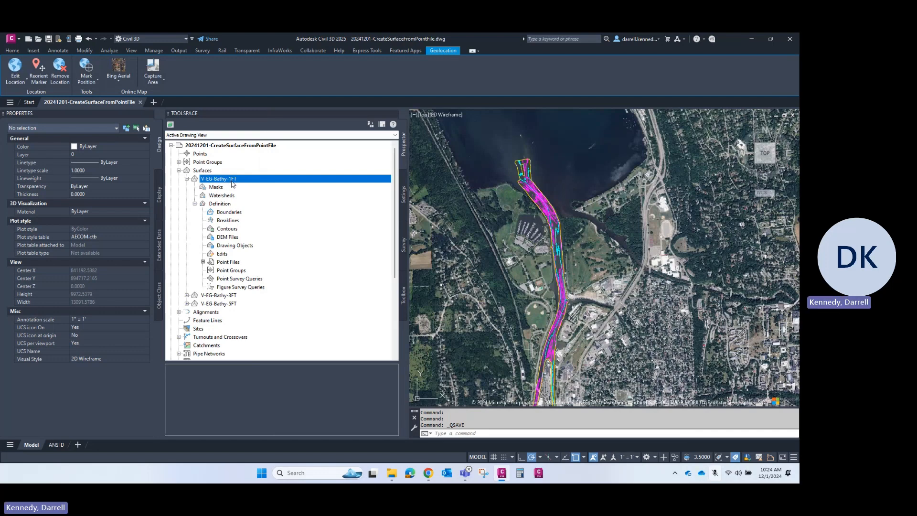
right_click(228, 186)
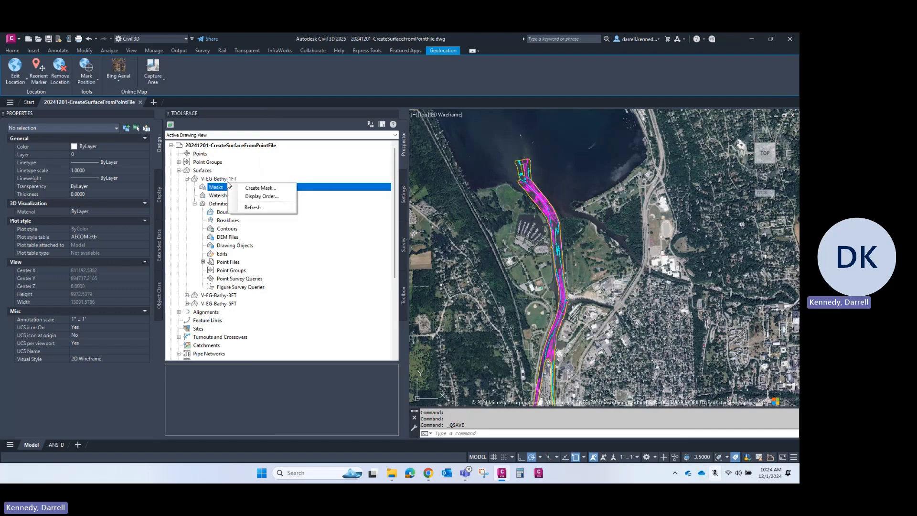
right_click(227, 179)
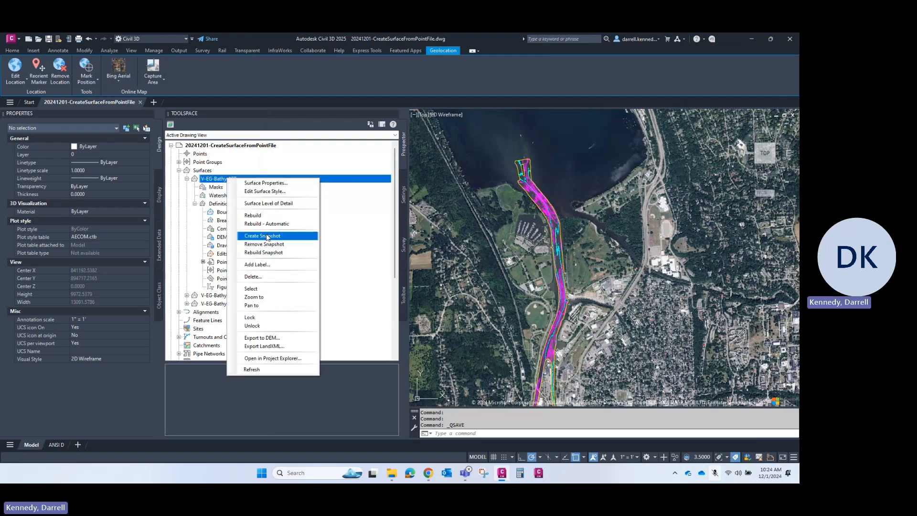
left_click(508, 219)
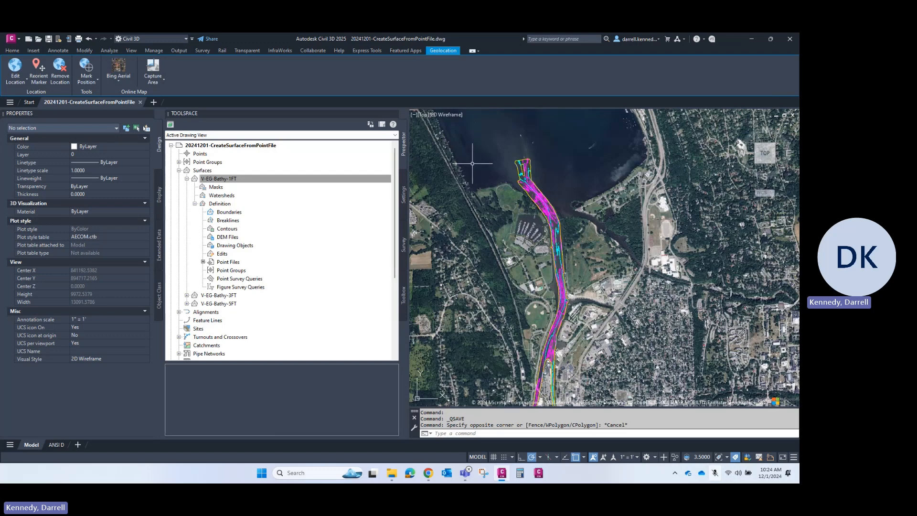
Step: Switch to File Explorer and examine the surface's 20241201-CreateSurfaceFromPointFile_aa169.mms file alongside the drawing's collapsed V-EG-Bathy-1FT definition
mouse_move(391, 473)
left_click(430, 420)
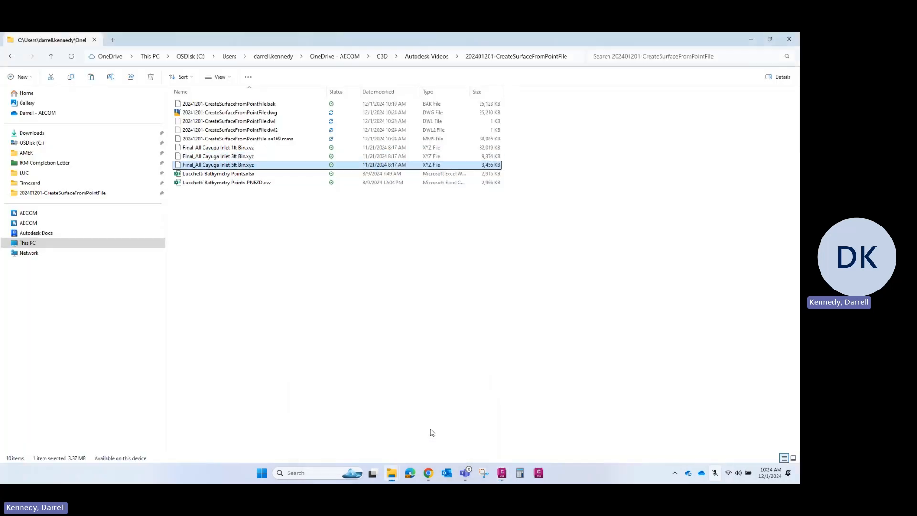
left_click(266, 139)
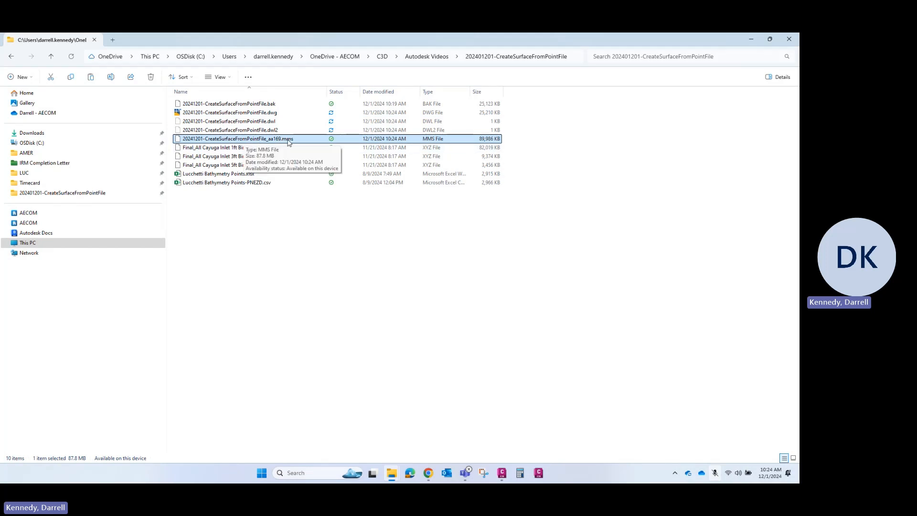
key("super+Down")
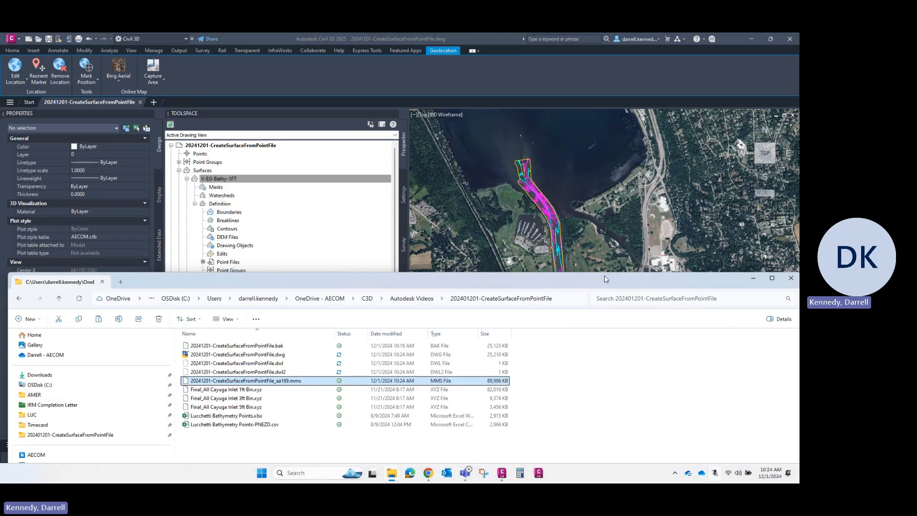
left_click(186, 178)
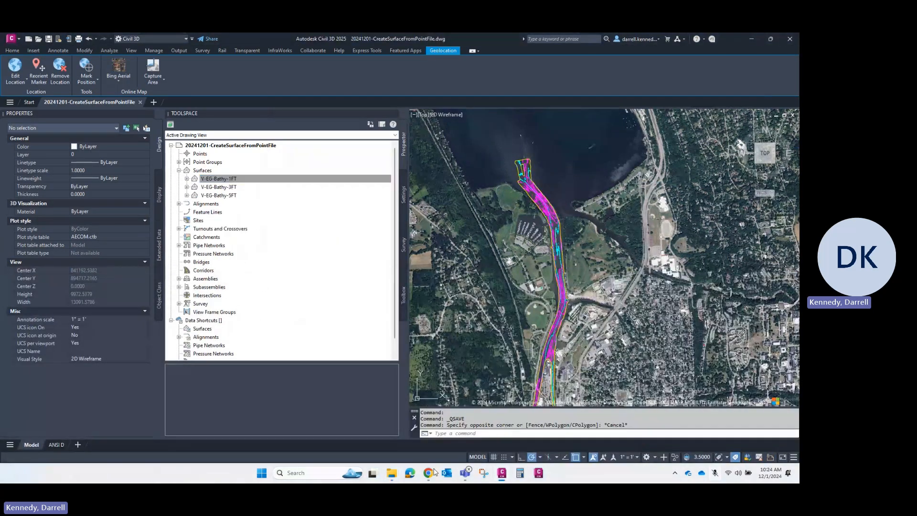
left_click(439, 416)
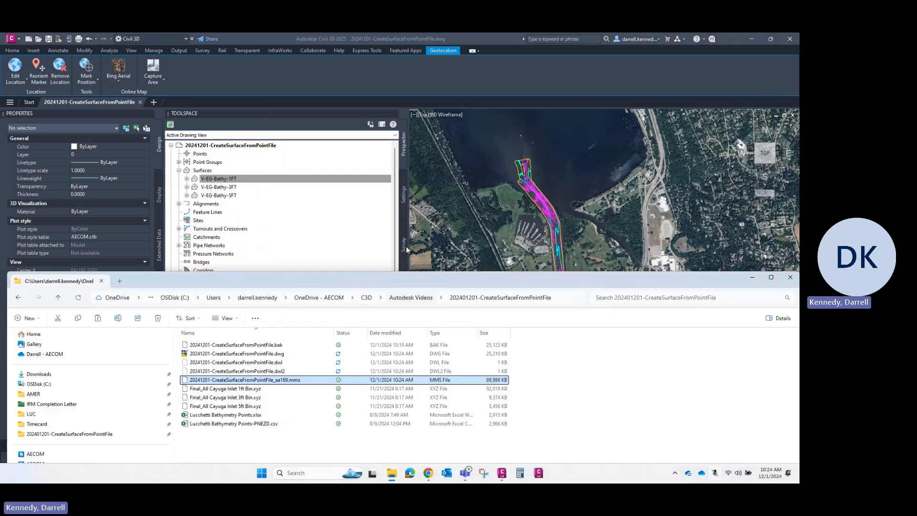
left_click_drag(447, 273, 458, 160)
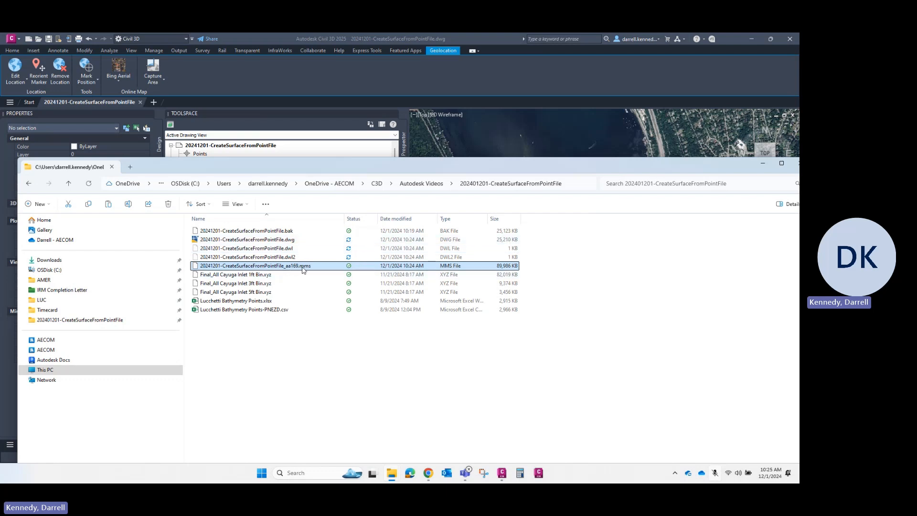
left_click(762, 164)
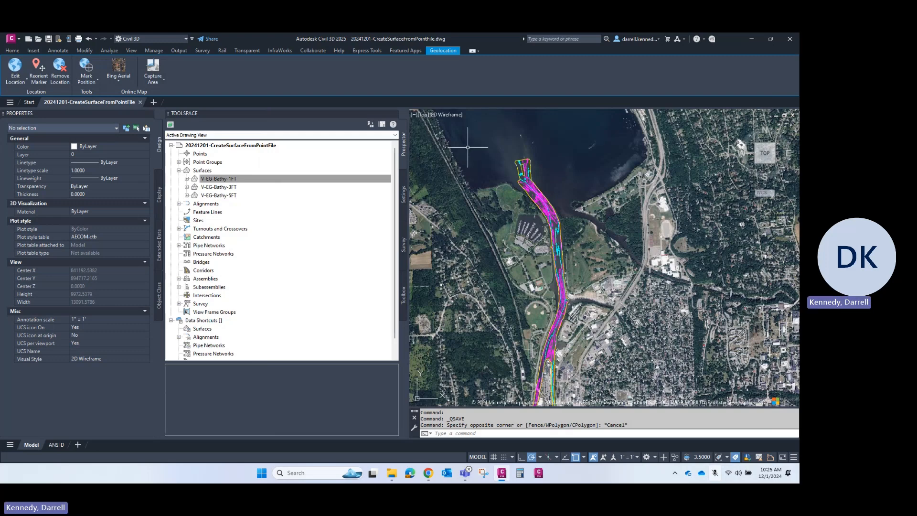
Step: Launch a second Civil 3D session and open Lucchetti Bathymetry Points.xlsx from the 202401201-CreateSurfaceFromPointFile folder in Excel
left_click(538, 475)
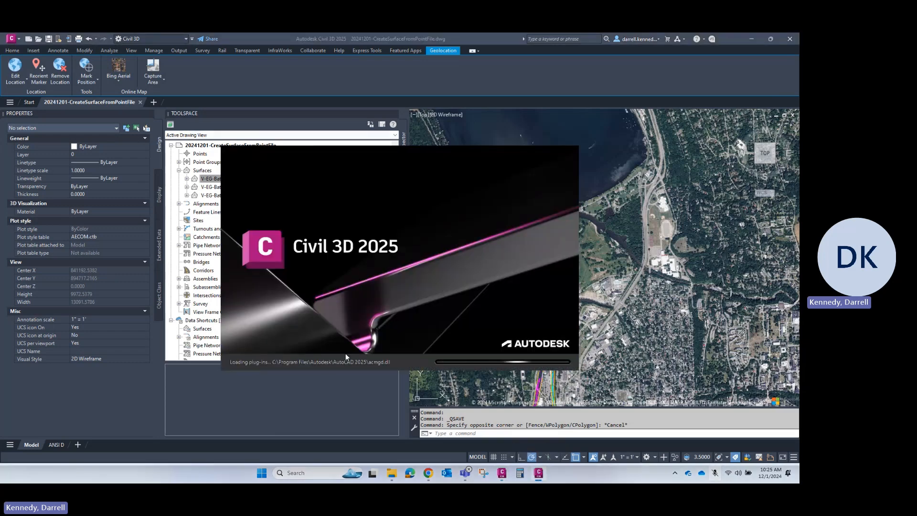
mouse_move(391, 473)
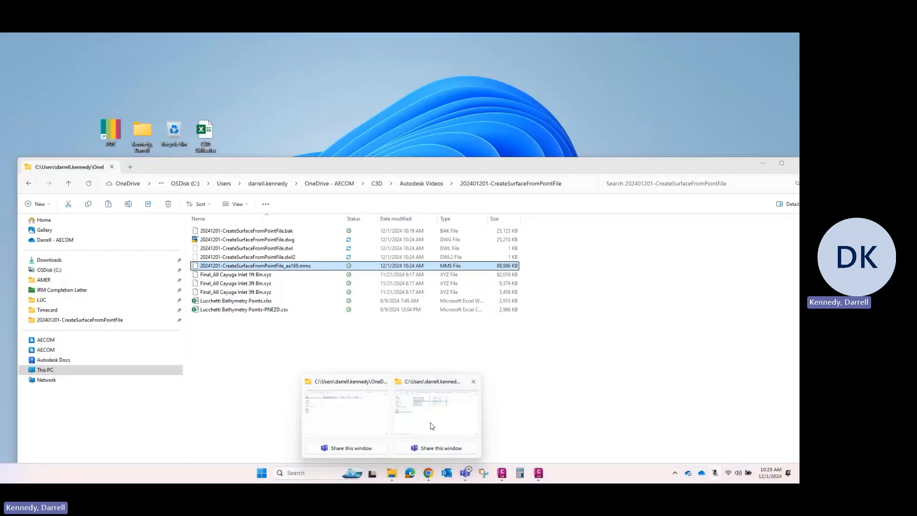
left_click(420, 425)
left_click_drag(698, 177, 665, 118)
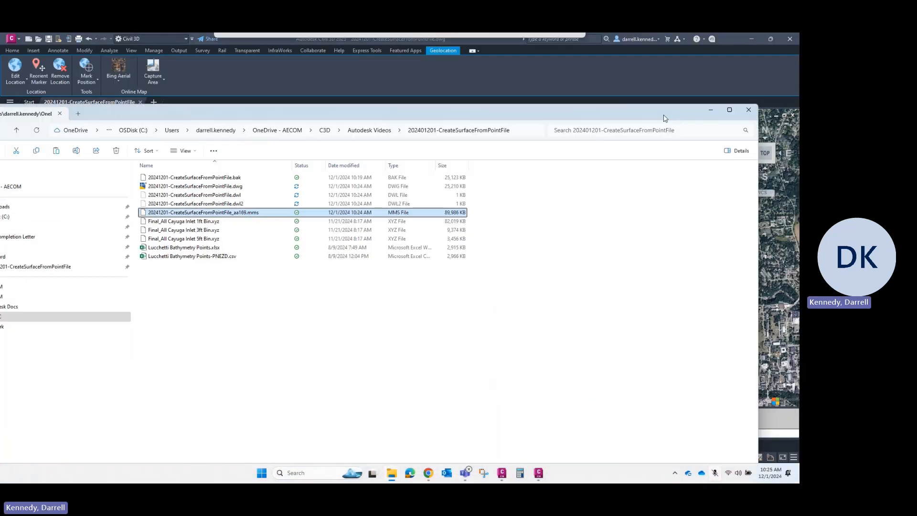
left_click(729, 109)
double_click(260, 175)
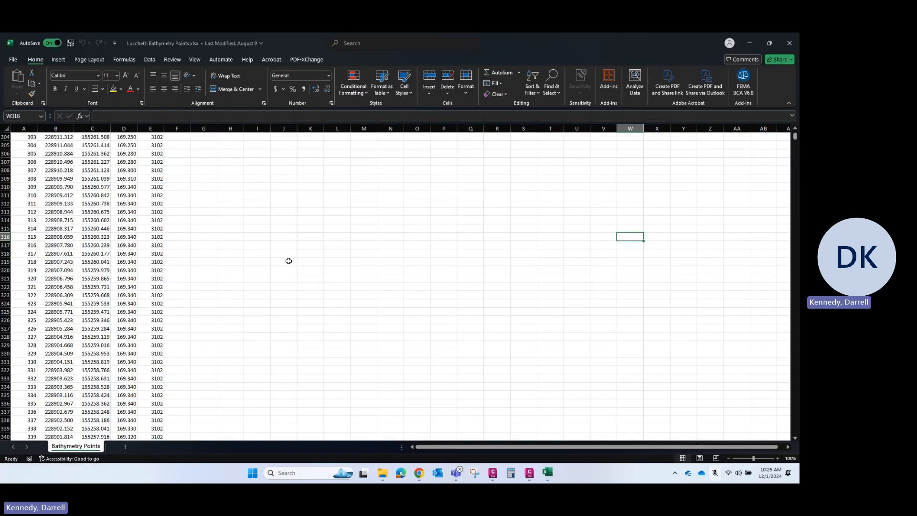
Step: Examine the P, N, E, Z, D columns at the start of the Bathymetry Points sheet, with the workbook window over the file folder
left_click_drag(569, 39, 799, 79)
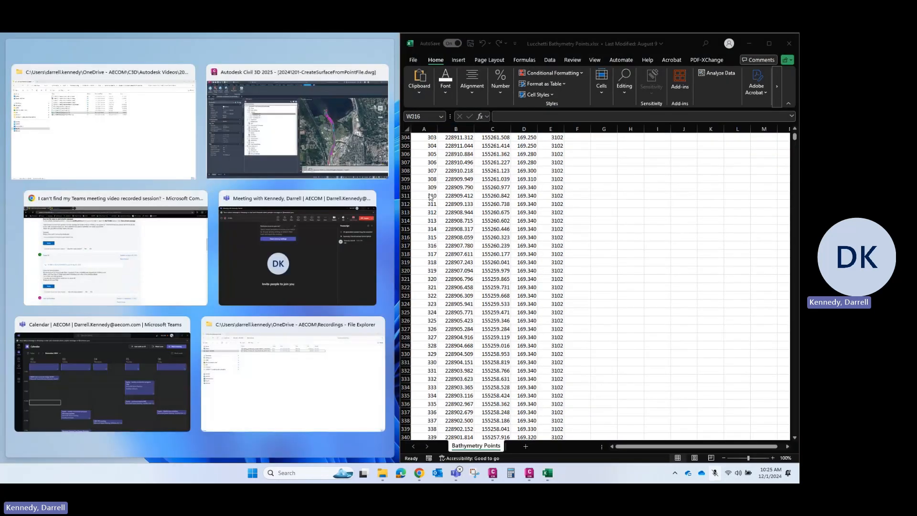
left_click(769, 46)
scroll(571, 180, "up", 20)
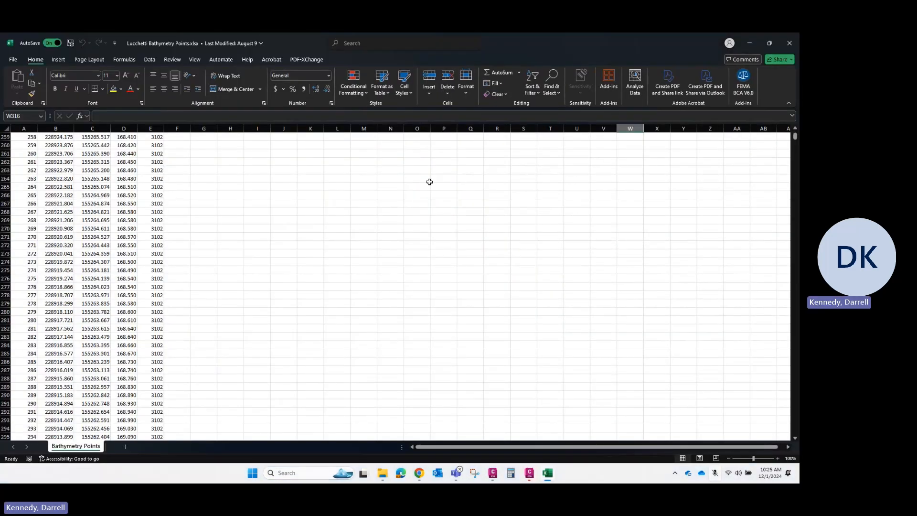
scroll(772, 140, "up", 20)
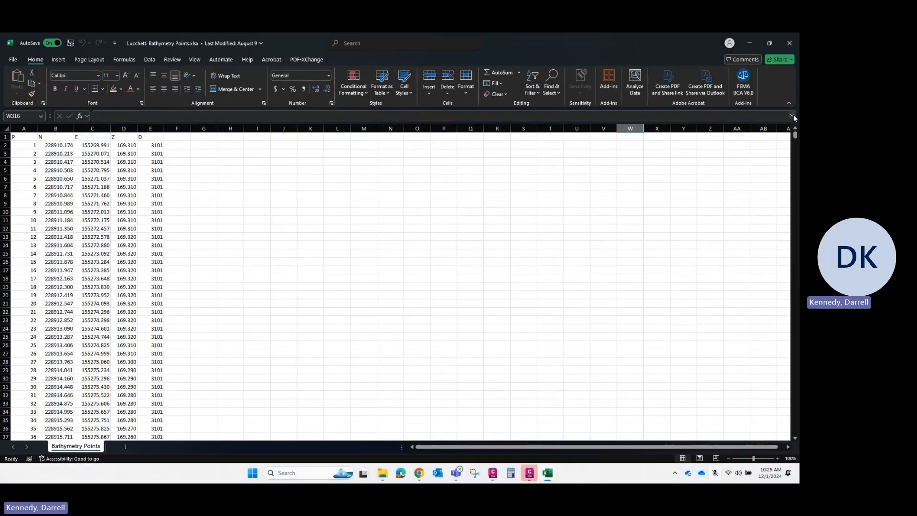
left_click_drag(563, 53, 675, 121)
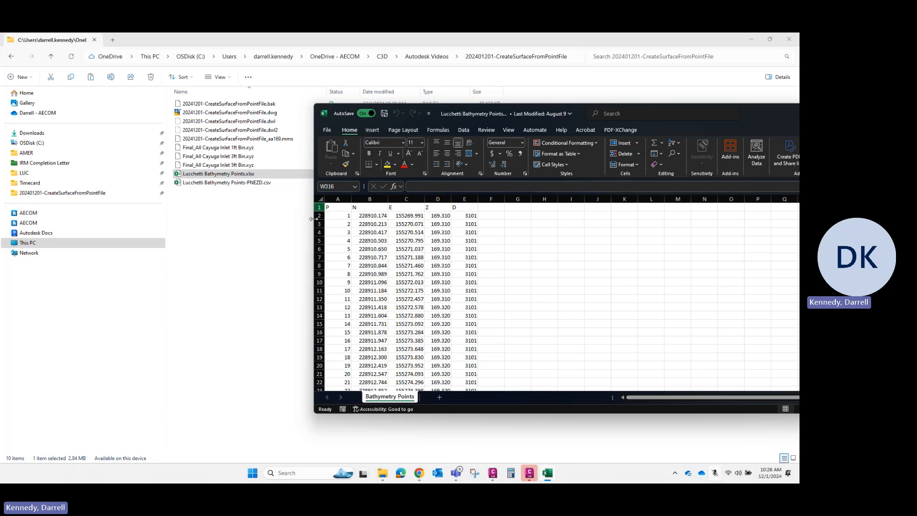
Step: Open Lucchetti Bathymetry Points-PNEZD.csv and compare its columns side by side with the Lucchetti Bathymetry Points.xlsx workbook
left_click(262, 189)
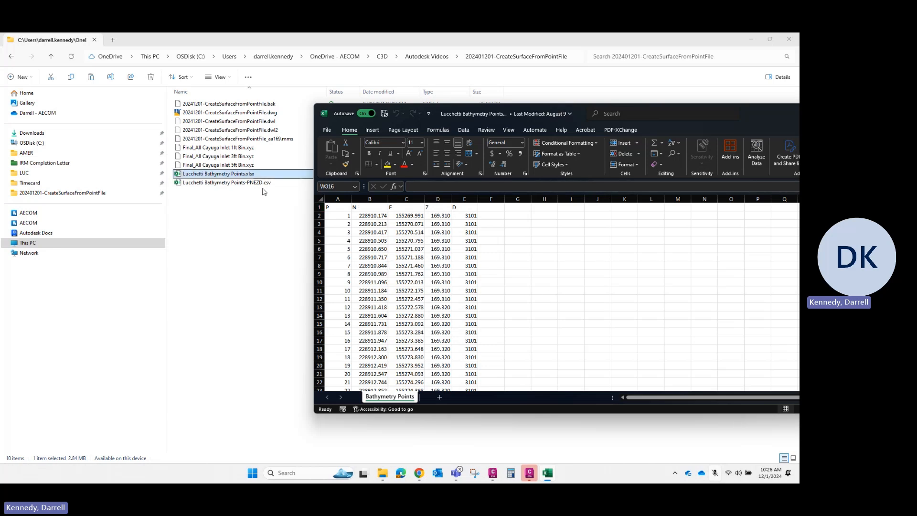
double_click(249, 182)
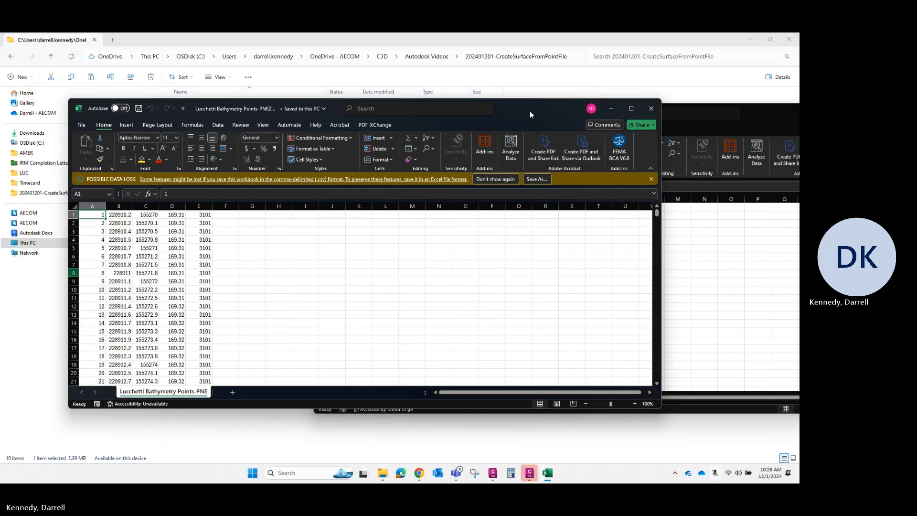
left_click_drag(529, 114, 514, 164)
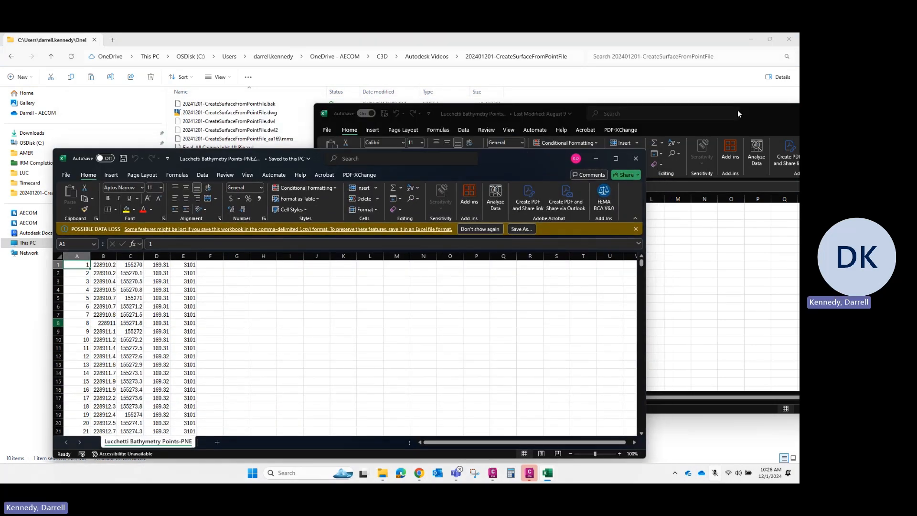
left_click_drag(757, 113, 799, 114)
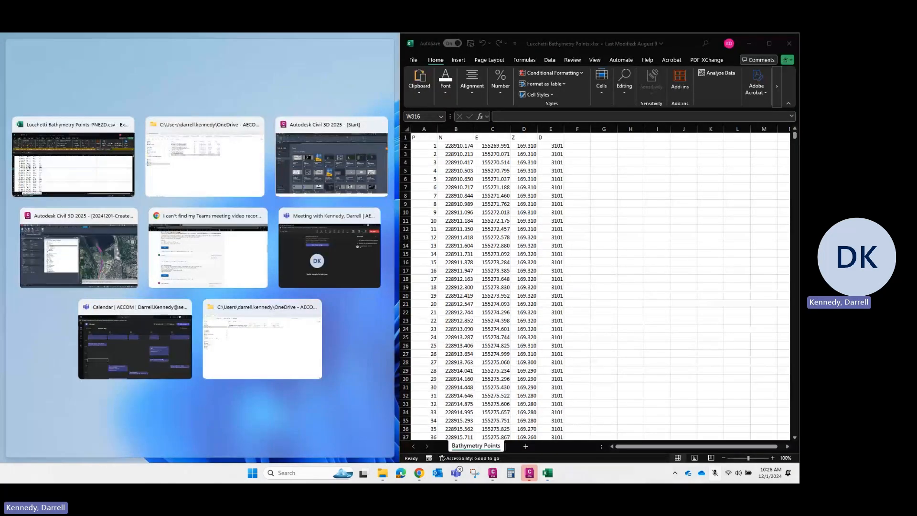
left_click(770, 41)
left_click(770, 41)
left_click_drag(603, 43, 677, 150)
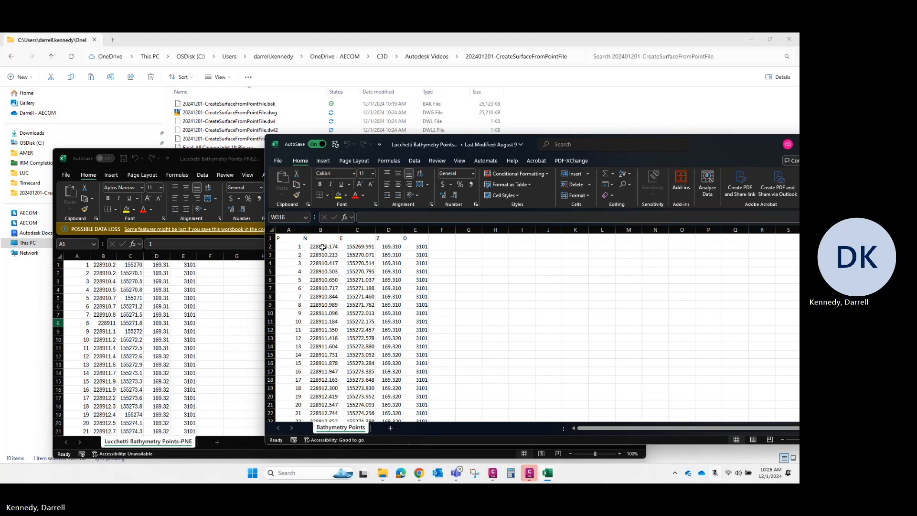
left_click_drag(767, 144, 607, 144)
Step: Close the PNEZD CSV, then maximize the Lucchetti Bathymetry Points.xlsx window with AutoSave turned off
left_click(639, 162)
left_click(638, 158)
left_click(676, 129)
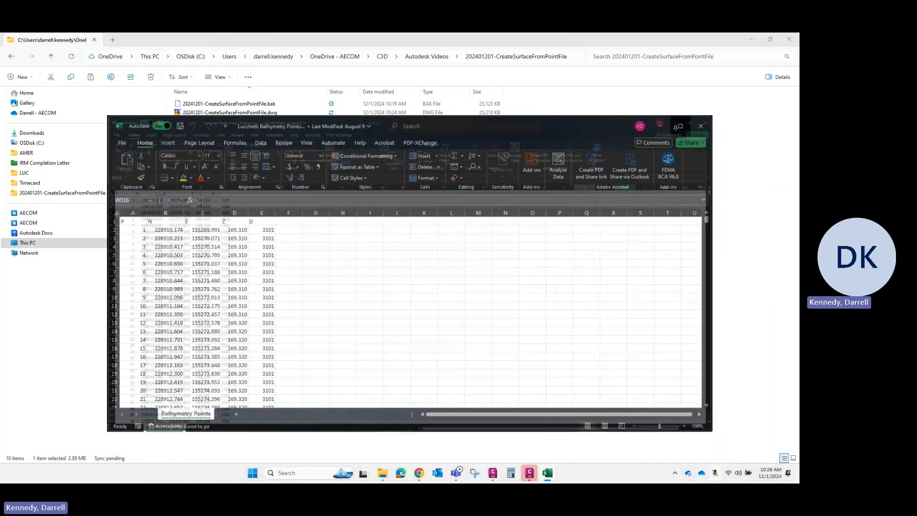
left_click(344, 245)
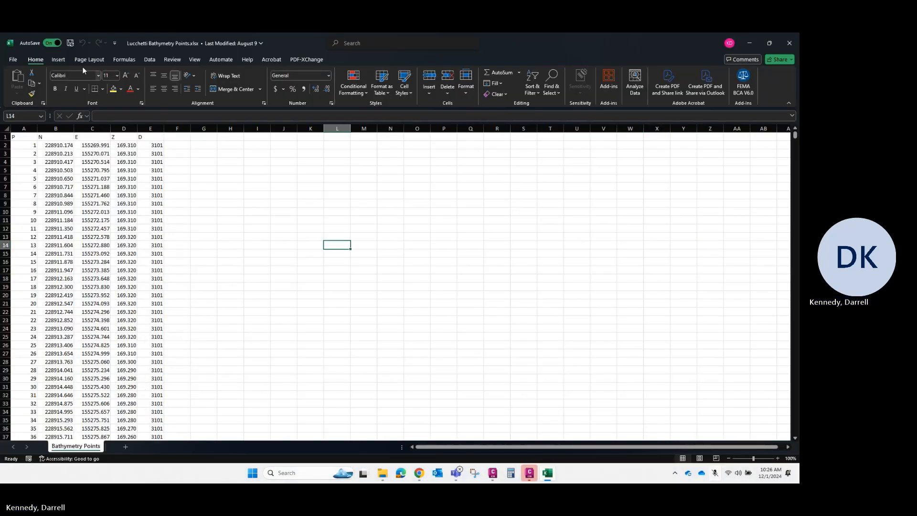
left_click(54, 42)
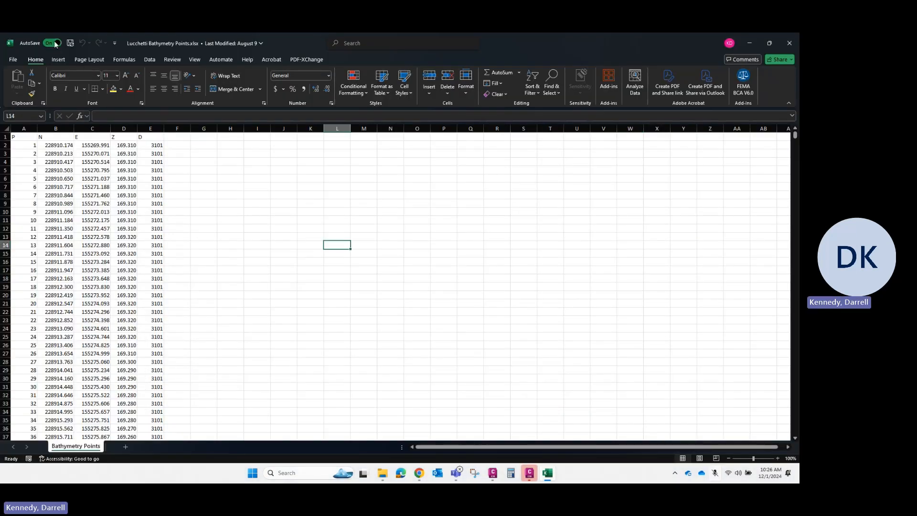
left_click(6, 138)
right_click(6, 137)
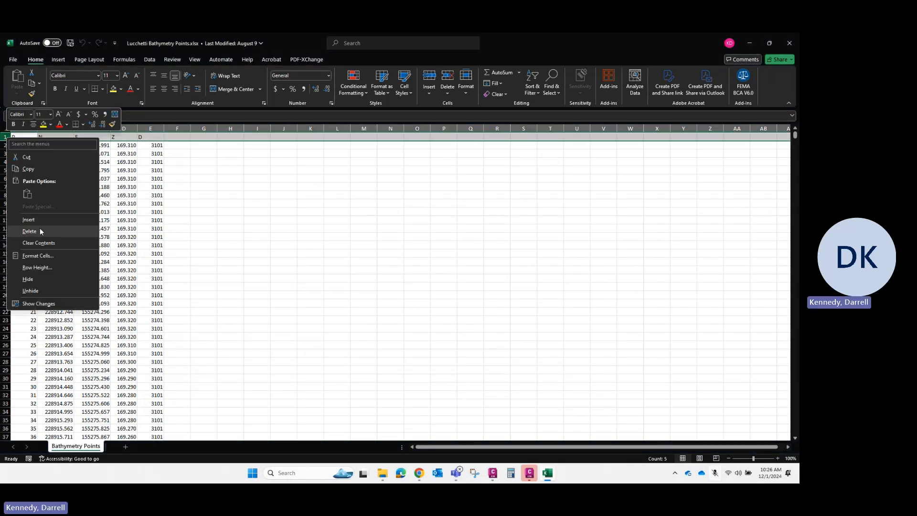
key("Escape")
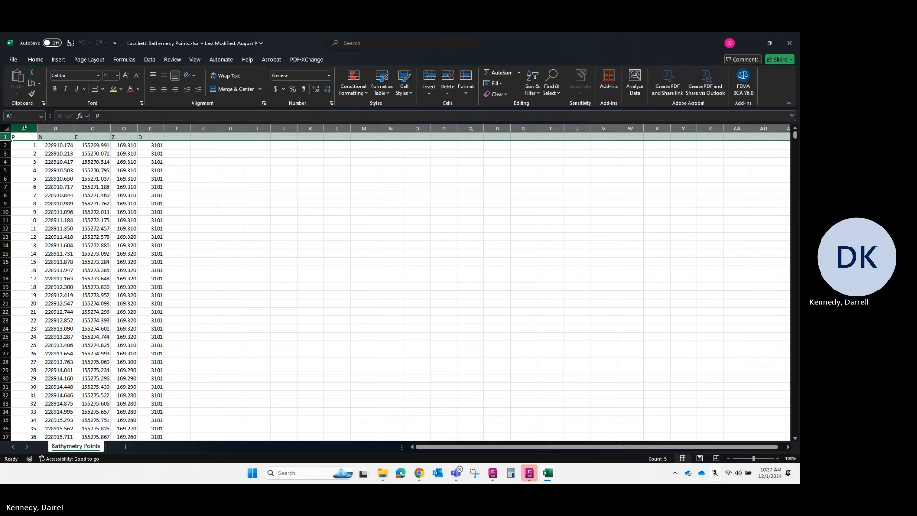
left_click_drag(24, 128, 157, 125)
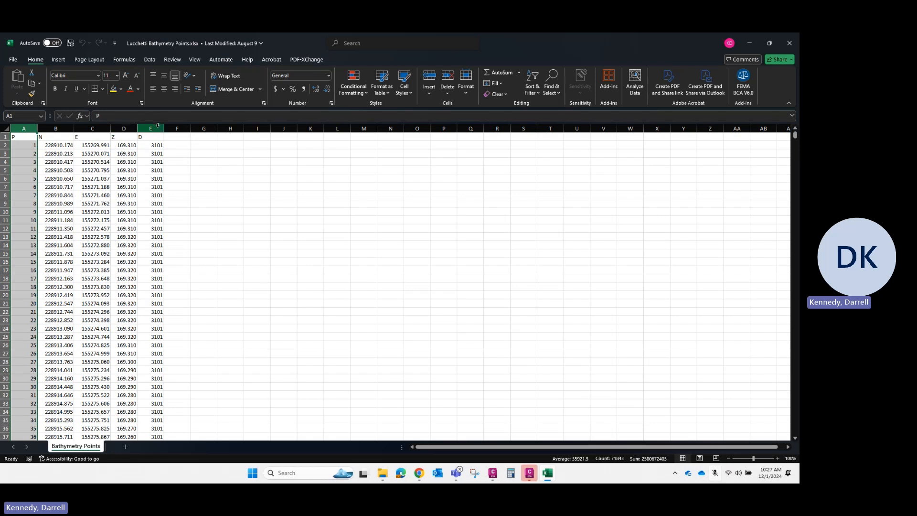
left_click(158, 127, "ctrl")
left_click(224, 171)
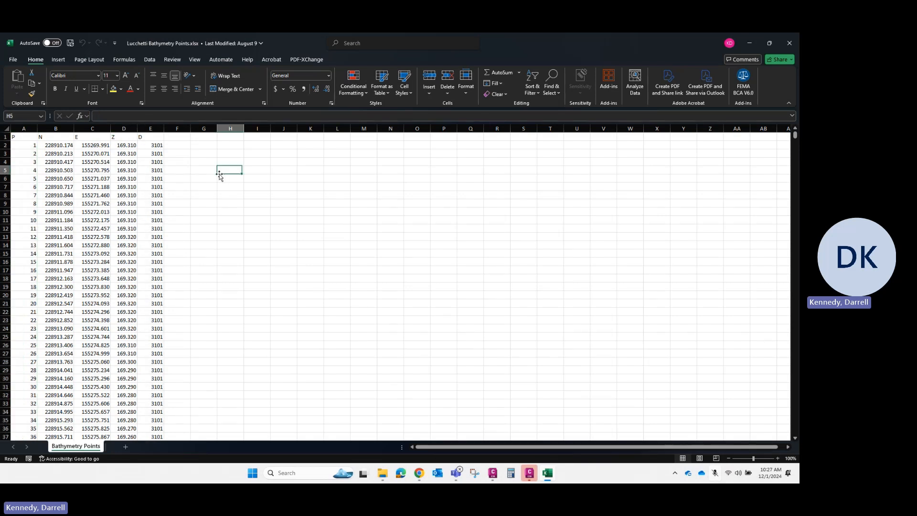
Step: Delete the header row with the P, N, E, Z, D labels from the Bathymetry Points sheet
left_click(8, 137)
right_click(7, 137)
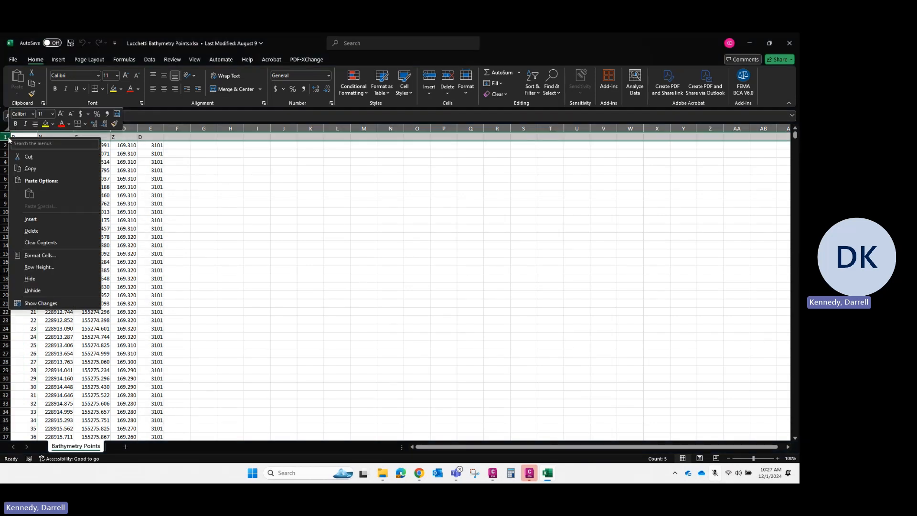
left_click(28, 231)
left_click(285, 213)
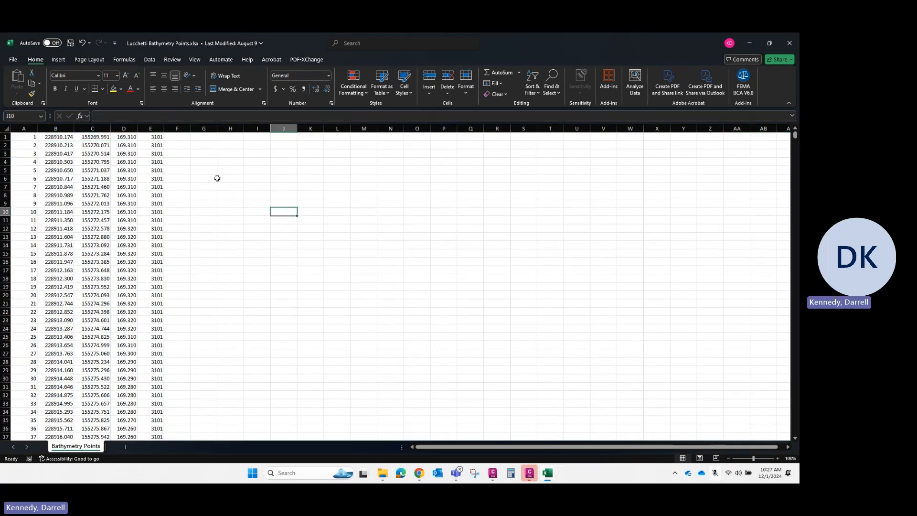
Step: Set up a Save As of the workbook in the 202401201-CreateSurfaceFromPointFile folder with the CSV (Comma delimited) file type
left_click(14, 60)
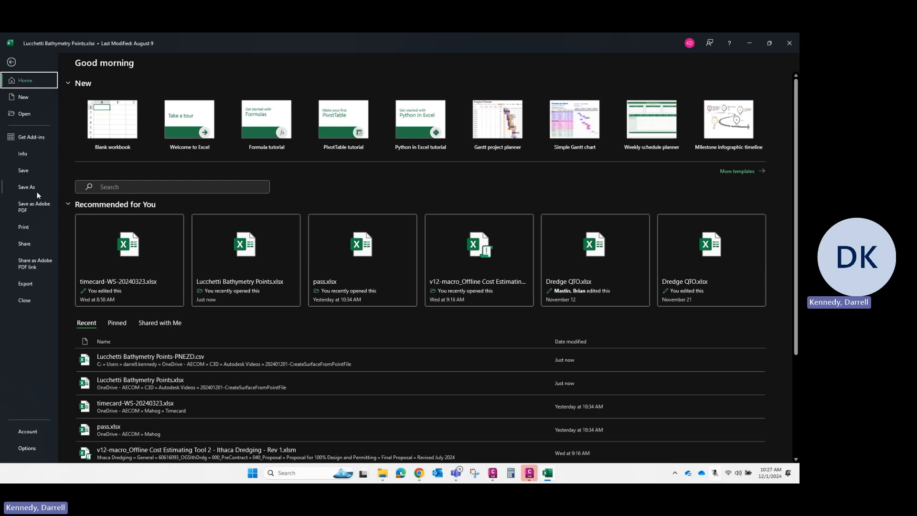
left_click(37, 187)
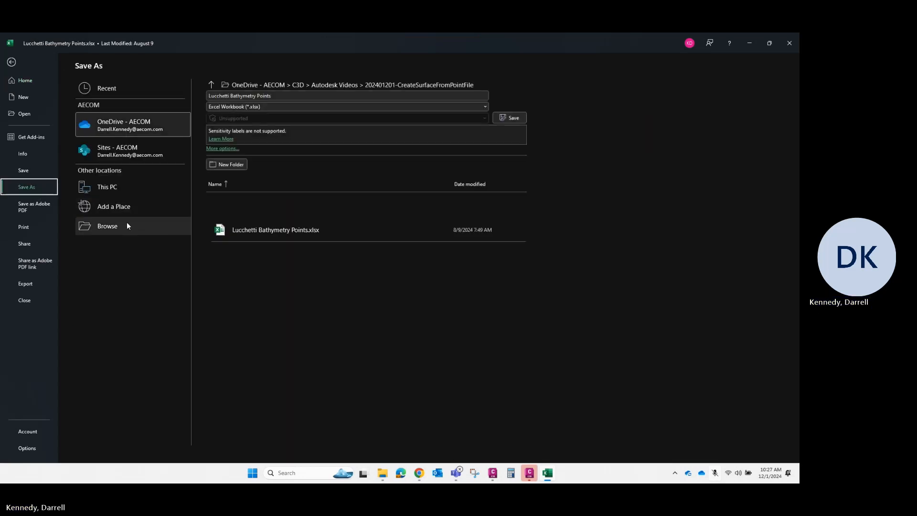
left_click(127, 223)
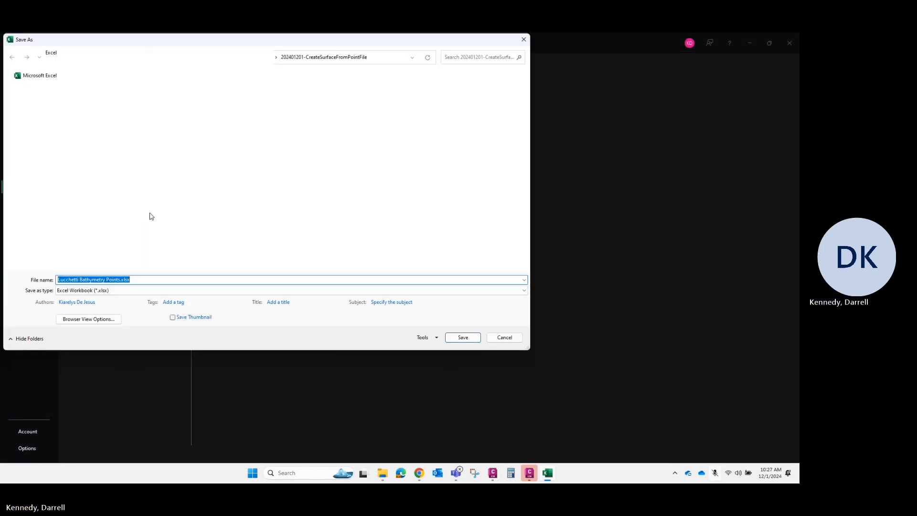
left_click_drag(264, 34, 446, 88)
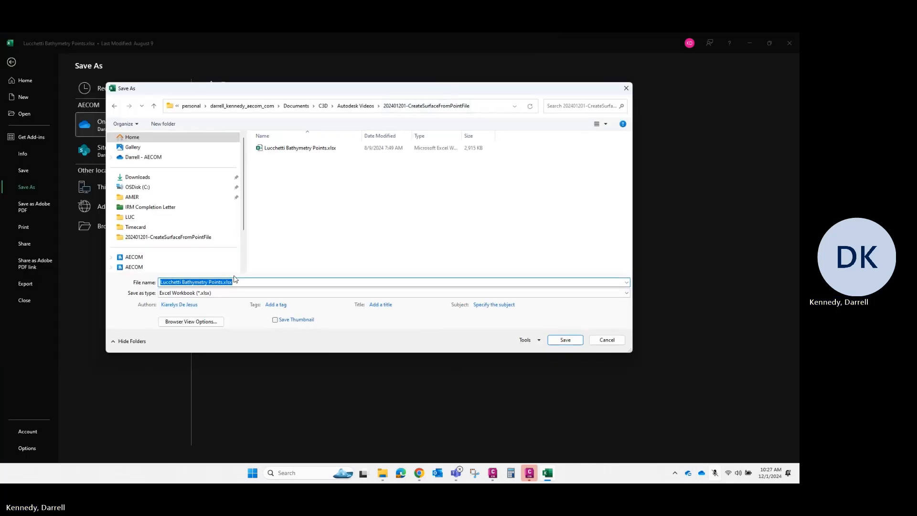
left_click(229, 294)
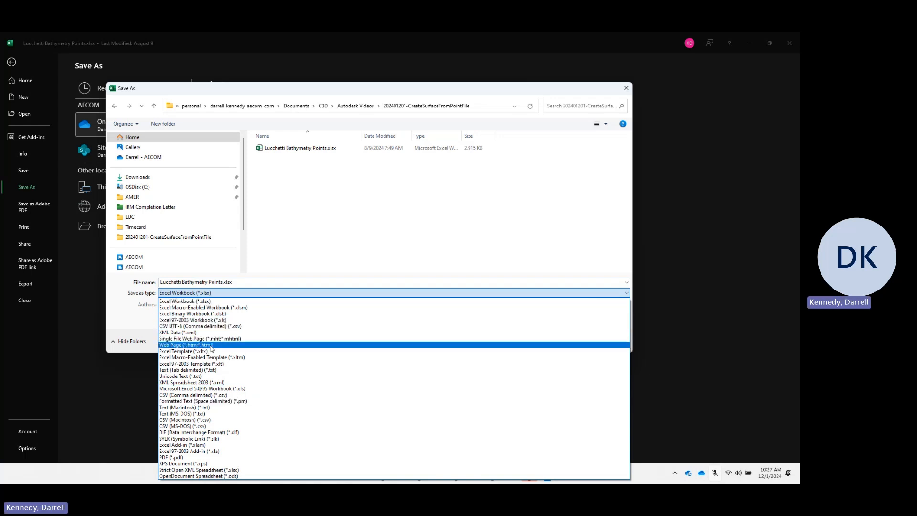
left_click(189, 395)
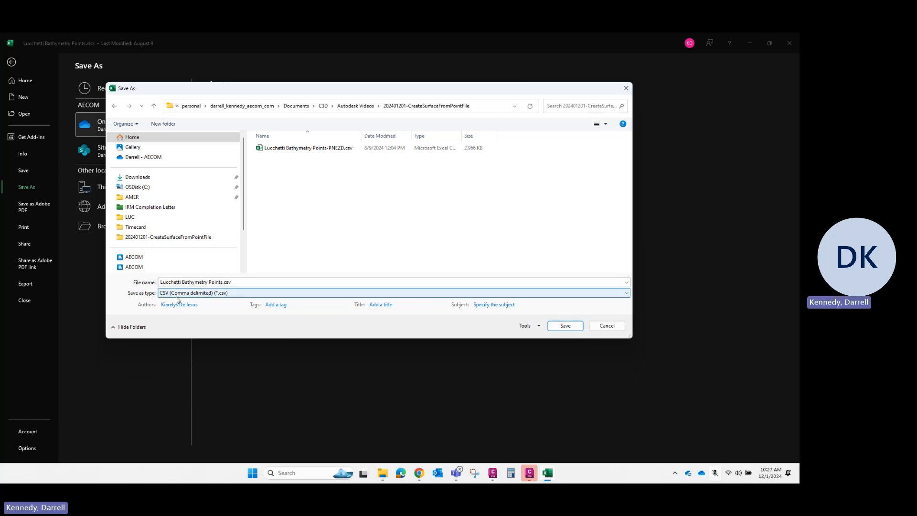
Step: Save the file as Lucchetti Bathymetry Points-PNEZD.csv, replacing the existing one, and close it
left_click(220, 283)
left_click(223, 282)
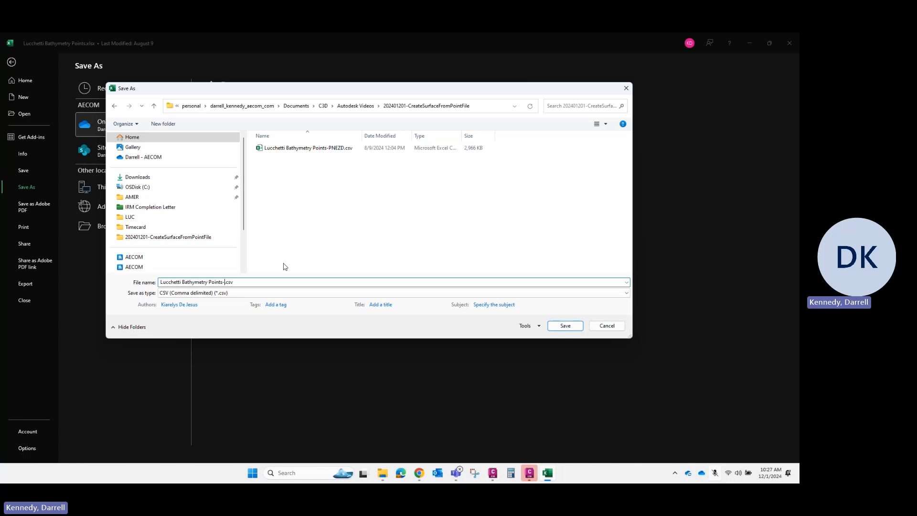
type("NEZD")
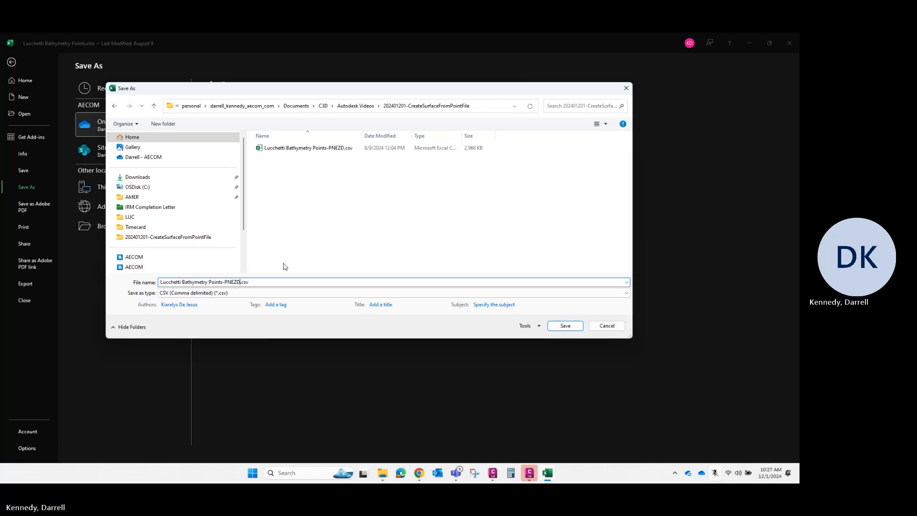
key("Return")
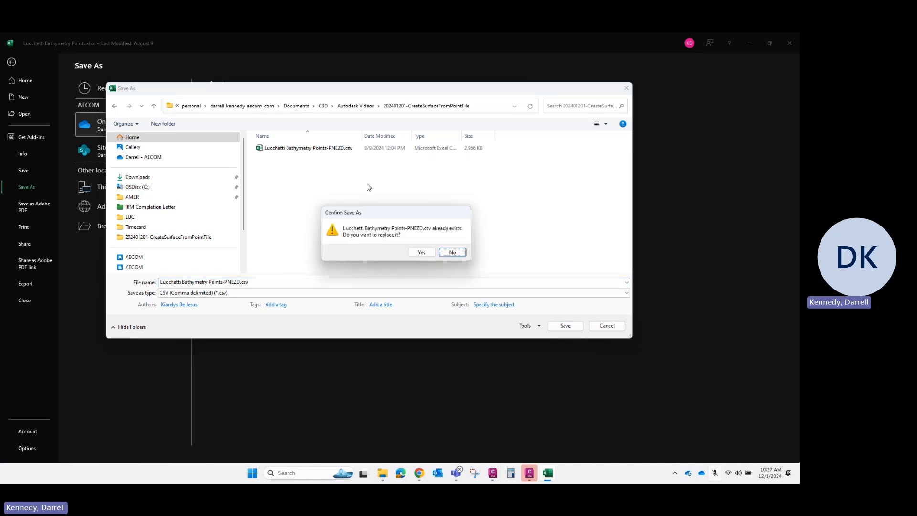
left_click(420, 252)
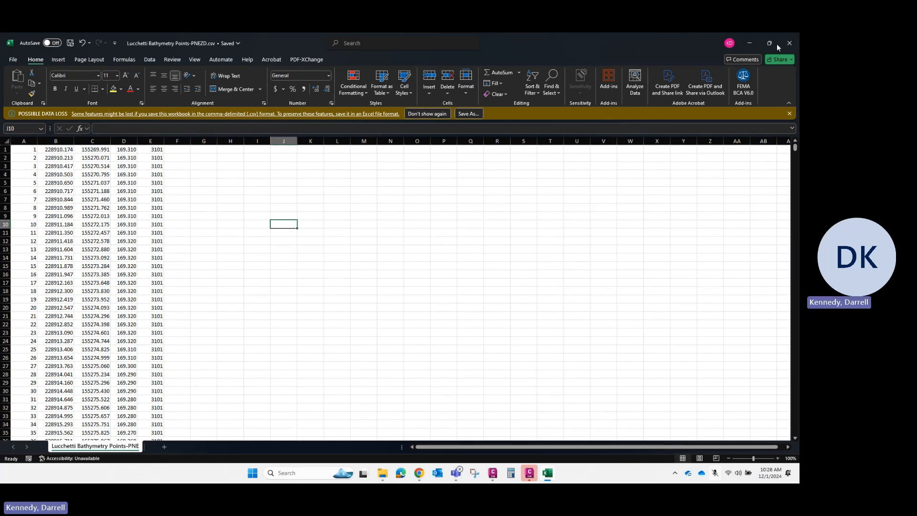
left_click(788, 43)
left_click(789, 44)
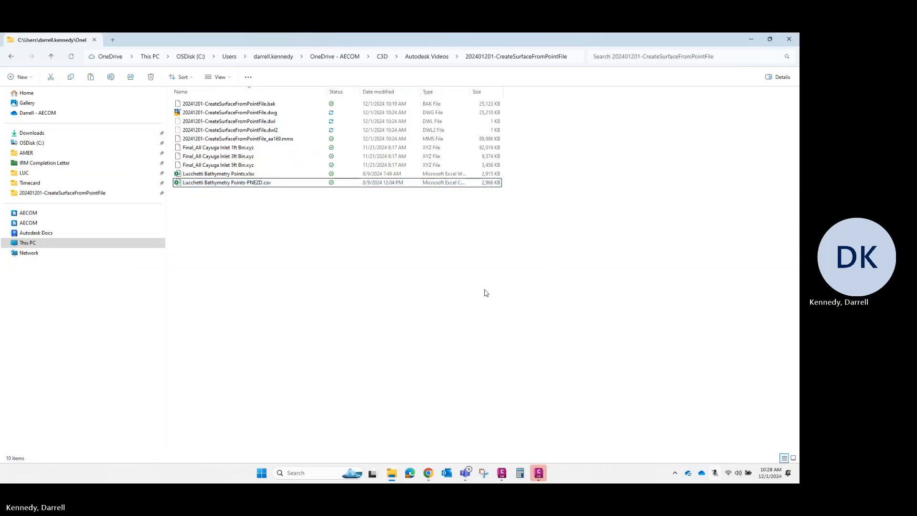
Step: Switch to the second Civil 3D session, start a new drawing, and set its coordinate system code to PR83
left_click(536, 472)
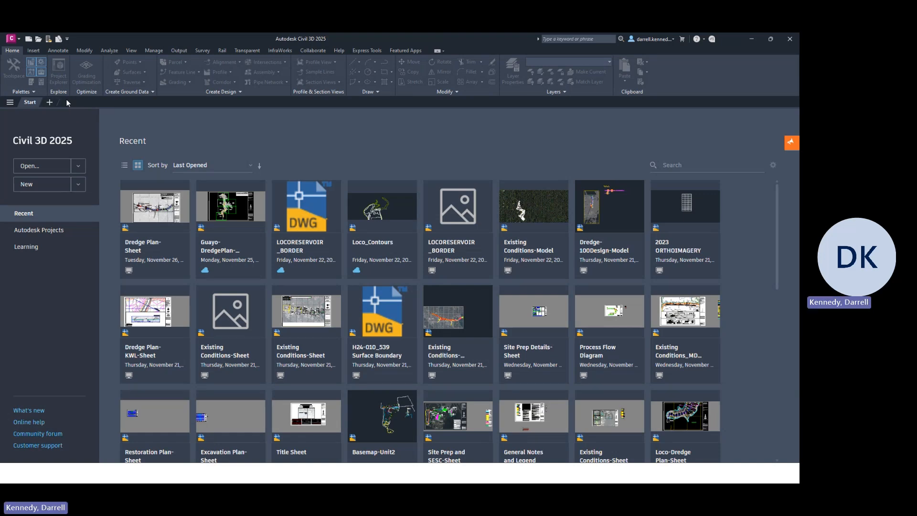
left_click(51, 101)
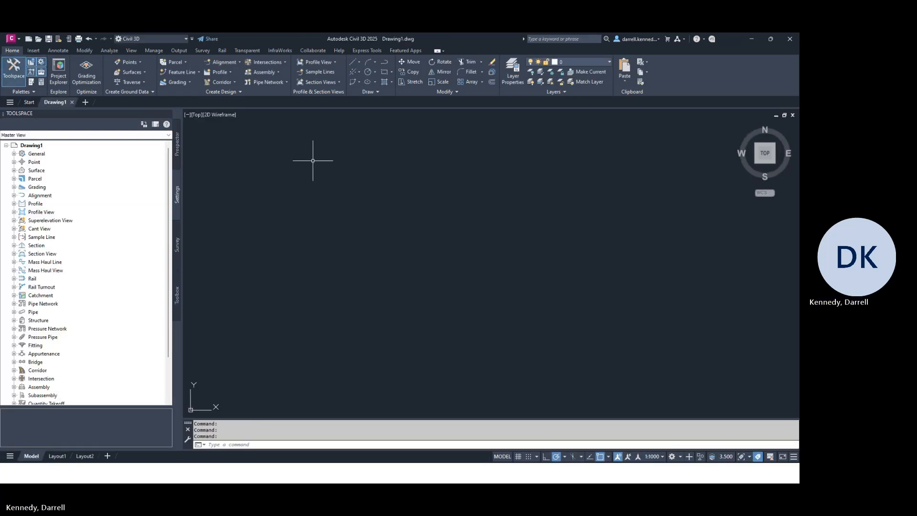
left_click(41, 146)
right_click(40, 146)
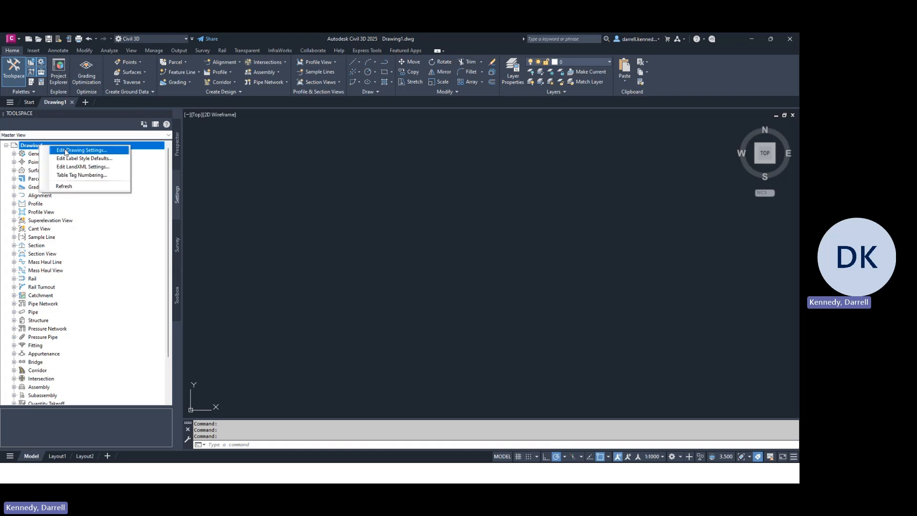
left_click(66, 151)
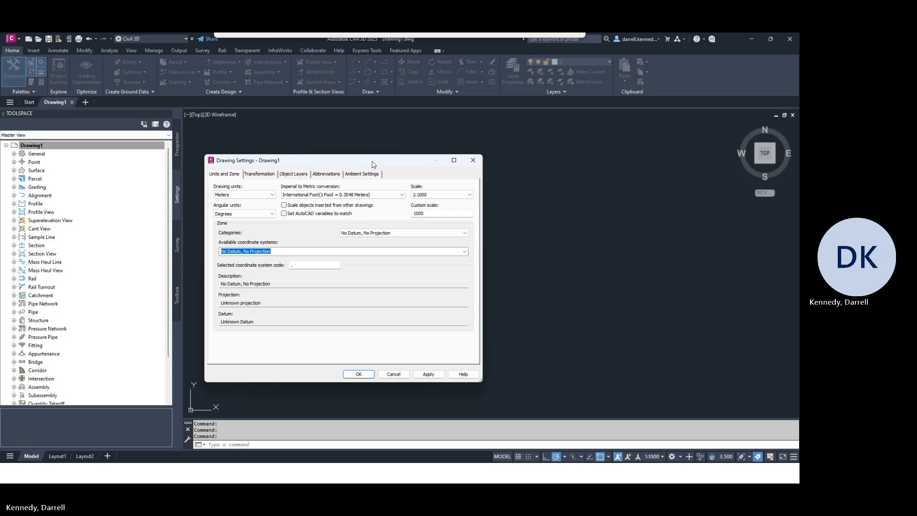
left_click(313, 264)
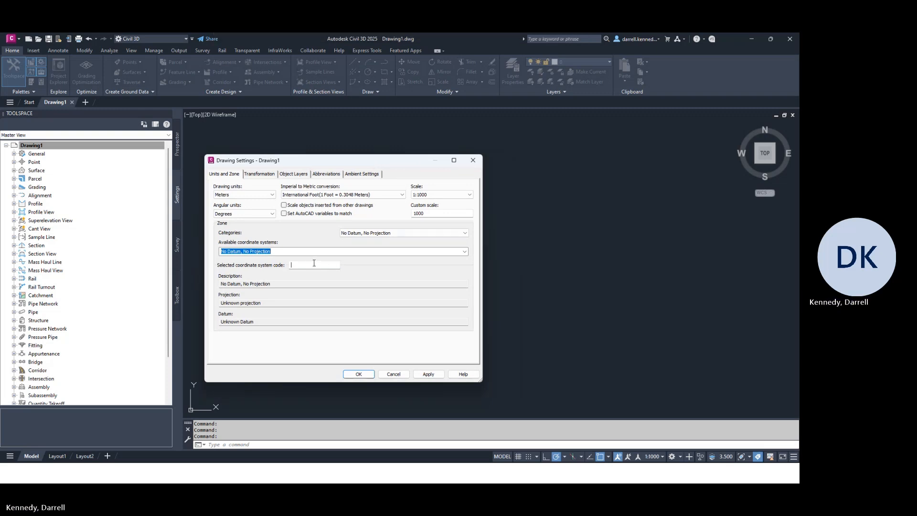
type("PR8")
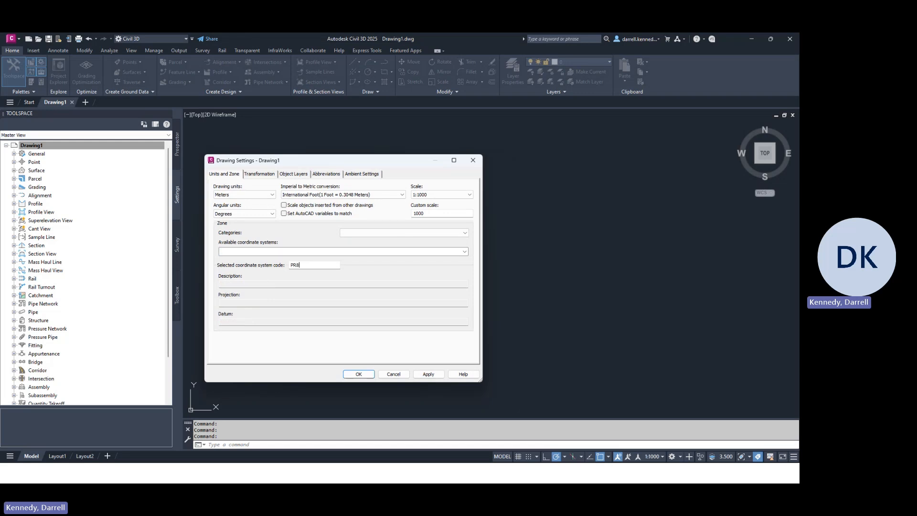
type("3")
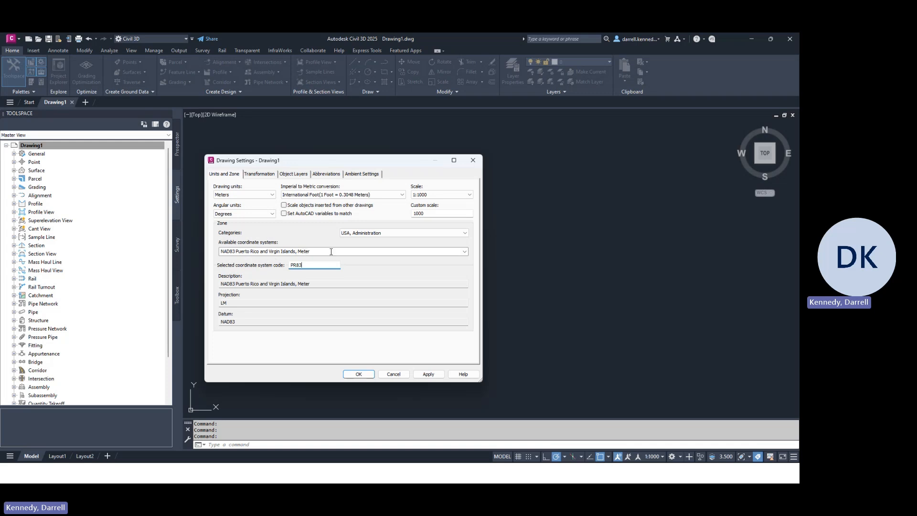
left_click(353, 374)
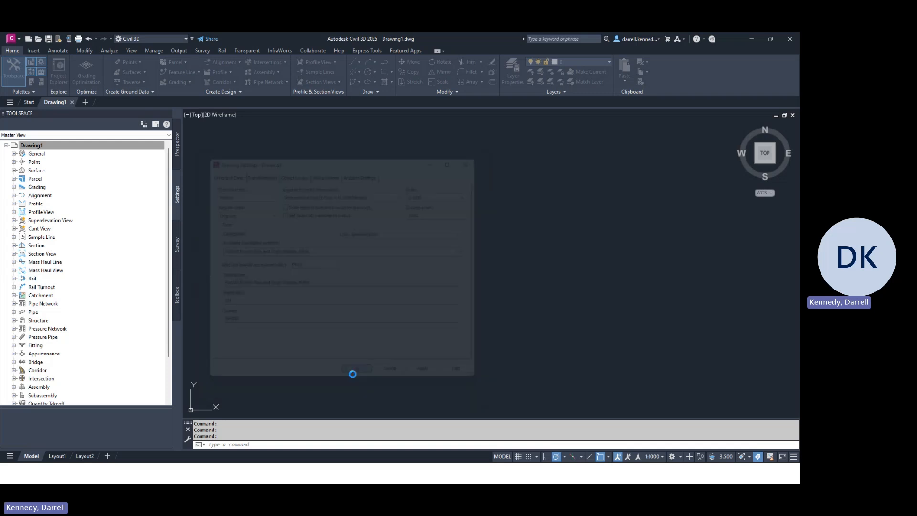
Step: Start a new TIN surface in the drawing and set its style to Contours 1m and 5m (Design)
left_click(177, 141)
right_click(52, 171)
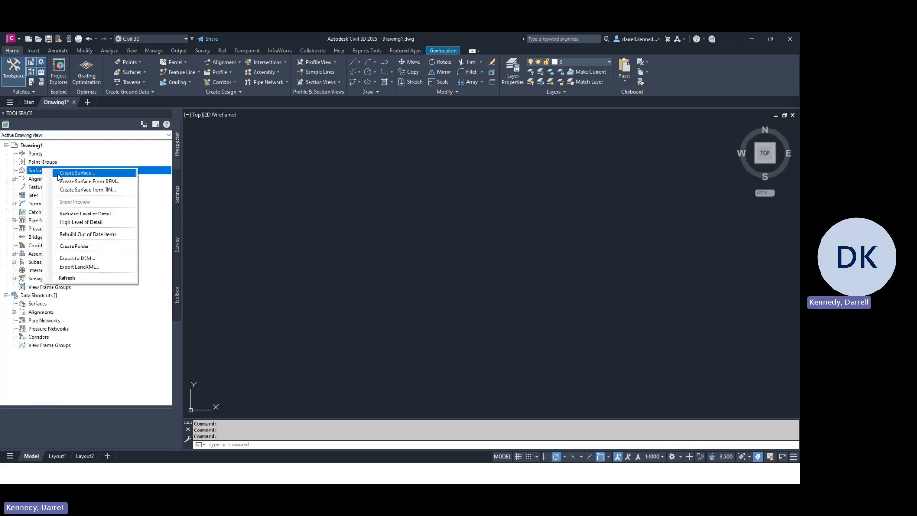
left_click(71, 174)
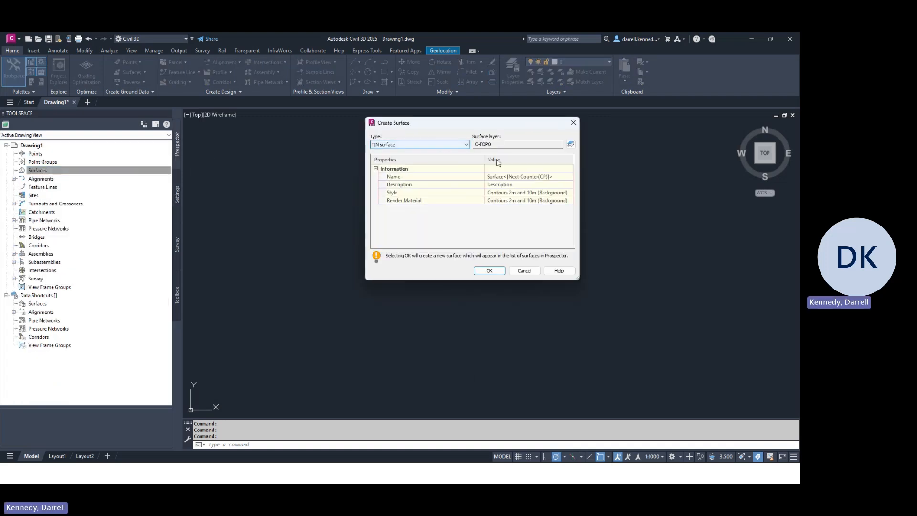
left_click(528, 194)
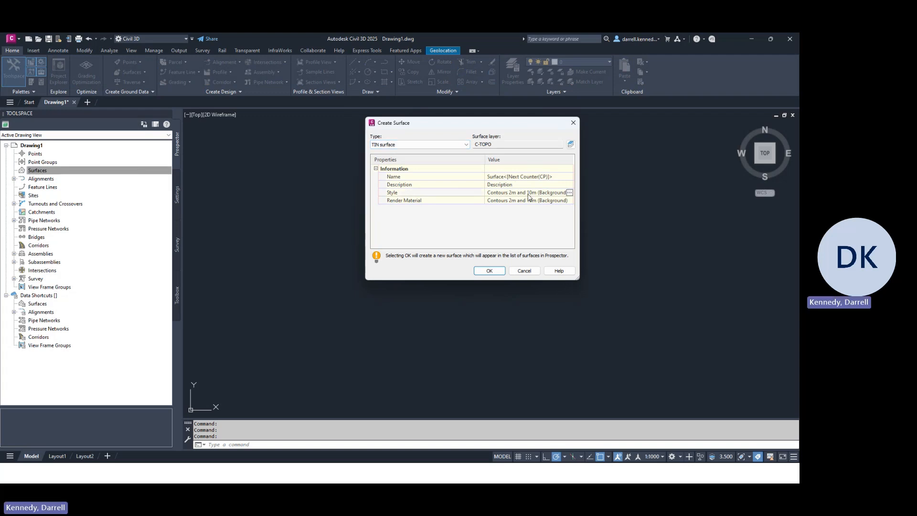
left_click(569, 193)
left_click(606, 257)
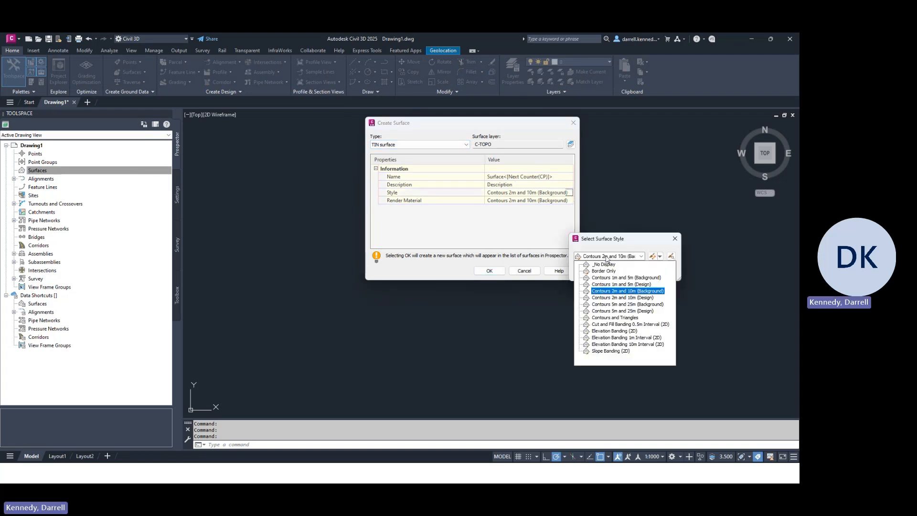
left_click(610, 285)
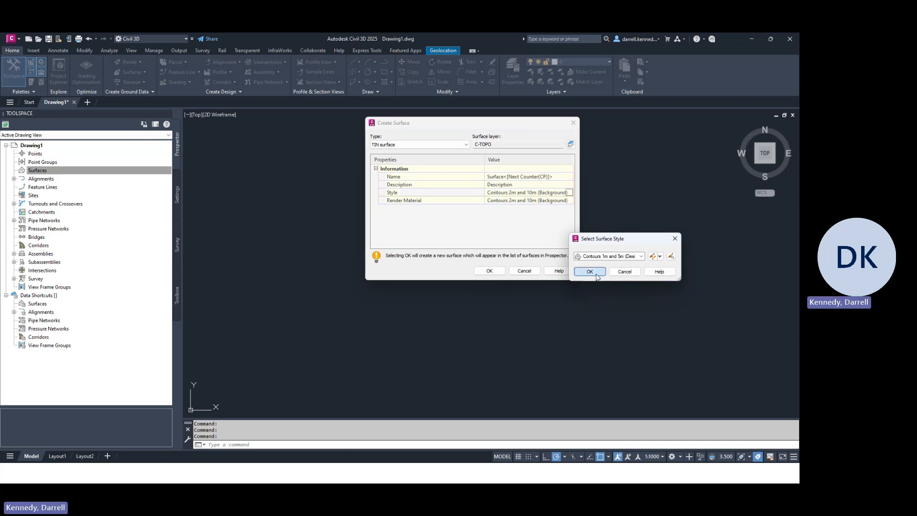
left_click(582, 276)
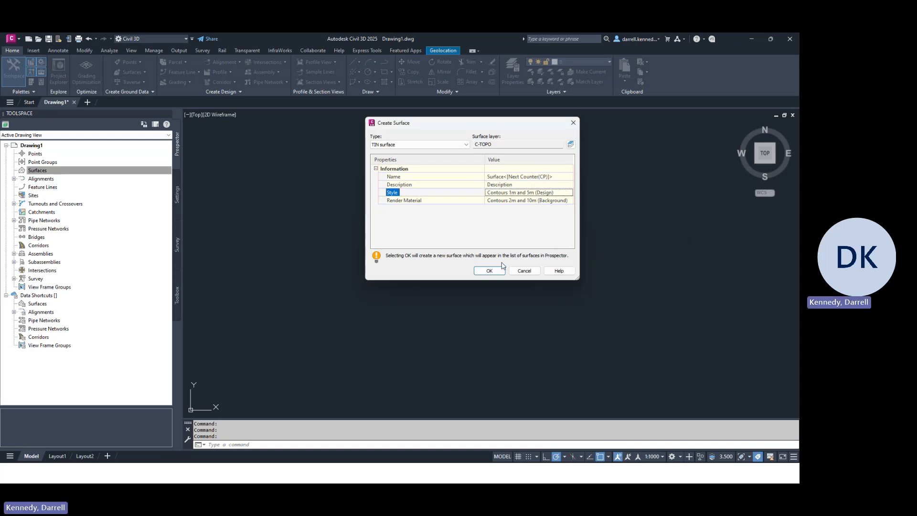
Step: Name the surface V-EG-Bathy-Lucchetti, create it, and expand the drawing's surface collection
left_click(565, 175)
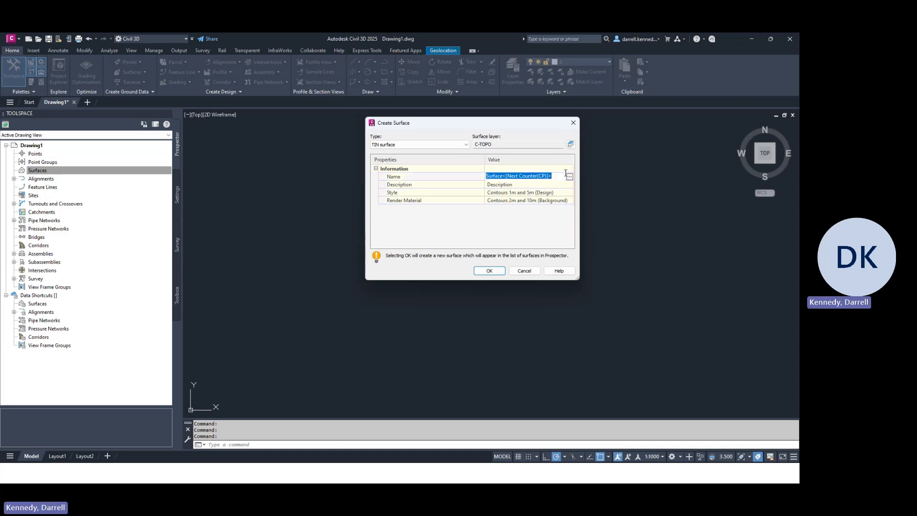
type("V-EG-Bathy-LU")
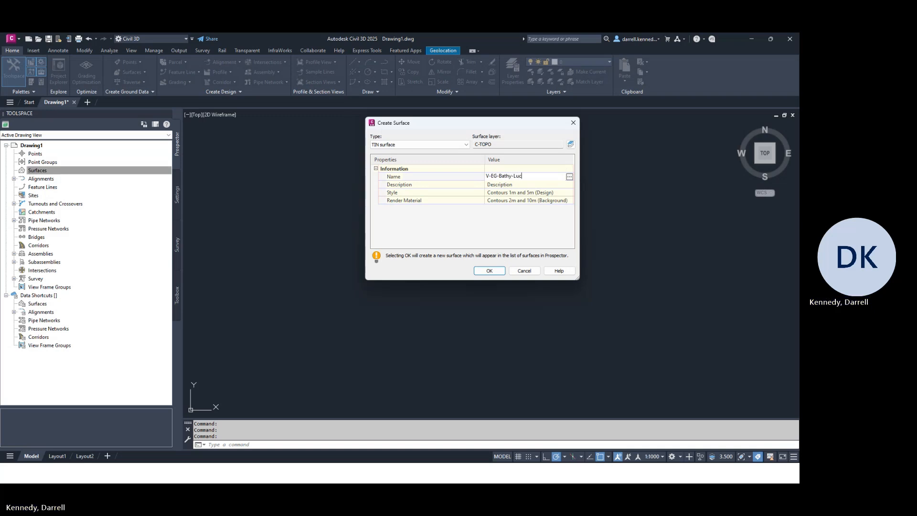
type("cchetti")
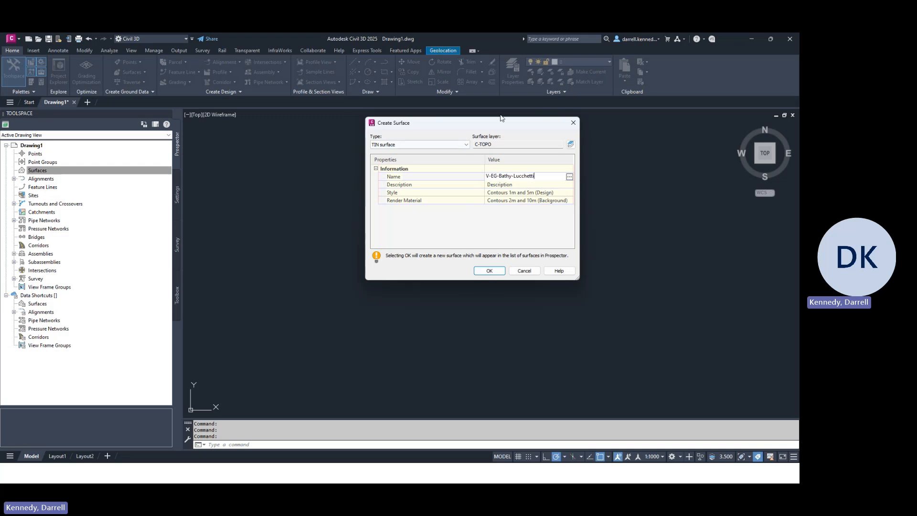
left_click(560, 177)
left_click(491, 271)
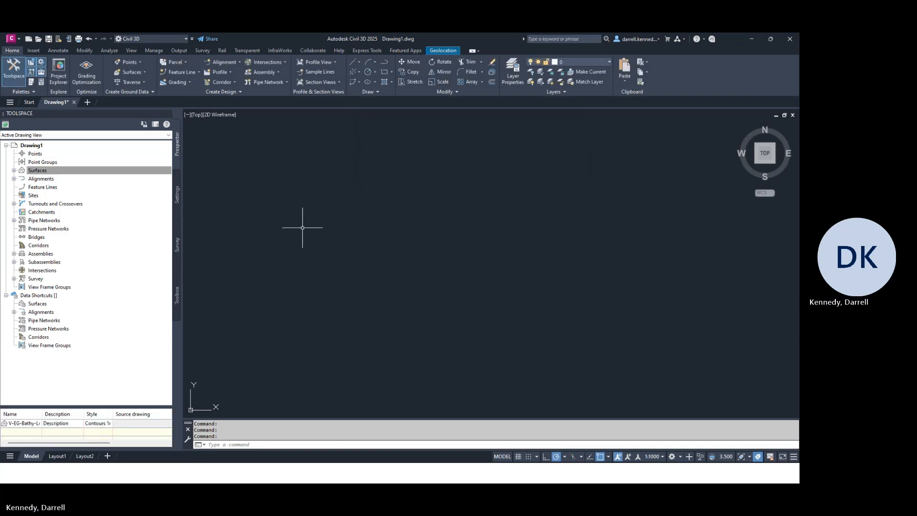
left_click(12, 171)
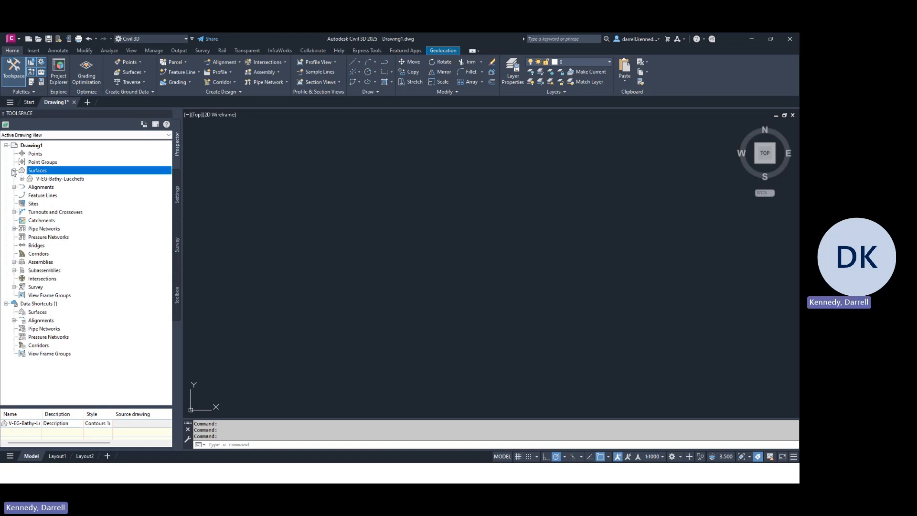
Step: Begin a Save As of the drawing and browse to the 202401201-CreateSurfaceFromPointFile folder under C3D, Autodesk Videos
left_click(11, 38)
left_click(29, 150)
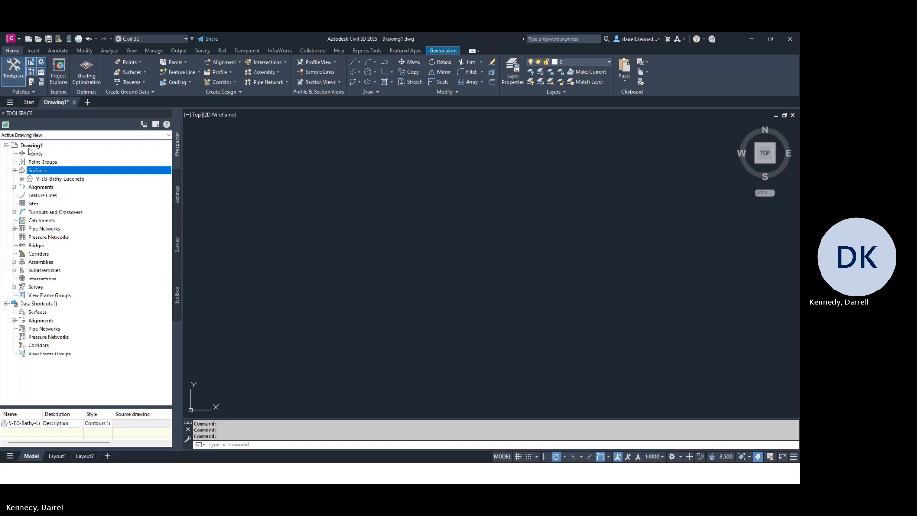
left_click(373, 163)
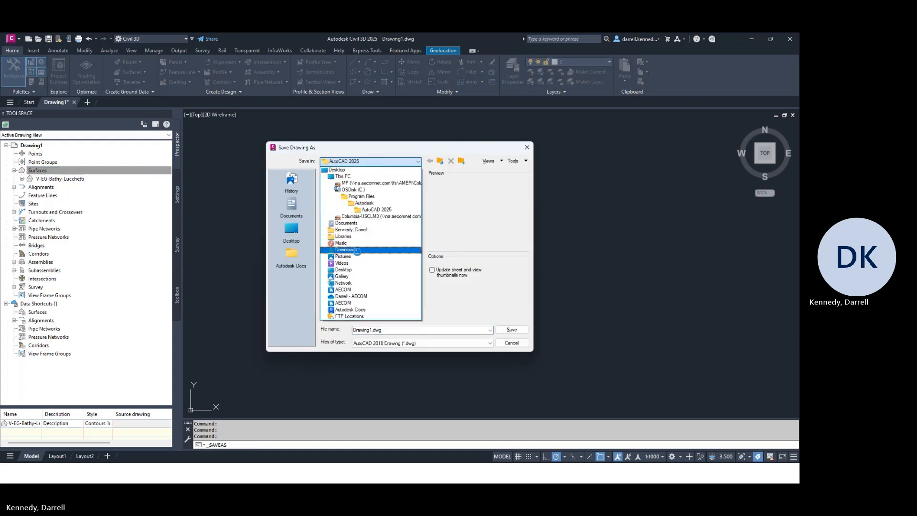
left_click(356, 296)
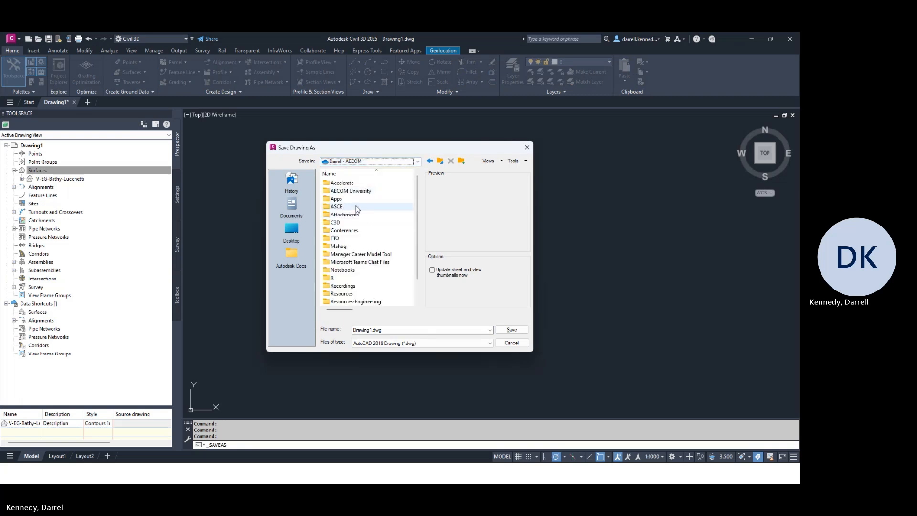
double_click(353, 223)
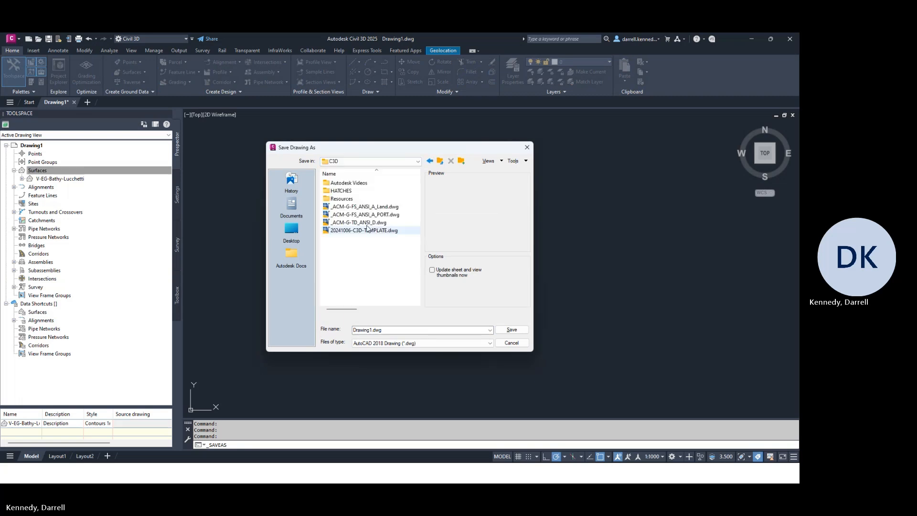
double_click(358, 182)
double_click(370, 184)
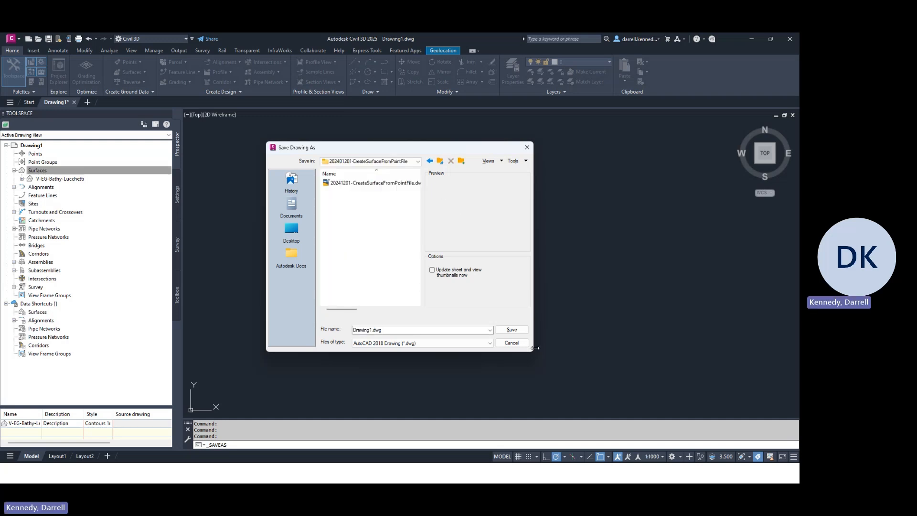
Step: Save the drawing as 20241201-CreateSurfaceFromPointFile-PR-Meter.dwg, basing the name on the existing drawing, and dismiss the web and mobile notice
left_click_drag(534, 348, 683, 348)
left_click(395, 183)
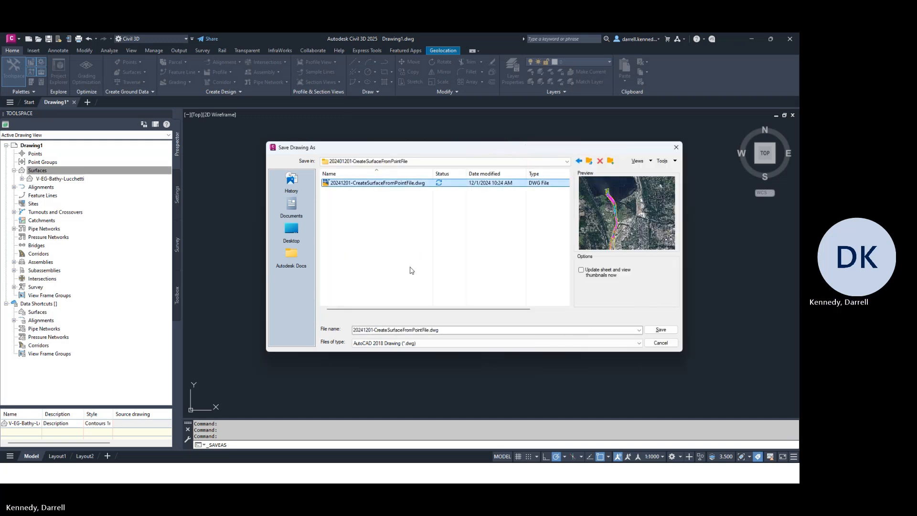
left_click(428, 330)
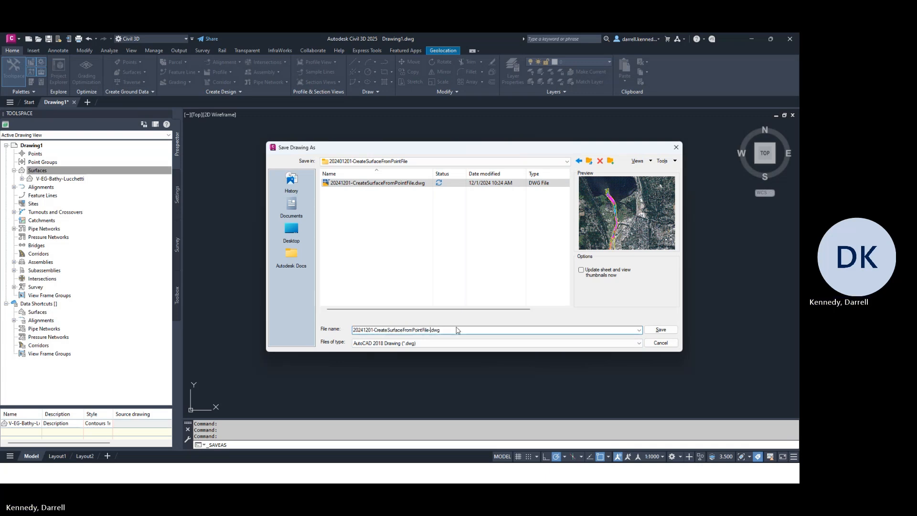
type("-MB")
type("te")
key("Return")
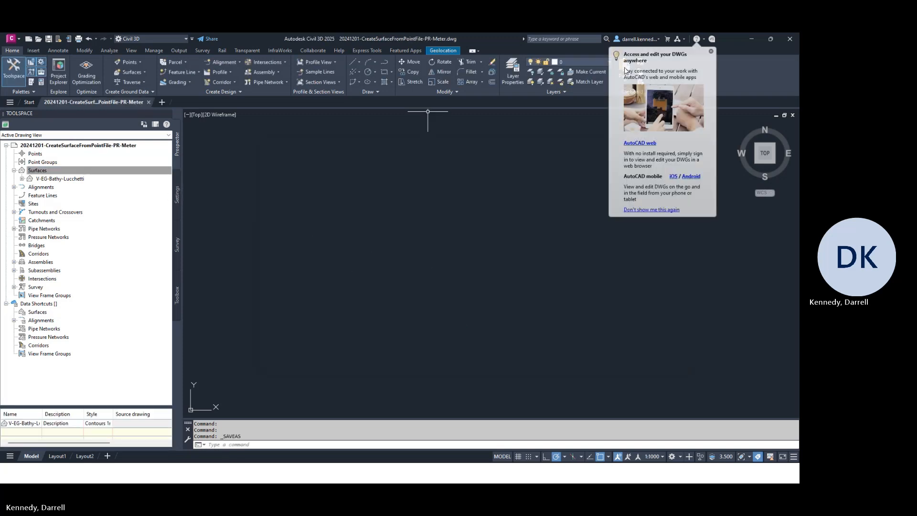
left_click(711, 51)
Step: Start adding a point file to the definition of the V-EG-Bathy-Lucchetti surface
left_click(37, 170)
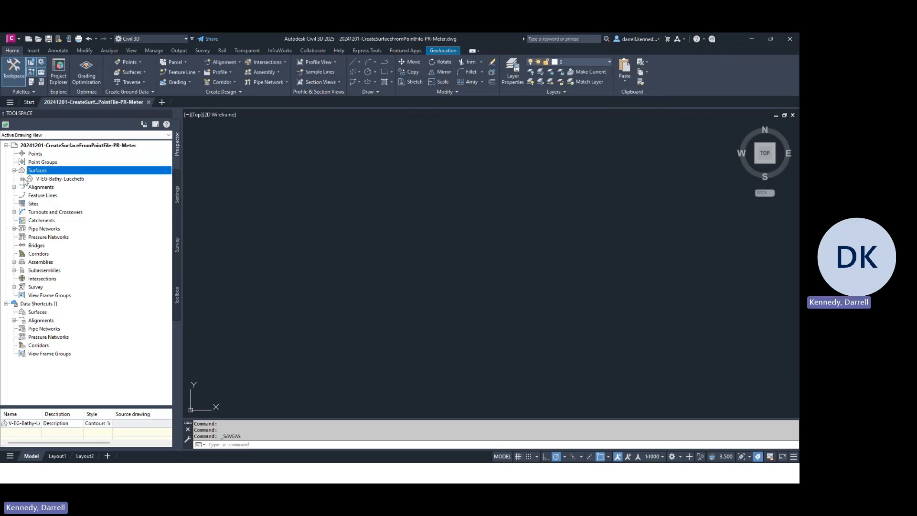
left_click(22, 179)
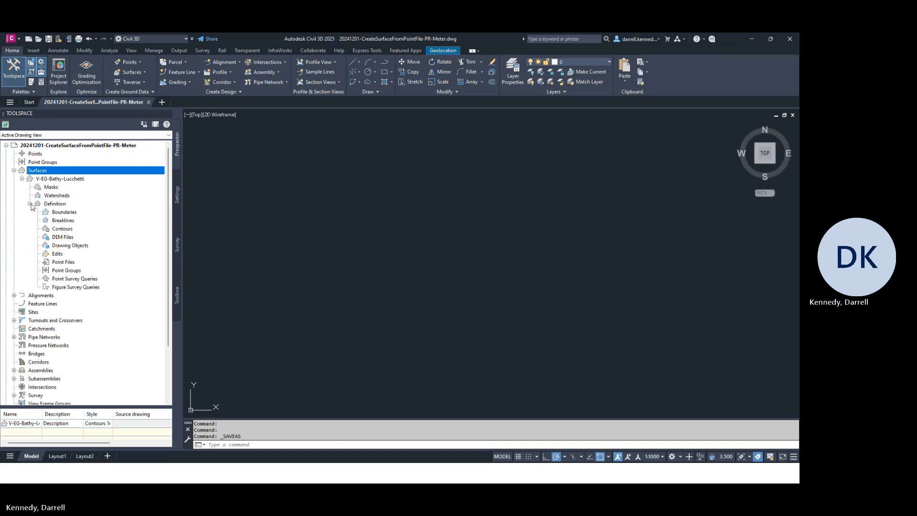
left_click(30, 203)
left_click(64, 262)
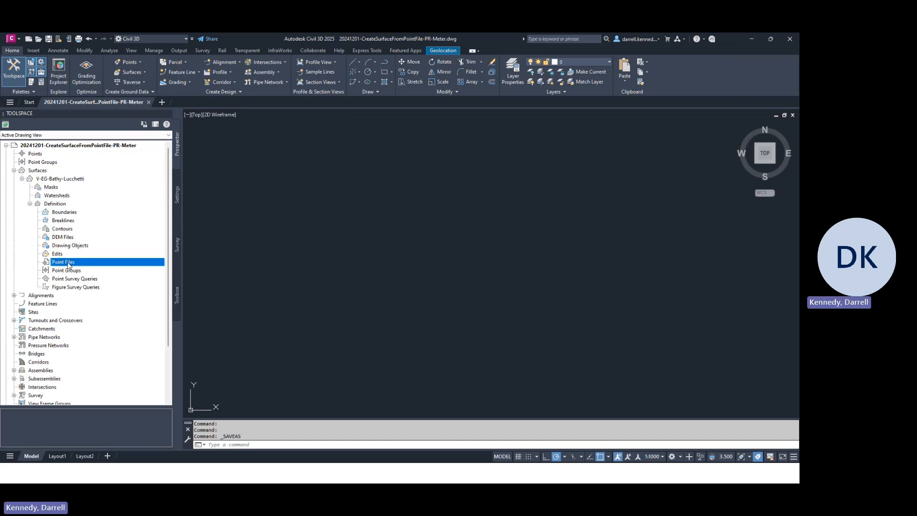
right_click(67, 262)
left_click(89, 267)
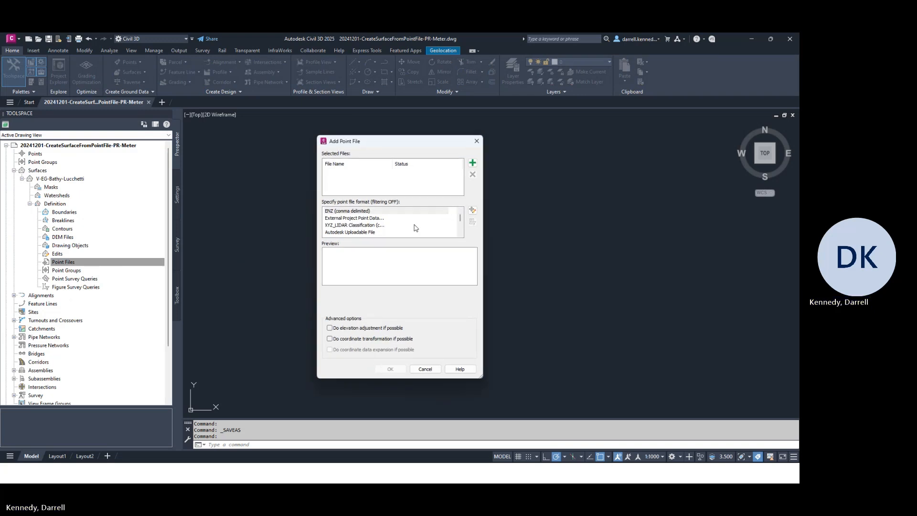
Step: Browse for the source point file in the 202401201-CreateSurfaceFromPointFile folder under C3D, Autodesk Videos
left_click(471, 163)
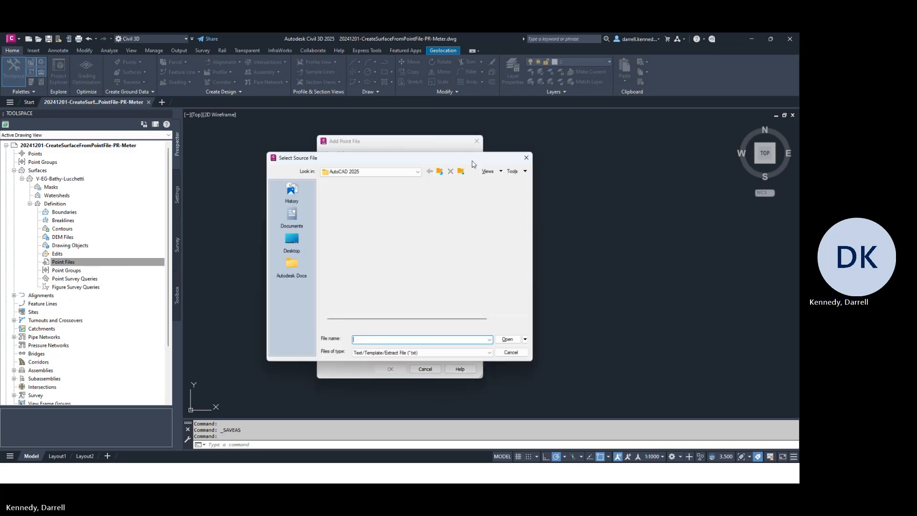
left_click(371, 171)
left_click(352, 306)
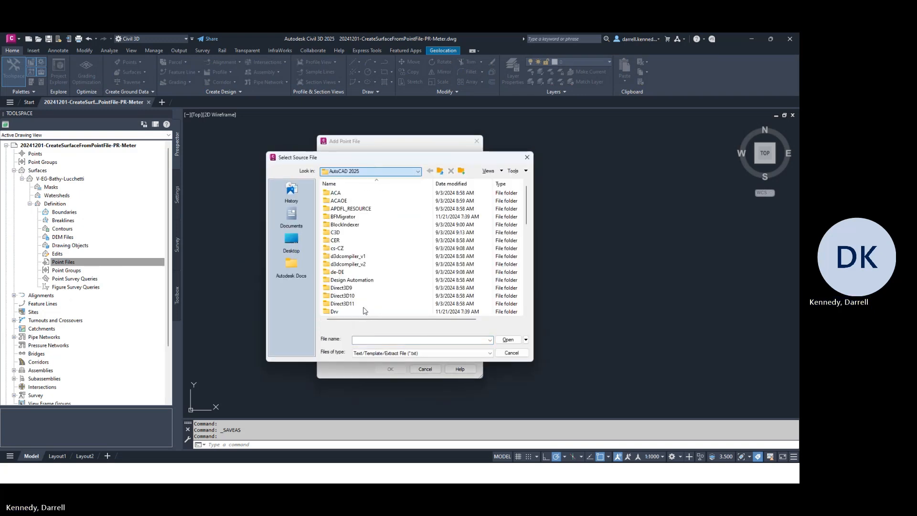
double_click(352, 232)
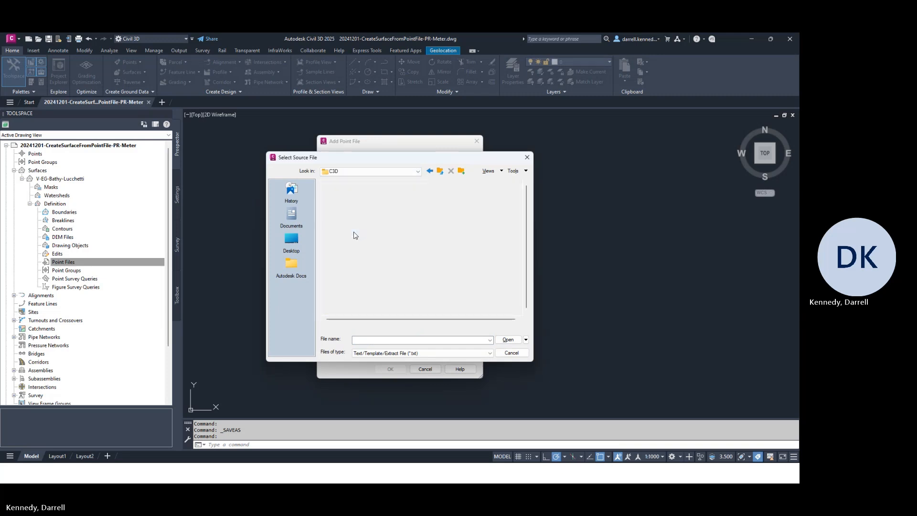
double_click(358, 193)
double_click(357, 194)
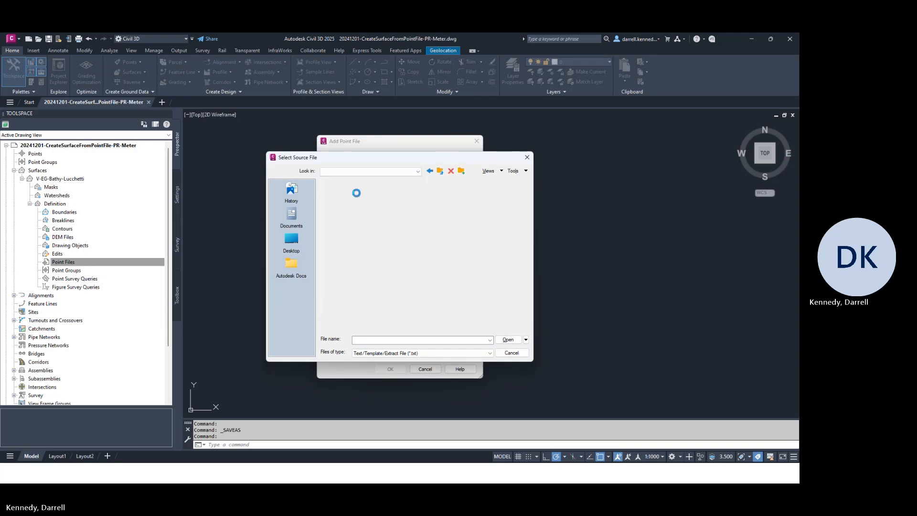
Step: Show all file types and load Lucchetti Bathymetry Points-PNEZD.csv as the surface's point file
left_click(412, 354)
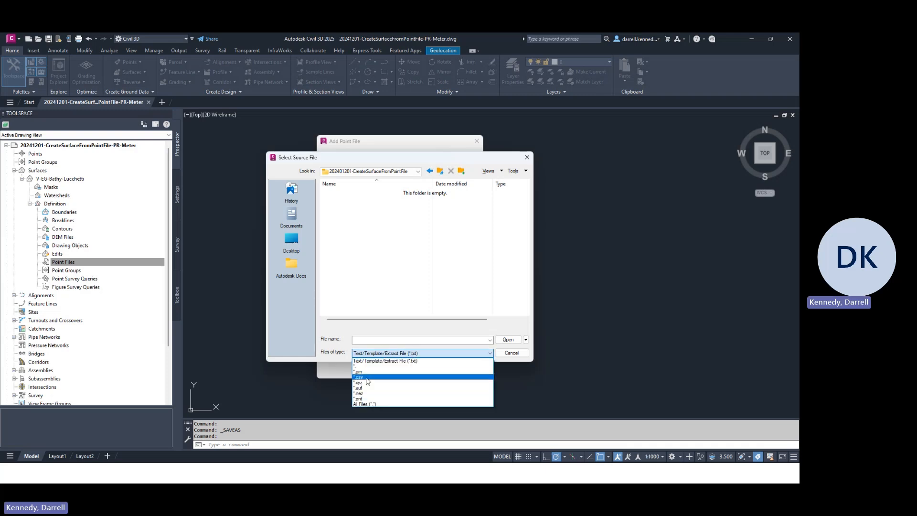
left_click(368, 403)
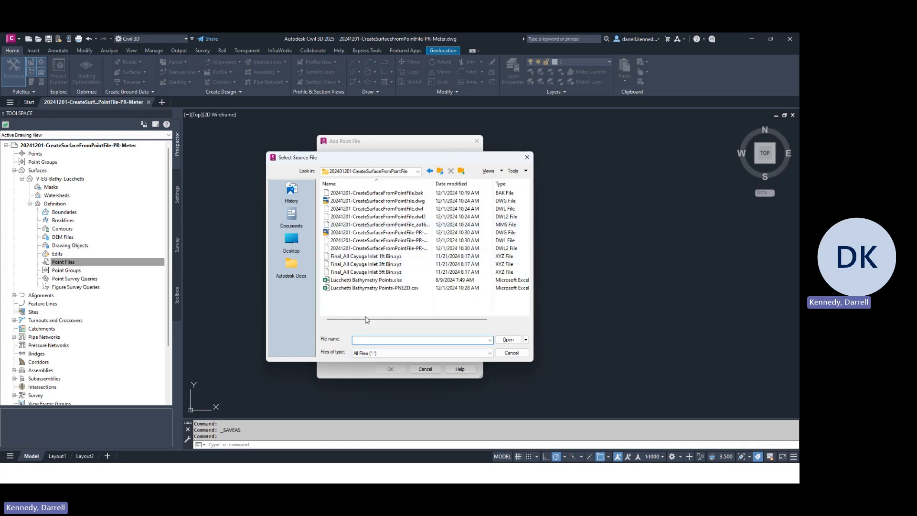
left_click(382, 288)
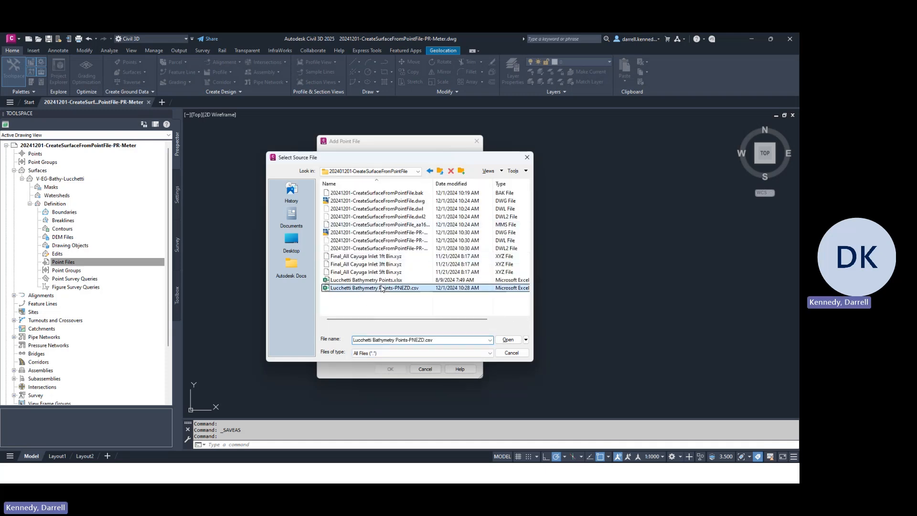
left_click(508, 340)
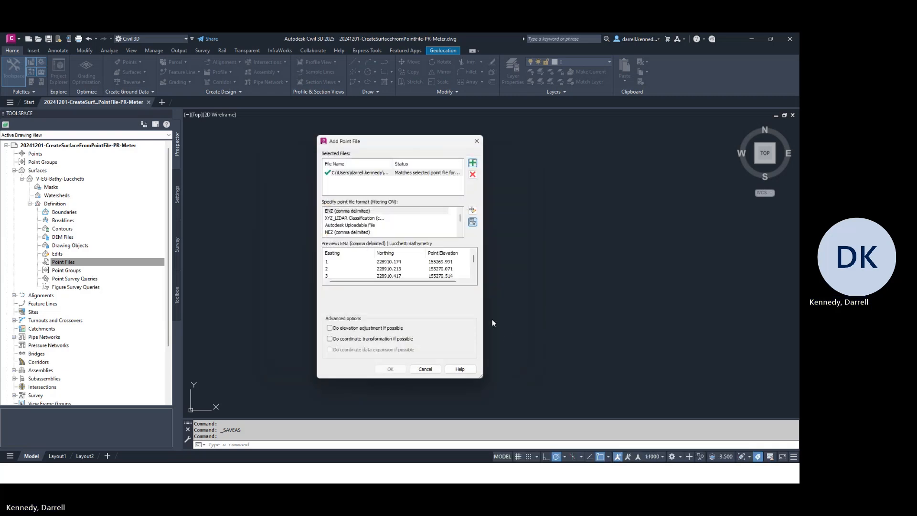
Step: Set the point file format to PNEZD (comma delimited) and review the other formats and the column preview
scroll(462, 234, "down", 2)
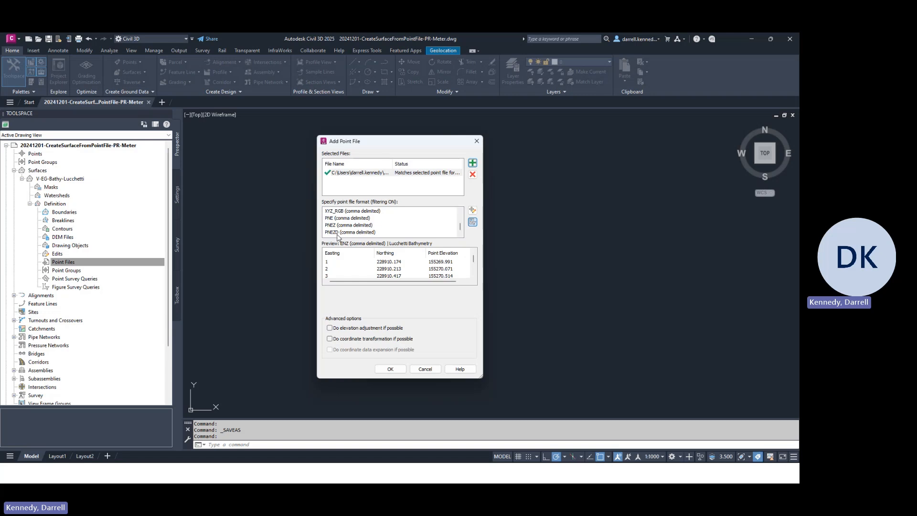
left_click(371, 233)
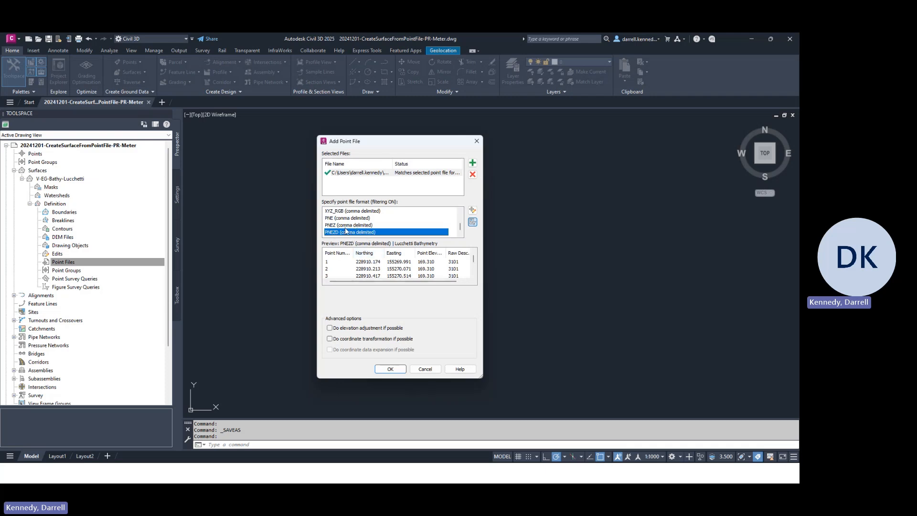
scroll(346, 231, "up", 1)
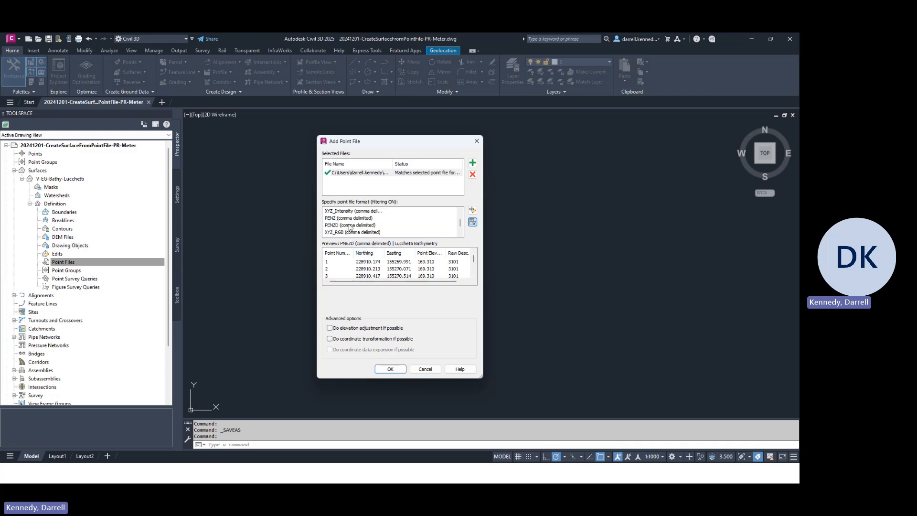
scroll(349, 227, "down", 1)
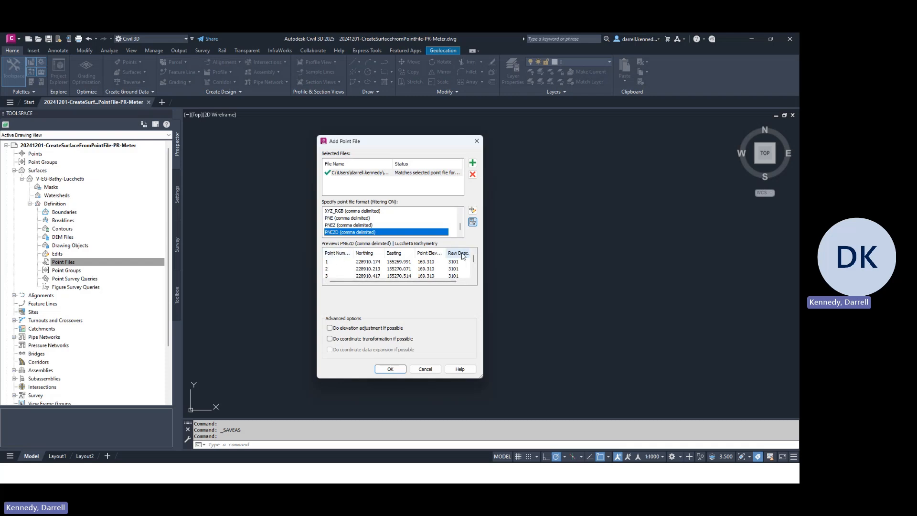
Step: Preview the NEZ format for comparison, reselect PNEZD (comma delimited), and add the point file to the surface definition
scroll(366, 222, "up", 3)
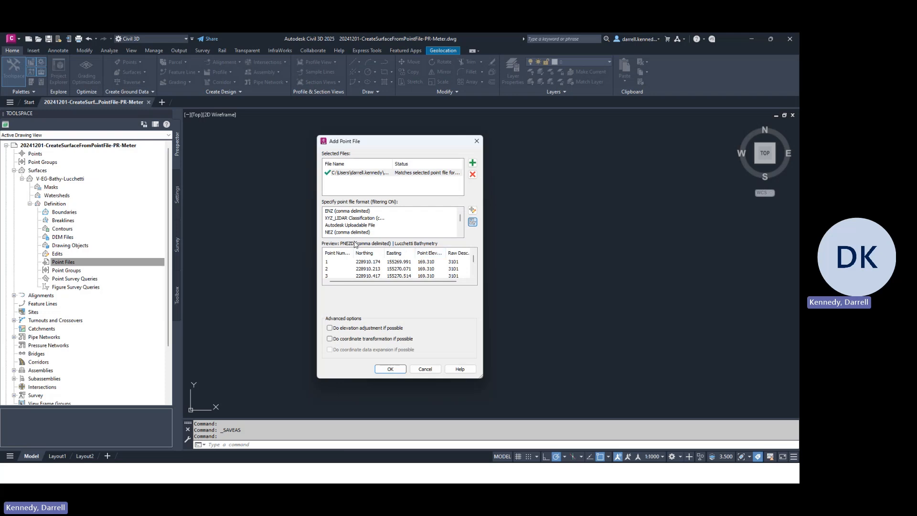
left_click(336, 233)
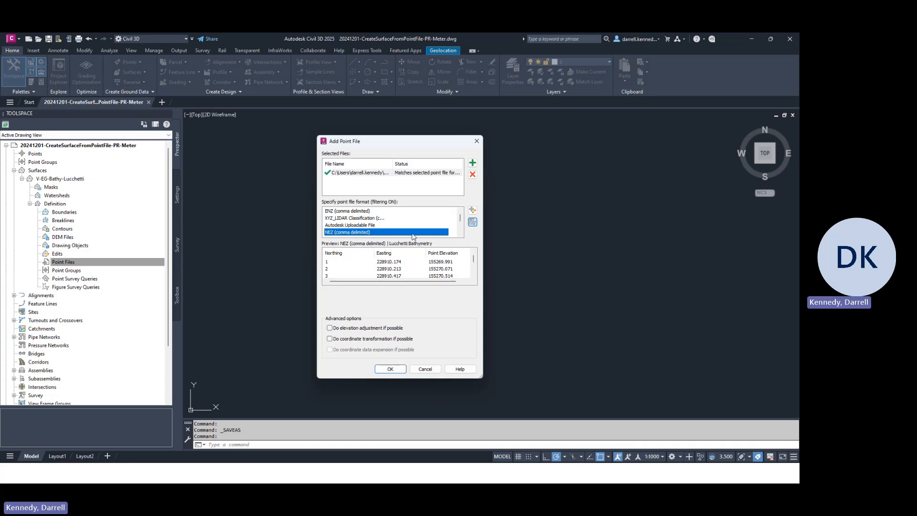
scroll(354, 227, "down", 3)
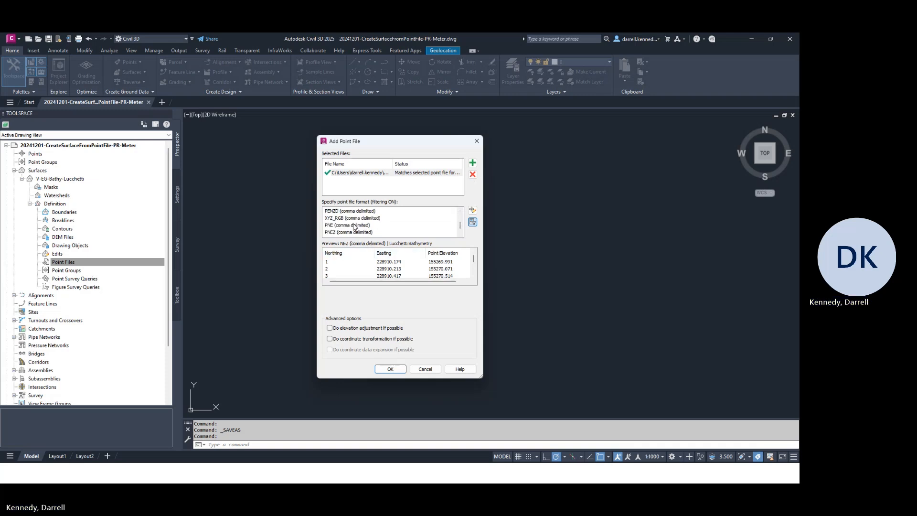
left_click(354, 232)
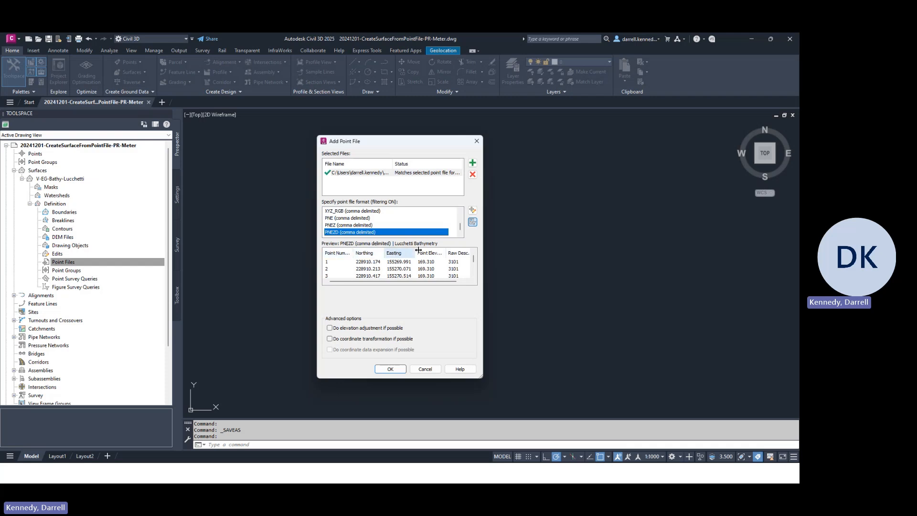
left_click(391, 369)
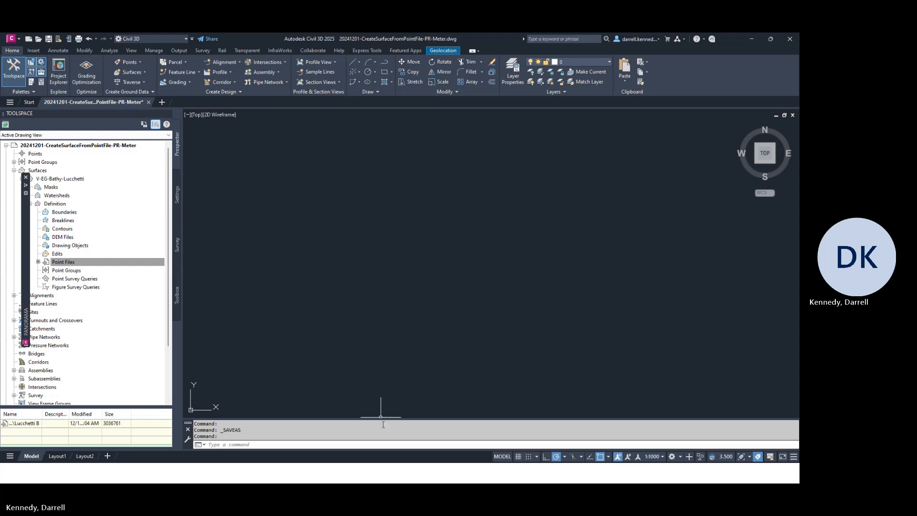
Step: Zoom to the drawing extents and turn on the Bing aerial map behind the surface
left_click(386, 444)
type("z")
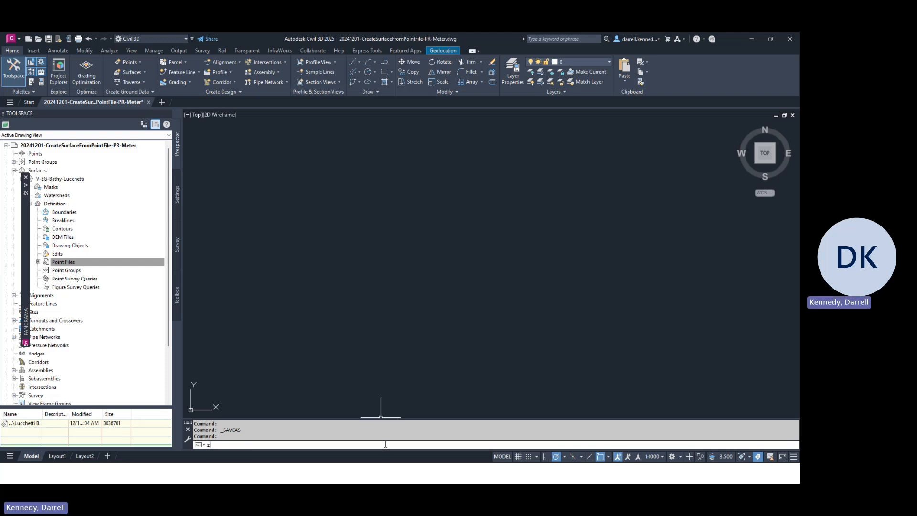
key("Return")
type("e")
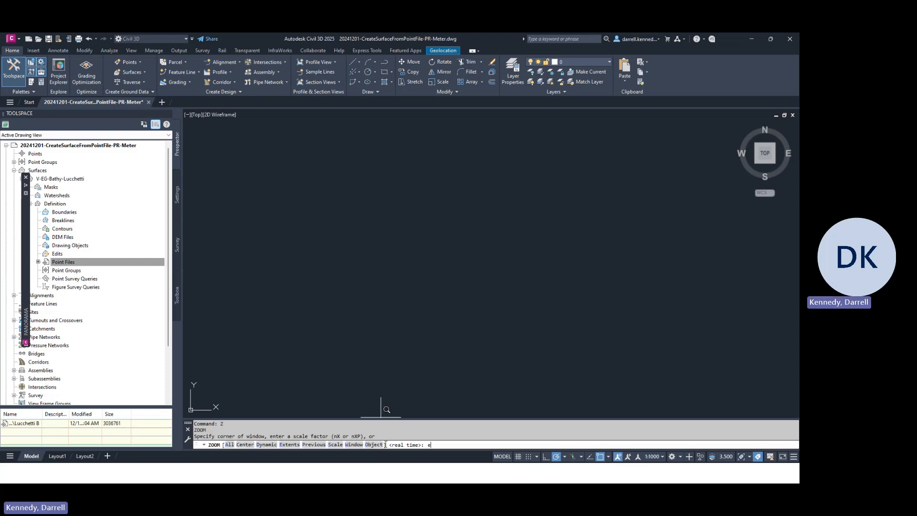
key("Return")
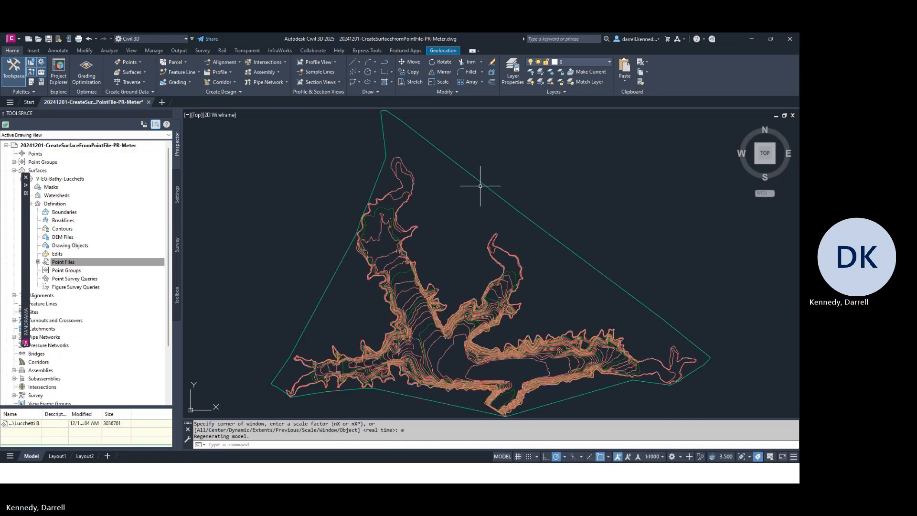
left_click(444, 51)
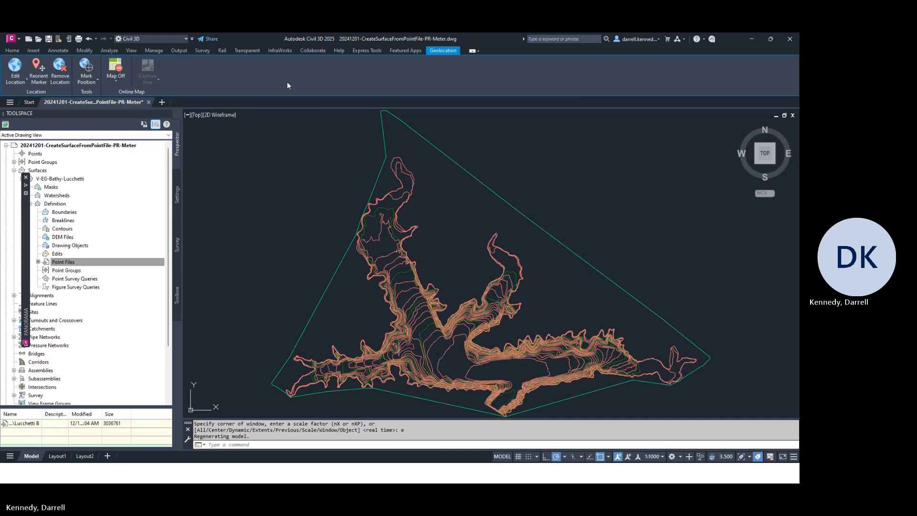
left_click(112, 80)
left_click(125, 183)
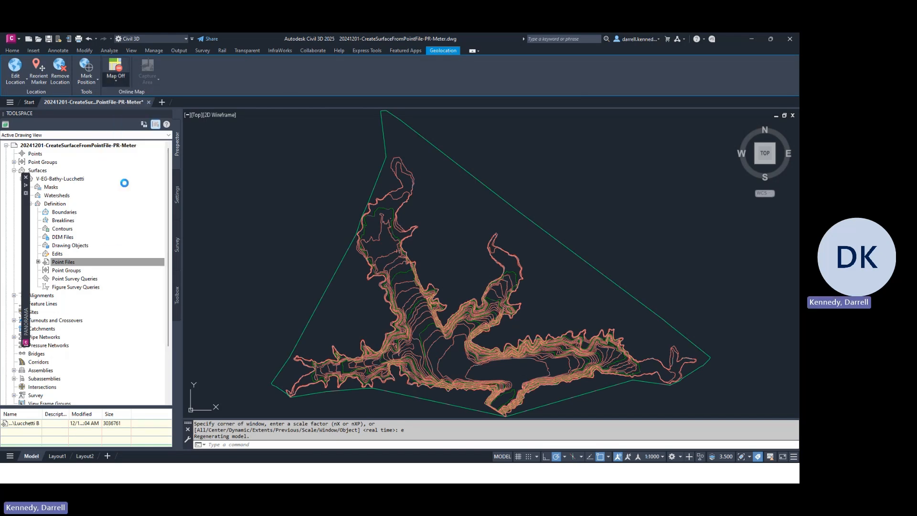
Step: Examine how the bathymetry contours align with the reservoir shoreline and dam on the aerial imagery
scroll(525, 186, "down", 4)
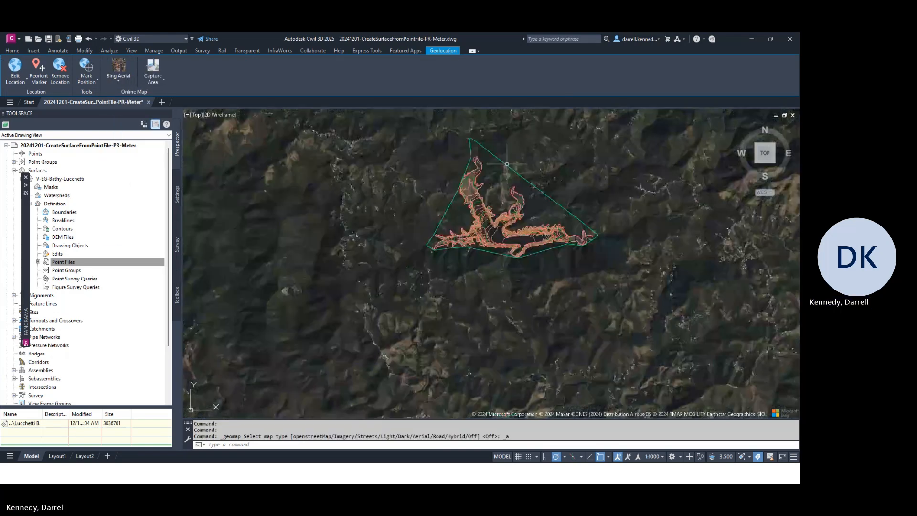
scroll(506, 164, "up", 6)
middle_click_drag(491, 333, 459, 155)
middle_click_drag(473, 321, 446, 188)
scroll(624, 262, "up", 2)
middle_click_drag(624, 262, 480, 209)
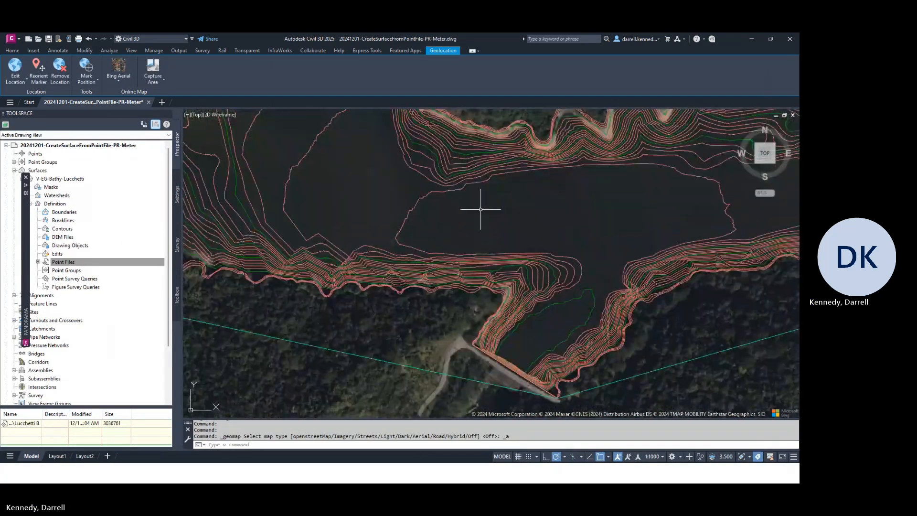
scroll(647, 196, "down", 2)
middle_click_drag(646, 197, 431, 242)
scroll(448, 239, "up", 1)
scroll(448, 241, "down", 2)
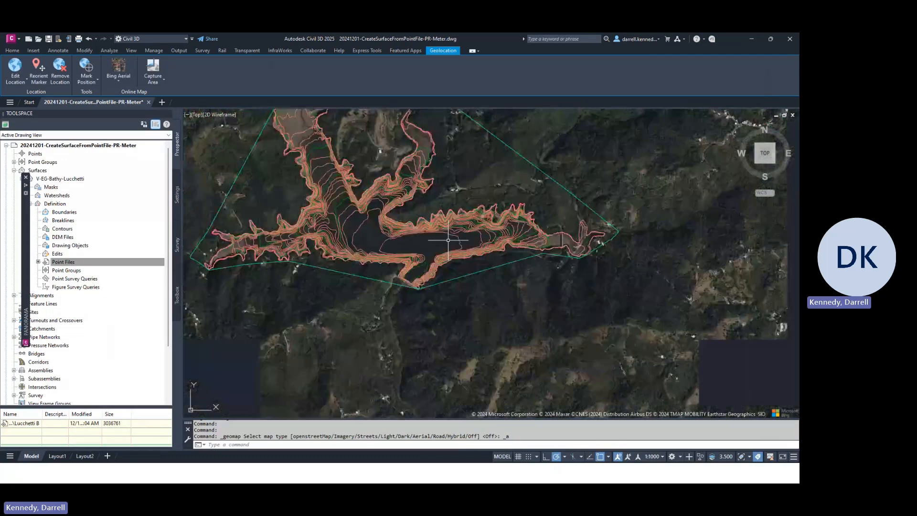
Step: Change the V-EG-Bathy-Lucchetti surface's style to Contours and Triangles and view its triangulation up close
left_click(441, 224)
right_click(353, 220)
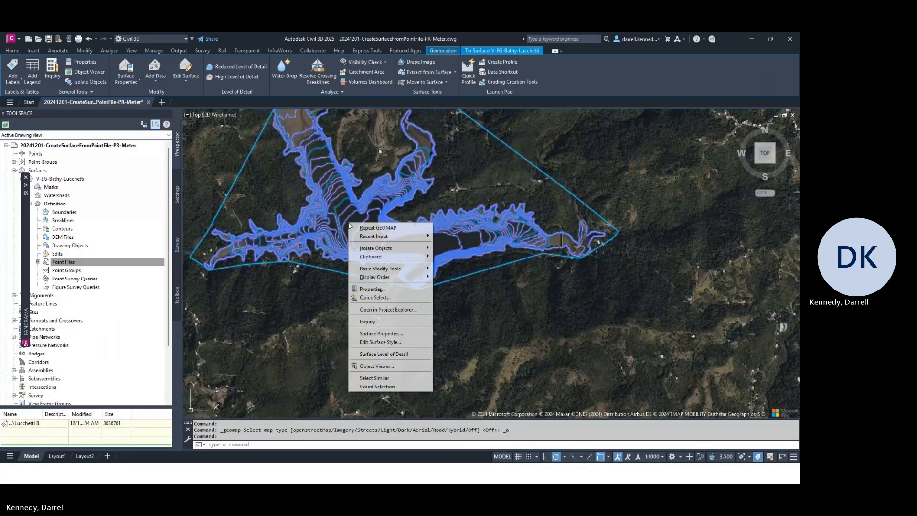
left_click(391, 289)
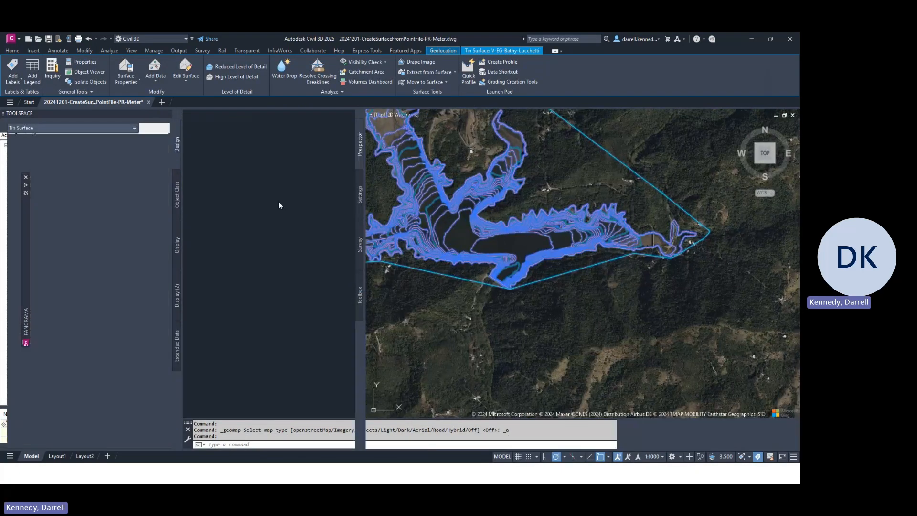
left_click(147, 156)
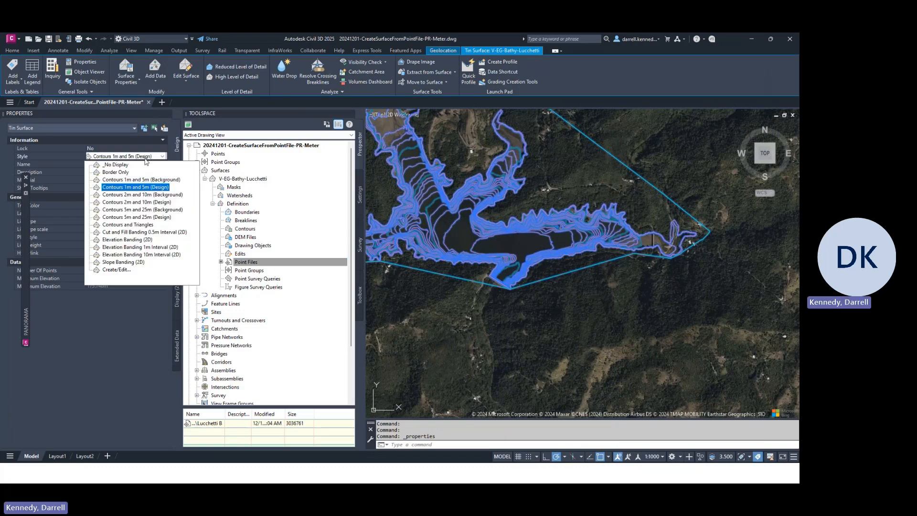
left_click(128, 224)
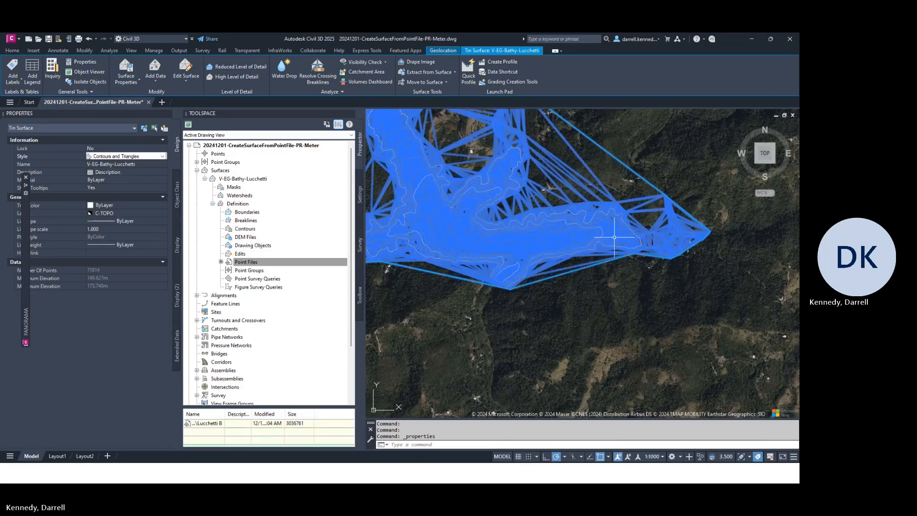
key("Escape")
scroll(554, 242, "up", 5)
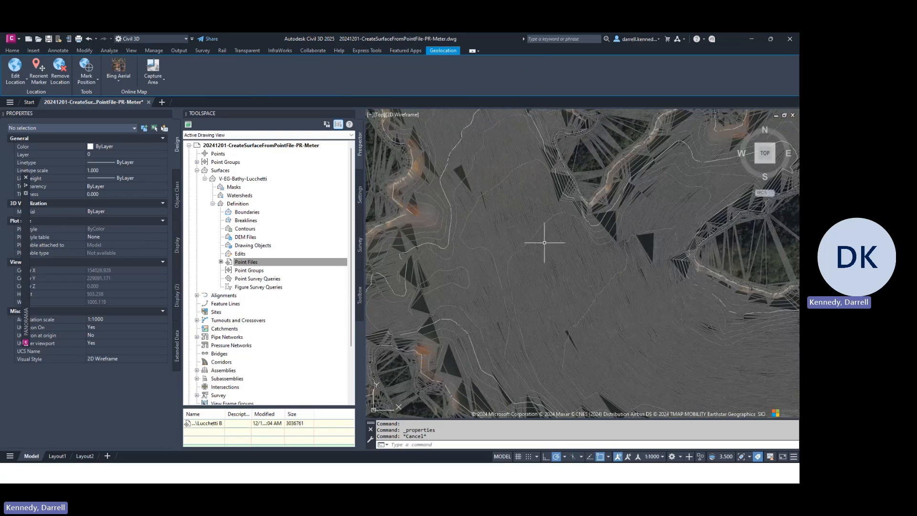
scroll(544, 242, "down", 2)
scroll(394, 242, "down", 3)
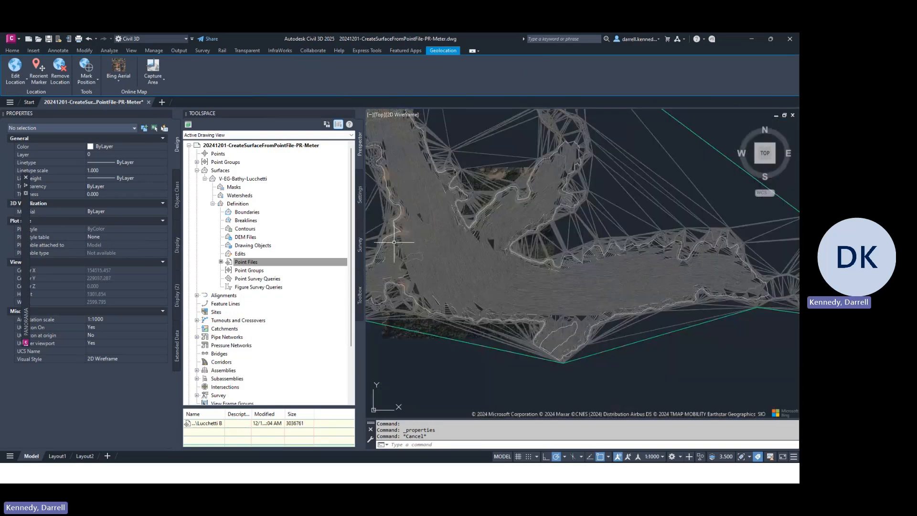
scroll(394, 242, "up", 6)
left_click(244, 262)
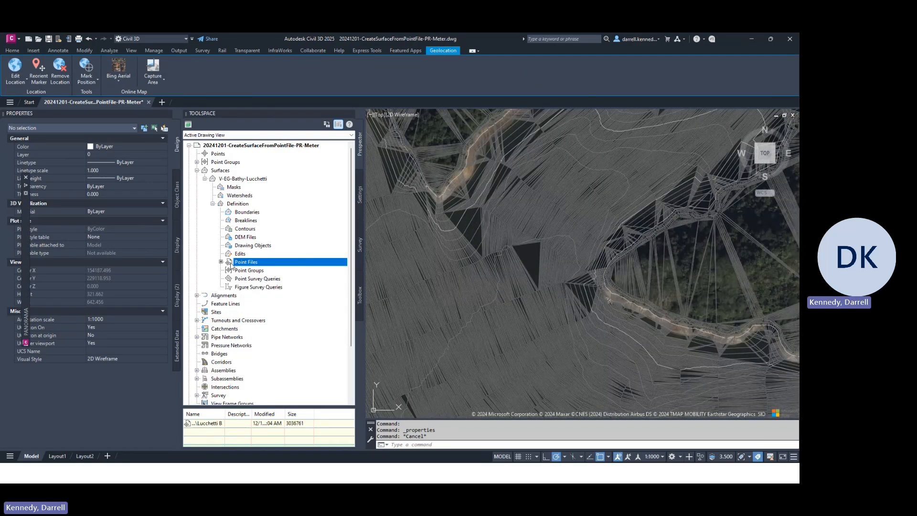
Step: Edit the surface's Contours and Triangles style and make its Points component visible in plan view
left_click(570, 251)
left_click(137, 158)
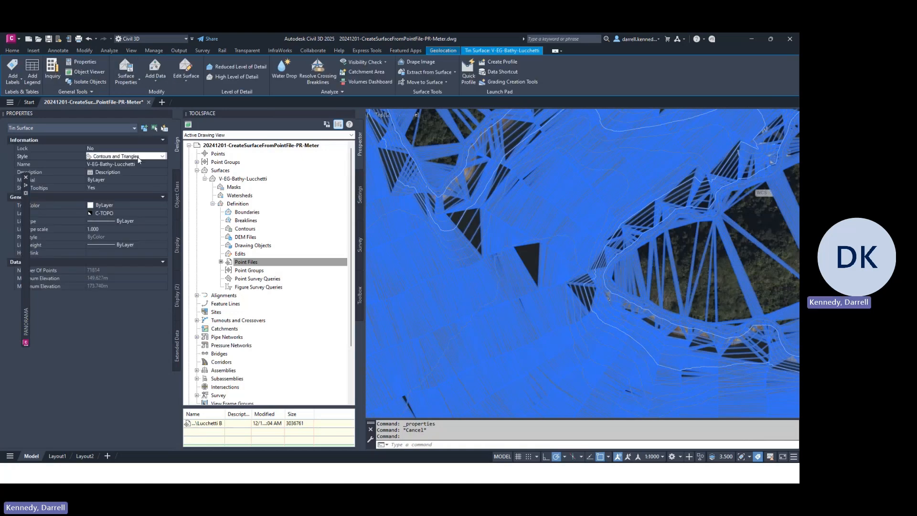
left_click(137, 157)
left_click(114, 272)
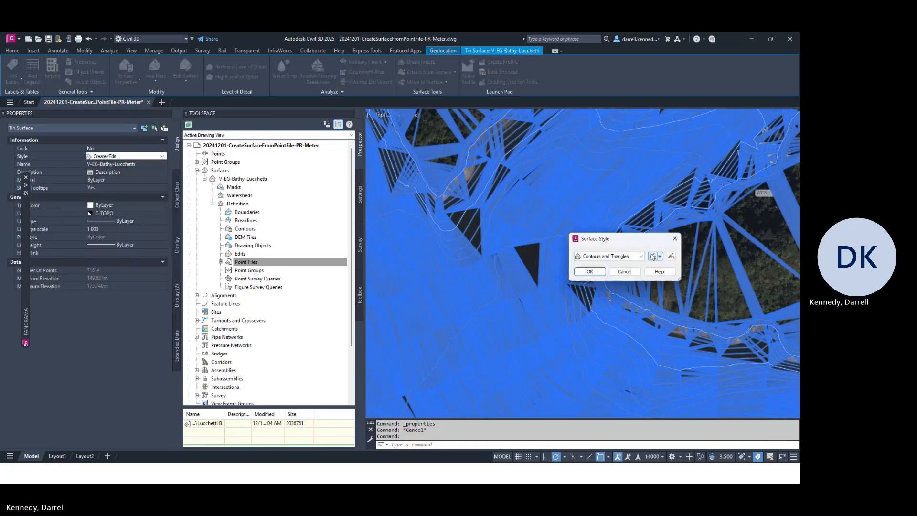
left_click(652, 257)
left_click(677, 289)
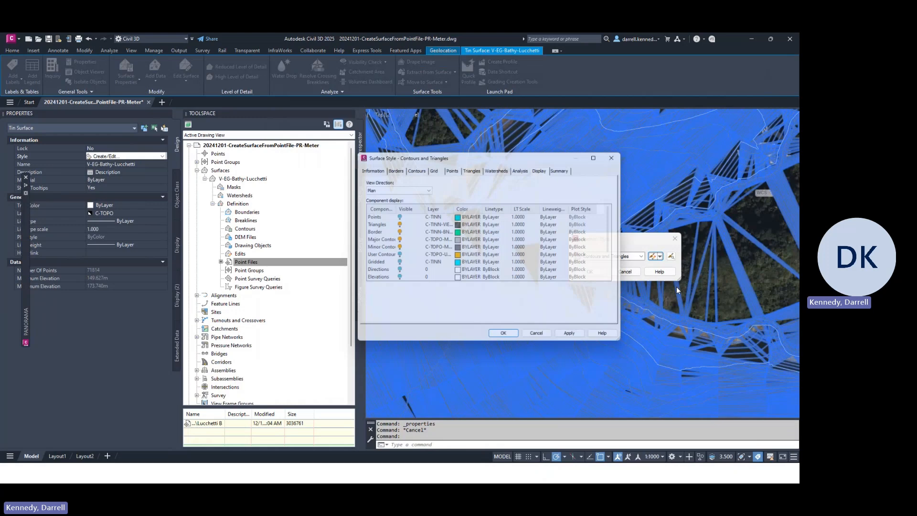
left_click(396, 216)
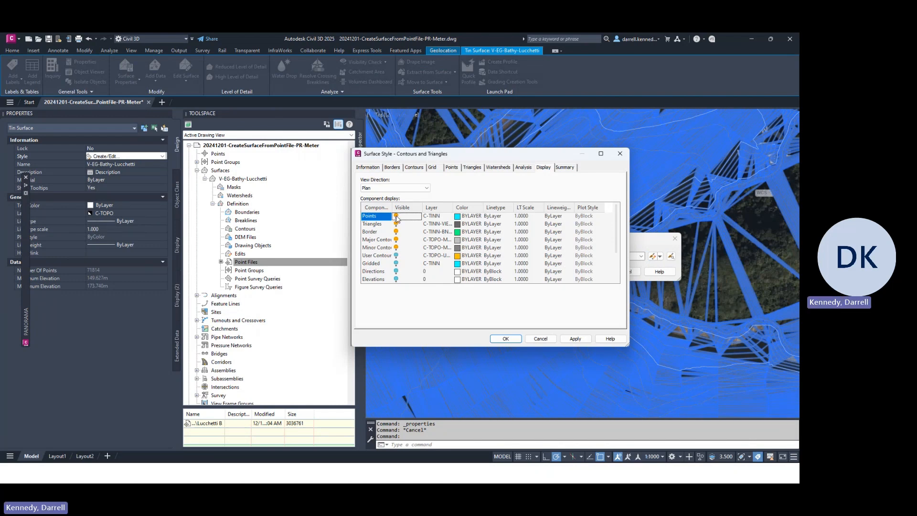
Step: Set the Points component's color to red, apply the style changes, and deselect the surface
left_click(457, 220)
left_click(358, 229)
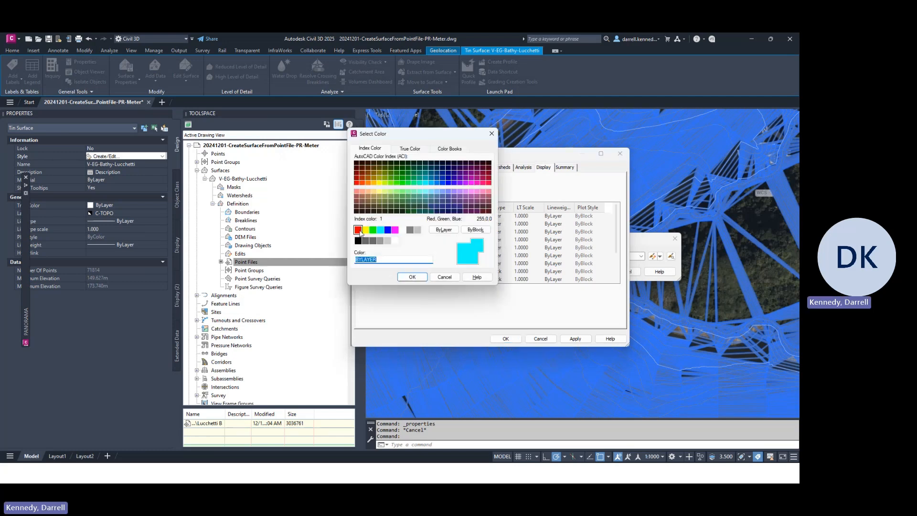
left_click(411, 277)
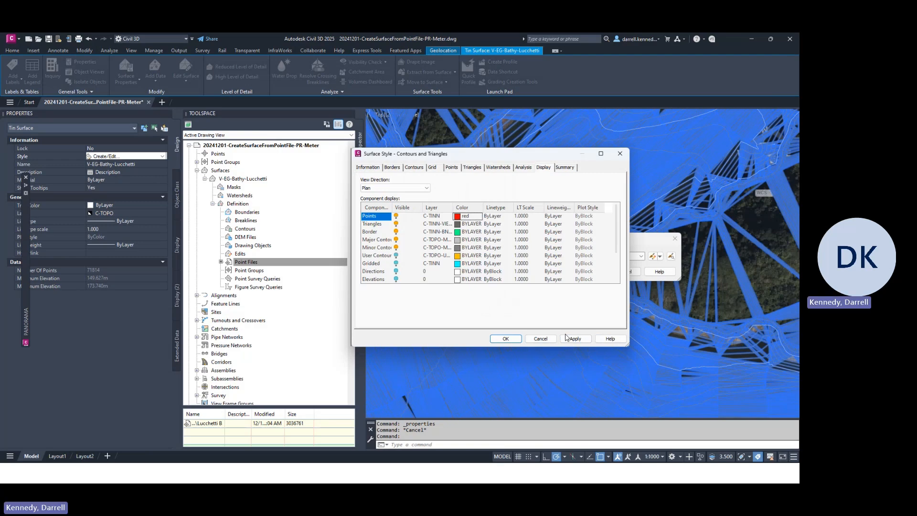
left_click(567, 337)
left_click(506, 338)
left_click(590, 276)
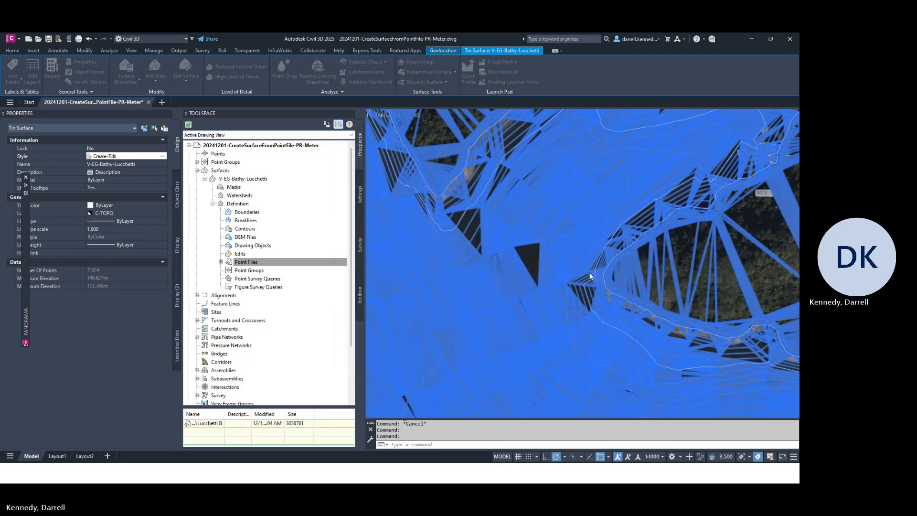
key("Escape")
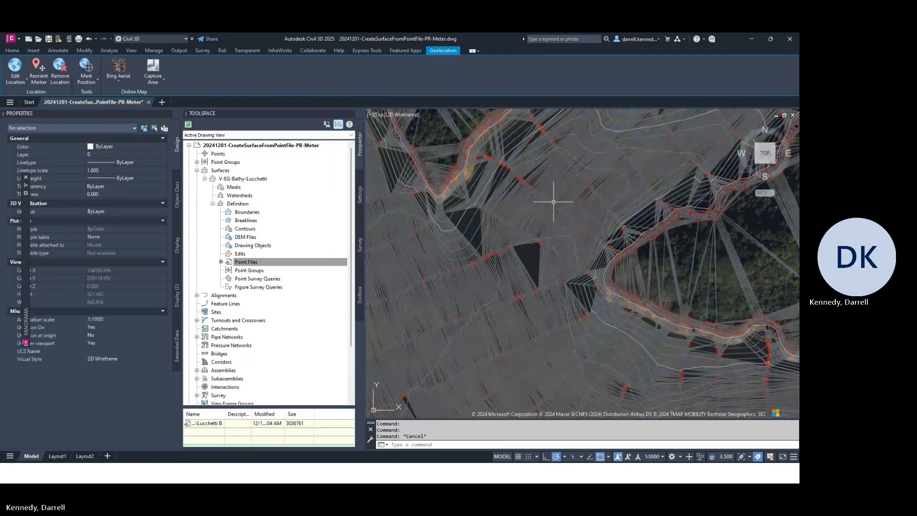
Step: Examine the survey points and triangles along the reservoir's transects, arms and shoreline against the aerial imagery
scroll(554, 202, "down", 8)
middle_click_drag(508, 208, 515, 185)
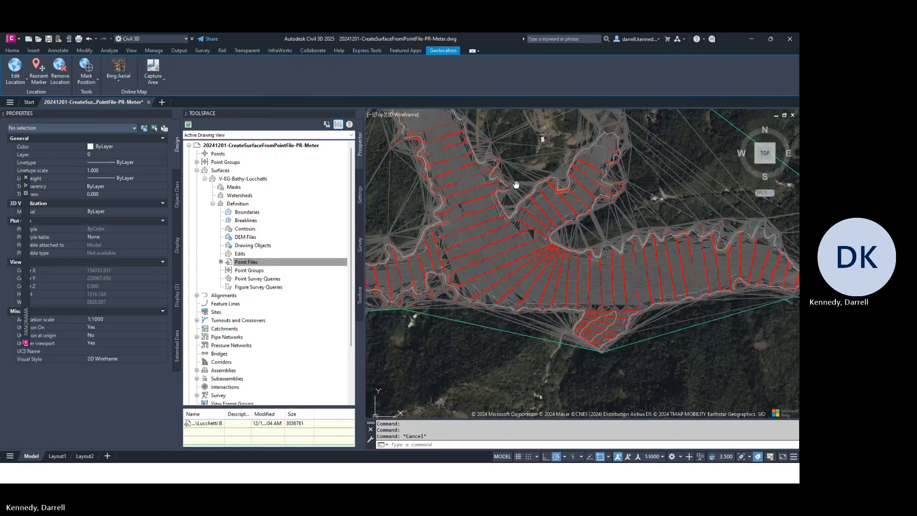
scroll(508, 256, "up", 8)
mouse_move(480, 256)
middle_mouse_down()
mouse_move(541, 201)
mouse_move(675, 240)
middle_mouse_up()
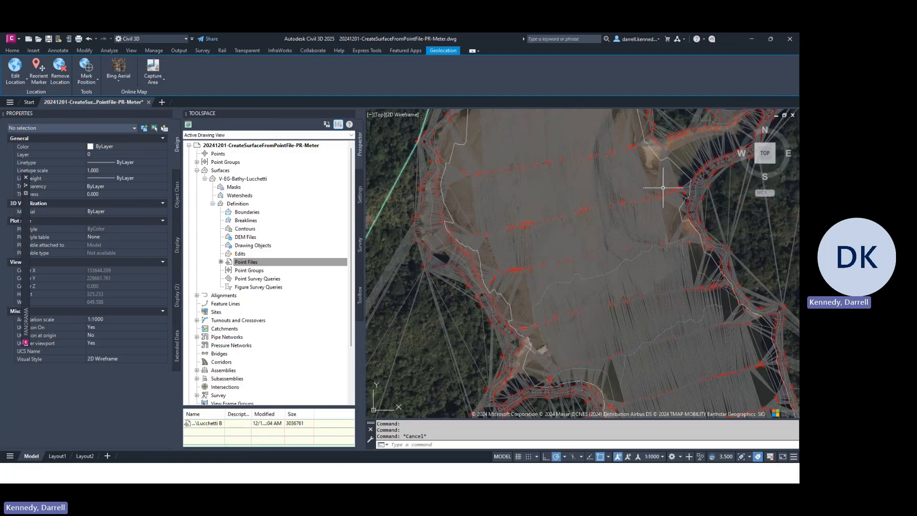
middle_click_drag(581, 188, 596, 286)
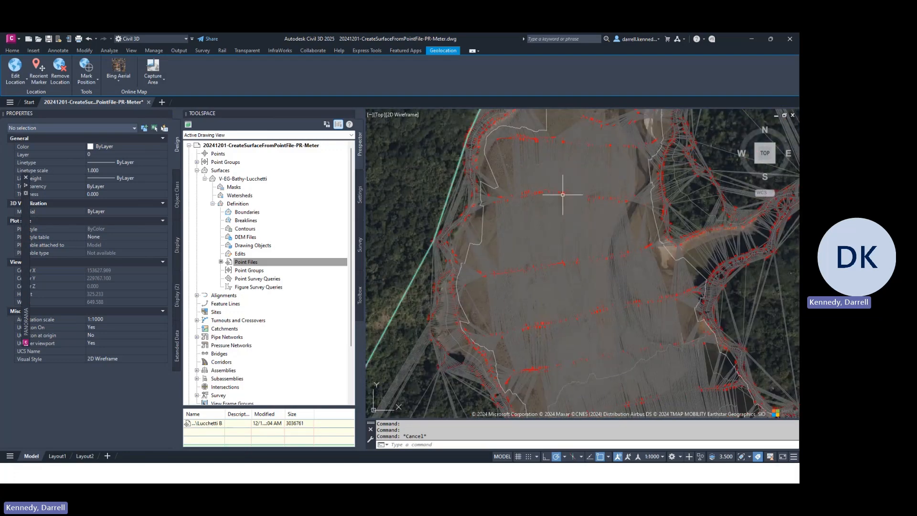
scroll(515, 206, "down", 5)
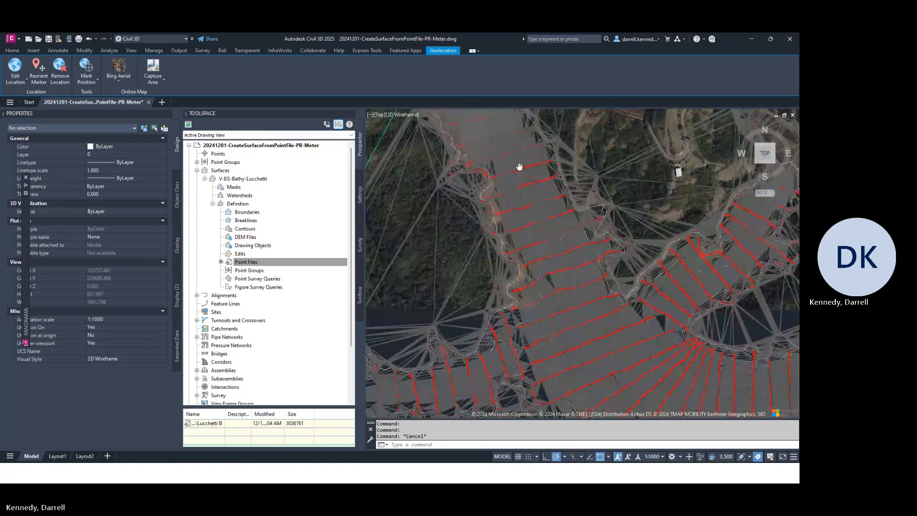
middle_click_drag(519, 166, 517, 159)
middle_click_drag(583, 310, 536, 166)
mouse_move(575, 213)
middle_mouse_down()
mouse_move(522, 207)
mouse_move(419, 223)
middle_mouse_up()
middle_click_drag(629, 233, 489, 231)
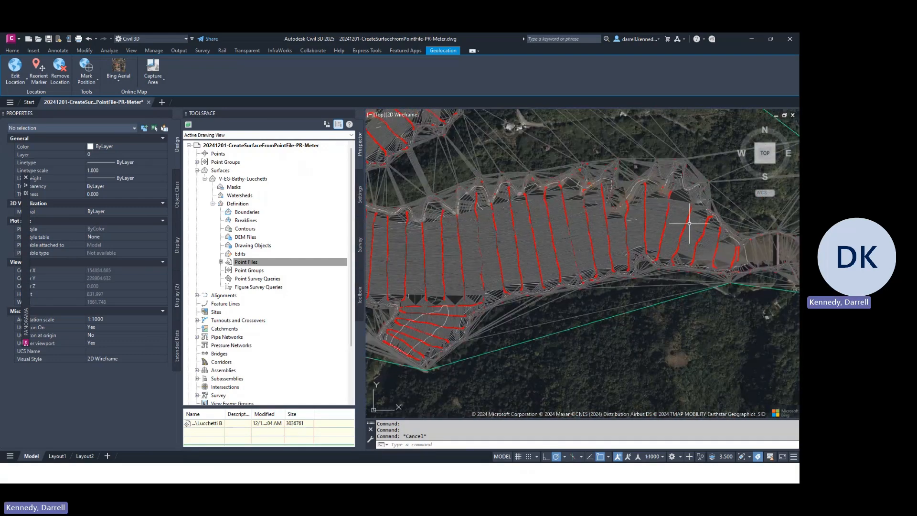
scroll(689, 223, "up", 6)
scroll(618, 188, "down", 2)
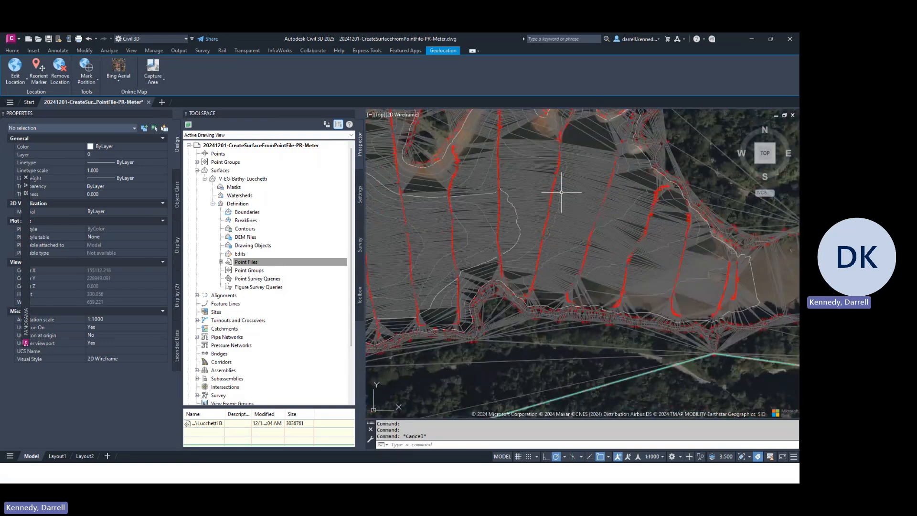
middle_click_drag(635, 178, 586, 314)
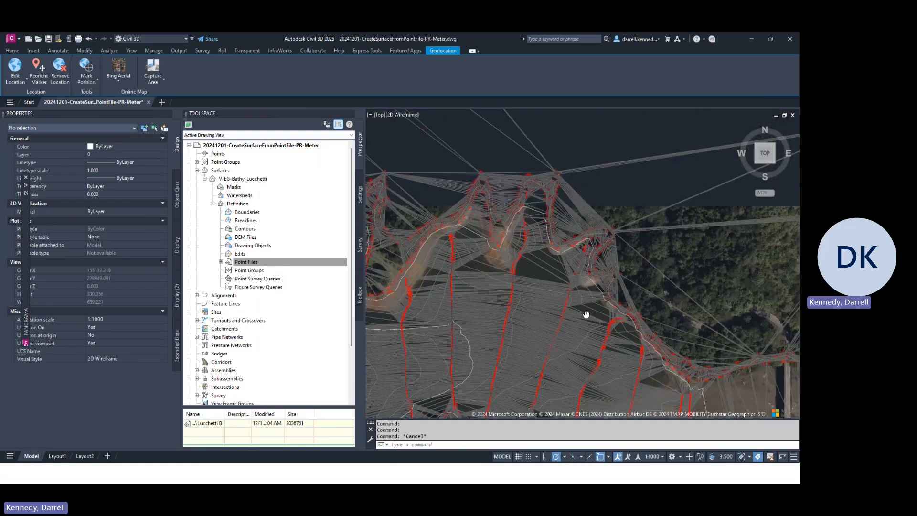
Step: Examine the triangles that stretch beyond the shoreline around the reservoir's branches and outer edges
scroll(587, 263, "up", 6)
scroll(454, 180, "down", 4)
middle_click_drag(455, 180, 473, 202)
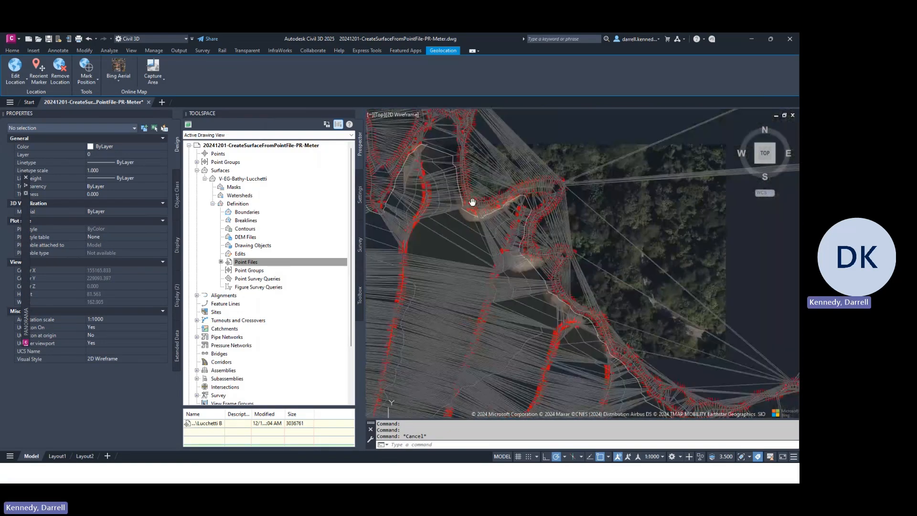
scroll(525, 210, "down", 8)
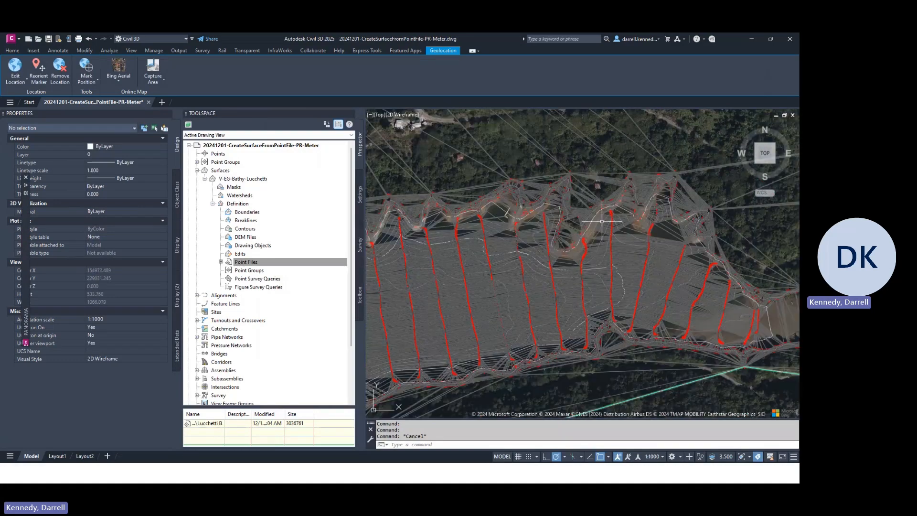
scroll(601, 221, "down", 4)
middle_click_drag(602, 221, 648, 279)
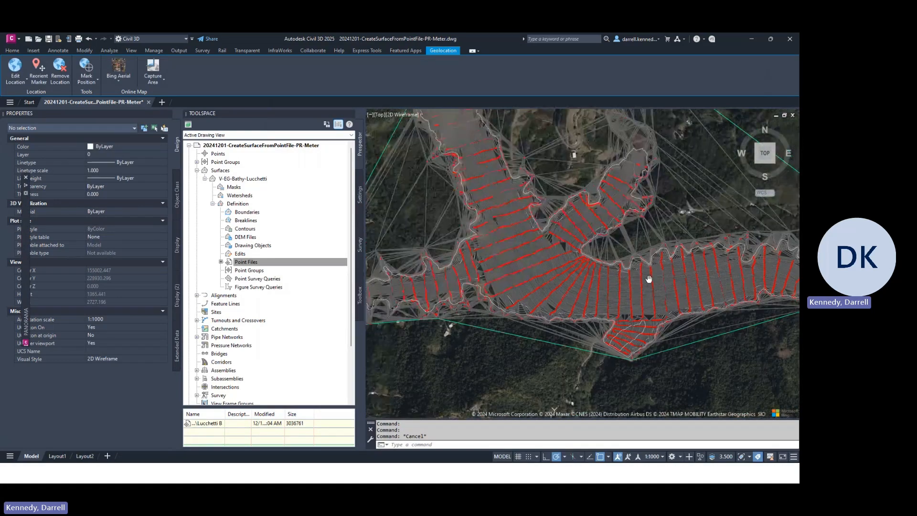
scroll(649, 279, "down", 4)
scroll(480, 268, "up", 4)
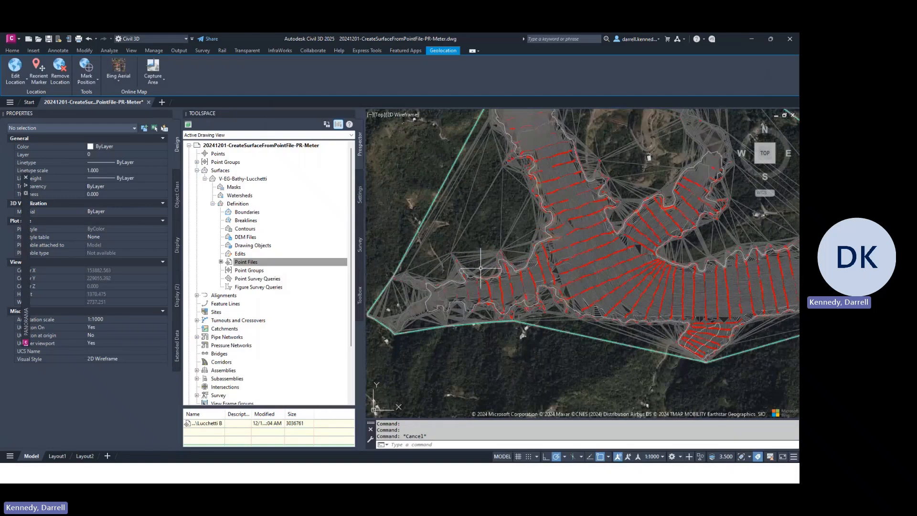
middle_click_drag(534, 225, 531, 315)
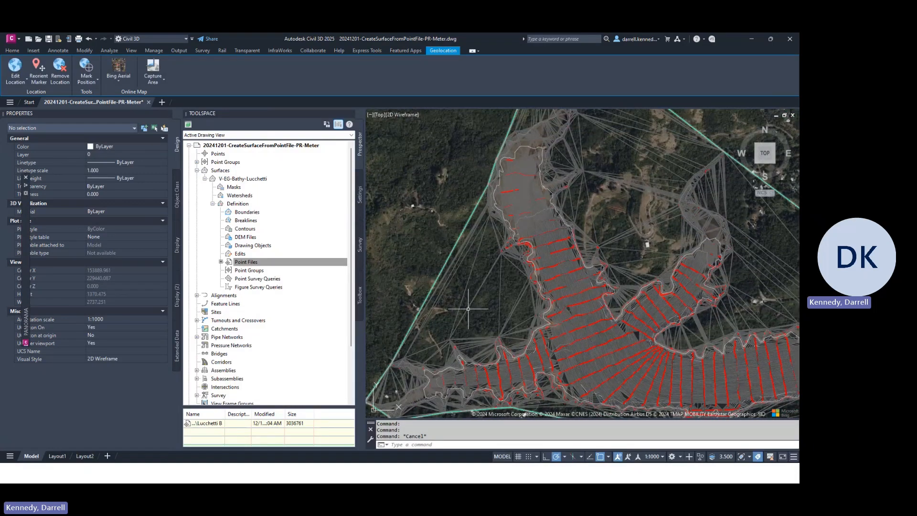
middle_click_drag(646, 226, 627, 311)
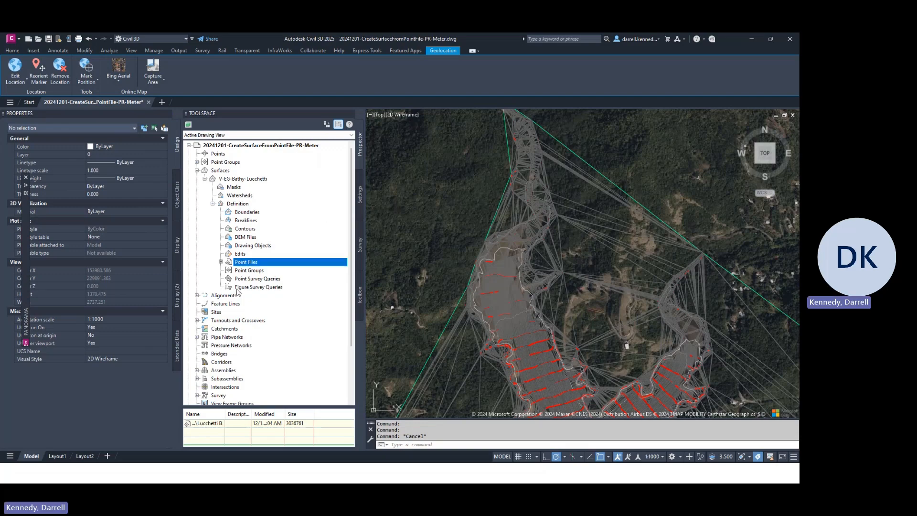
Step: Open the V-EG-Bathy-Lucchetti surface's properties and expand the Build options of its definition
right_click(251, 262)
key("Escape")
right_click(253, 203)
right_click(264, 179)
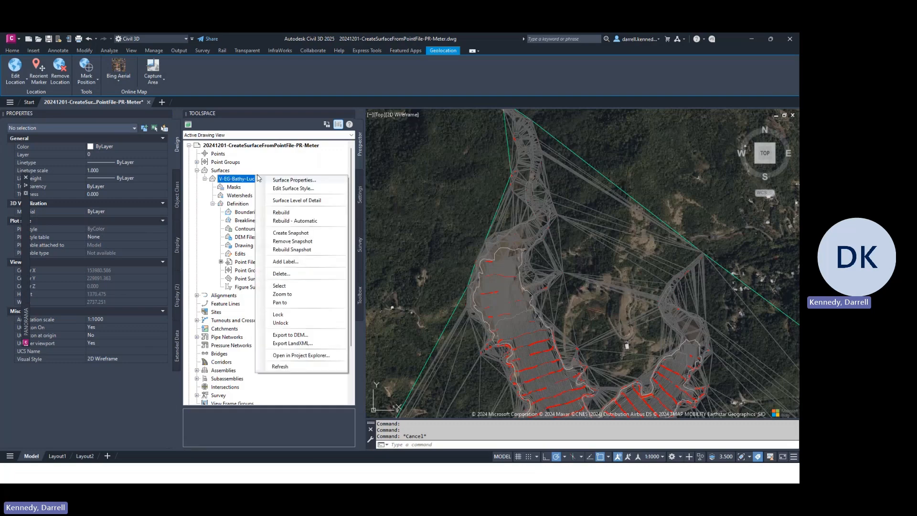
left_click(275, 190)
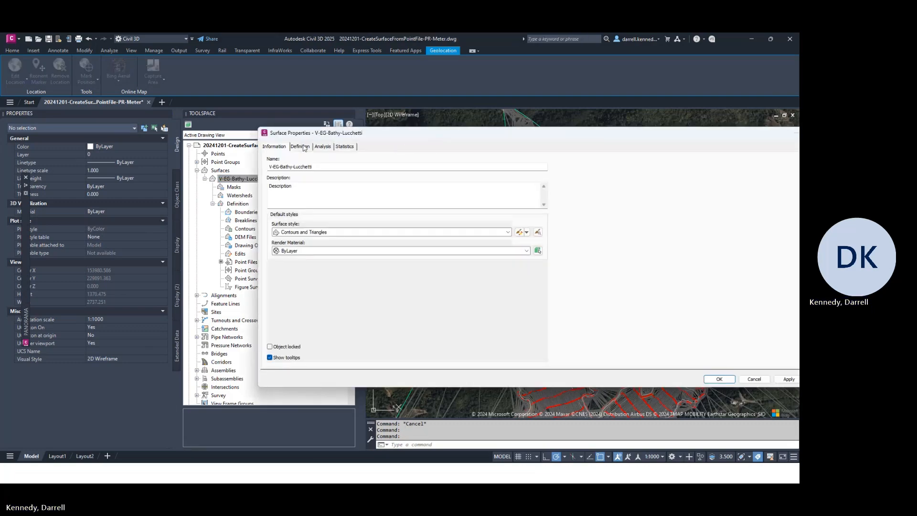
left_click(302, 147)
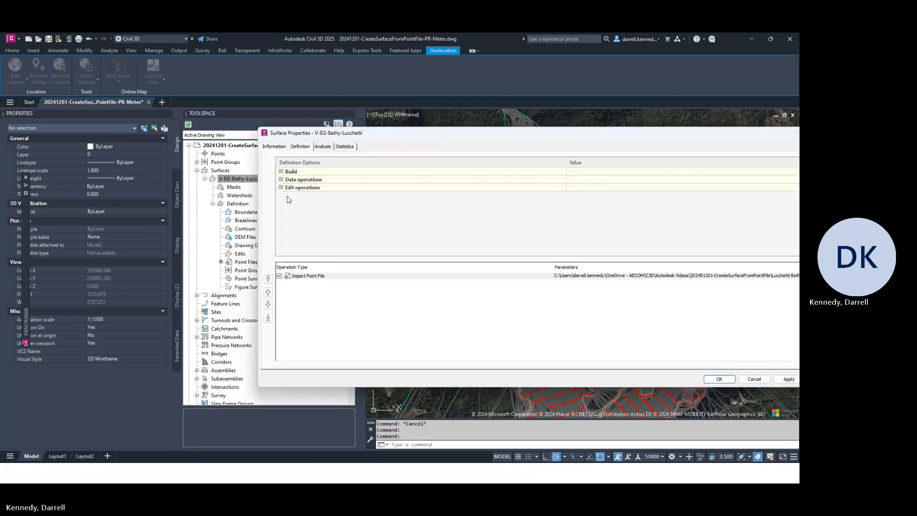
left_click(281, 171)
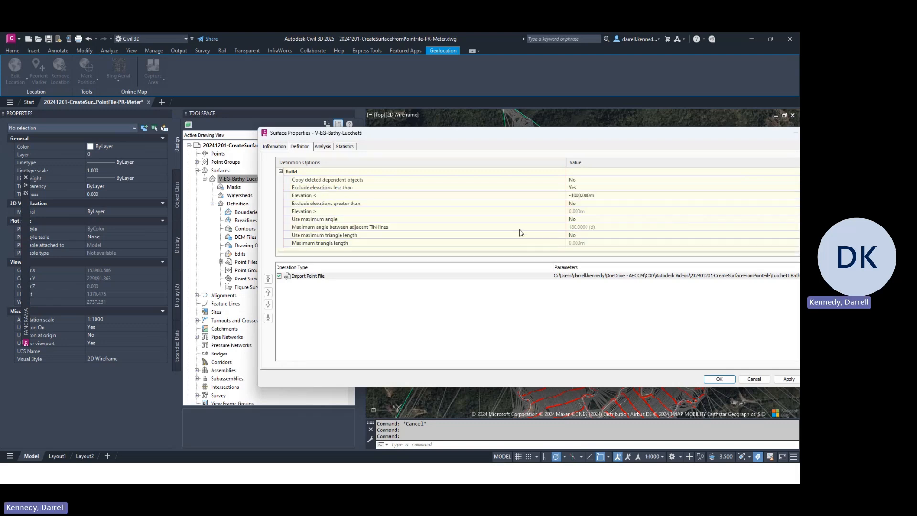
Step: Set Use maximum triangle length to Yes in the surface's Build options, leaving Use maximum angle at No
left_click(579, 222)
left_click(576, 220)
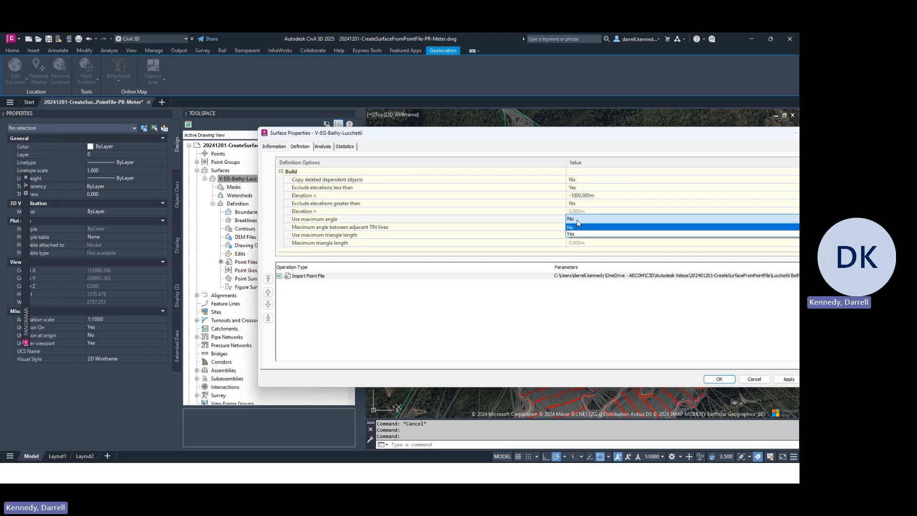
left_click(578, 233)
left_click(582, 234)
left_click(582, 237)
left_click(585, 251)
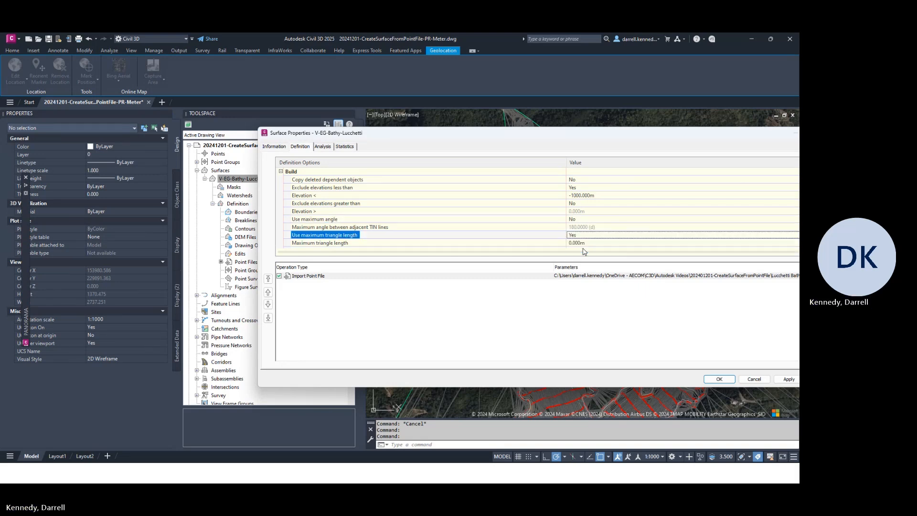
Step: Try a maximum triangle length of 50 m and rebuild the surface
left_click(586, 243)
scroll(588, 241, "down", 2)
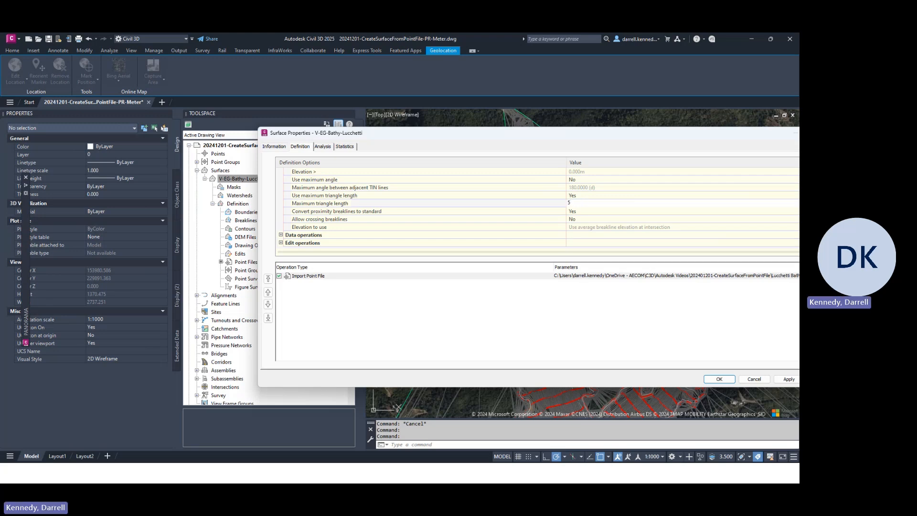
key("Return")
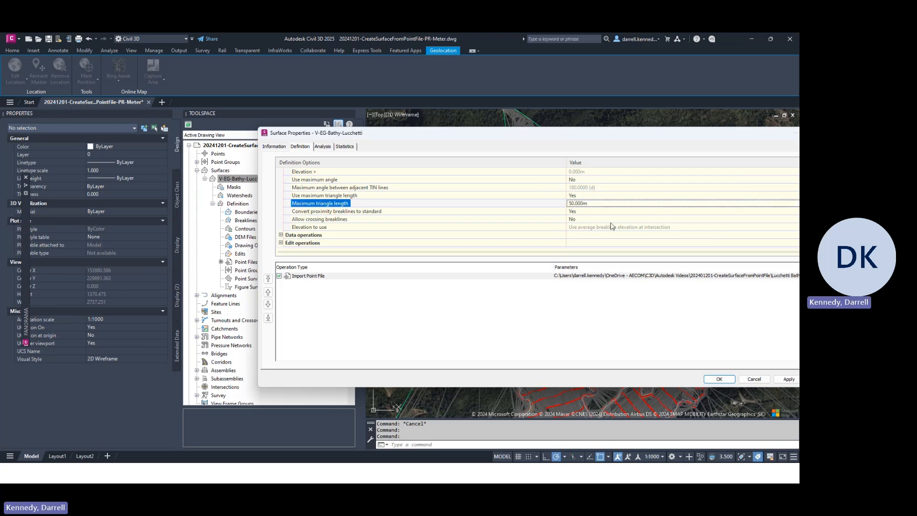
left_click(788, 379)
left_click(334, 234)
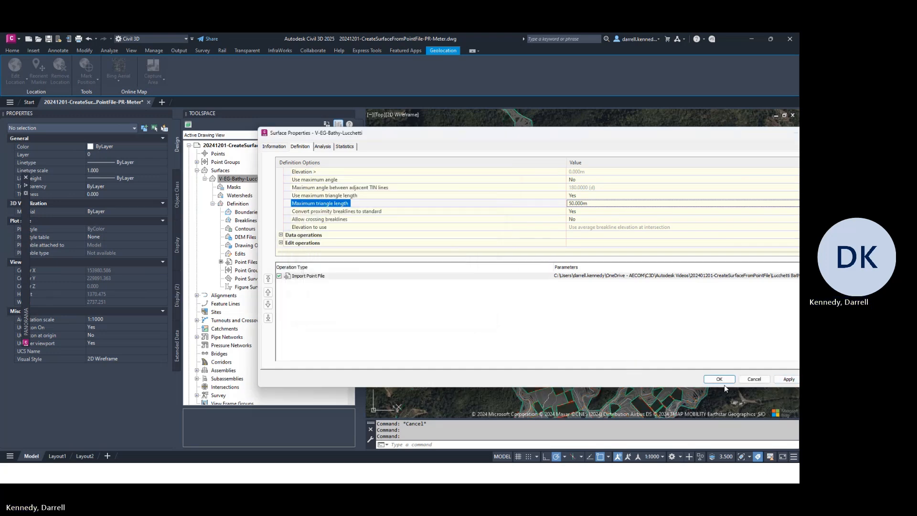
Step: Set the maximum triangle length to 100 m, rebuild the surface, and close its properties
left_click_drag(600, 133, 559, 126)
left_click(547, 196)
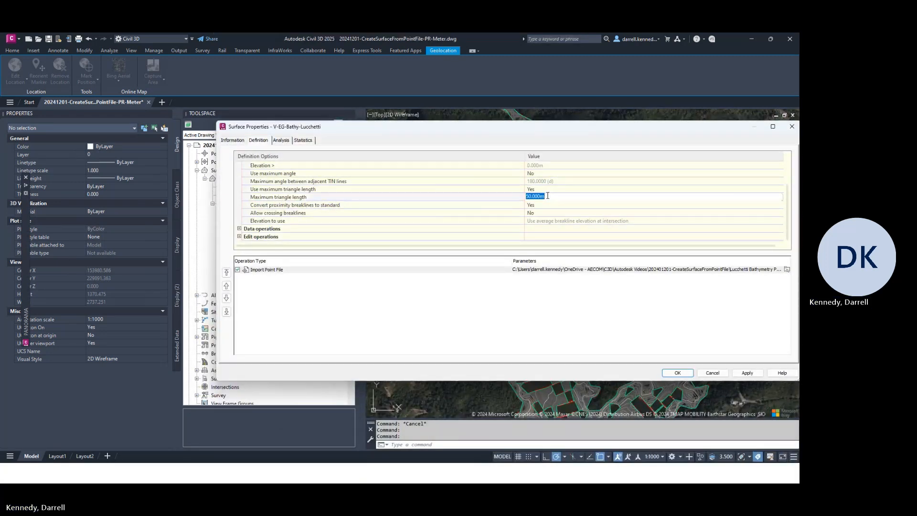
left_click(746, 372)
left_click(442, 227)
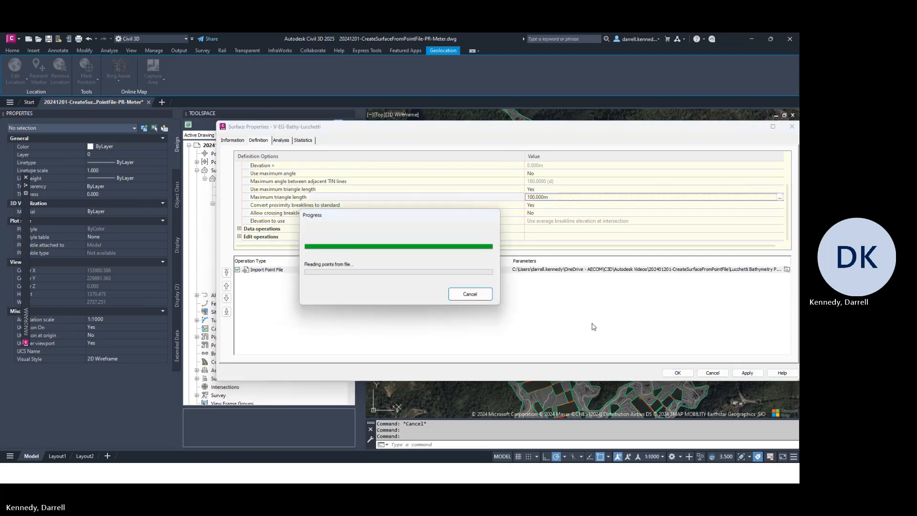
left_click_drag(693, 130, 645, 132)
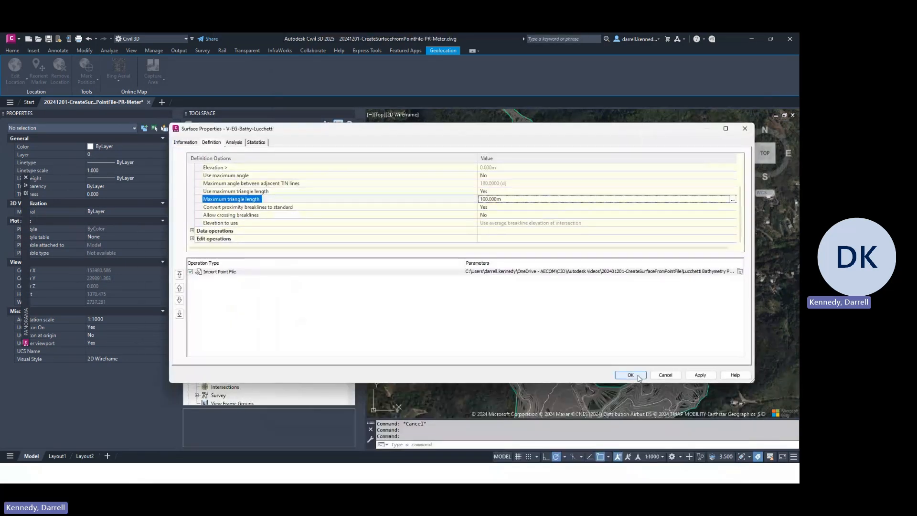
left_click(630, 375)
Step: Inspect the rebuilt triangulation and surface border along the reservoir's arms and shoreline inlets
scroll(600, 276, "down", 4)
scroll(599, 275, "up", 3)
scroll(599, 276, "up", 7)
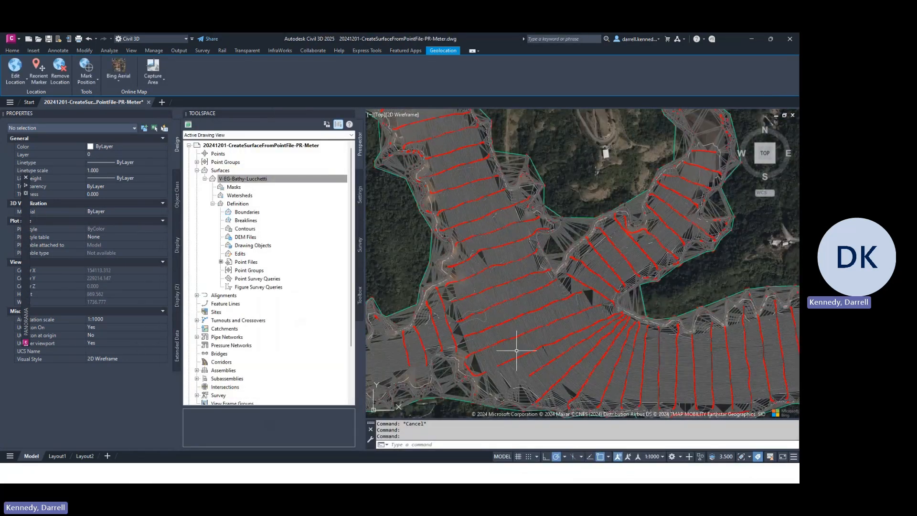
scroll(423, 266, "up", 3)
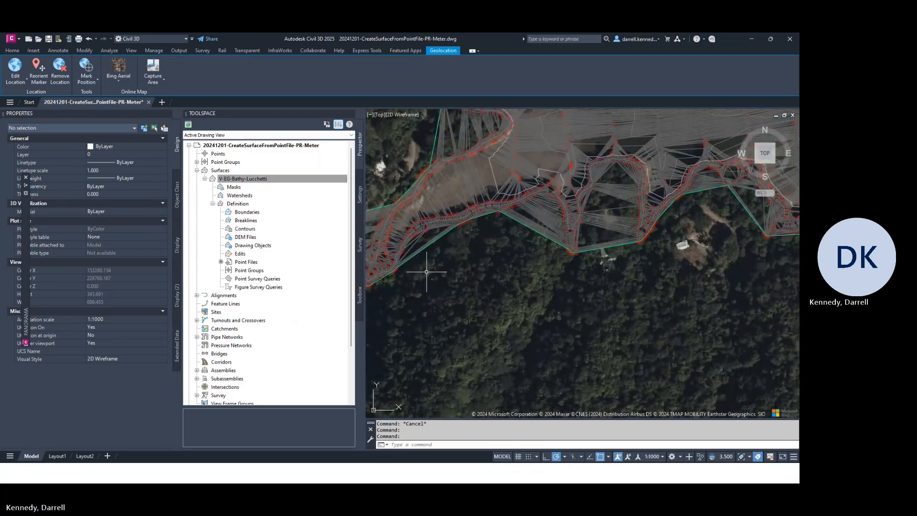
key("Escape")
scroll(550, 201, "up", 2)
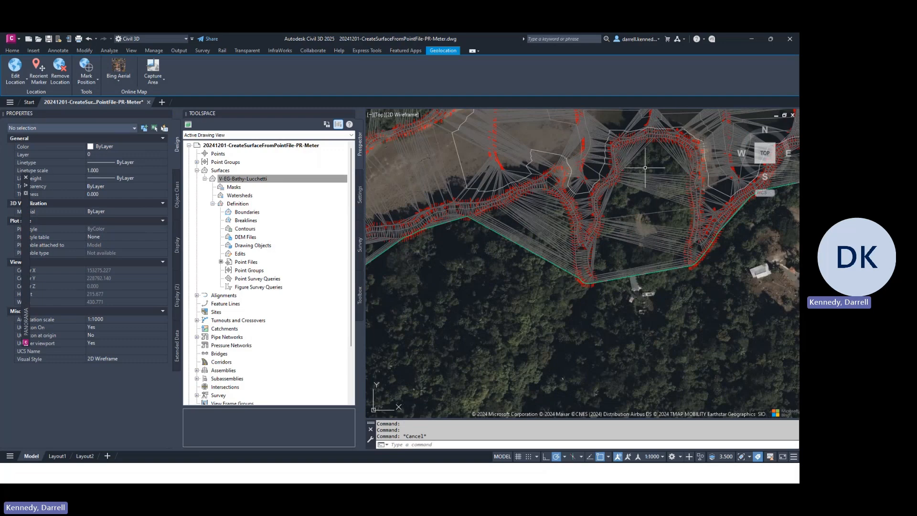
middle_click_drag(645, 168, 611, 213)
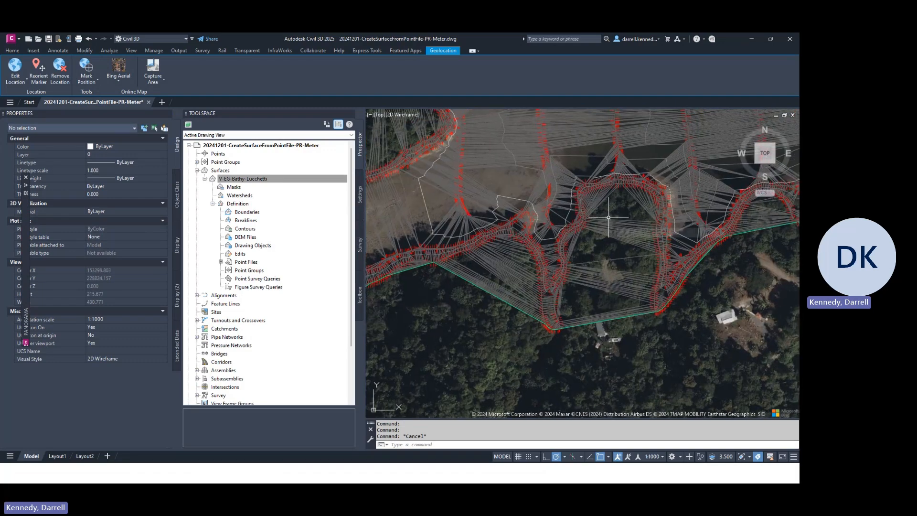
scroll(593, 221, "down", 2)
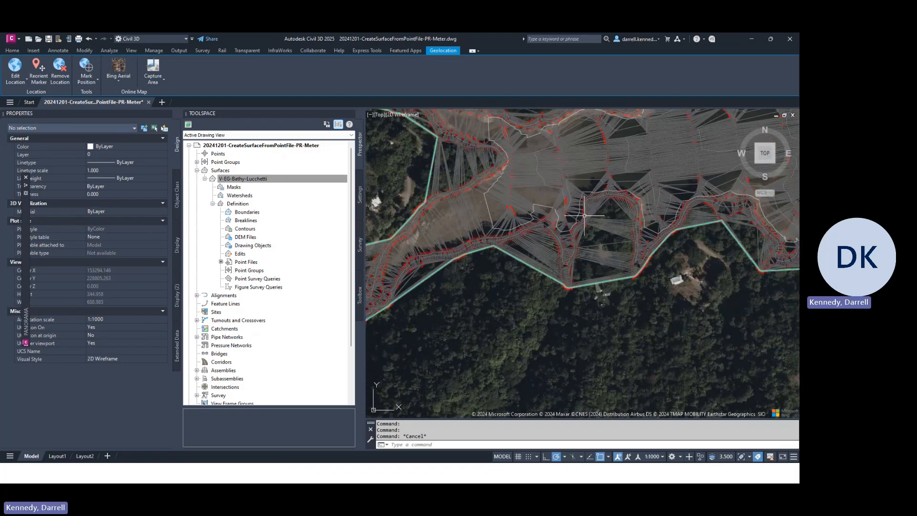
middle_click_drag(593, 219, 529, 235)
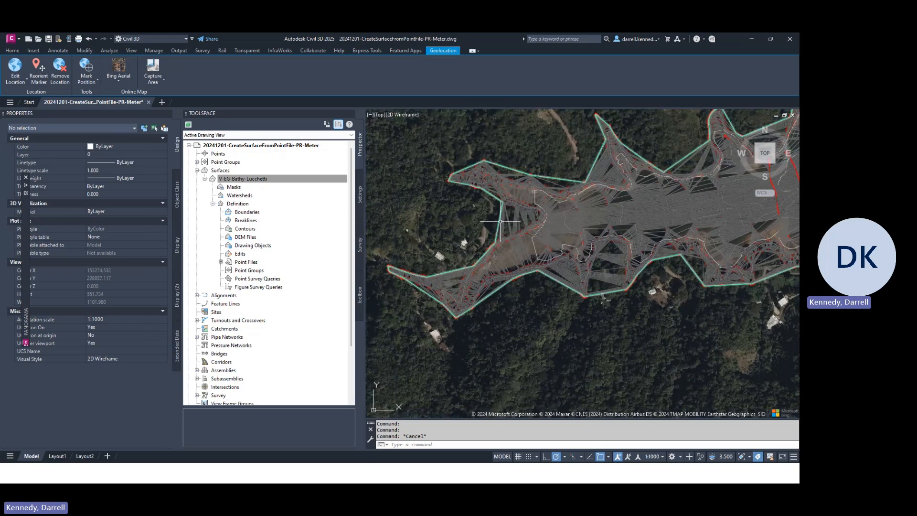
scroll(608, 162, "up", 6)
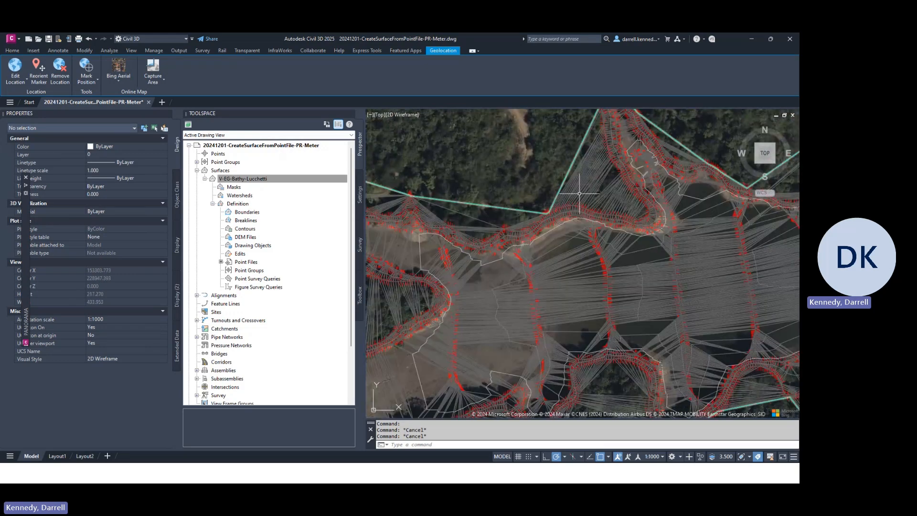
Step: Change the Lucchetti surface's style to Contours 1m and 5m (Design) and deselect the surface
left_click(588, 172)
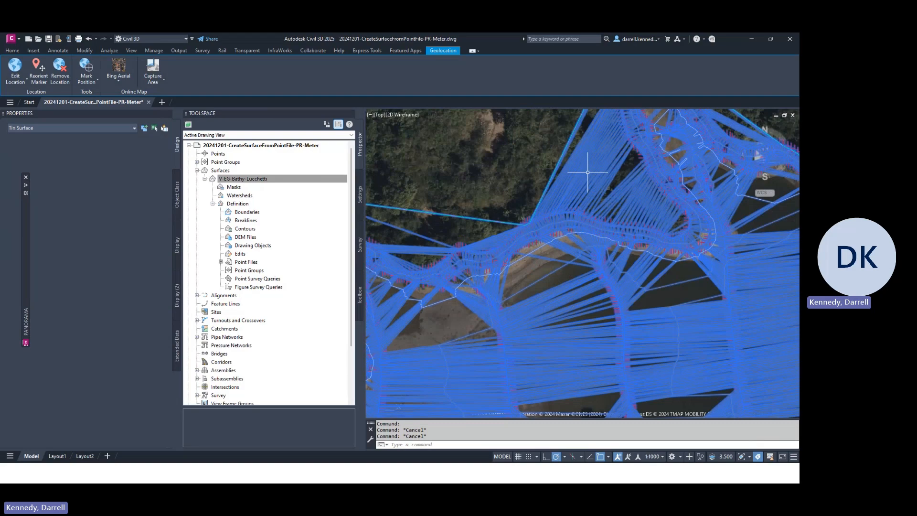
left_click(144, 156)
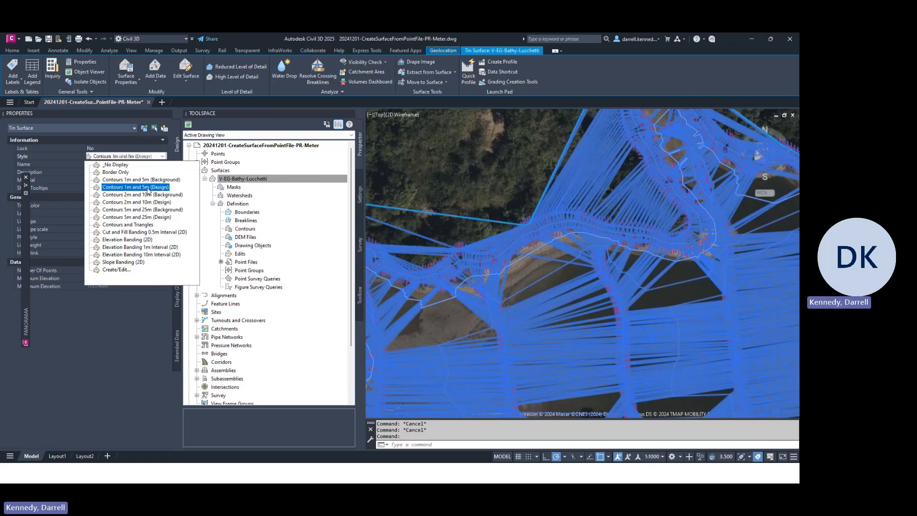
left_click(136, 186)
key("Escape")
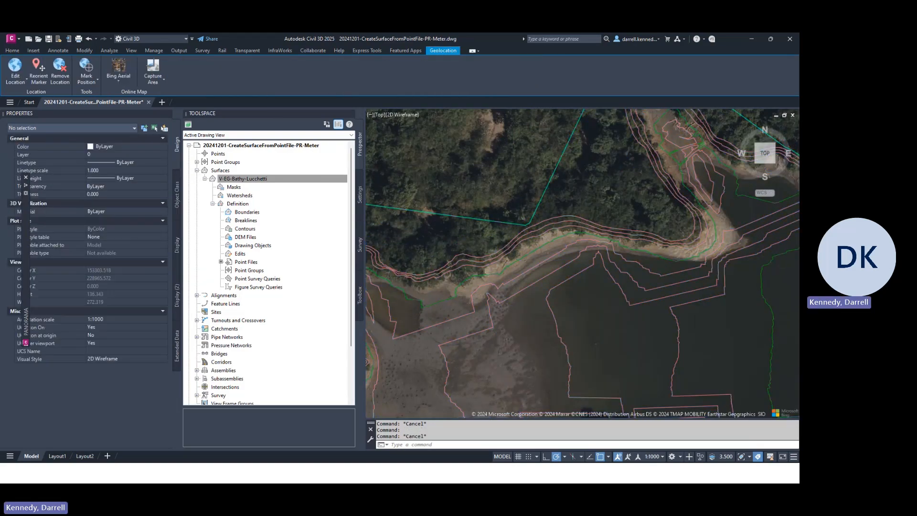
Step: Examine the surface's contours along the reservoir arms and close to the dam
scroll(580, 223, "down", 5)
scroll(602, 184, "down", 3)
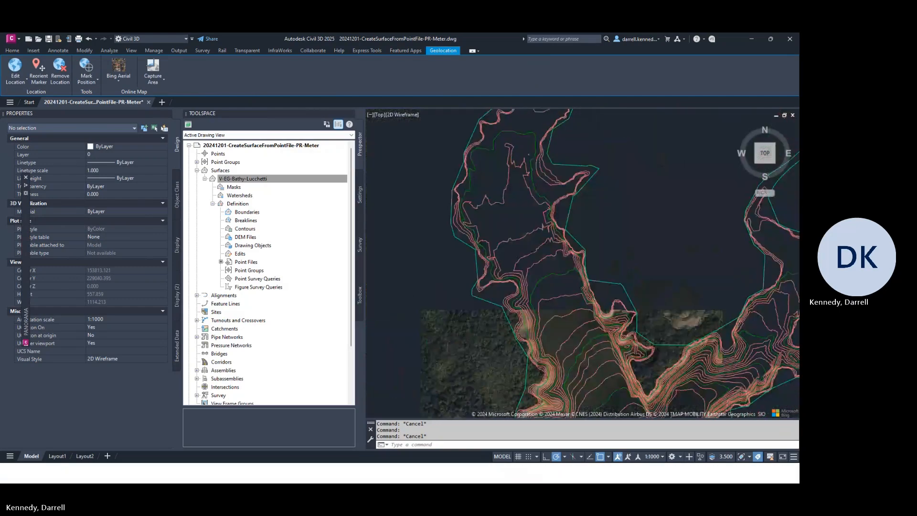
mouse_move(602, 184)
middle_mouse_down()
mouse_move(557, 362)
mouse_move(524, 262)
middle_mouse_up()
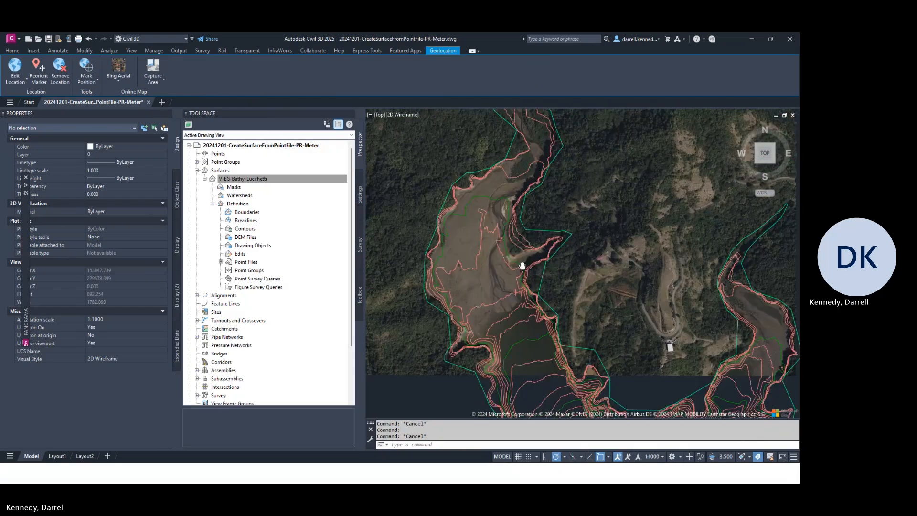
scroll(497, 194, "down", 3)
scroll(628, 342, "up", 6)
scroll(628, 342, "up", 5)
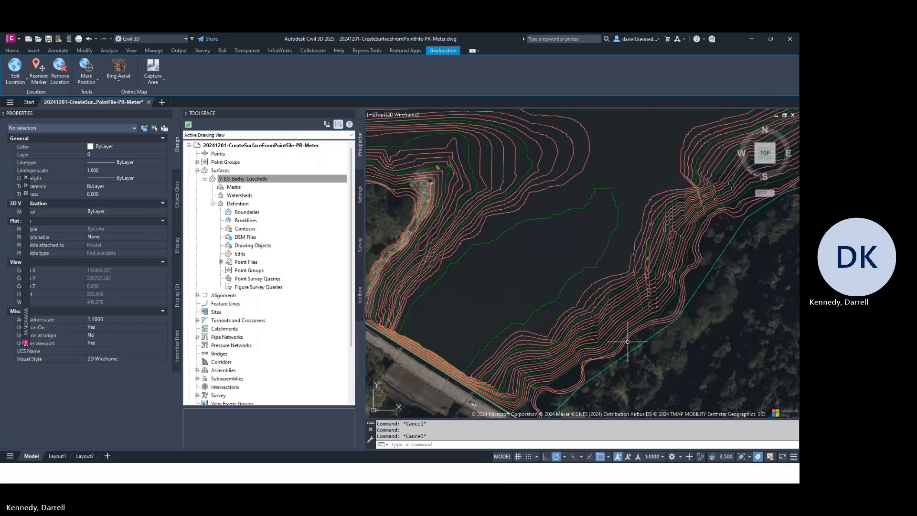
scroll(628, 351, "up", 5)
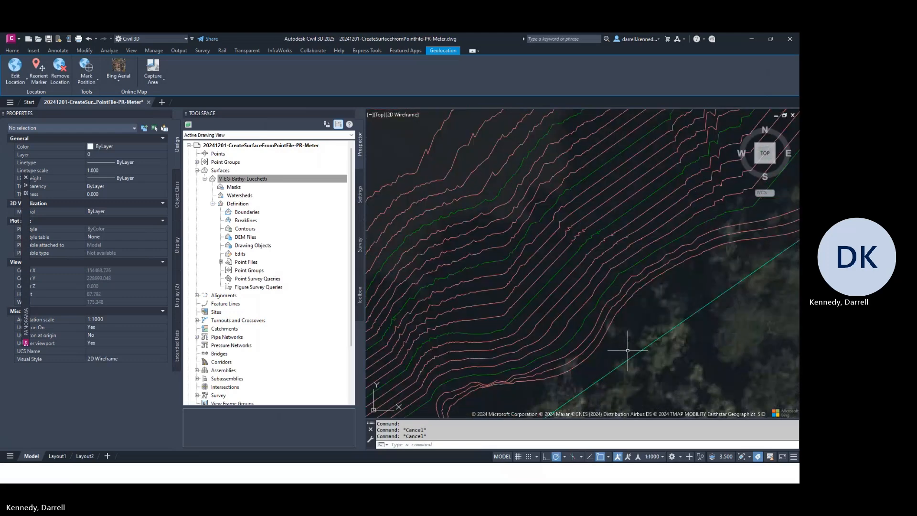
Step: Set up object extraction from the Lucchetti surface for the minor contour only, using Select from Drawing
left_click(630, 298)
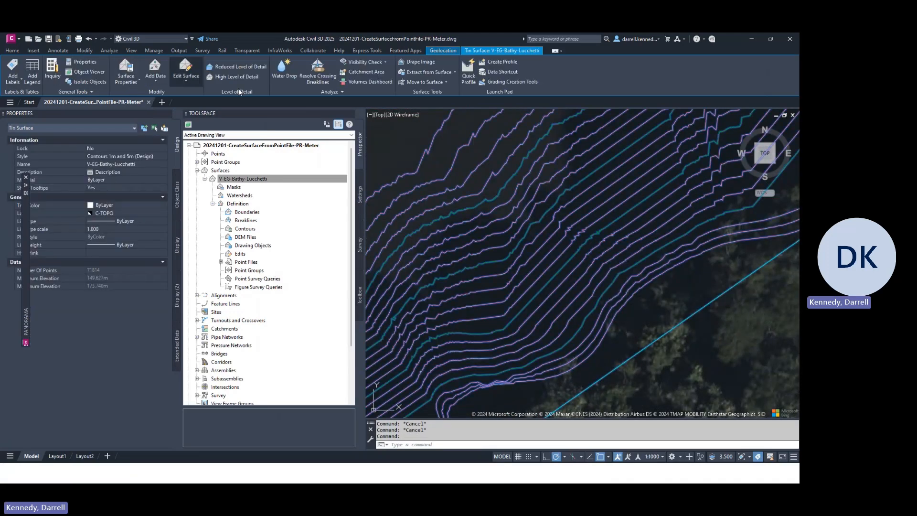
left_click(442, 70)
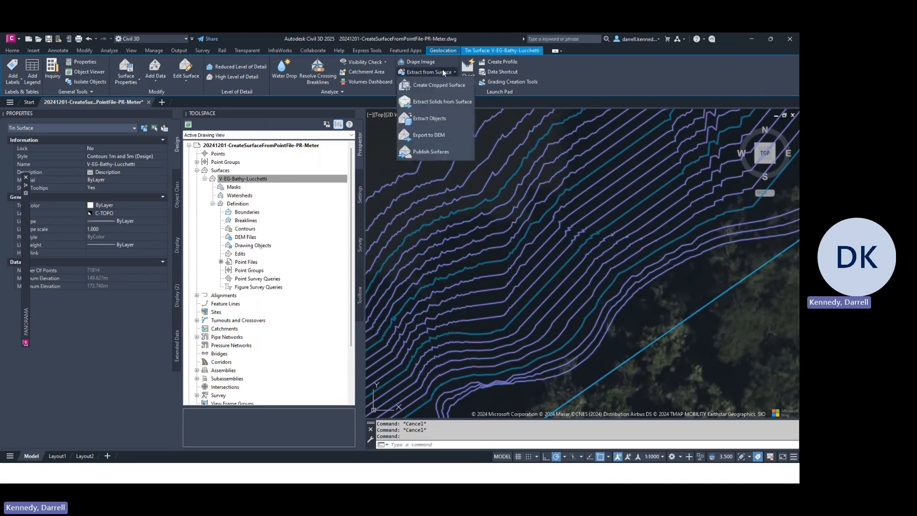
left_click(433, 114)
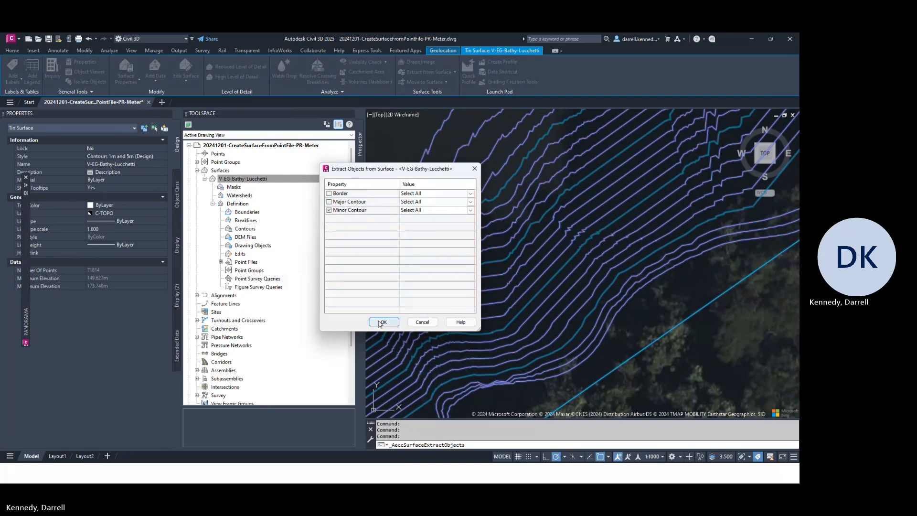
left_click(469, 210)
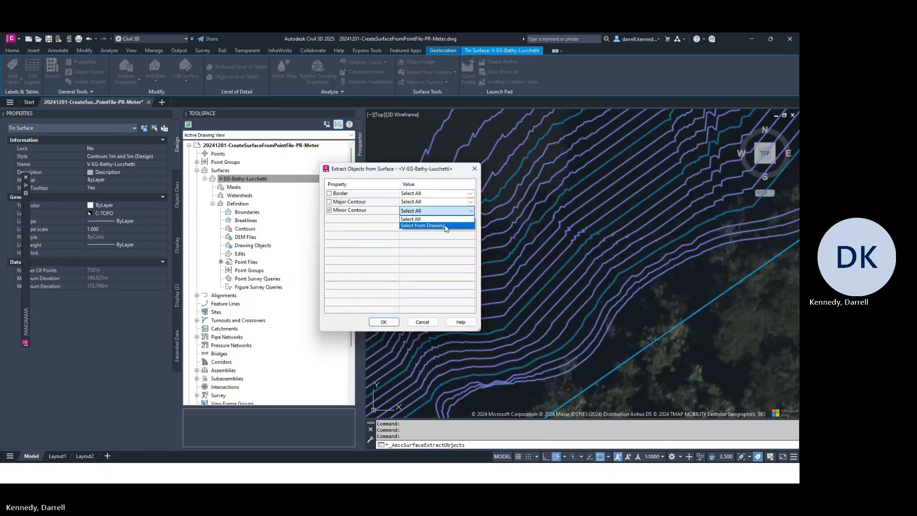
left_click(447, 225)
left_click(471, 211)
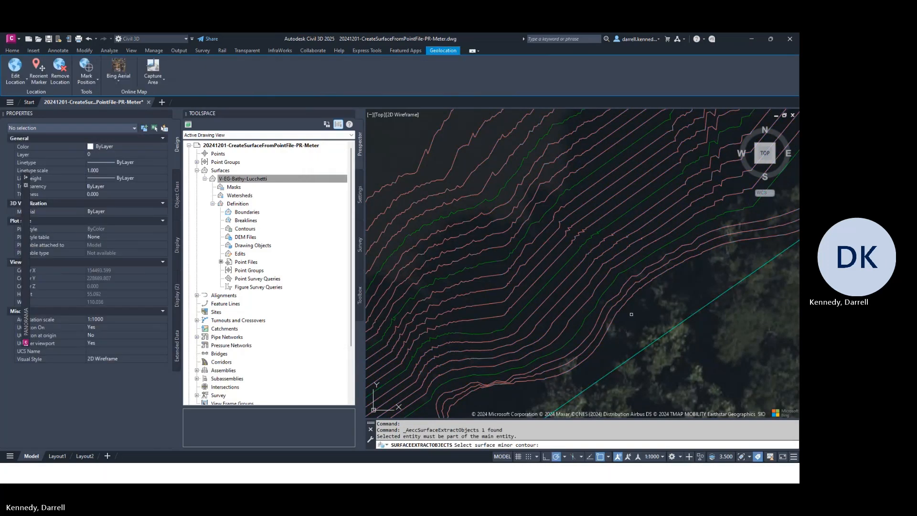
Step: Pick the outermost minor contour along the shoreline, extract it from the surface, and clear the selection
left_click(628, 300)
scroll(628, 301, "down", 10)
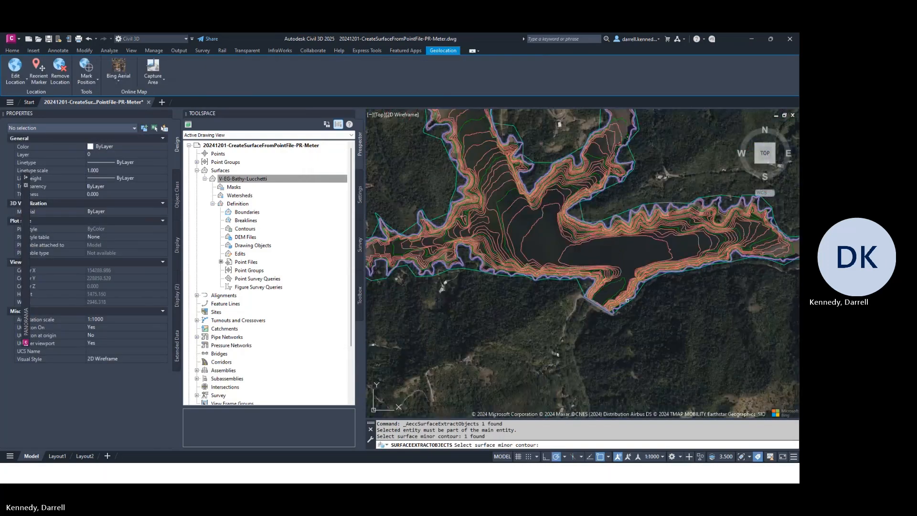
scroll(557, 339, "down", 3)
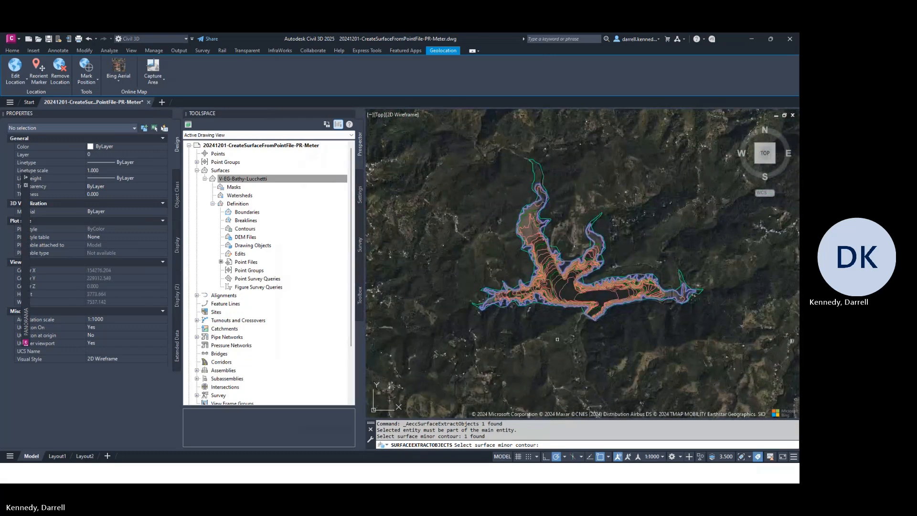
scroll(603, 334, "up", 12)
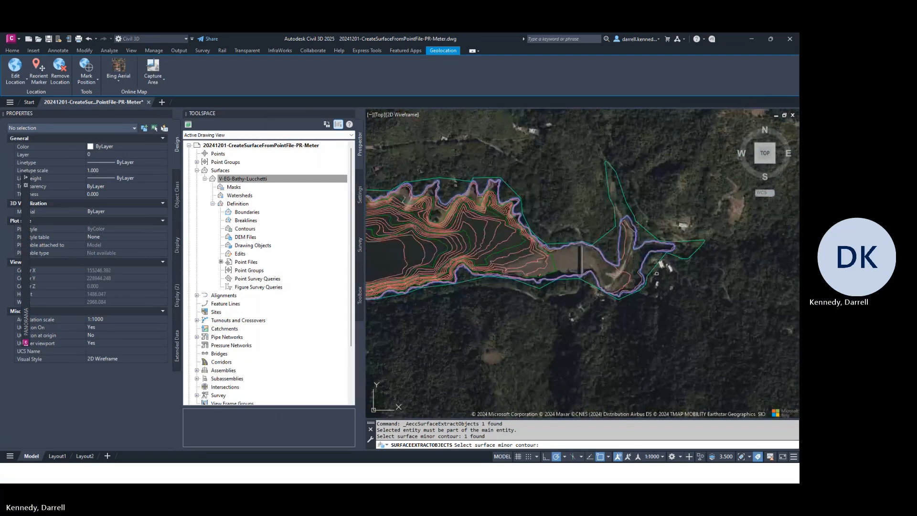
scroll(655, 273, "down", 6)
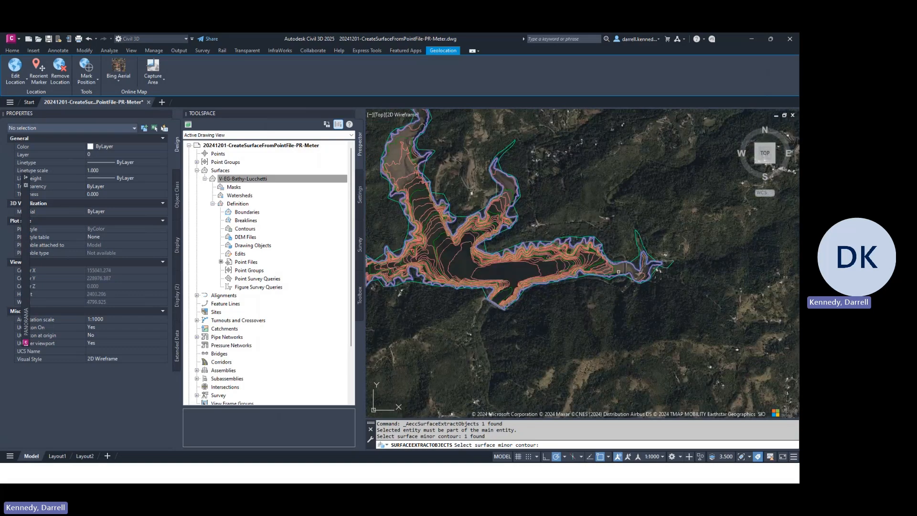
middle_click_drag(553, 225, 663, 309)
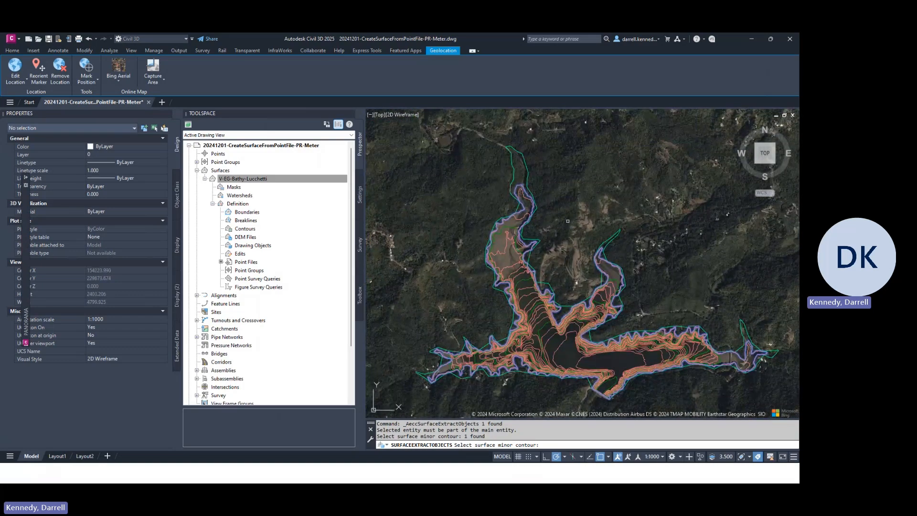
key("Return")
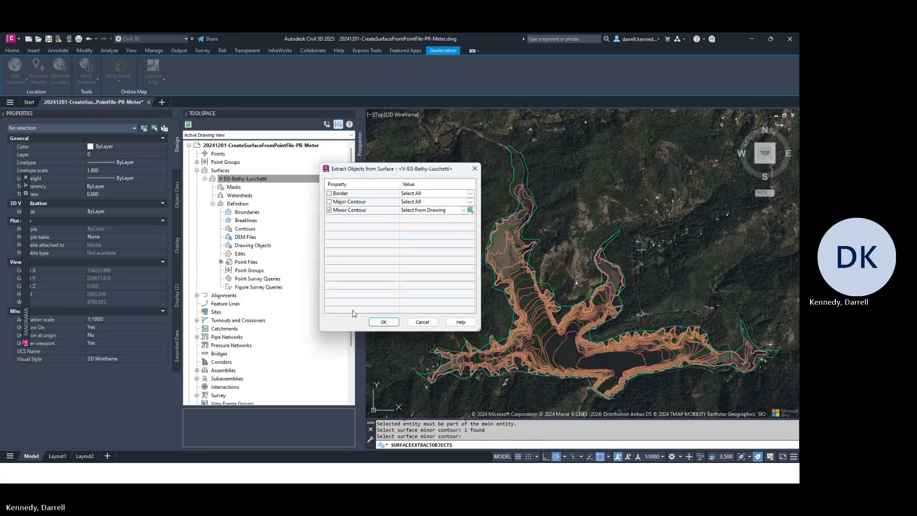
left_click(383, 322)
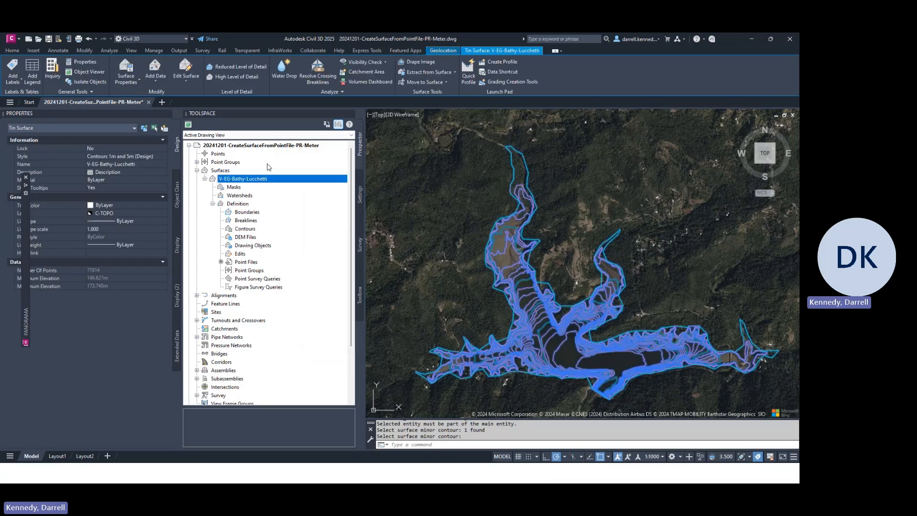
scroll(539, 190, "up", 6)
key("Escape")
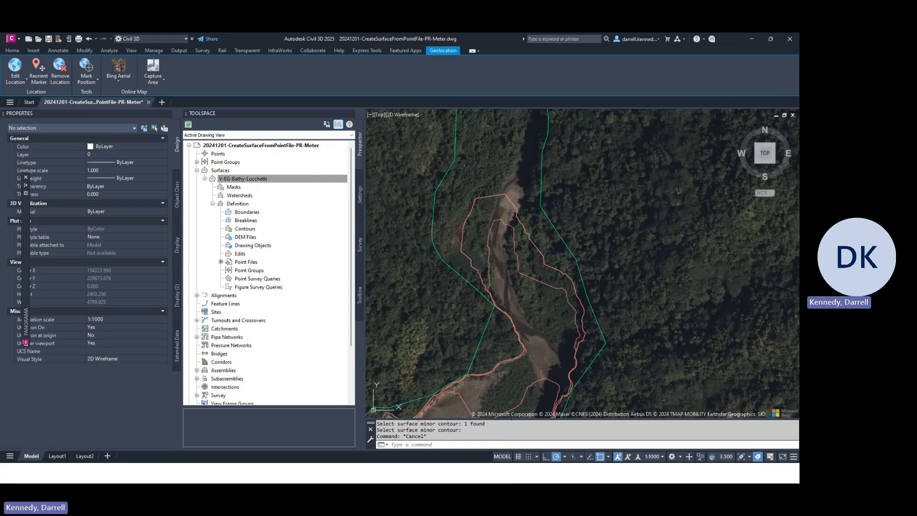
Step: Try to convert the extracted shoreline contour from a 3D to a 2D polyline
left_click(503, 194)
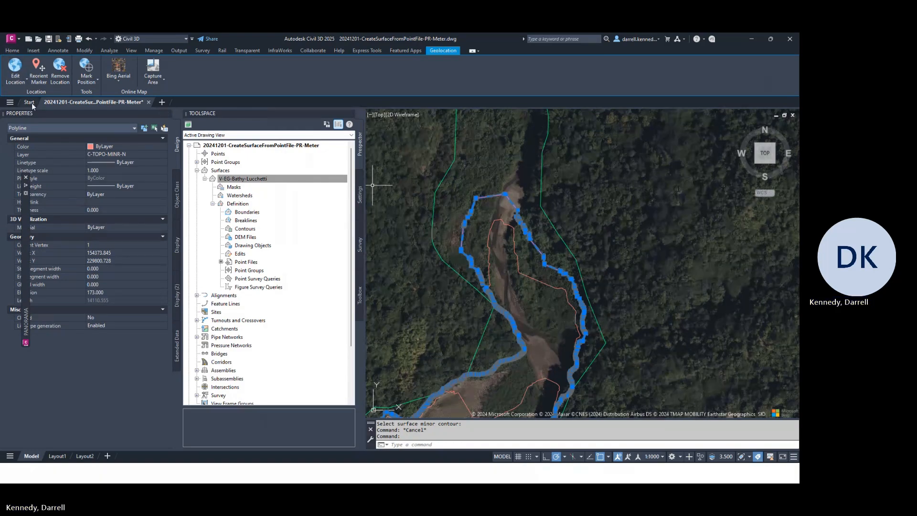
left_click(12, 51)
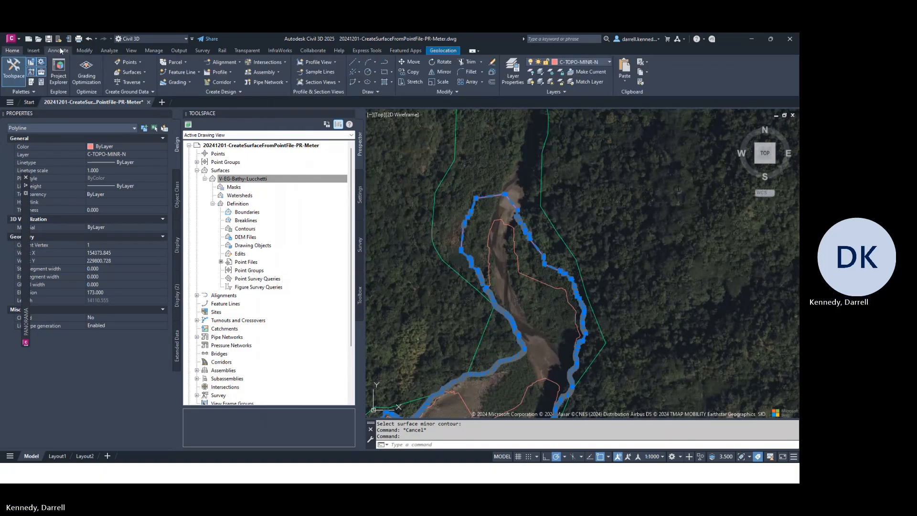
left_click(88, 50)
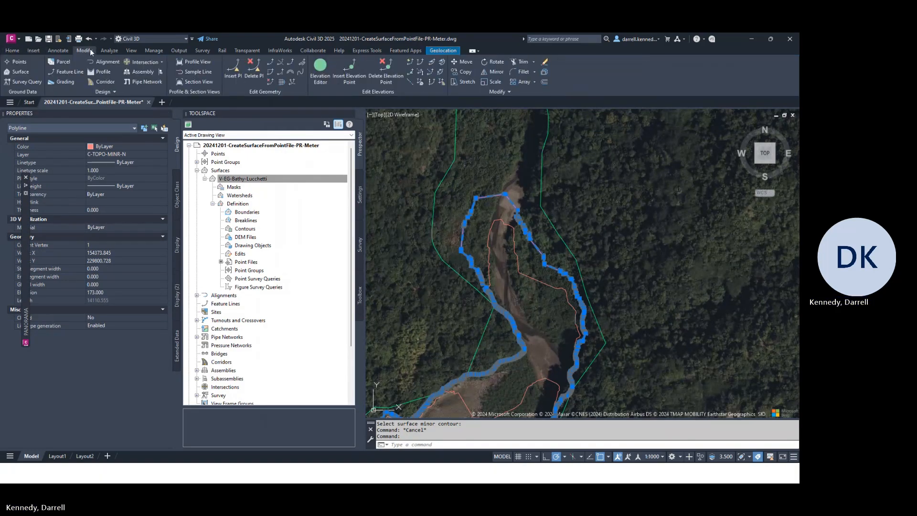
left_click(150, 90)
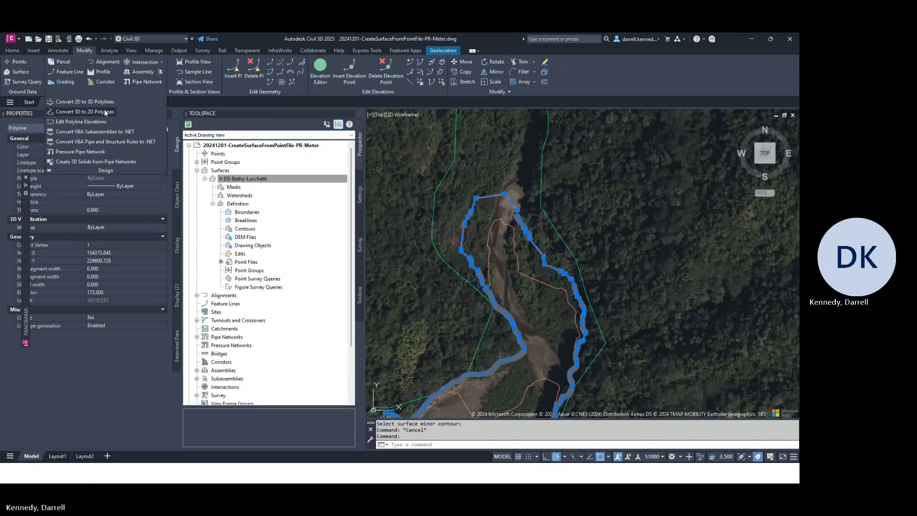
left_click(104, 112)
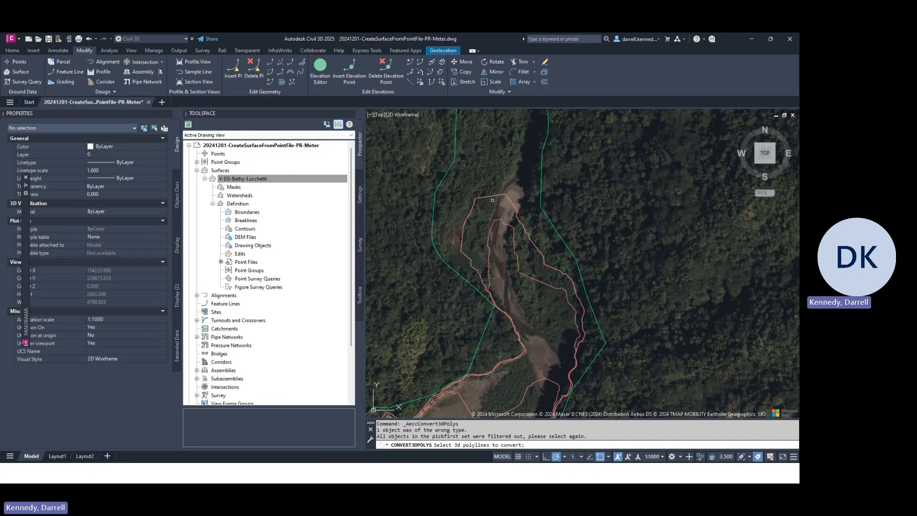
key("Escape")
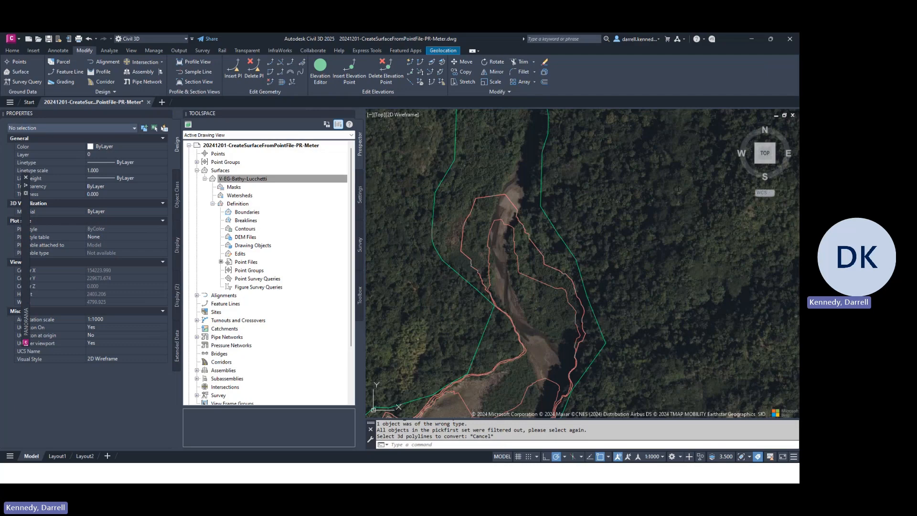
Step: Try to offset the extracted shoreline contour outward by 1 m
left_click(500, 195)
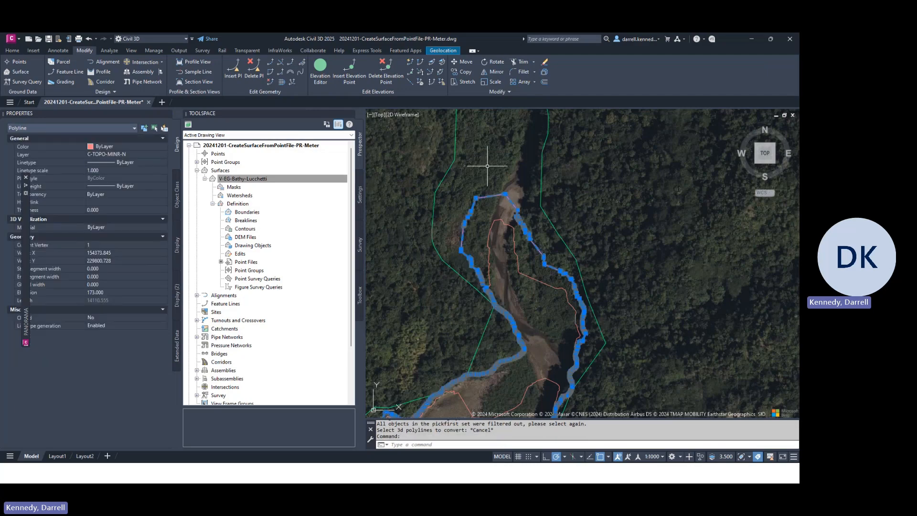
mouse_move(486, 159)
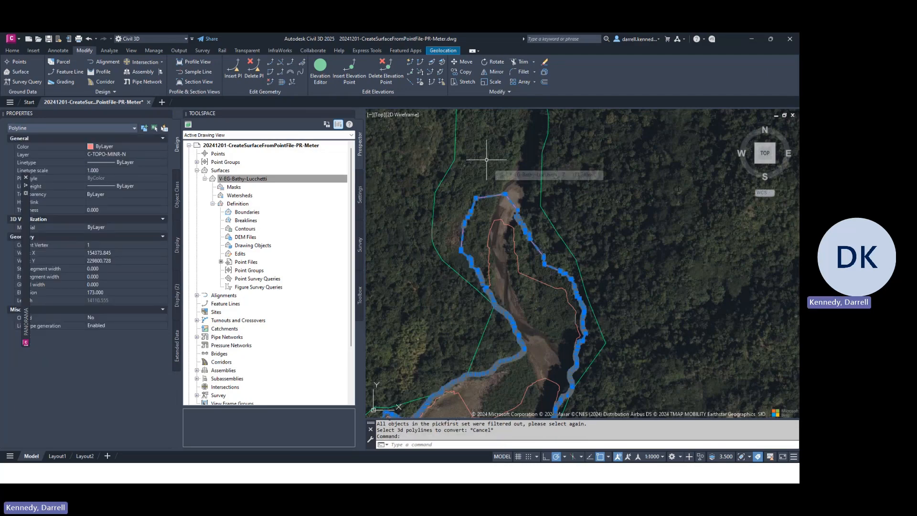
type("o")
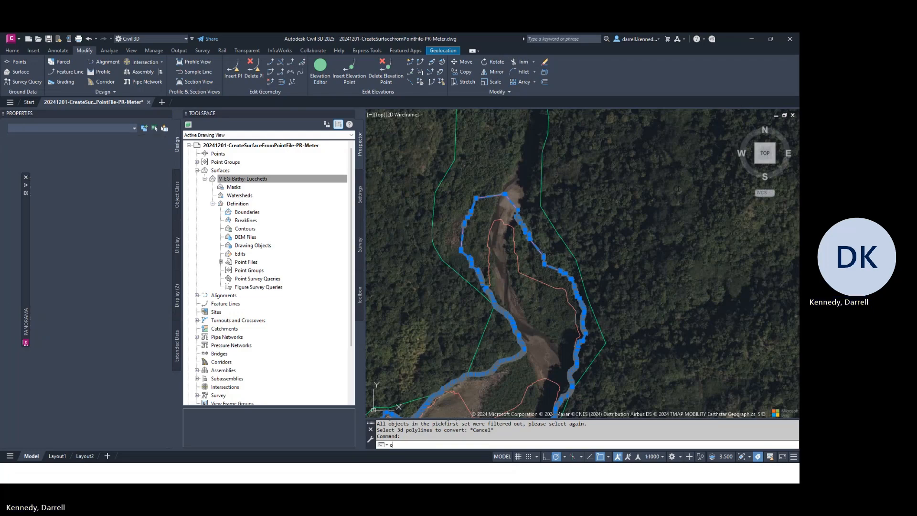
key("Return")
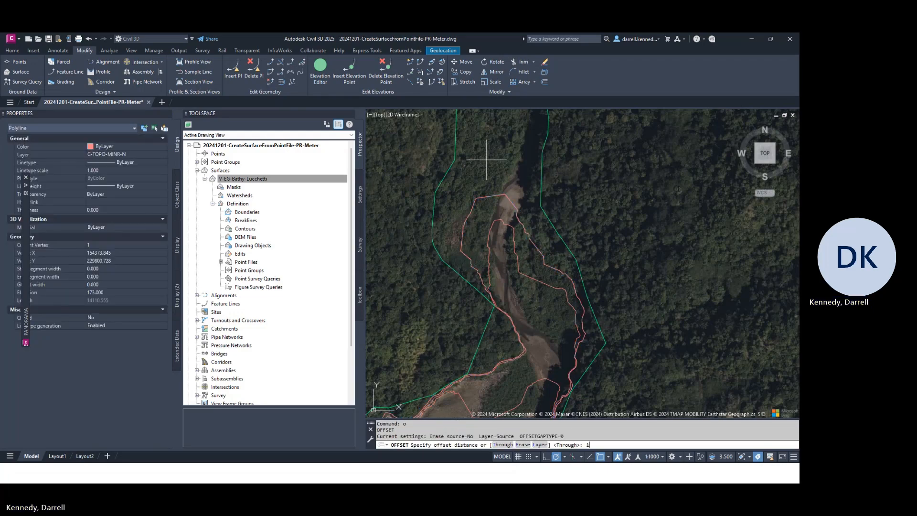
key("Return")
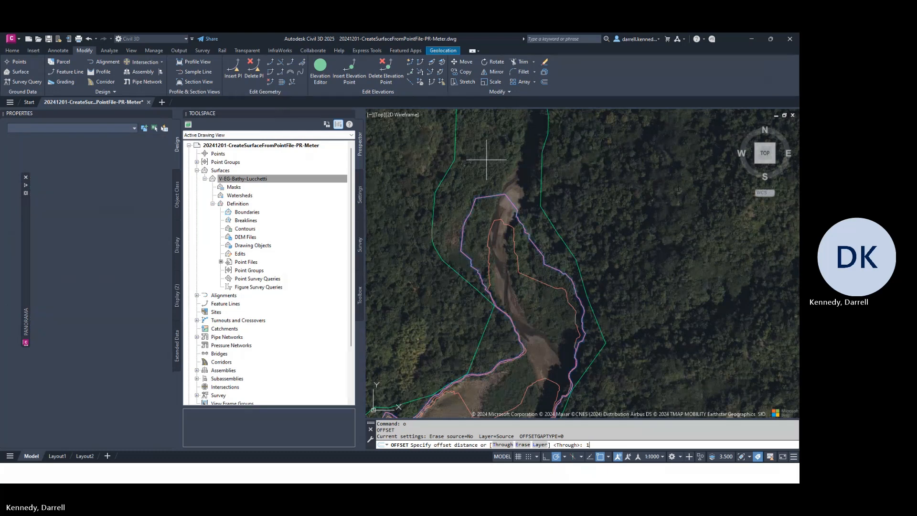
left_click(514, 147)
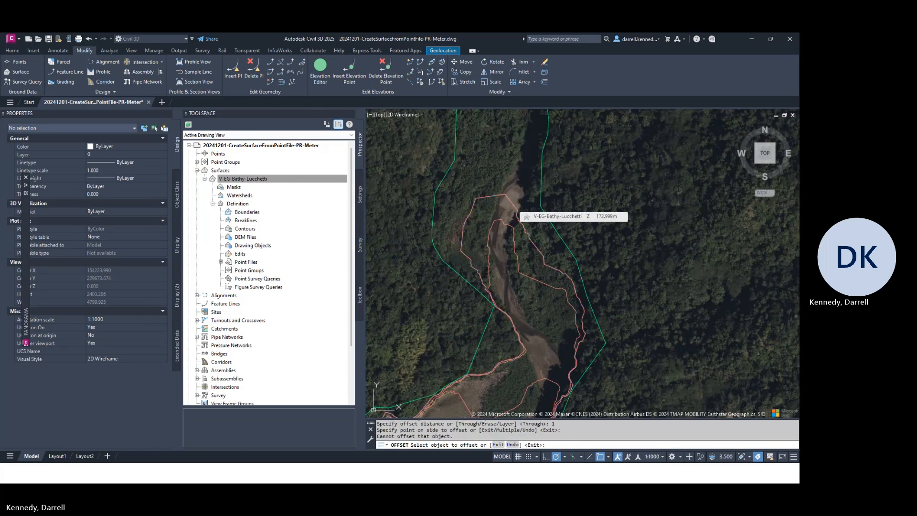
left_click(511, 201)
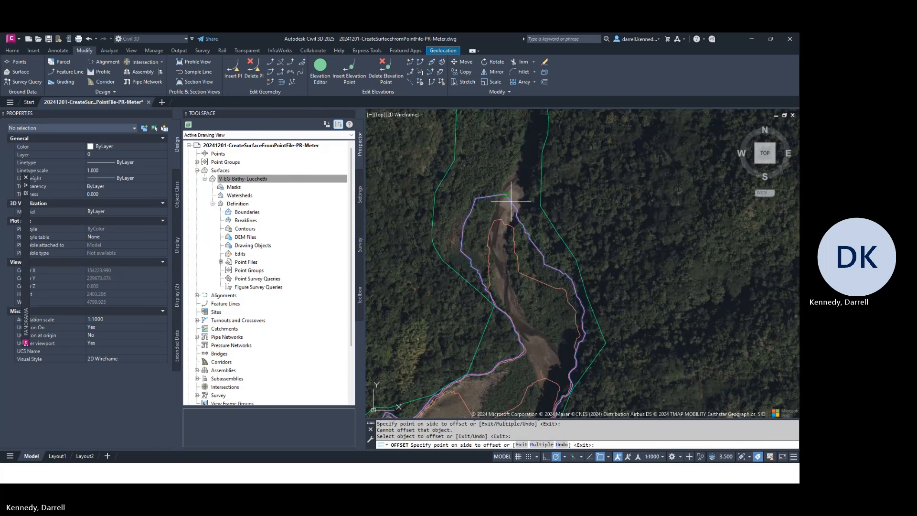
left_click(531, 162)
key("Escape")
Step: Examine the extracted contour polyline's vertices and its course around the reservoir, including the narrow ends of the northern and eastern arms
scroll(498, 195, "up", 2)
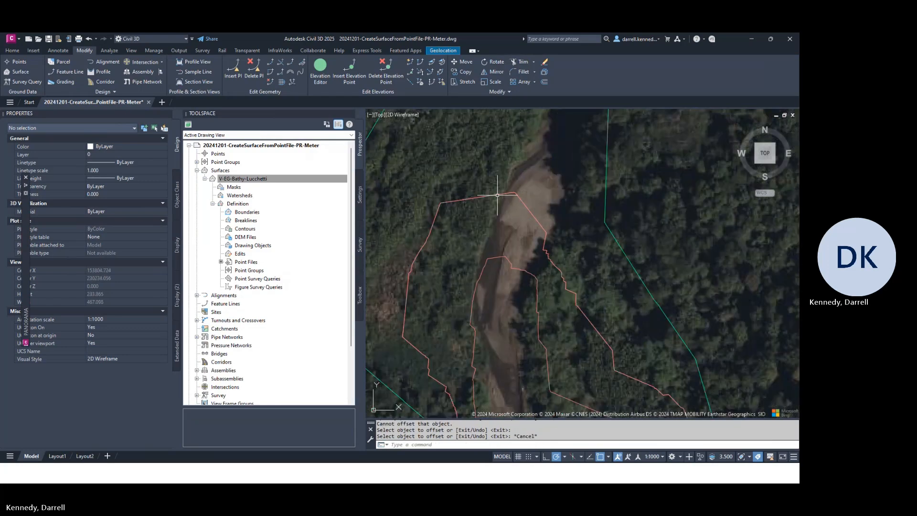
scroll(497, 194, "up", 15)
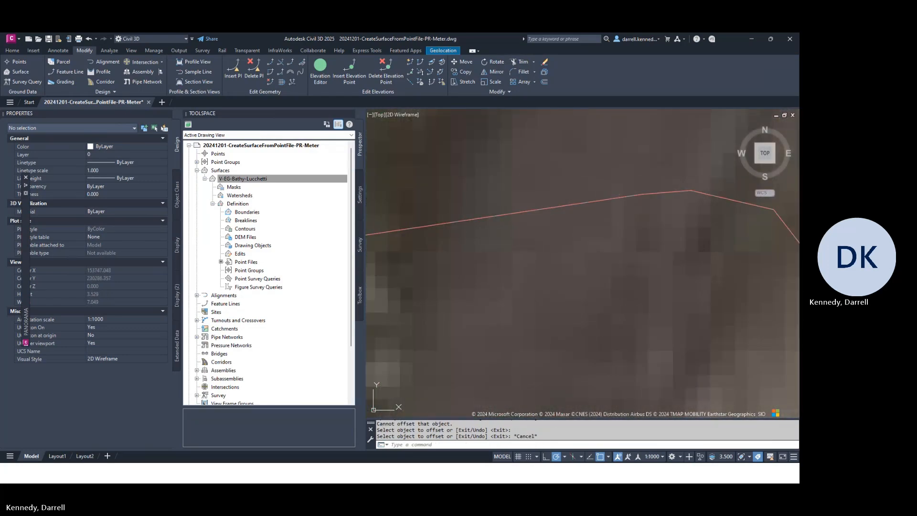
left_click(598, 199)
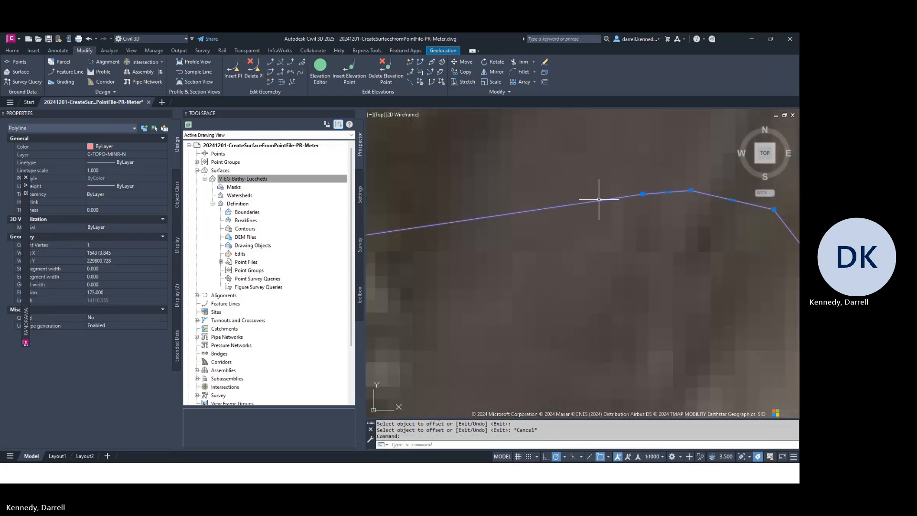
scroll(553, 160, "down", 5)
scroll(553, 160, "down", 6)
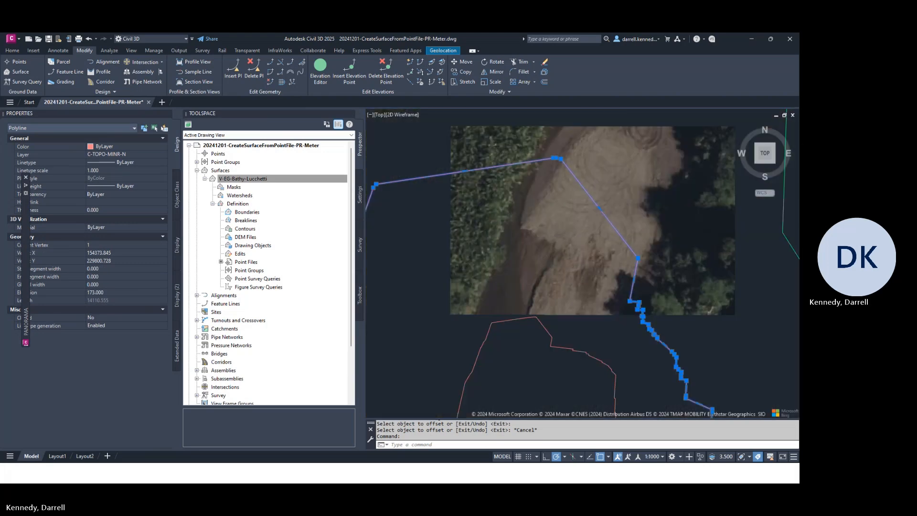
scroll(669, 220, "down", 7)
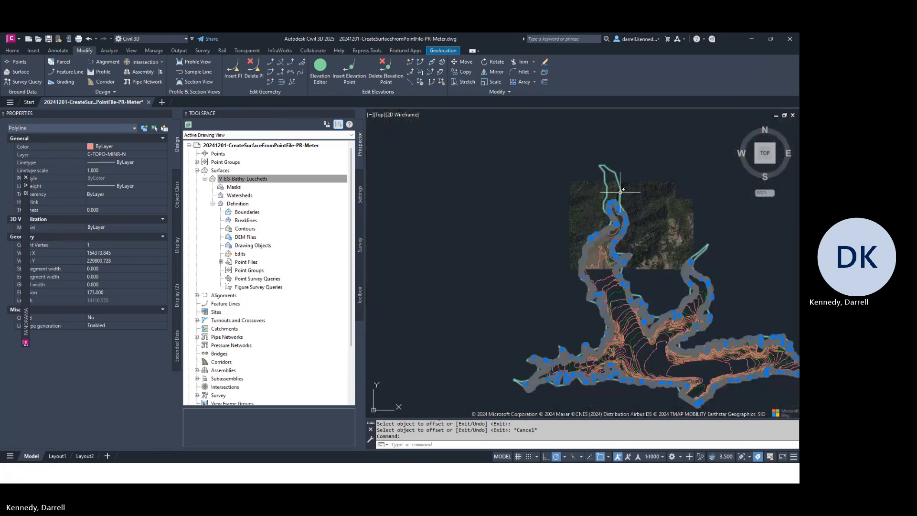
middle_click_drag(700, 327, 525, 222)
scroll(525, 222, "down", 2)
scroll(607, 238, "up", 6)
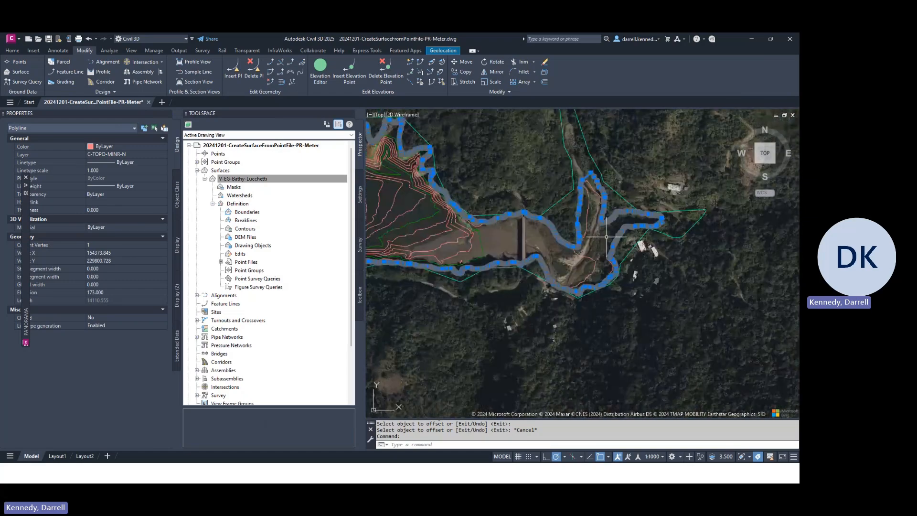
scroll(640, 221, "up", 6)
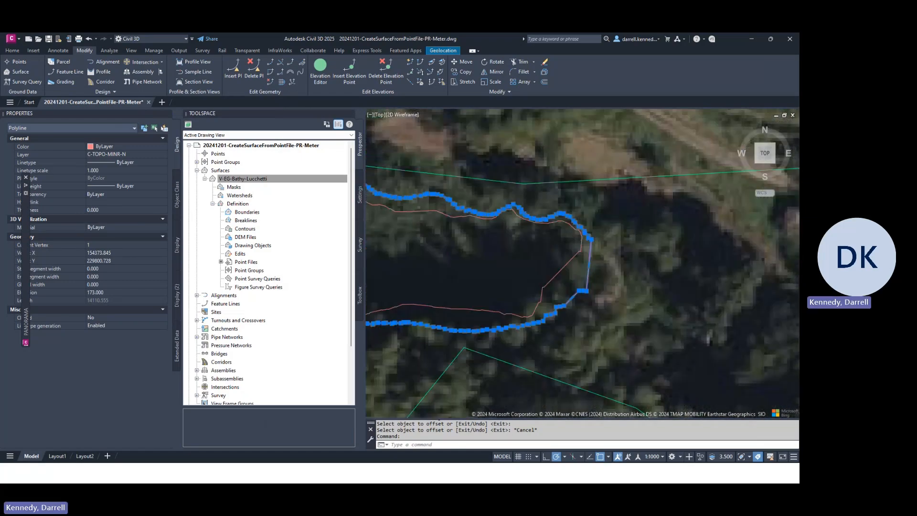
key("Escape")
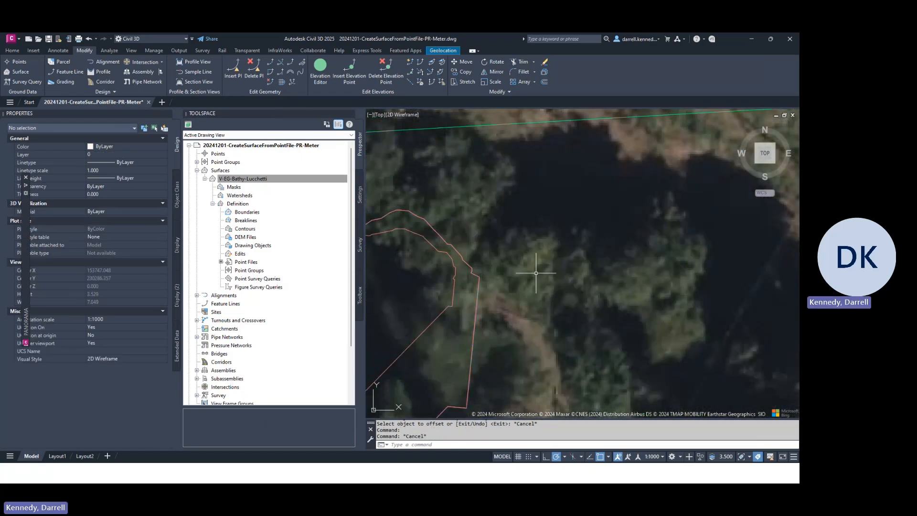
Step: Set the Lucchetti surface's style to _No Display and clear the selection
left_click(452, 276)
left_click(124, 156)
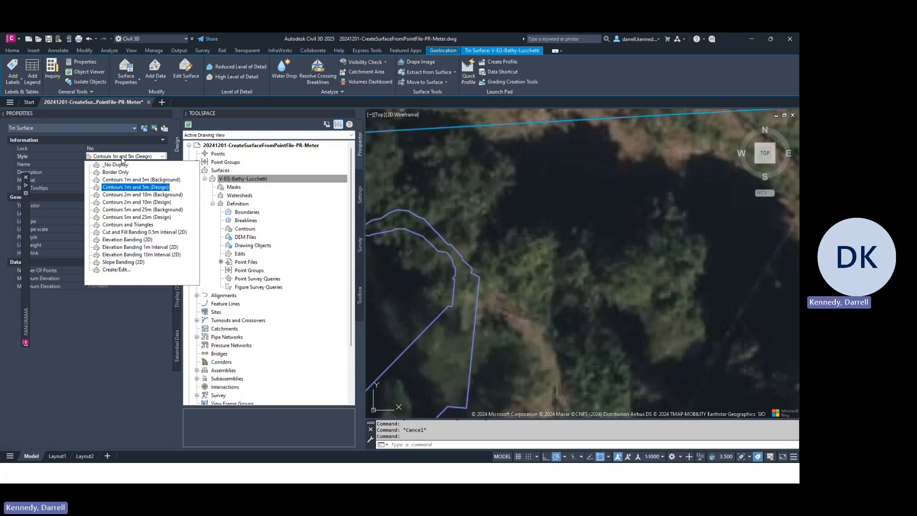
left_click(124, 187)
scroll(612, 186, "down", 6)
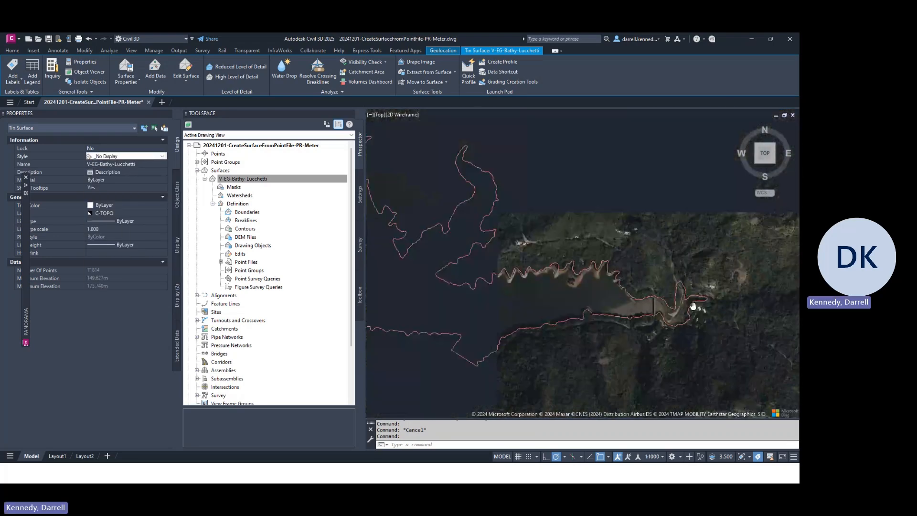
scroll(657, 298, "up", 3)
key("Escape")
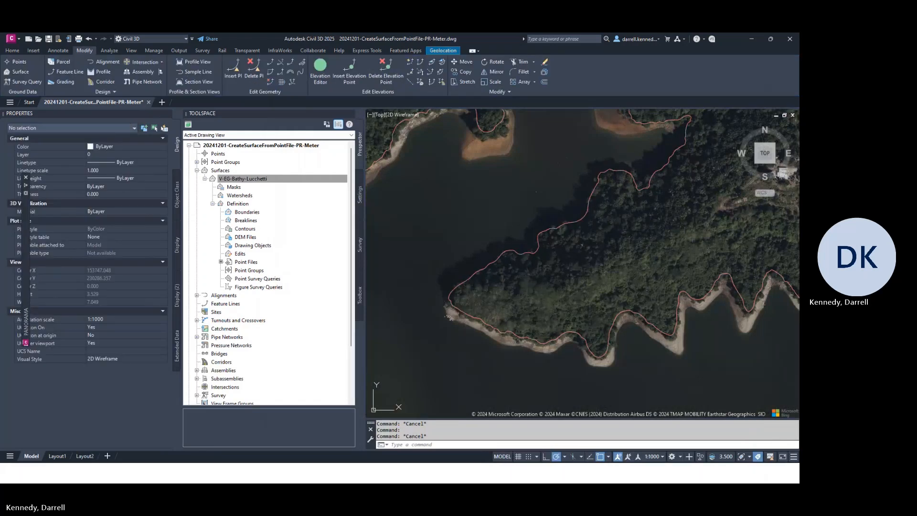
Step: Weed the extracted shoreline contour's vertices with angle 0.5, grade 0.20%, length 10 m and 3D distance 0.1 m
left_click(538, 235)
key("Escape")
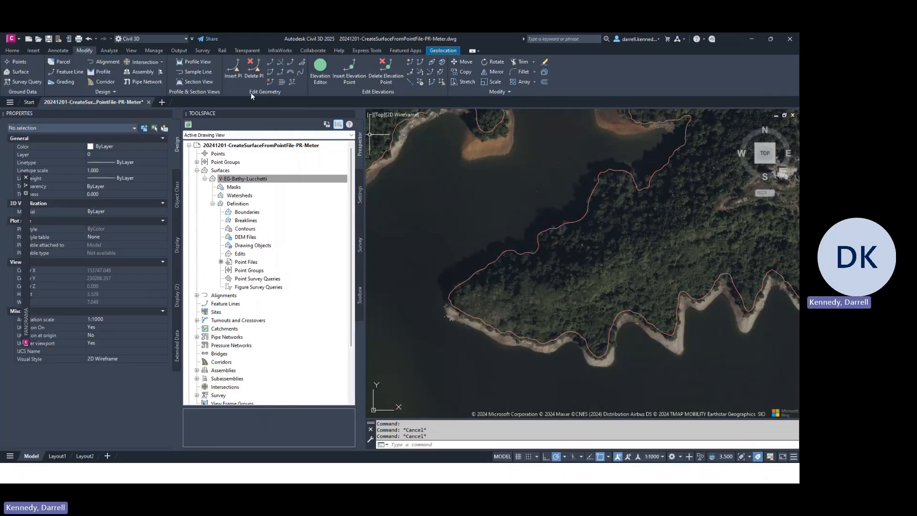
left_click(268, 81)
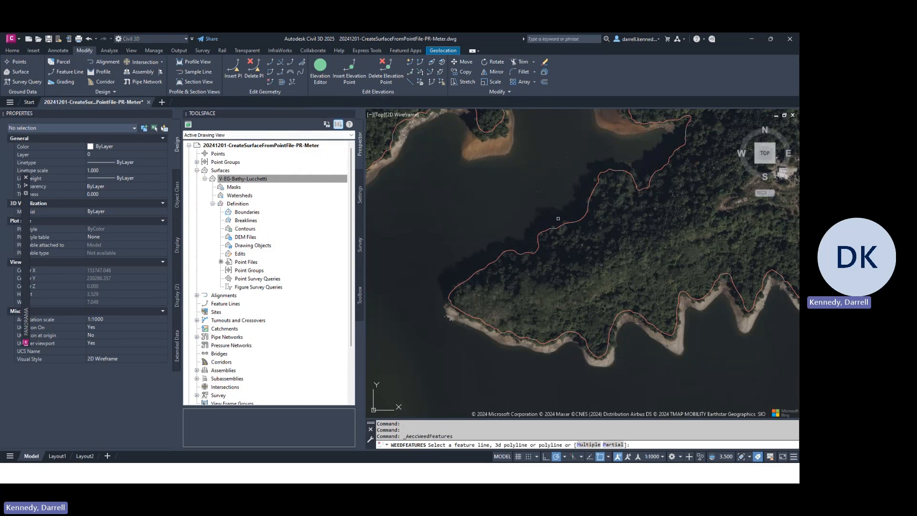
left_click(557, 223)
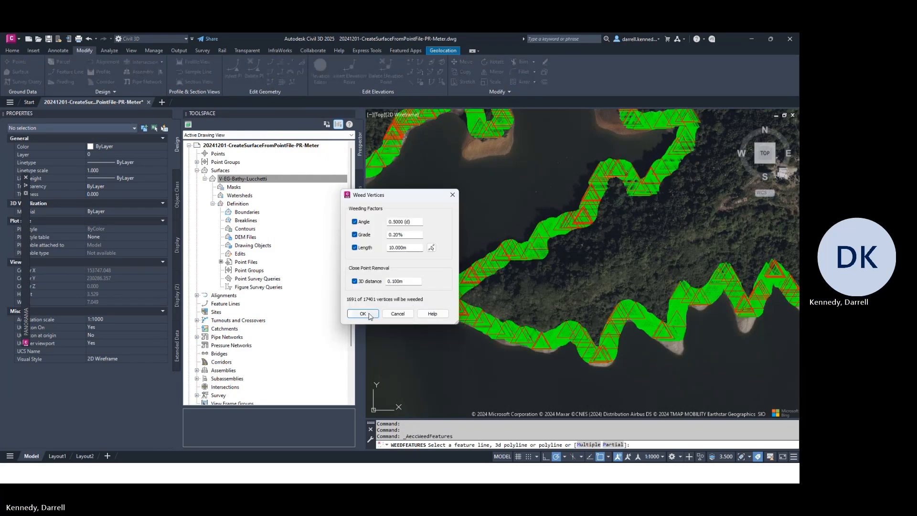
left_click(363, 313)
key("Escape")
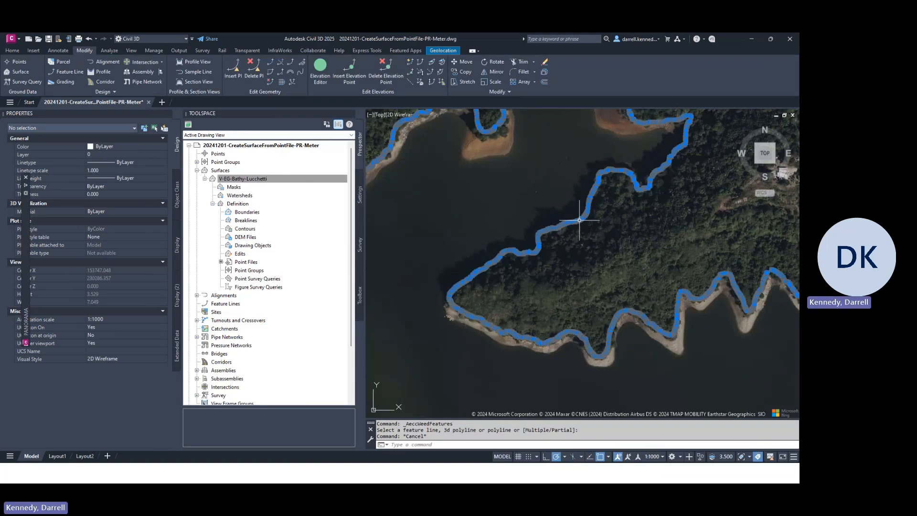
Step: Flatten the extracted shoreline contour to 2D without removing hidden lines, and save the drawing
key("Escape")
type("flatten")
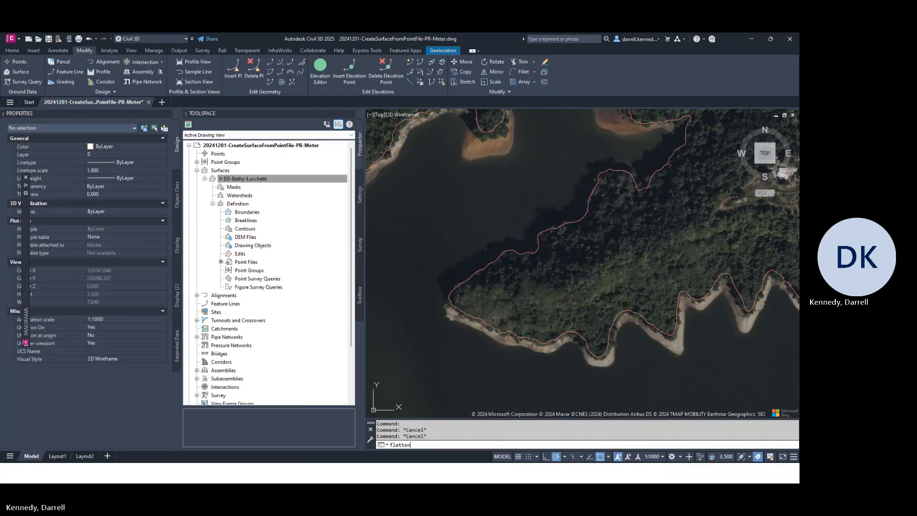
key("Return")
left_click(581, 218)
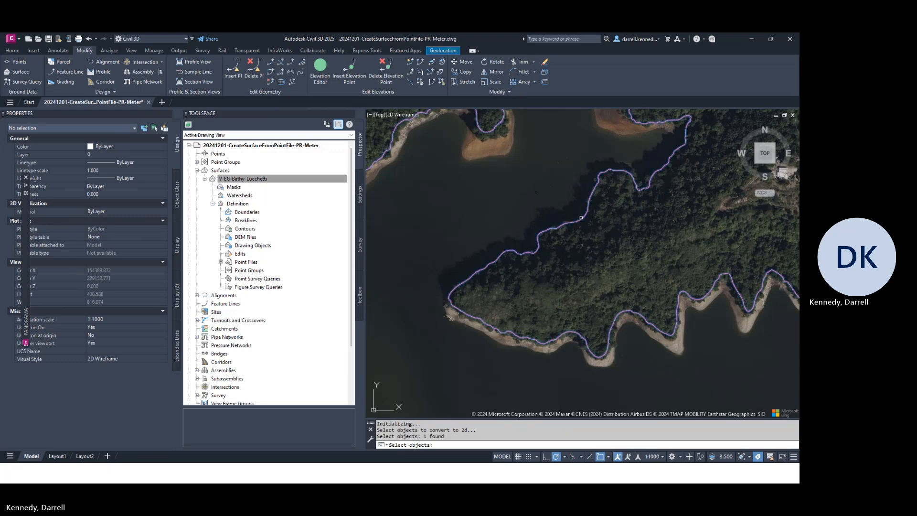
key("Return")
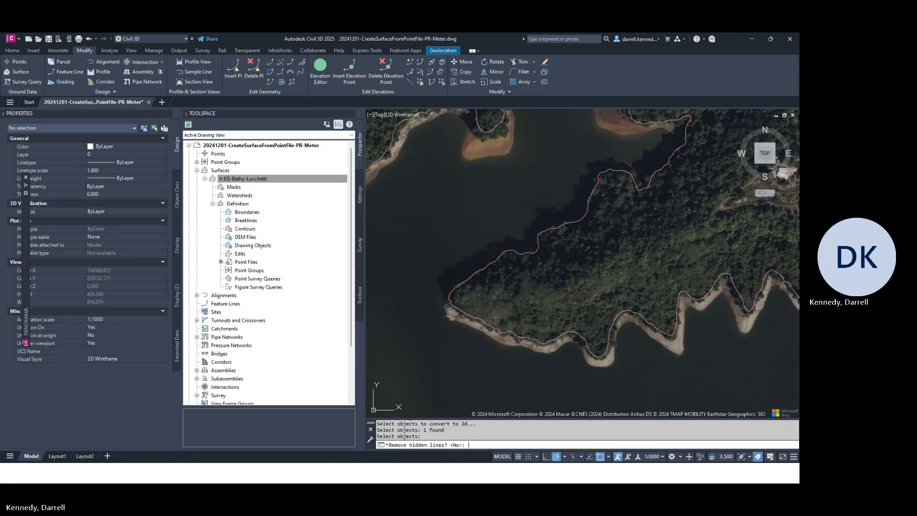
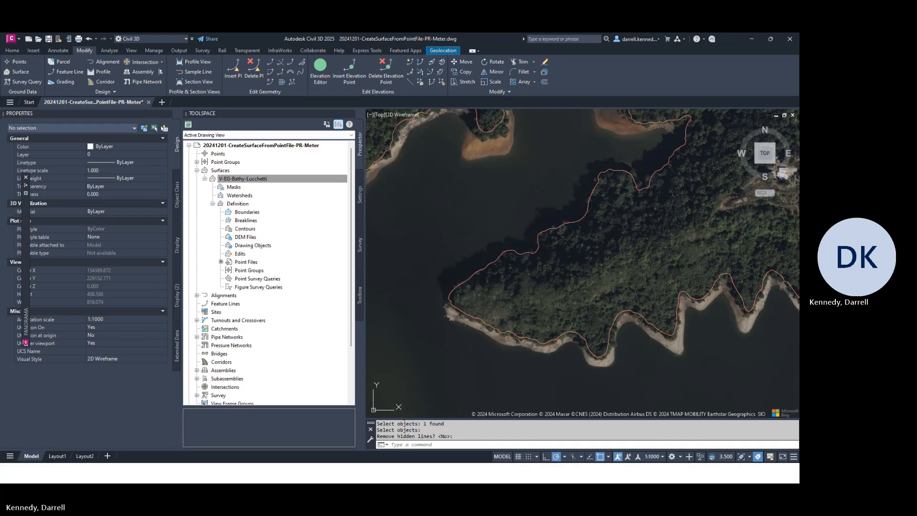
key("Return")
key("Escape")
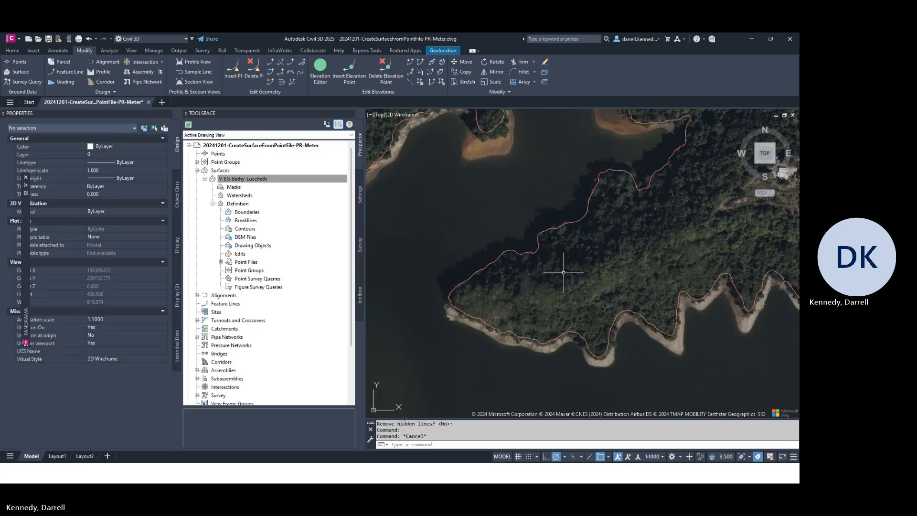
left_click(48, 39)
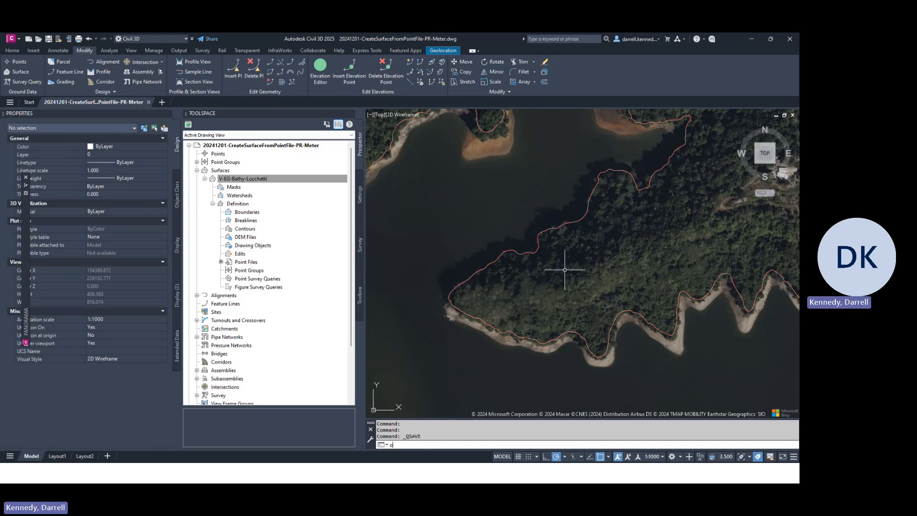
Step: Offset the flattened shoreline contour 5 m outward onto the land side and erase the original contour
type("offs")
key("Return")
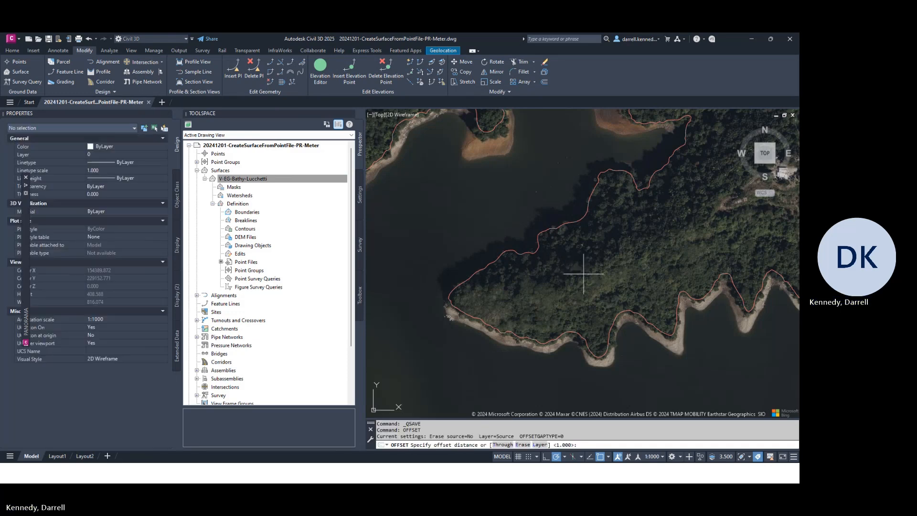
type("5")
key("Return")
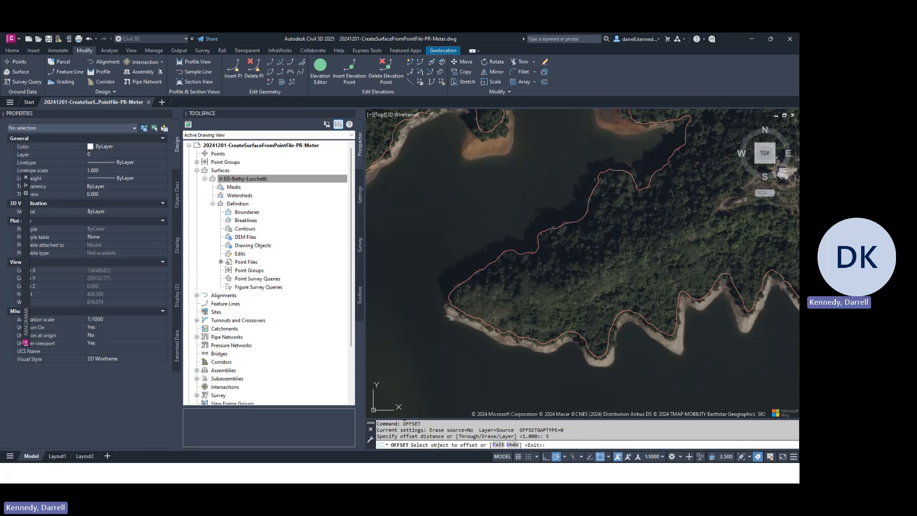
left_click(566, 221)
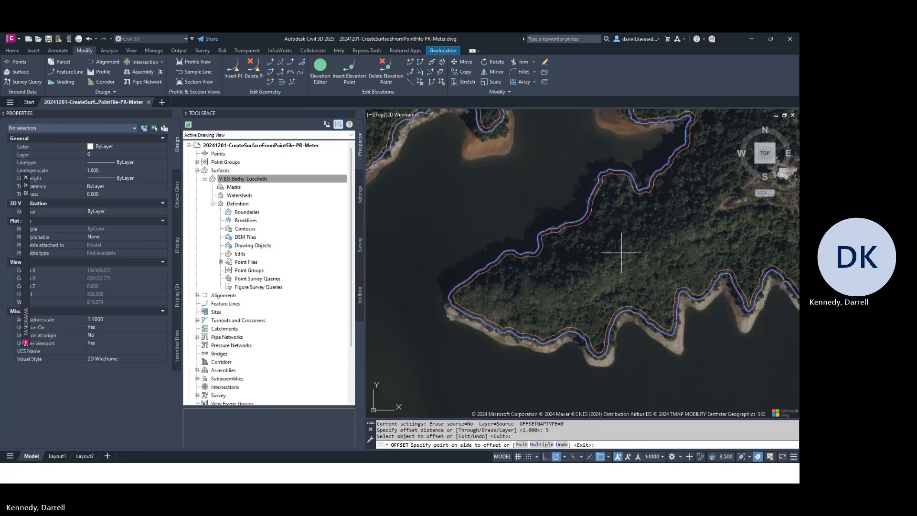
left_click(656, 255)
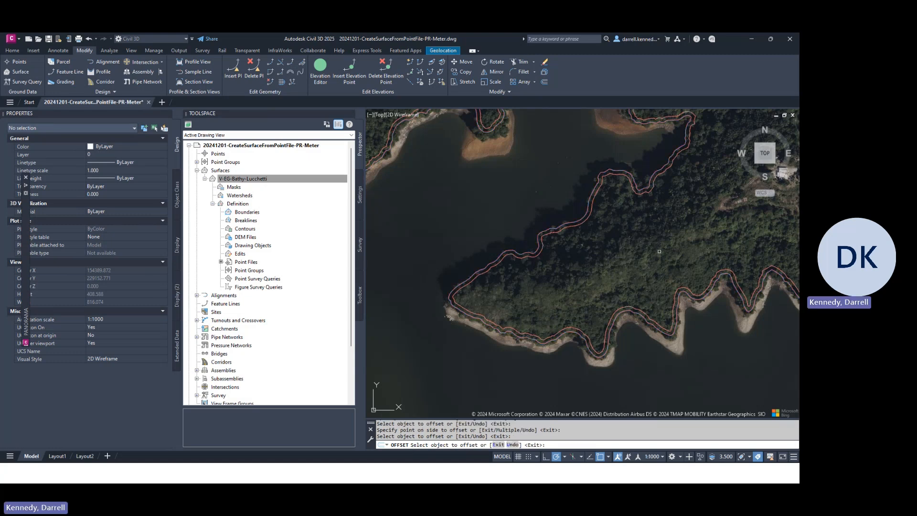
key("Escape")
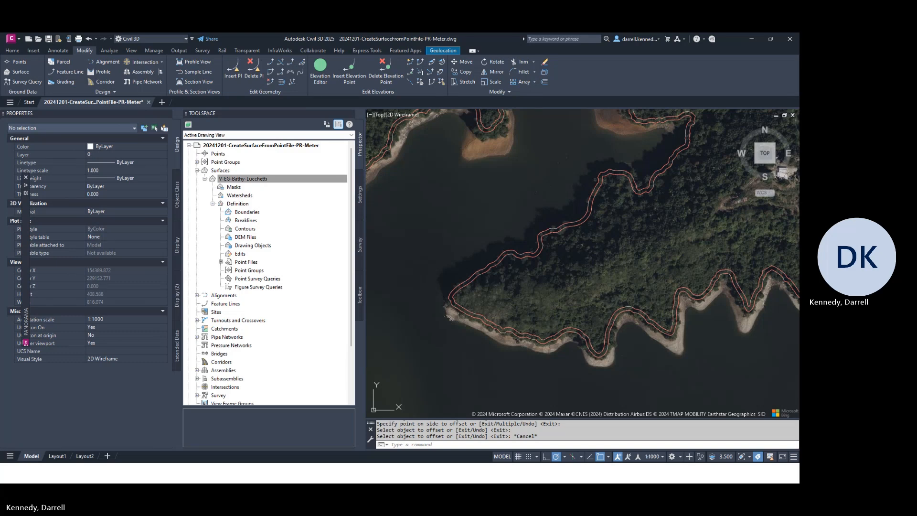
left_click(568, 139)
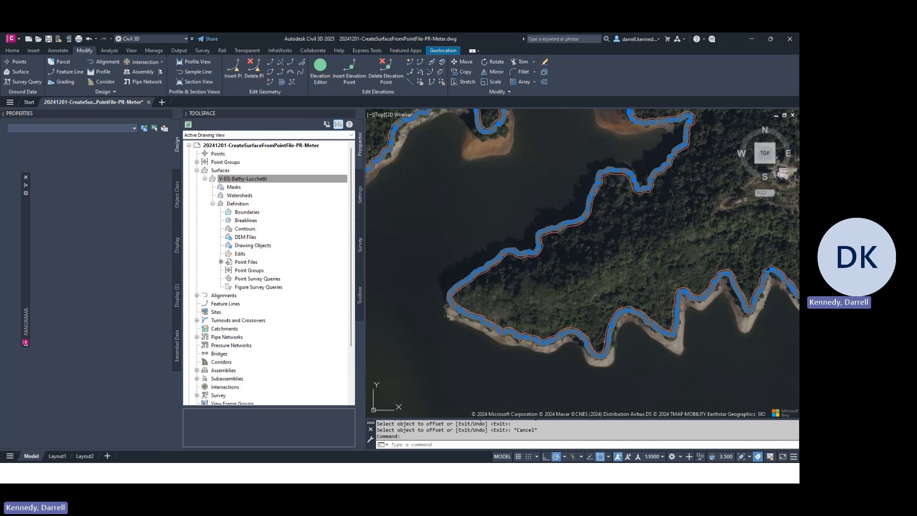
key("Delete")
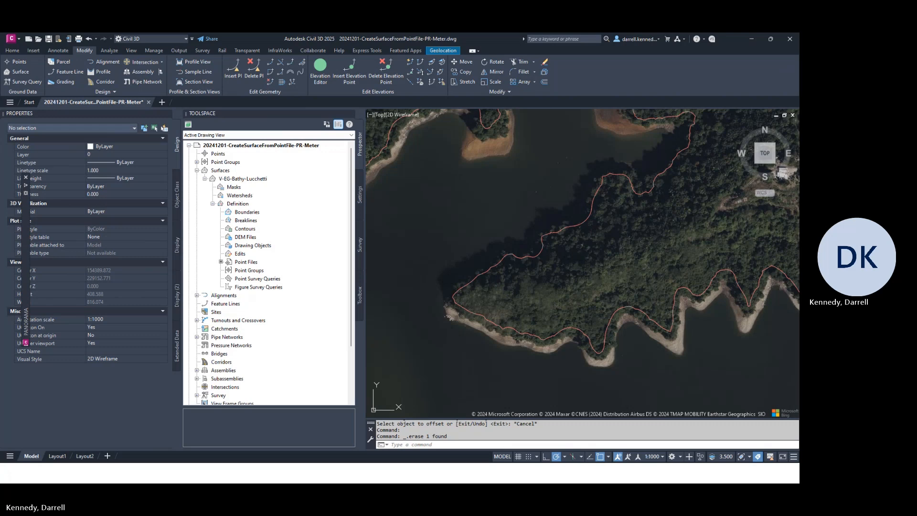
Step: Add the offset polyline to the Lucchetti surface as an Outer boundary named "outer boundary" with non-destructive breakline enabled
left_click(452, 298)
right_click(261, 215)
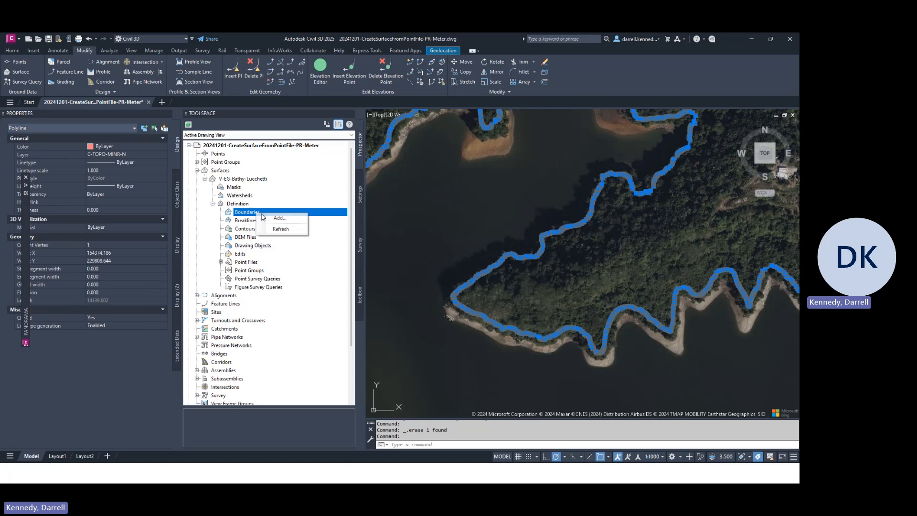
left_click(280, 217)
left_click(370, 253)
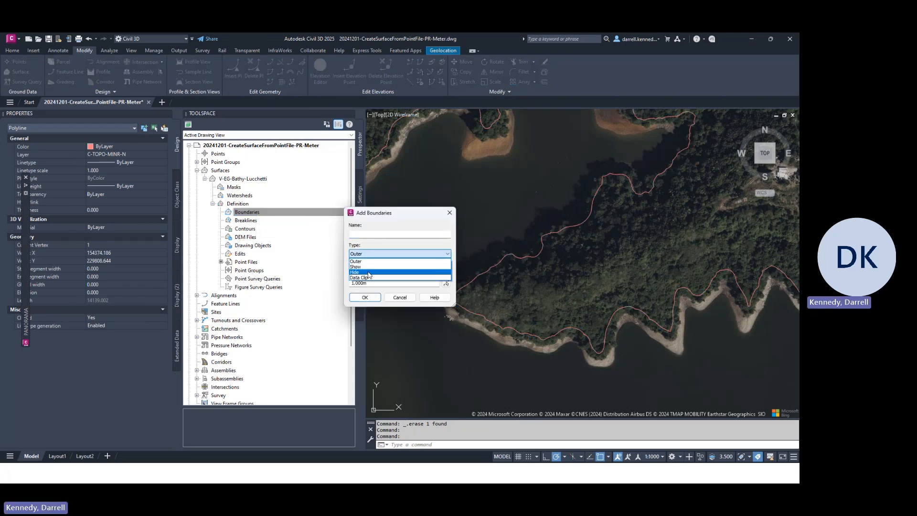
left_click(359, 261)
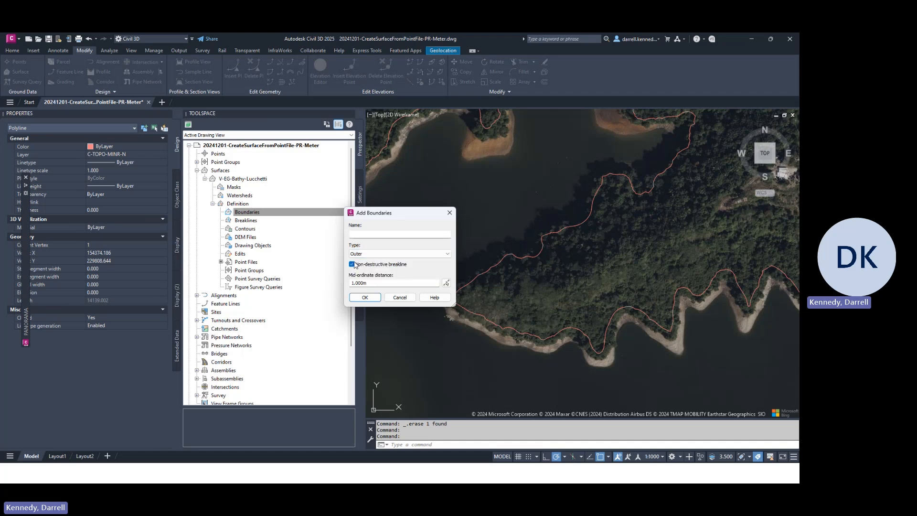
left_click(366, 235)
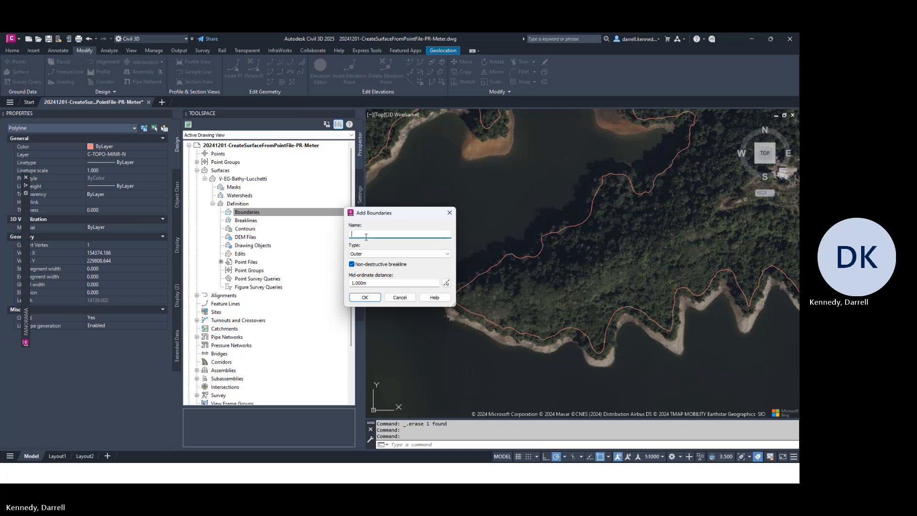
type("outer b")
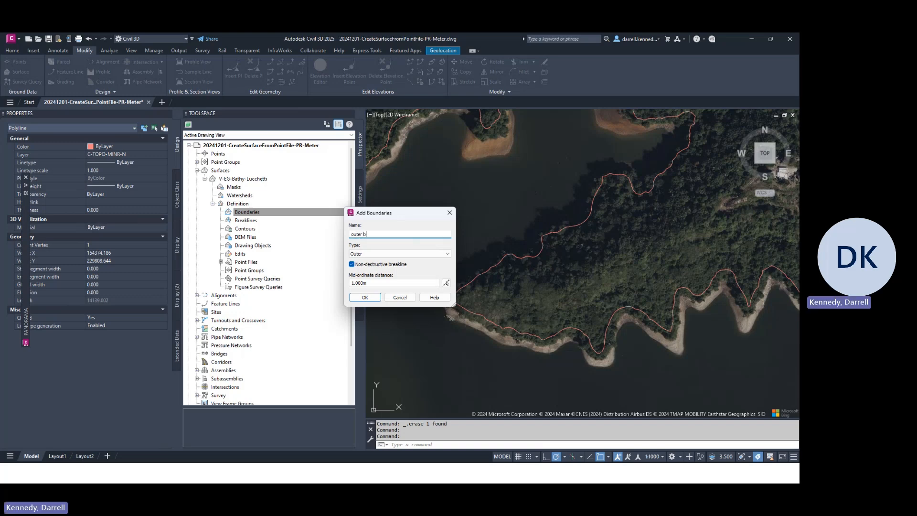
type("oundary")
key("Return")
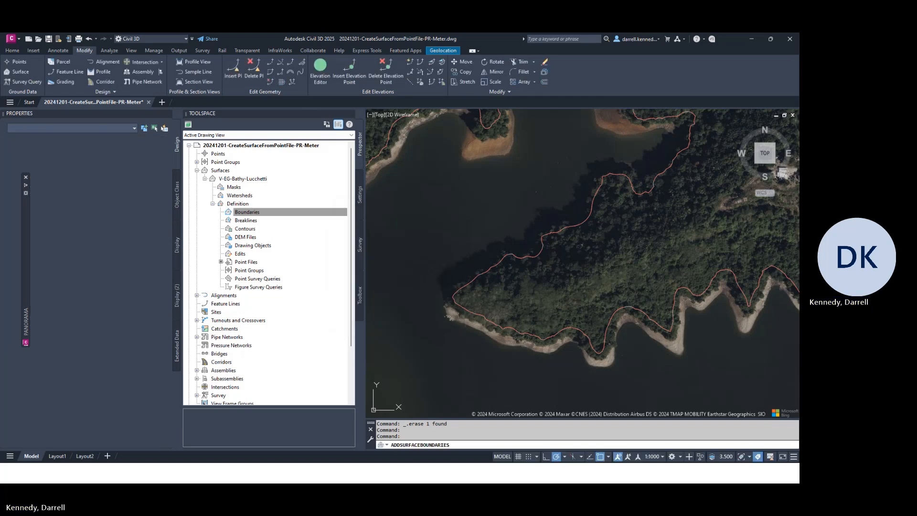
left_click(593, 198)
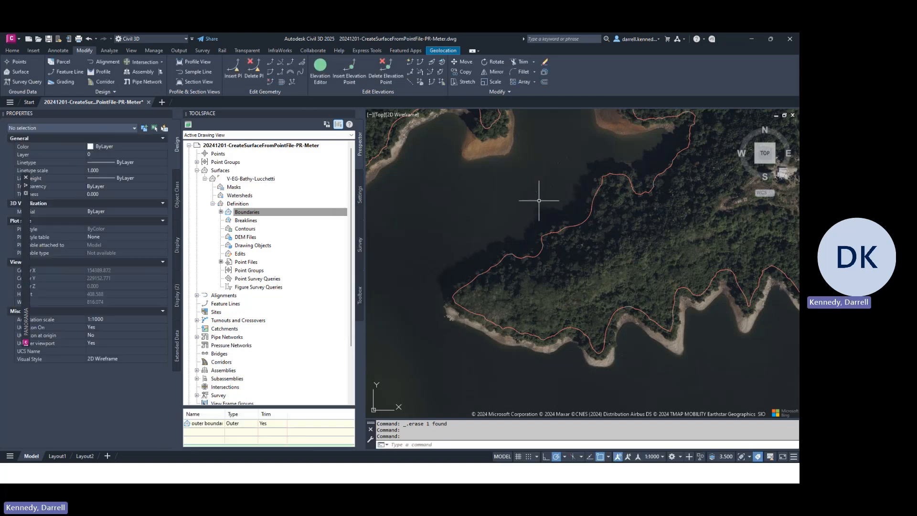
Step: Create a new layer named C-TINN-BNDY-V-EG-Surface based on the C-TINN-BNDY layer
left_click(12, 52)
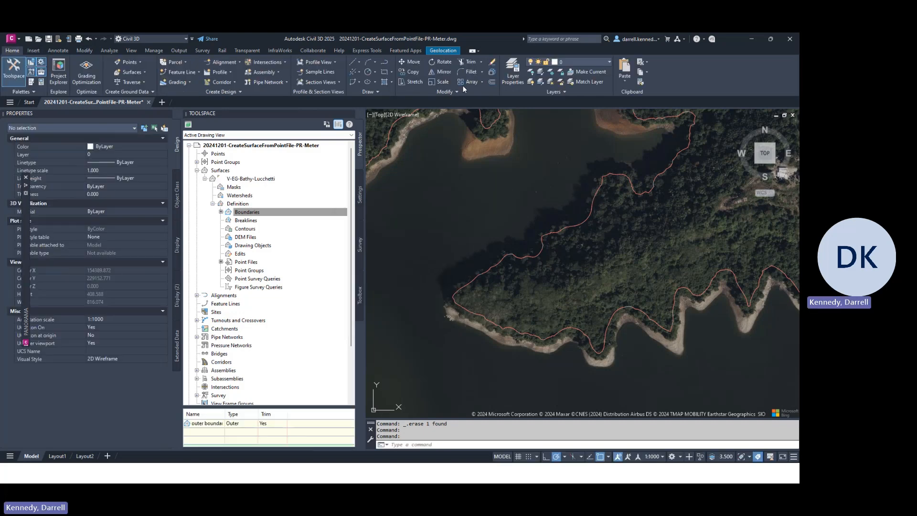
left_click(517, 78)
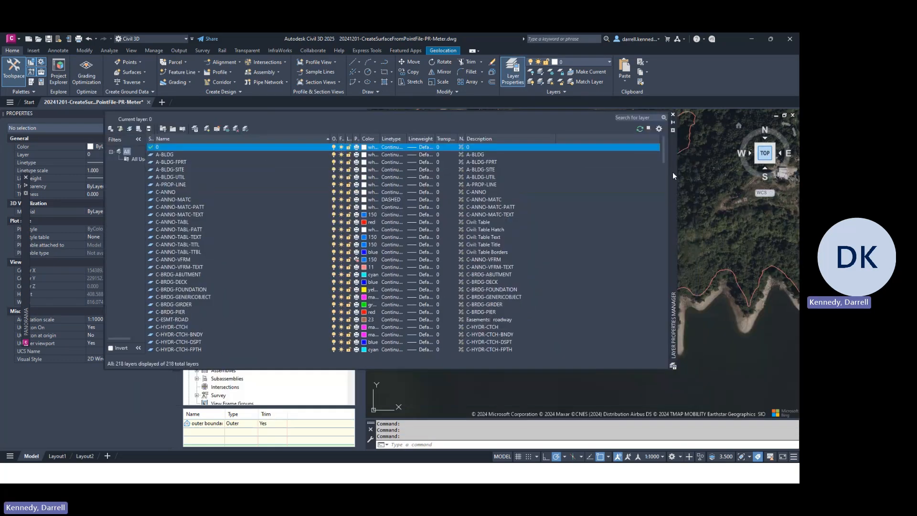
left_click_drag(707, 187, 707, 188)
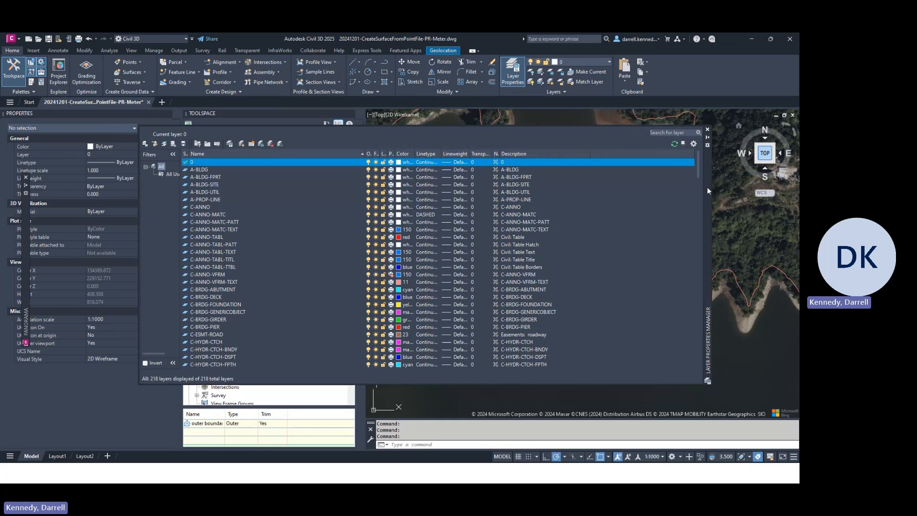
scroll(289, 280, "down", 20)
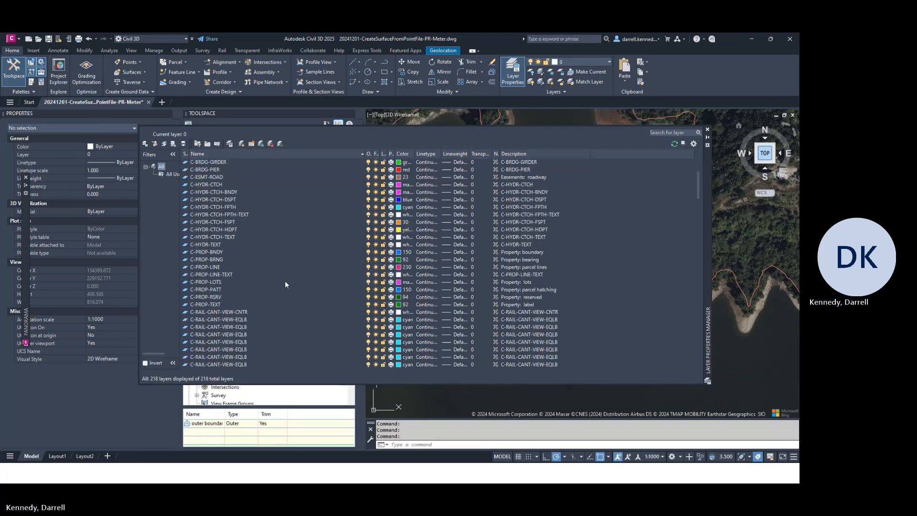
scroll(281, 281, "down", 20)
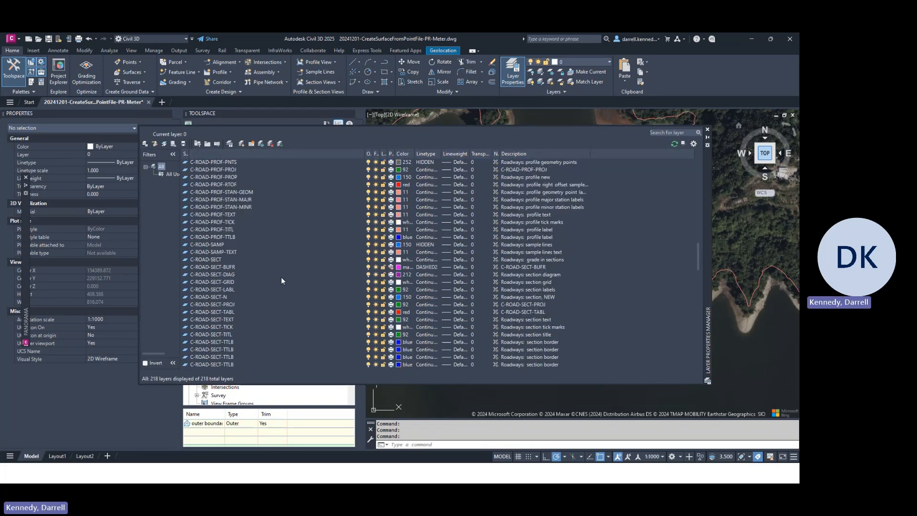
left_click(239, 289)
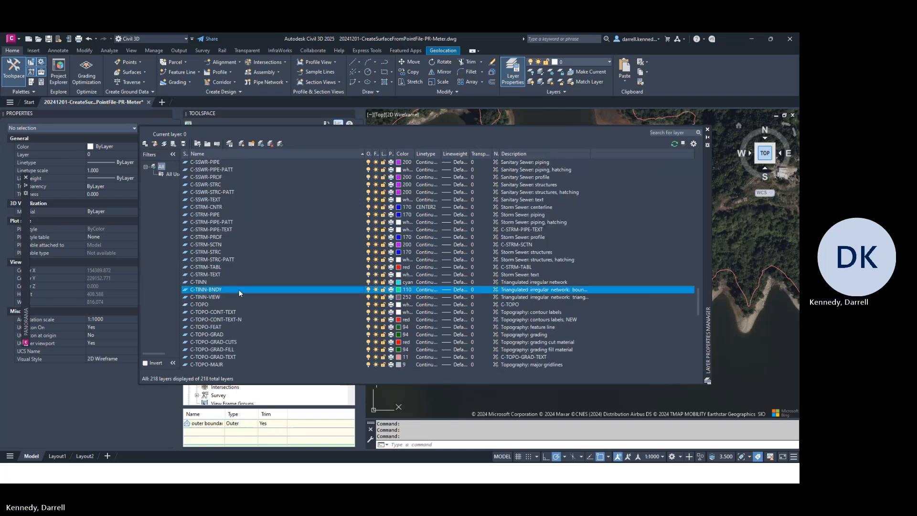
left_click(230, 288)
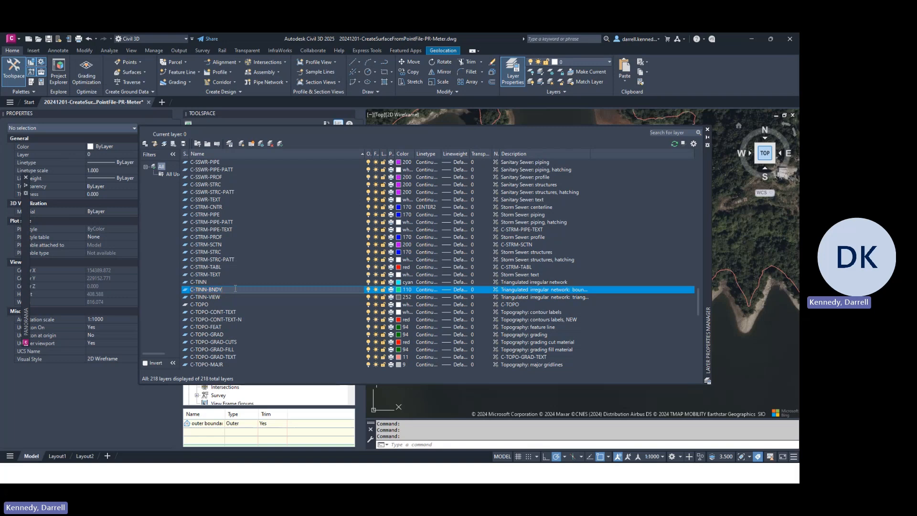
type("-V-EG-")
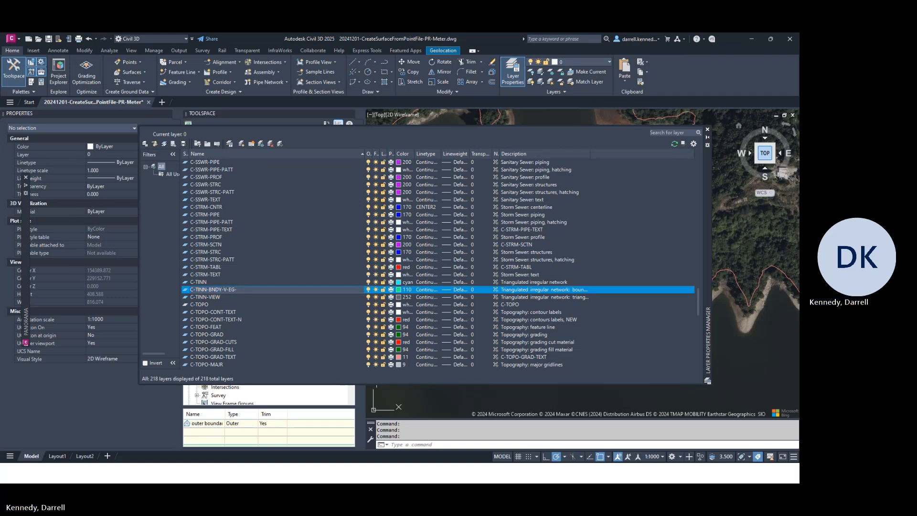
type("Surface")
key("Return")
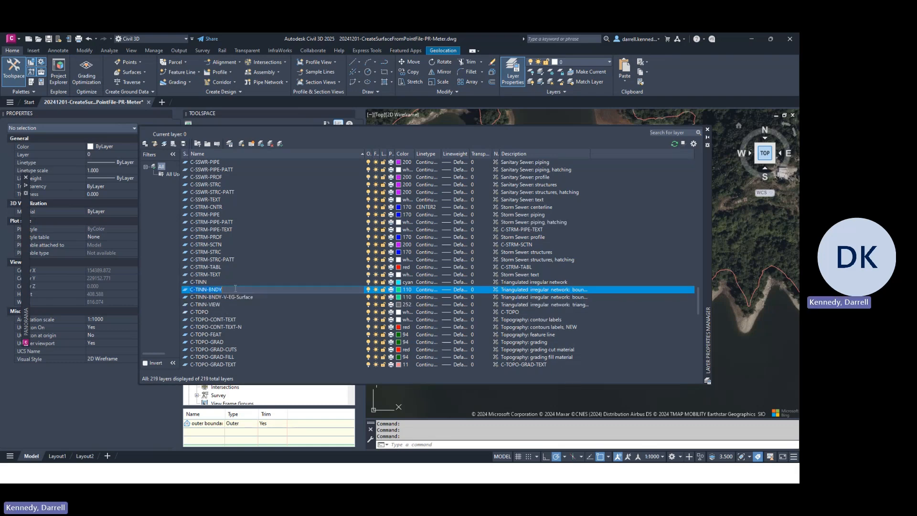
Step: Lock the C-TINN-BNDY-V-EG-Surface layer and close the layer manager
left_click(278, 297)
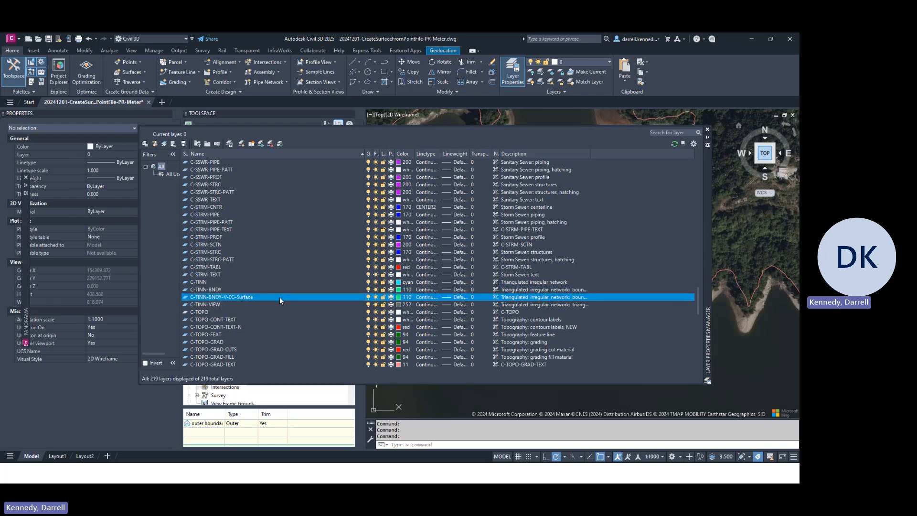
left_click(376, 297)
left_click(707, 129)
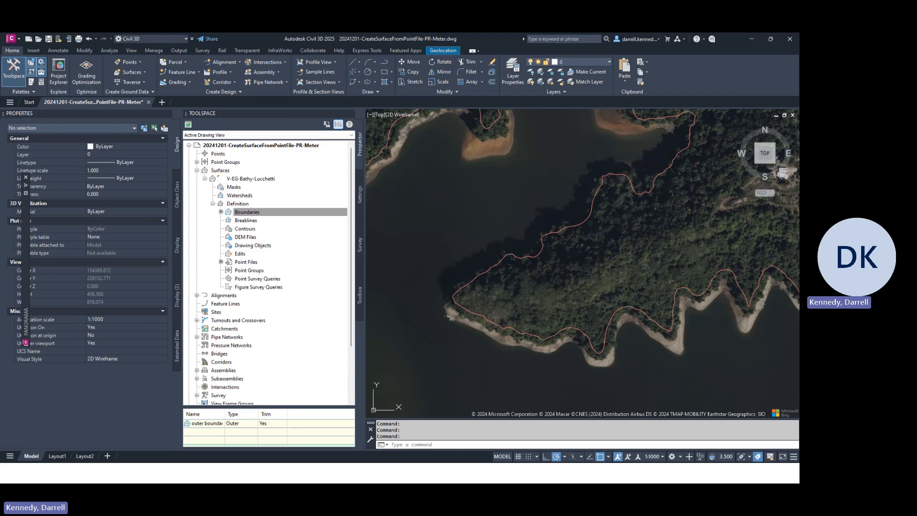
Step: Move the offset shoreline boundary polyline to the C-TINN-BNDY-V-EG-Surface layer and clear the selection
left_click(453, 297)
left_click(120, 154)
left_click(120, 155)
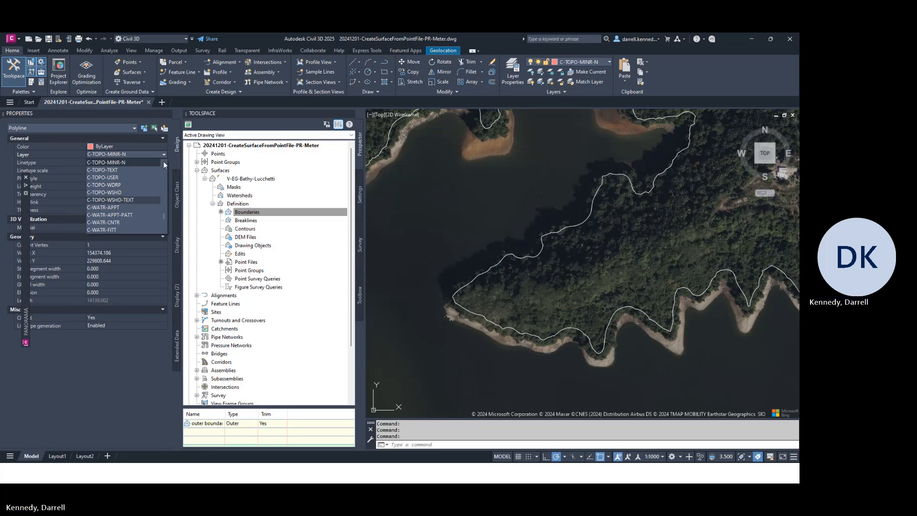
scroll(164, 165, "up", 4)
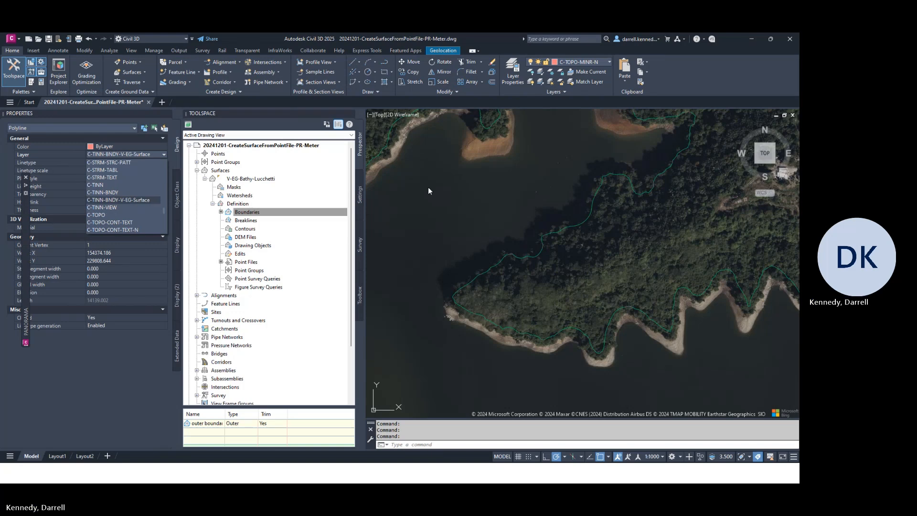
key("Return")
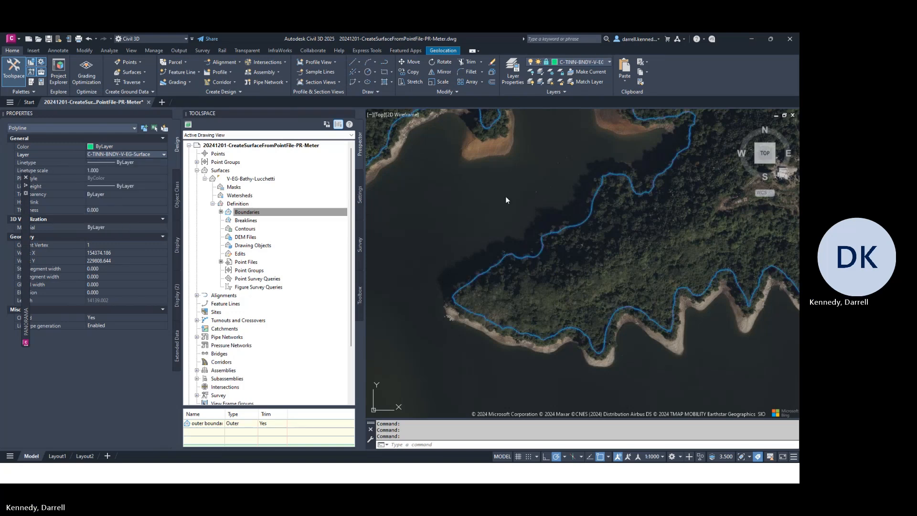
left_click(537, 181)
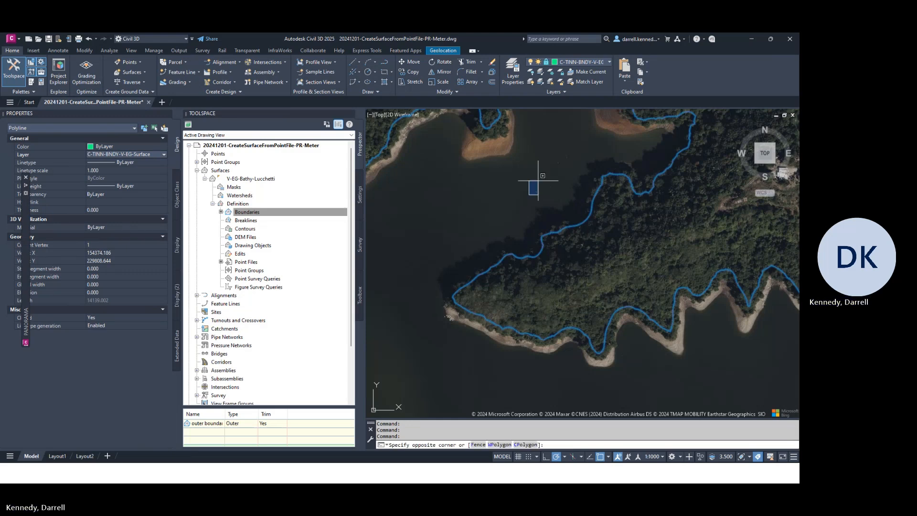
key("Escape")
key("Escape")
key("Escape")
Step: Set Use maximum triangle length to No in the V-EG-Bathy-Lucchetti surface's build options and rebuild the surface
left_click(261, 213)
right_click(243, 215)
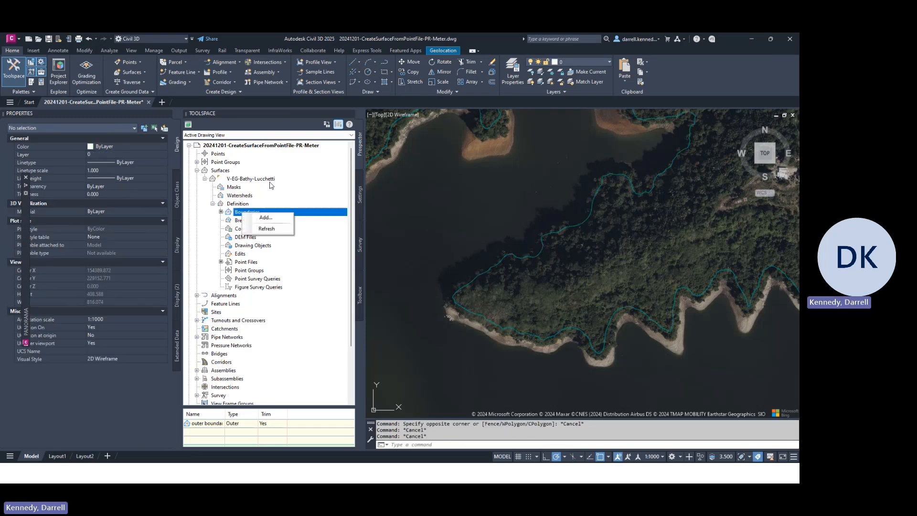
right_click(271, 179)
left_click(292, 184)
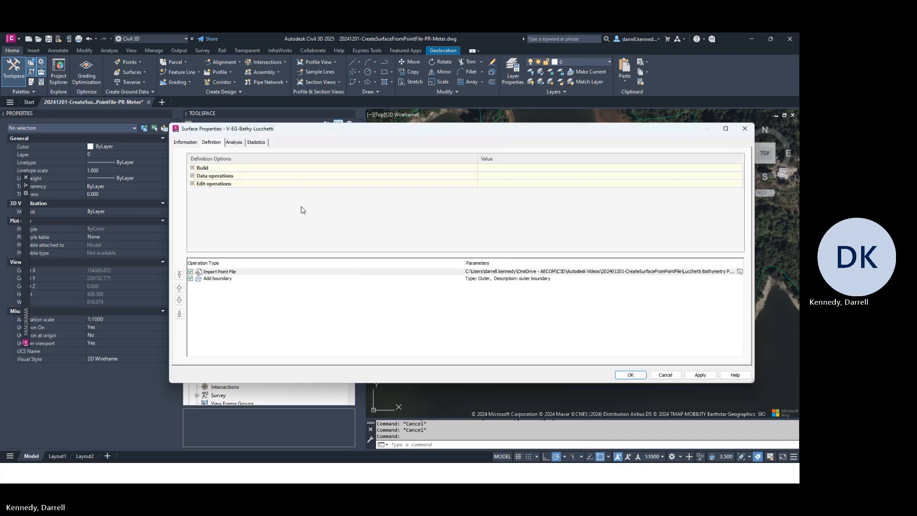
left_click(192, 168)
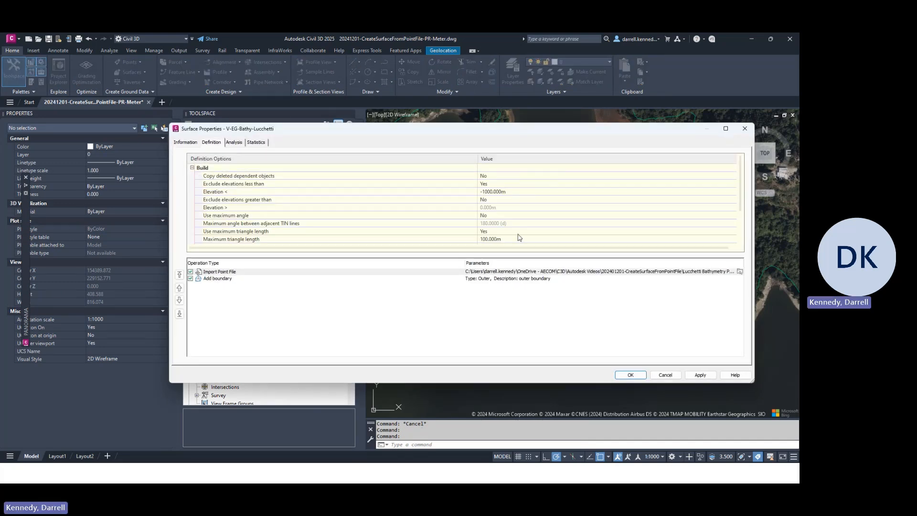
left_click(498, 216)
left_click(498, 218)
left_click(496, 222)
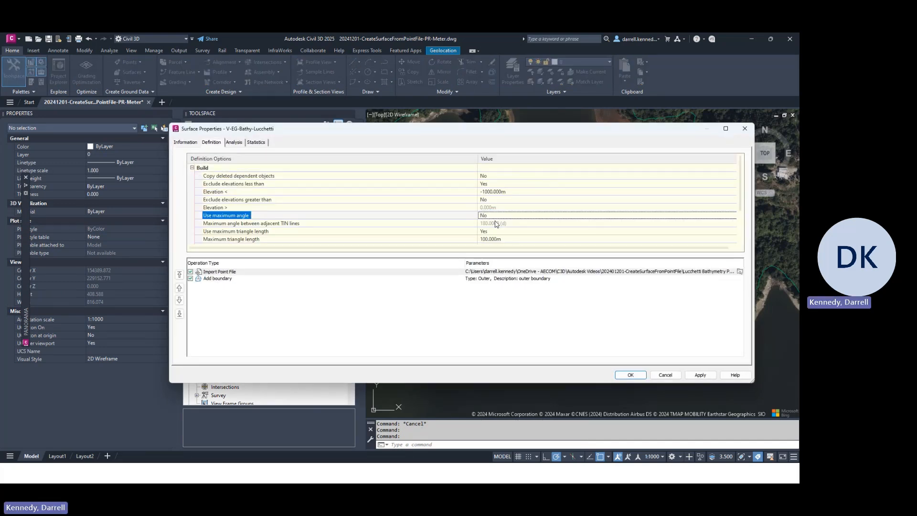
left_click(487, 230)
left_click(484, 231)
left_click(492, 241)
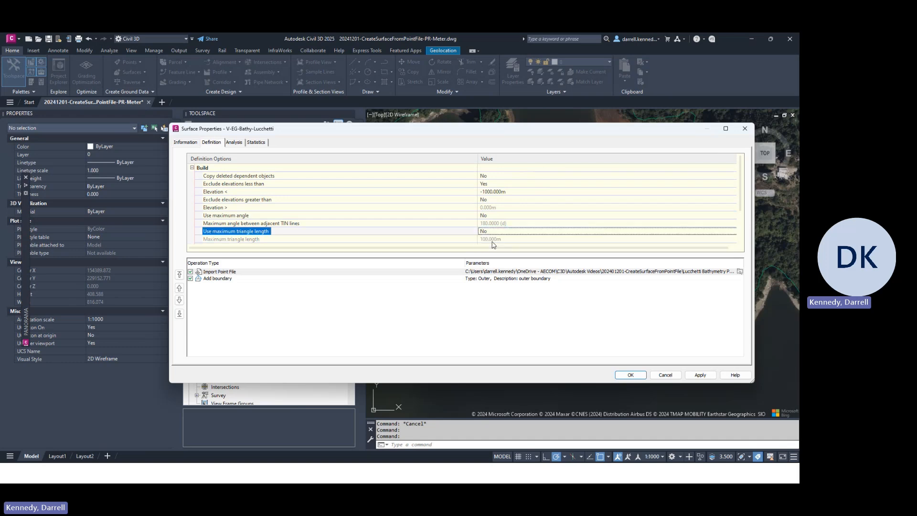
left_click(700, 374)
left_click(372, 237)
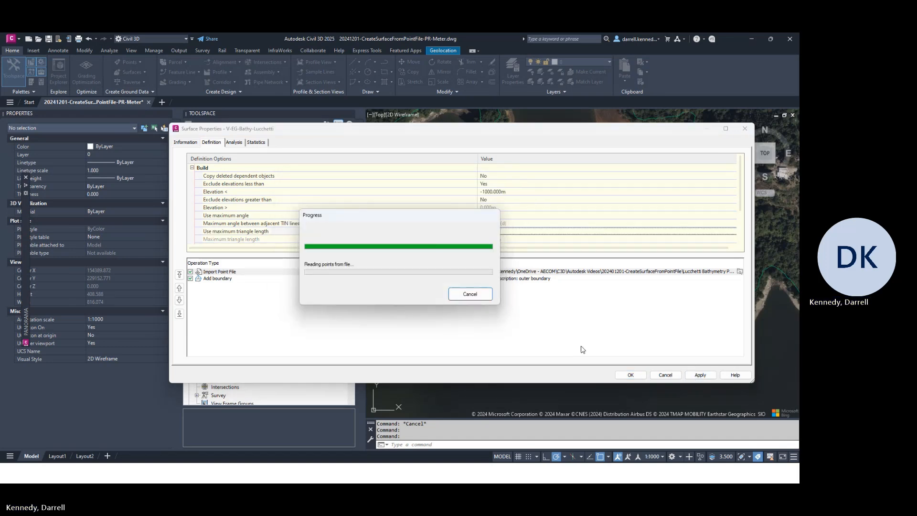
Step: Display the V-EG-Bathy-Lucchetti surface with the Contours 1m and 5m (Design) style
left_click(190, 143)
left_click(225, 228)
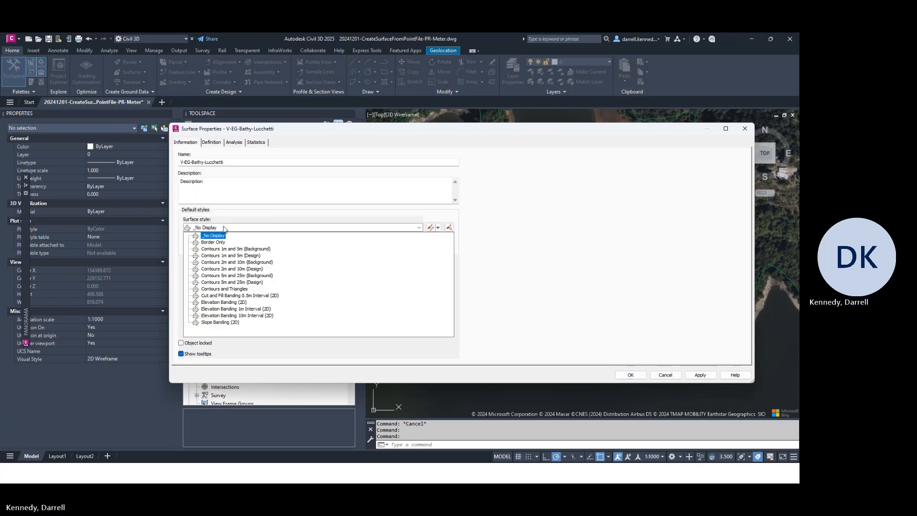
left_click(231, 256)
left_click(699, 376)
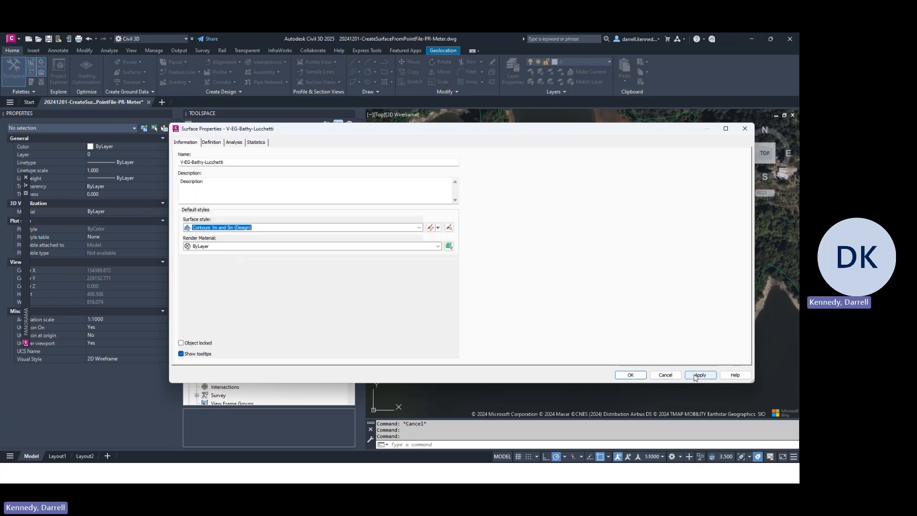
left_click(626, 375)
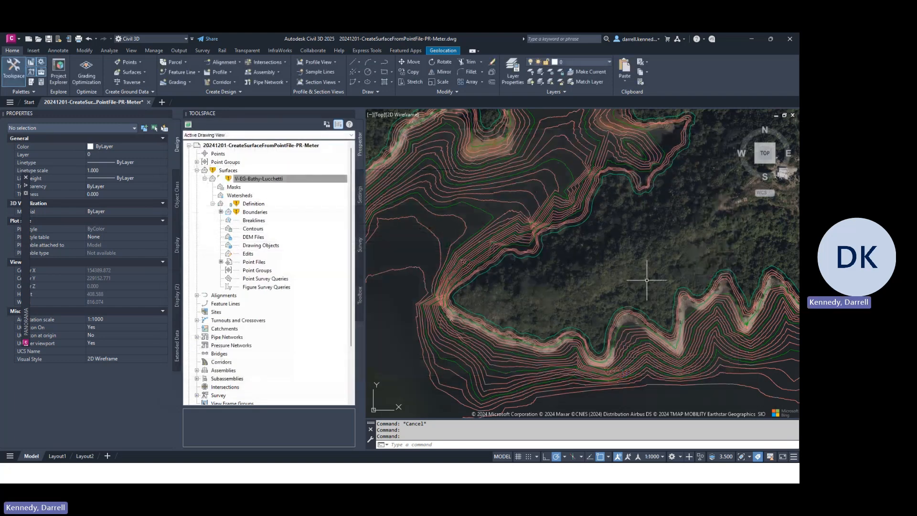
Step: Set the colour of the C-TINN-BNDY-V-EG-Surface layer to red
left_click(519, 78)
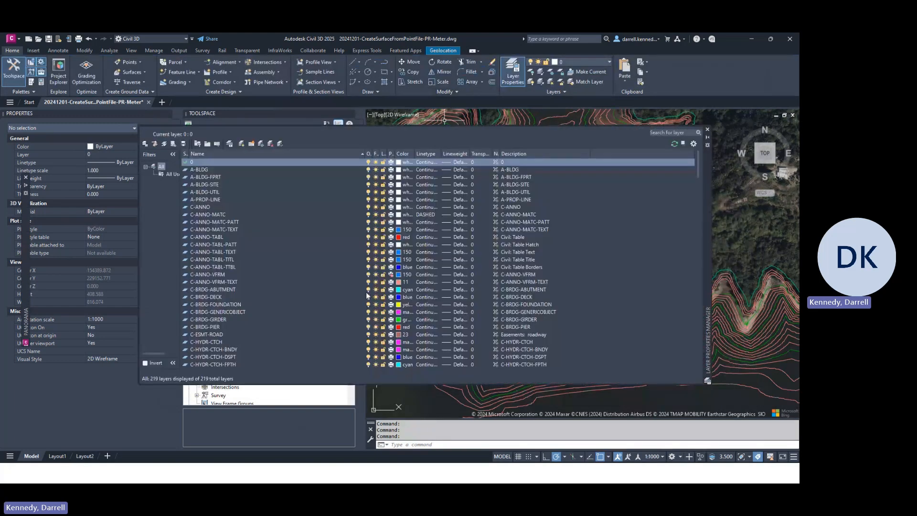
scroll(308, 284, "down", 20)
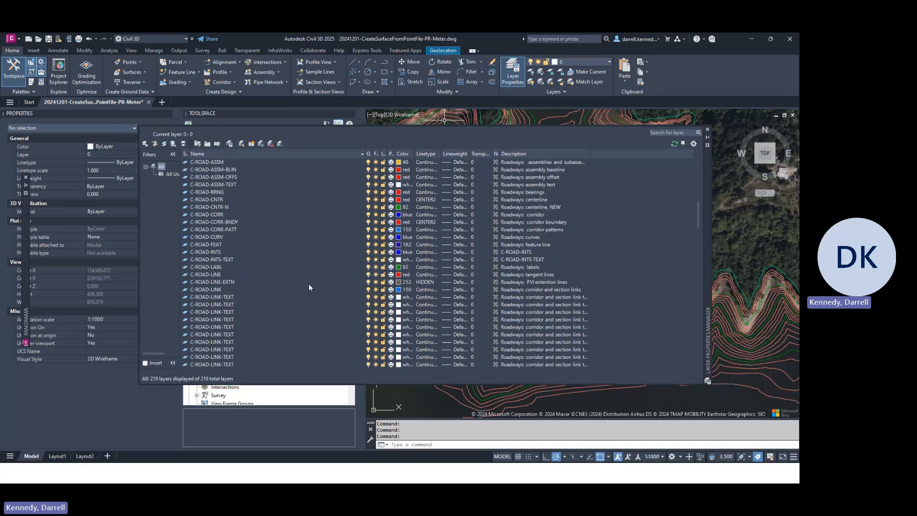
scroll(307, 284, "down", 20)
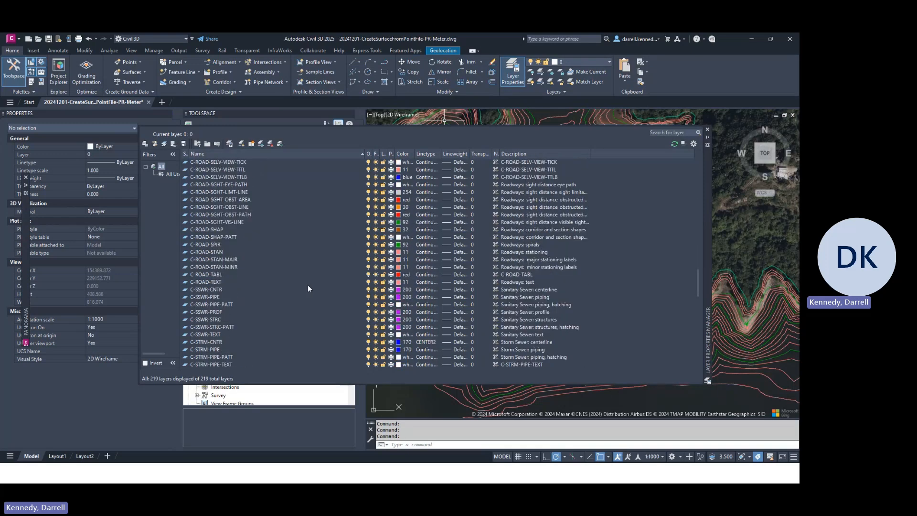
left_click(399, 297)
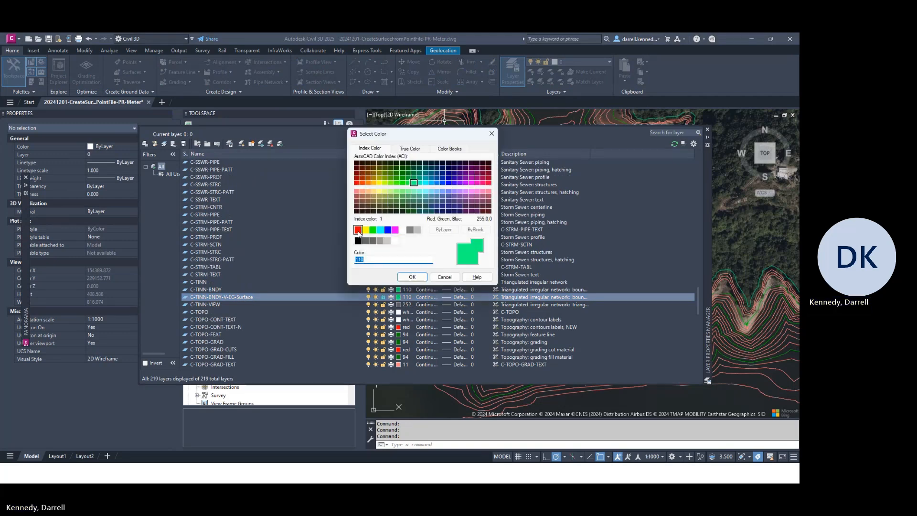
left_click(357, 229)
left_click(413, 277)
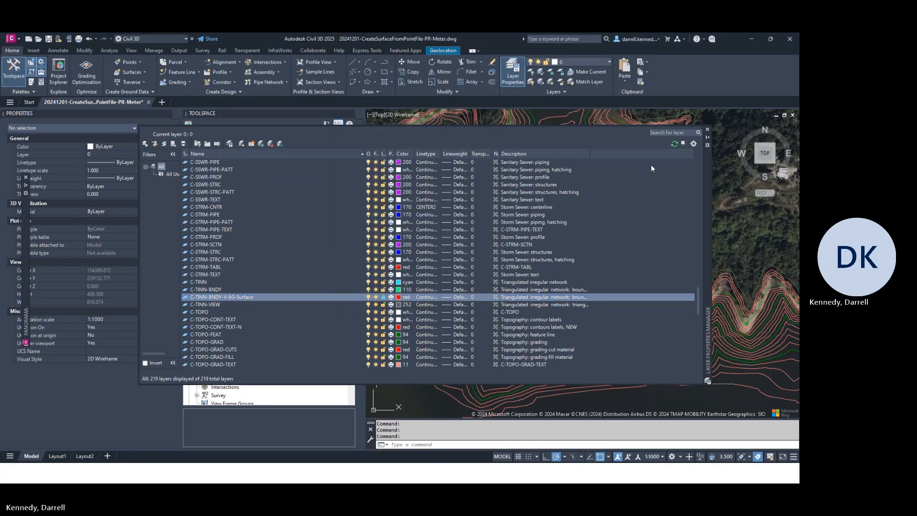
left_click(708, 132)
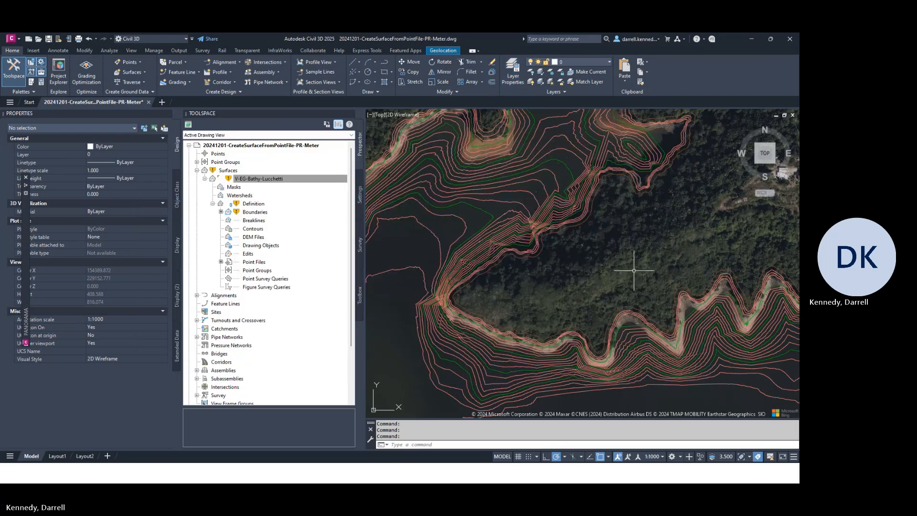
Step: Set the colour of the C-TINN-BNDY-V-EG-Surface layer to yellow
left_click(514, 72)
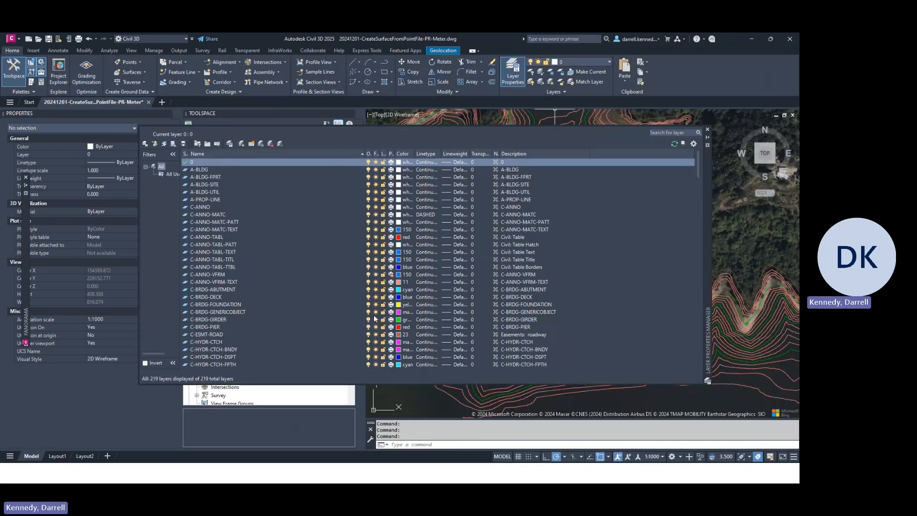
scroll(320, 315, "down", 20)
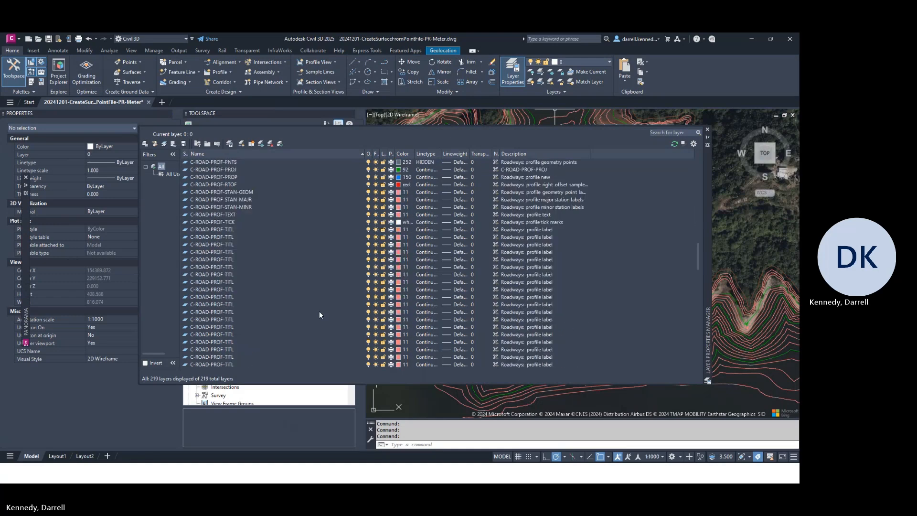
scroll(319, 311, "down", 6)
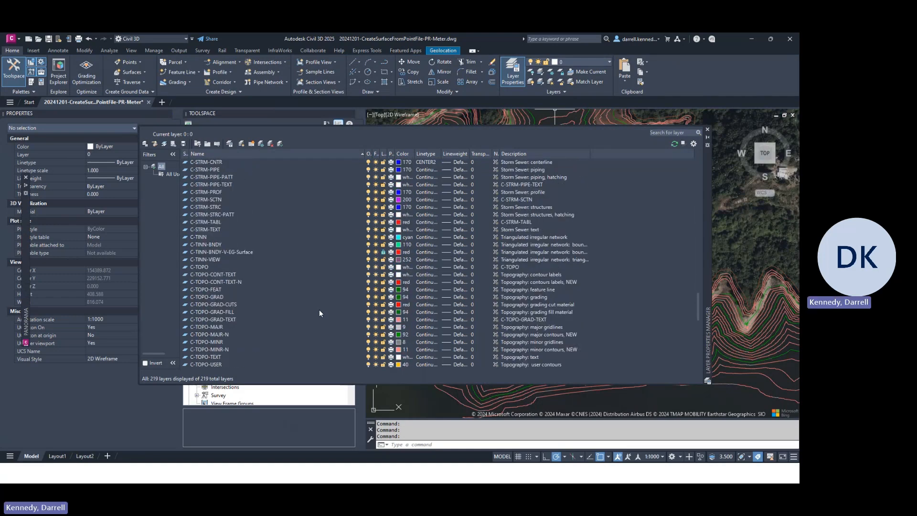
left_click(399, 252)
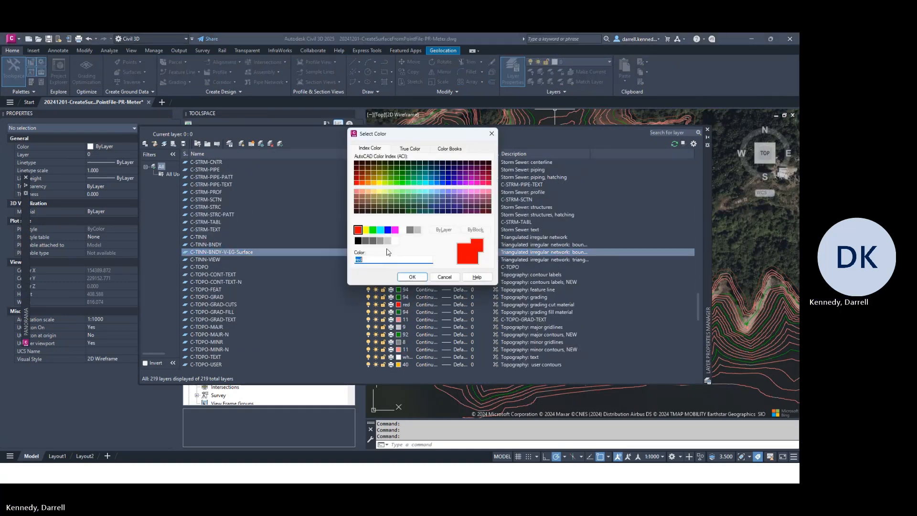
left_click(365, 230)
left_click(412, 277)
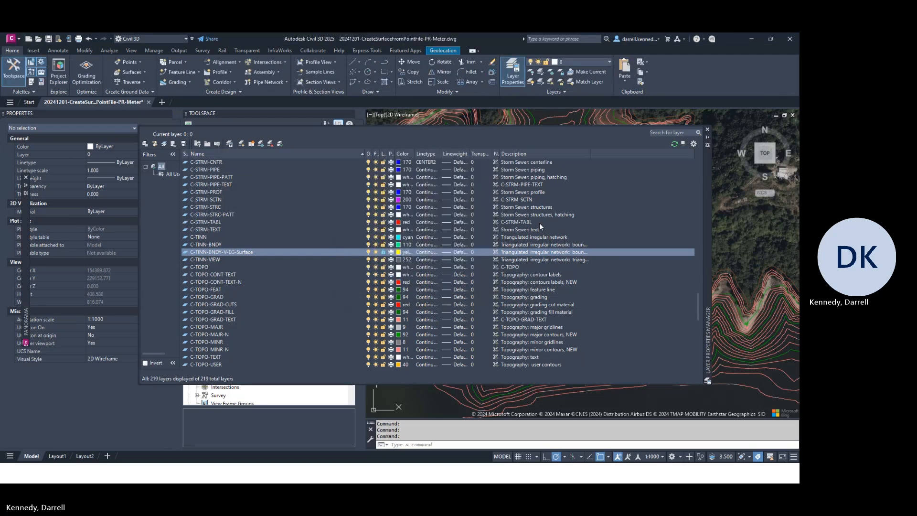
Step: Close the layer manager and rebuild the V-EG-Bathy-Lucchetti surface
left_click(707, 130)
scroll(604, 264, "down", 5)
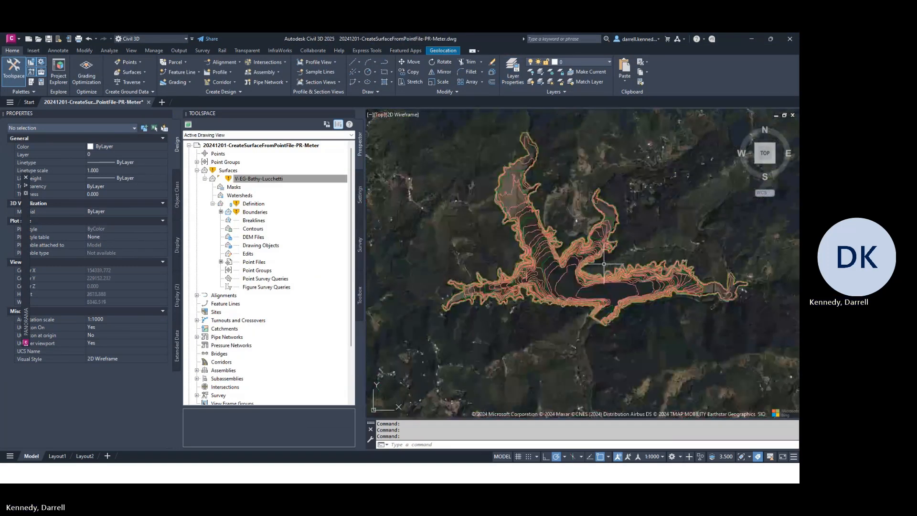
right_click(281, 178)
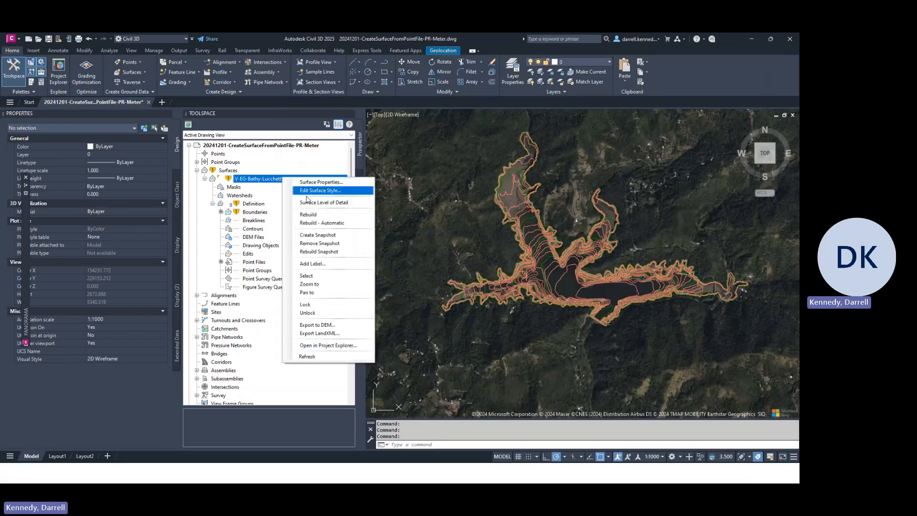
left_click(309, 215)
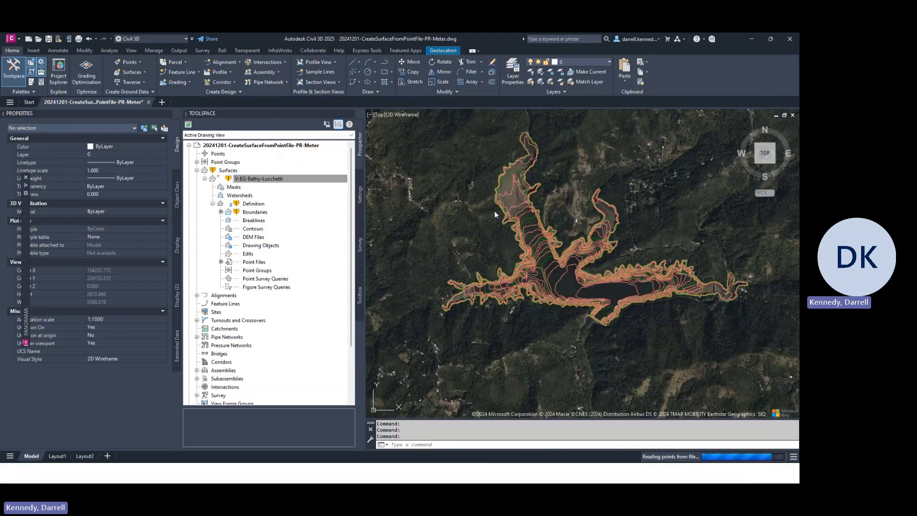
Step: Inspect the outer boundary polyline against the surface contours along the reservoir's arms
scroll(616, 183, "up", 15)
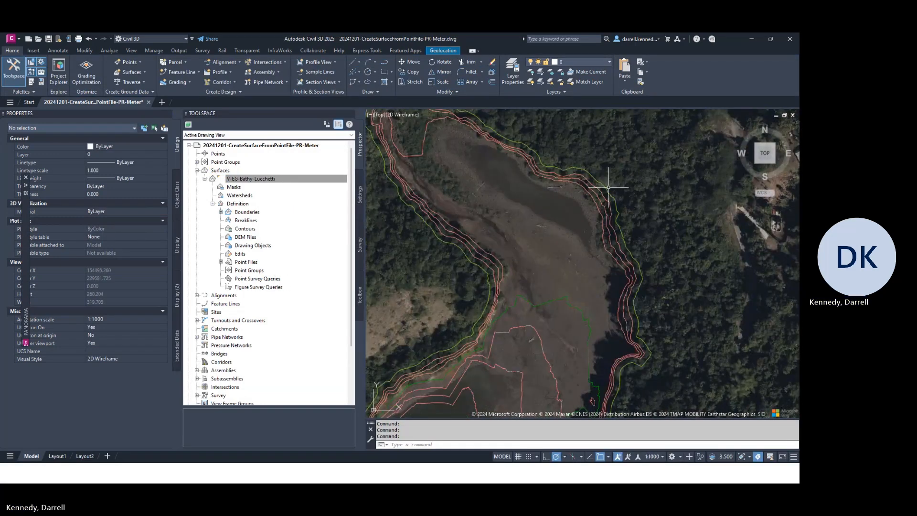
left_click(600, 196)
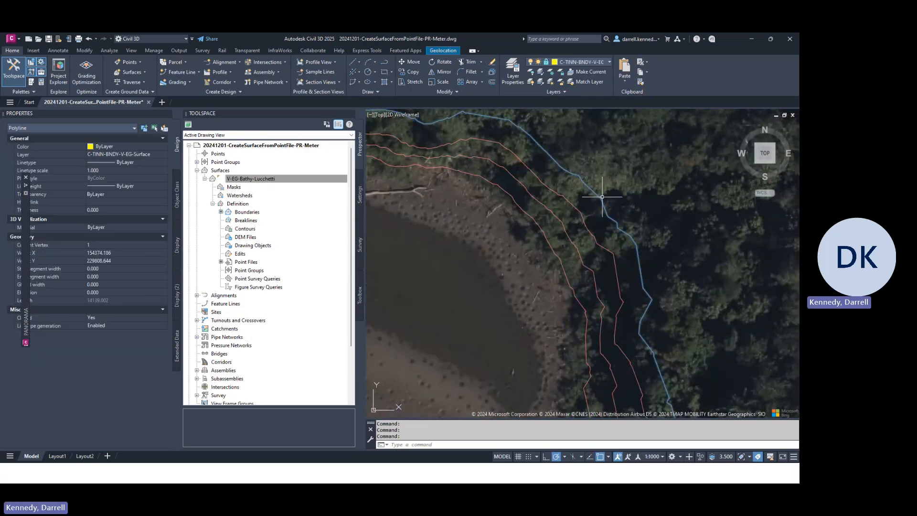
scroll(662, 220, "down", 5)
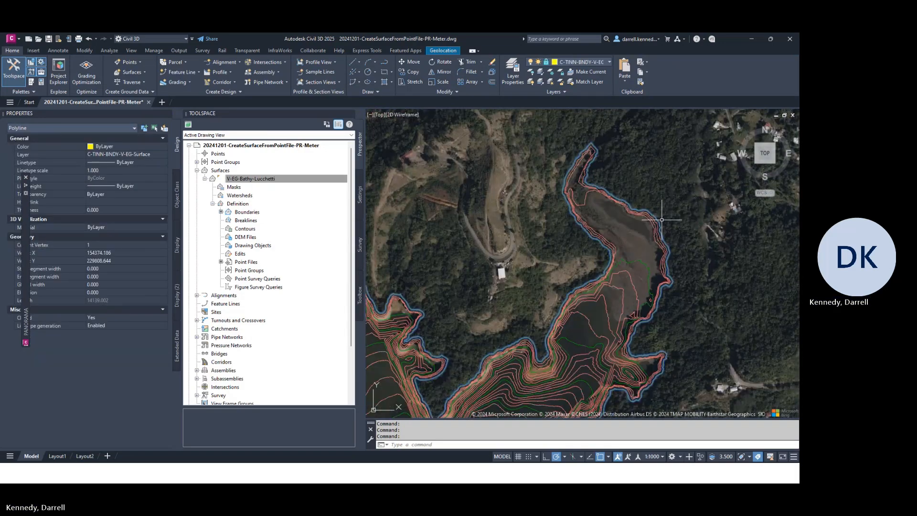
scroll(662, 219, "down", 2)
scroll(649, 291, "up", 8)
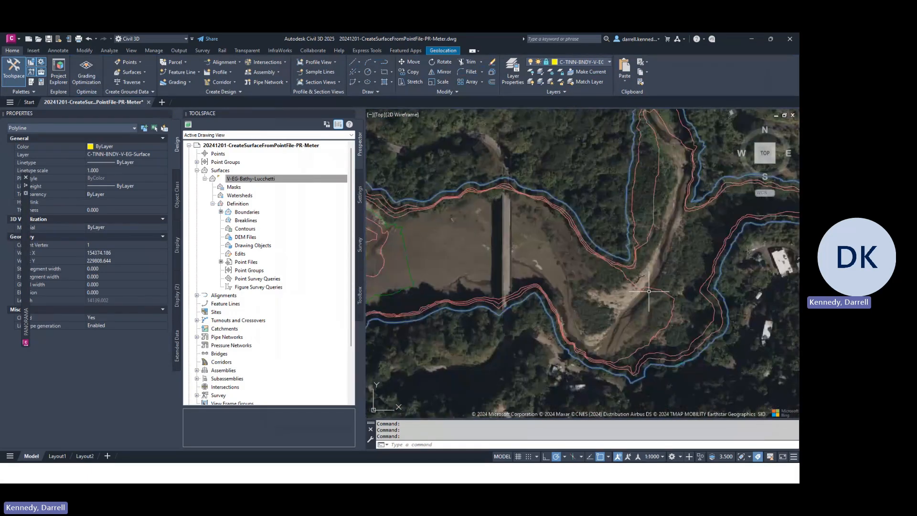
key("Escape")
Step: Turn off the Border component's plan-view display in the Contours 1m and 5m (Design) style of the V-EG-Bathy-Lucchetti surface
left_click(643, 196)
scroll(623, 253, "up", 3)
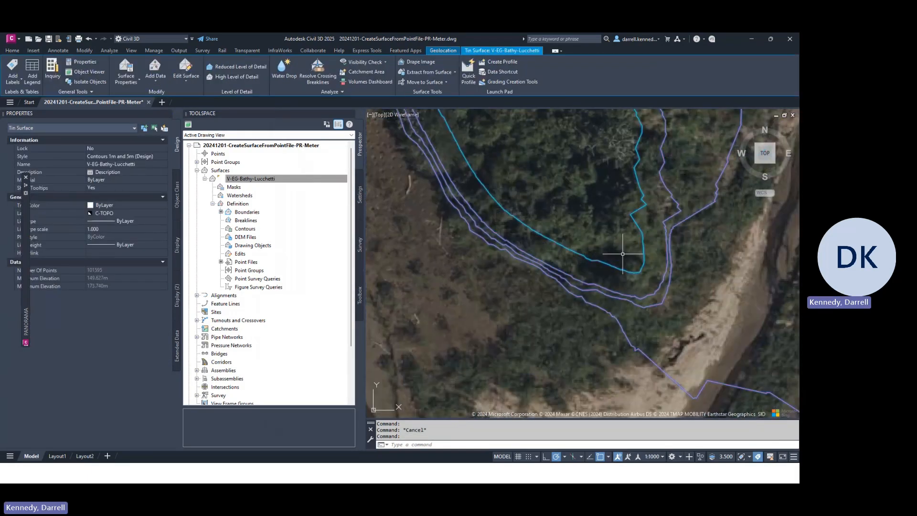
scroll(597, 255, "down", 8)
scroll(492, 256, "up", 5)
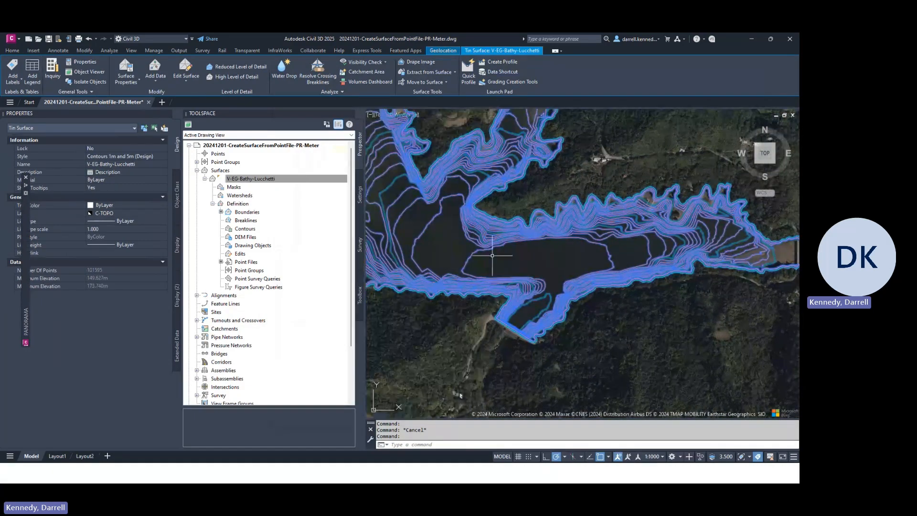
scroll(492, 256, "down", 5)
left_click(152, 157)
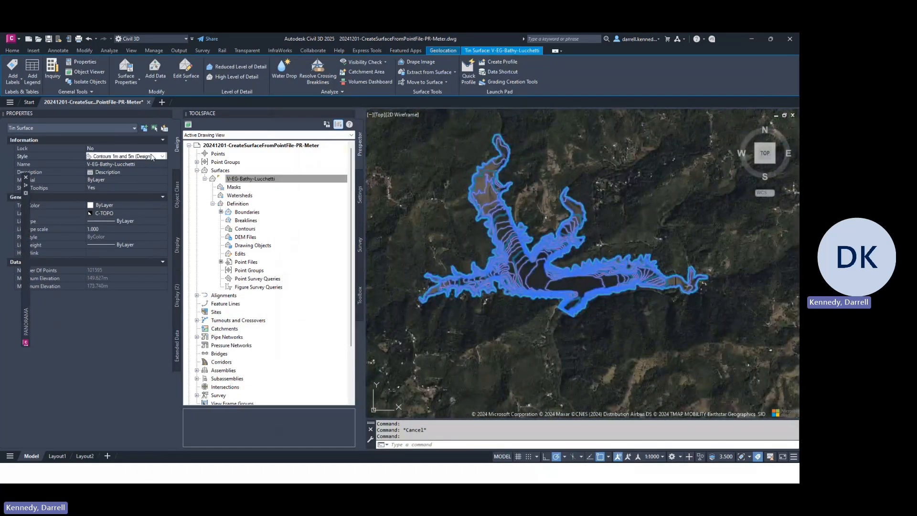
left_click(152, 156)
left_click(118, 272)
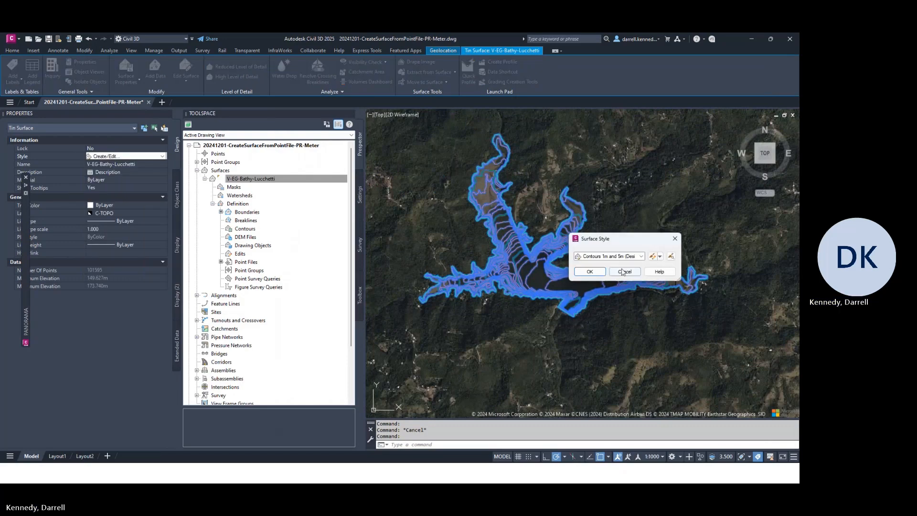
left_click(660, 257)
left_click(687, 283)
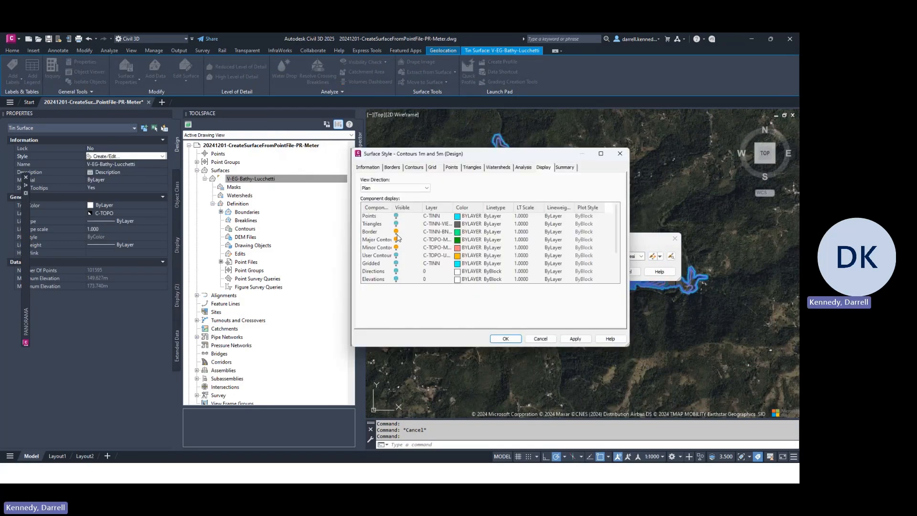
left_click(396, 232)
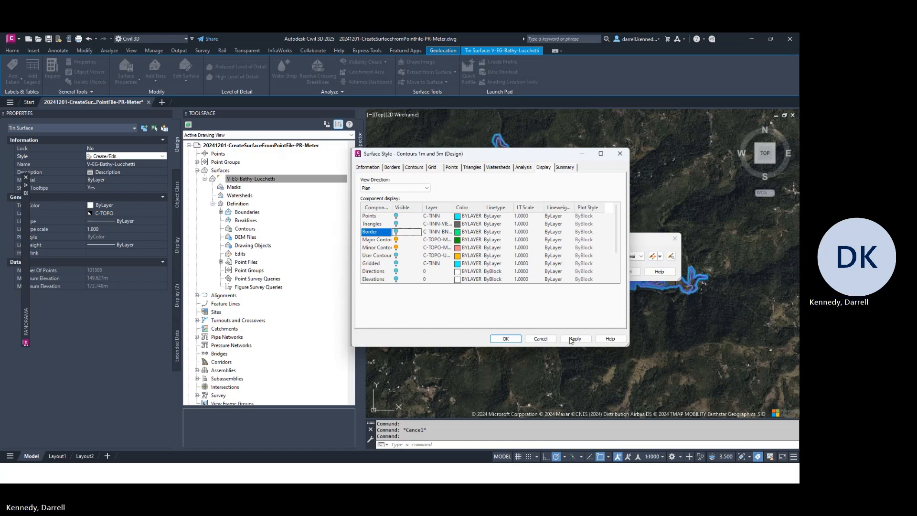
left_click(505, 338)
left_click(590, 272)
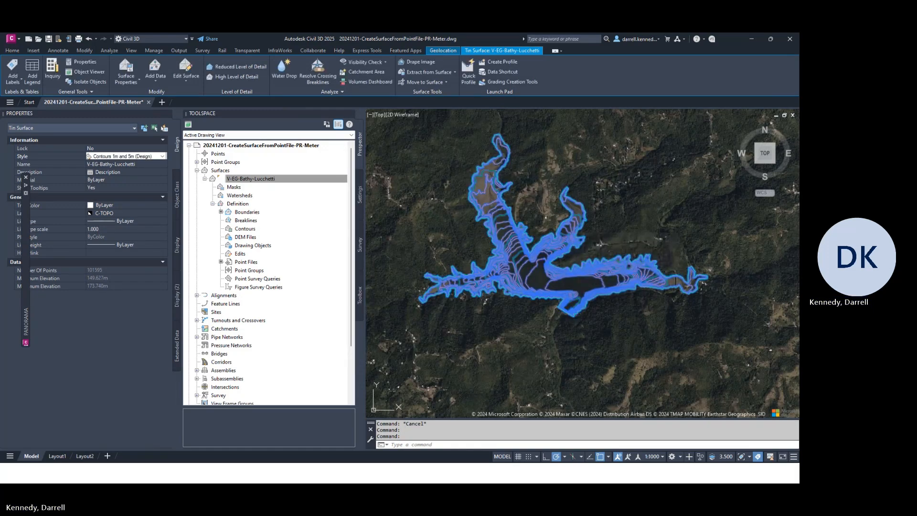
Step: Check the shoreline by selecting the boundary polyline and the surface contours separately, then clear the selection
key("Escape")
scroll(576, 203, "up", 5)
scroll(575, 203, "up", 3)
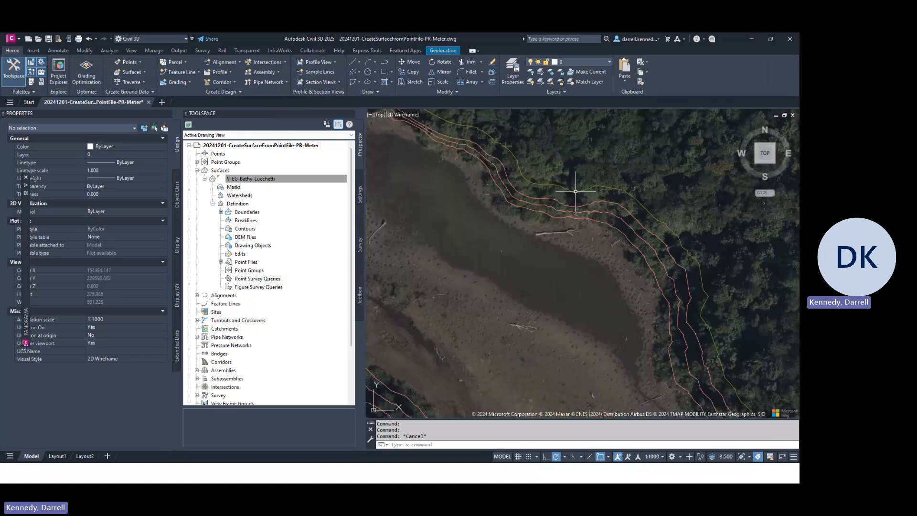
left_click(575, 191)
key("Escape")
left_click(579, 189)
scroll(588, 185, "down", 3)
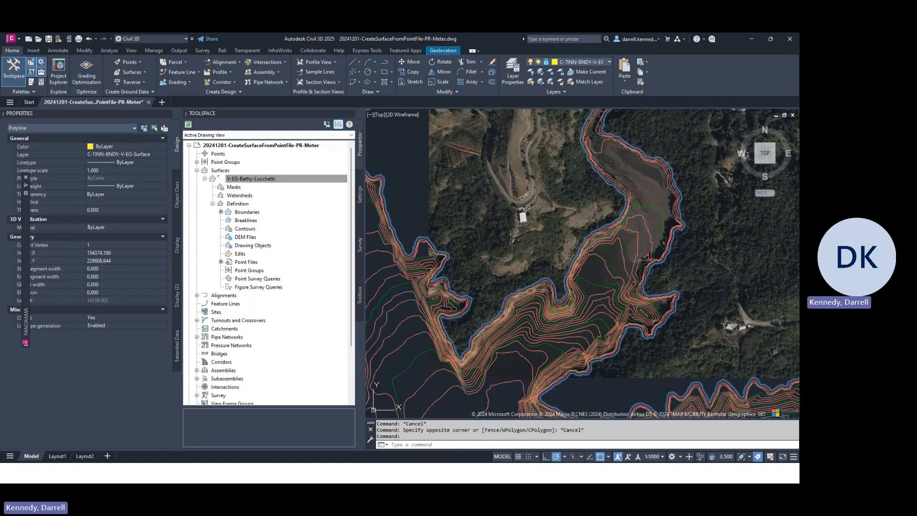
scroll(620, 210, "up", 3)
key("Escape")
left_click(623, 215)
scroll(601, 239, "up", 2)
scroll(601, 239, "down", 5)
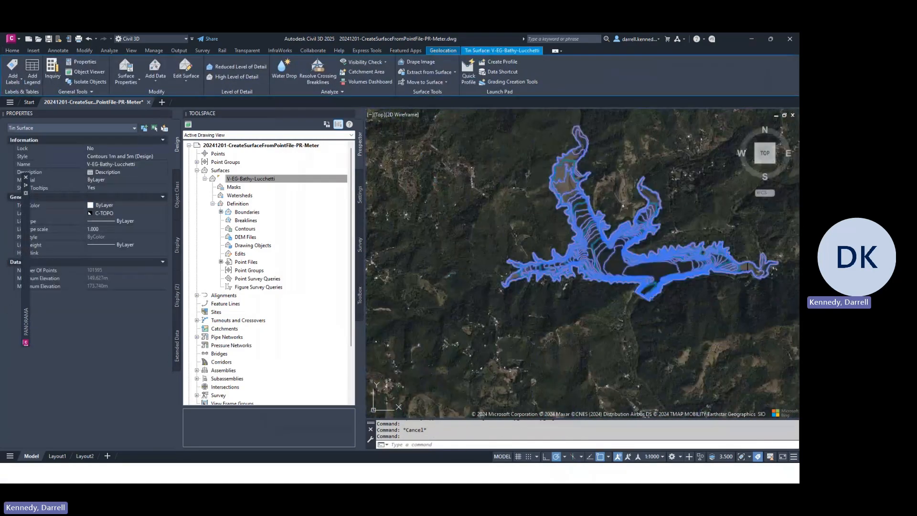
key("Escape")
Step: Save the drawing with the whole bounded surface in view
scroll(613, 234, "up", 2)
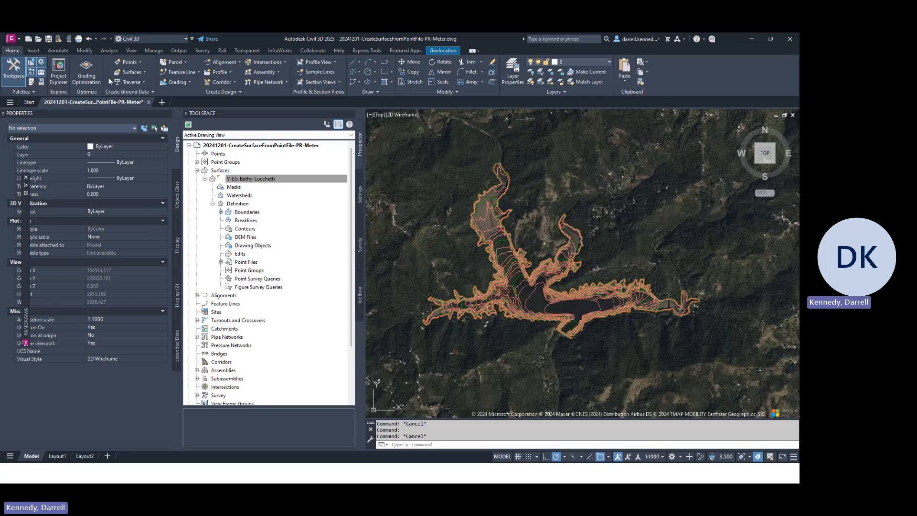
left_click(49, 40)
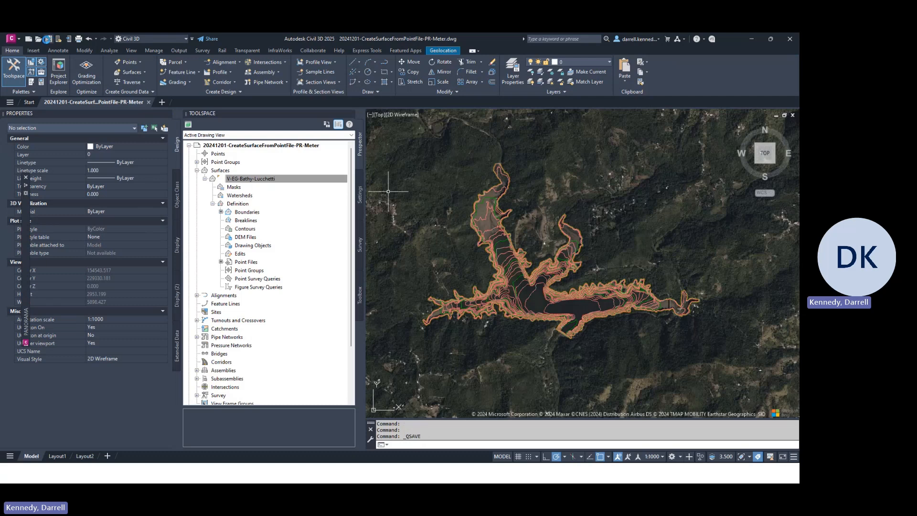